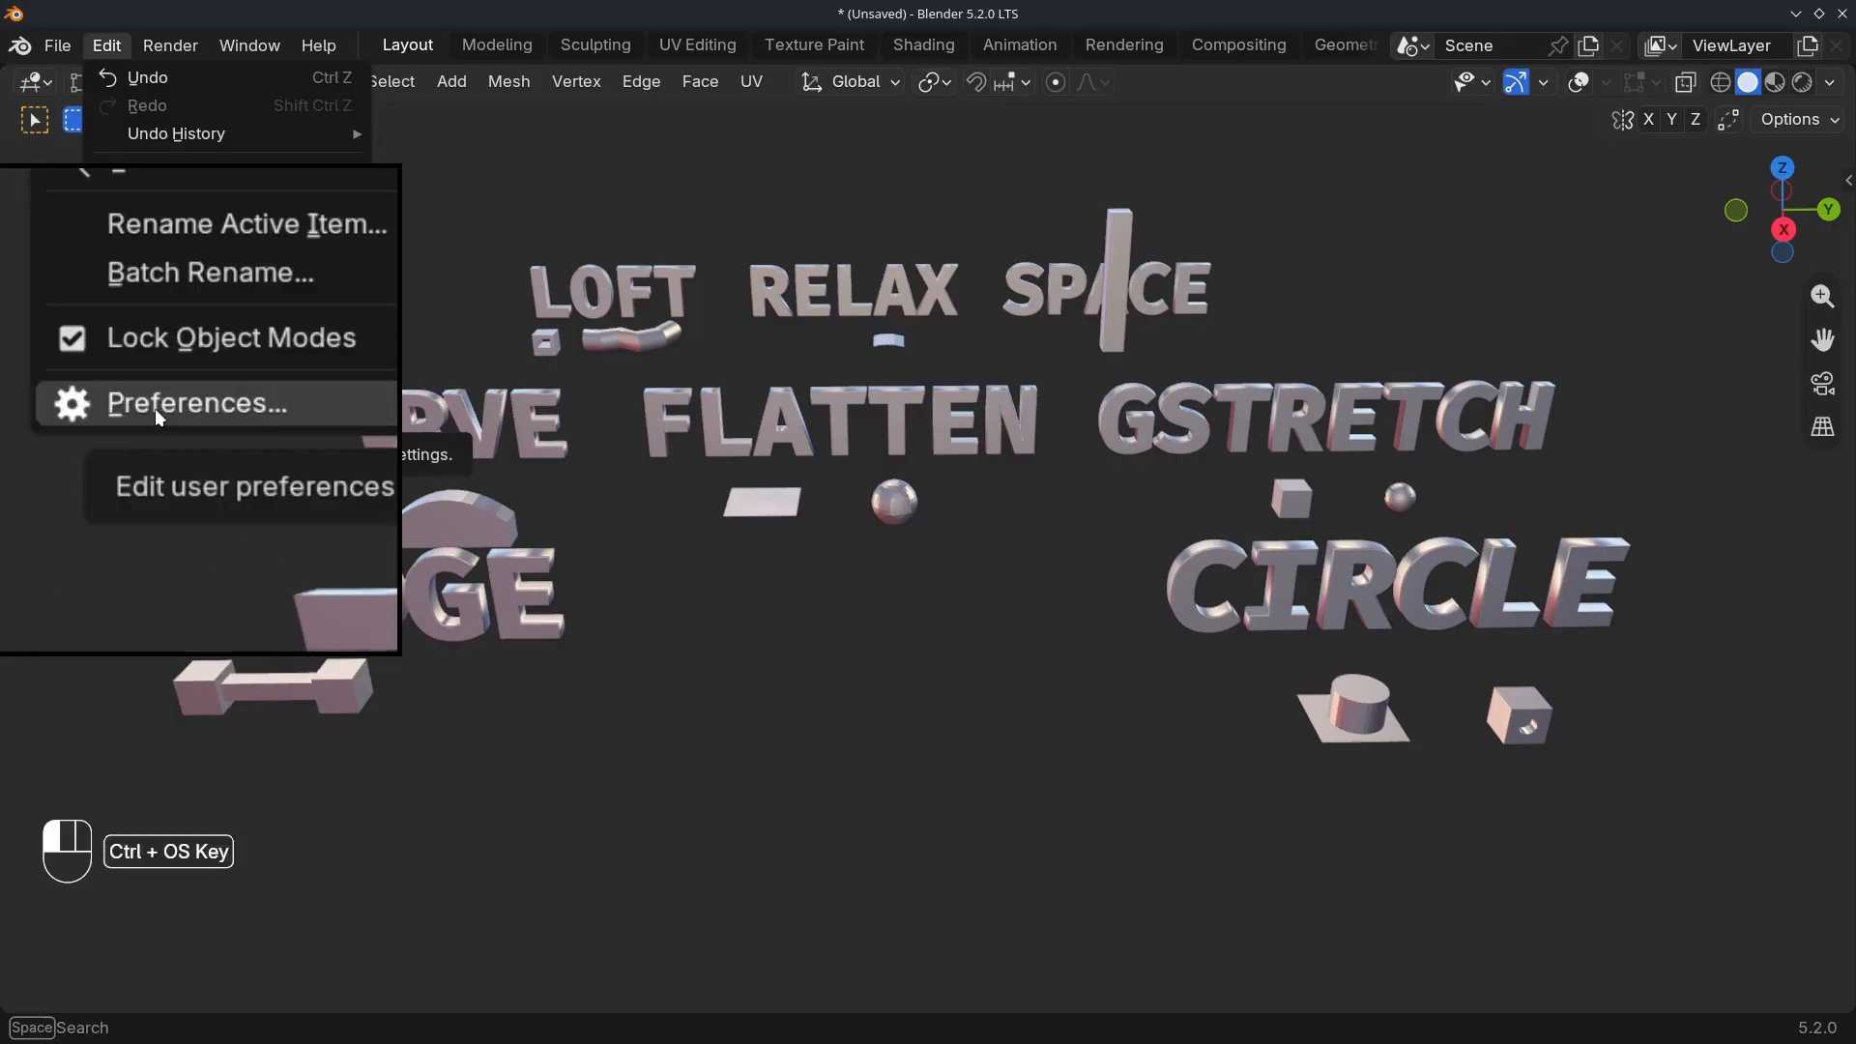
# Find the LoopTools add-on by searching the add-on preferences for "loop" and enable it
pyautogui.click(156, 407)
pyautogui.click(578, 576)
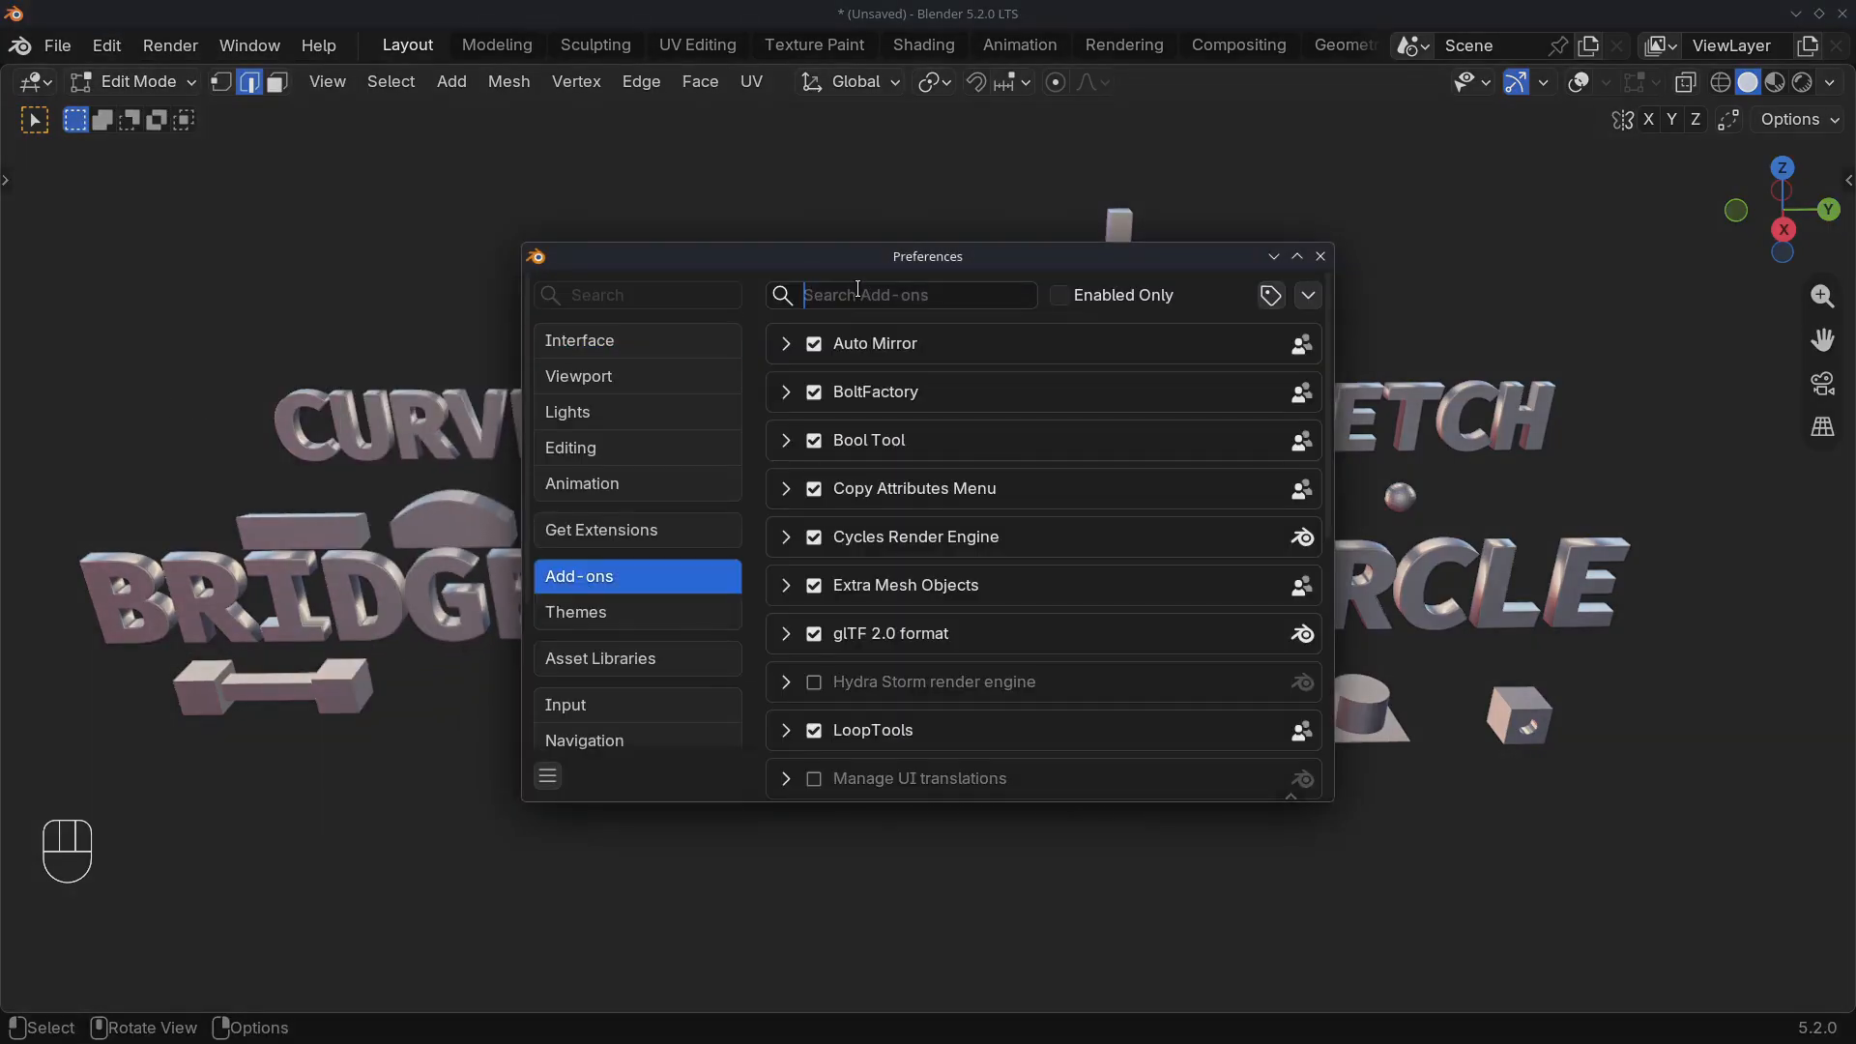
pyautogui.click(831, 295)
pyautogui.write('loop')
pyautogui.click(814, 343)
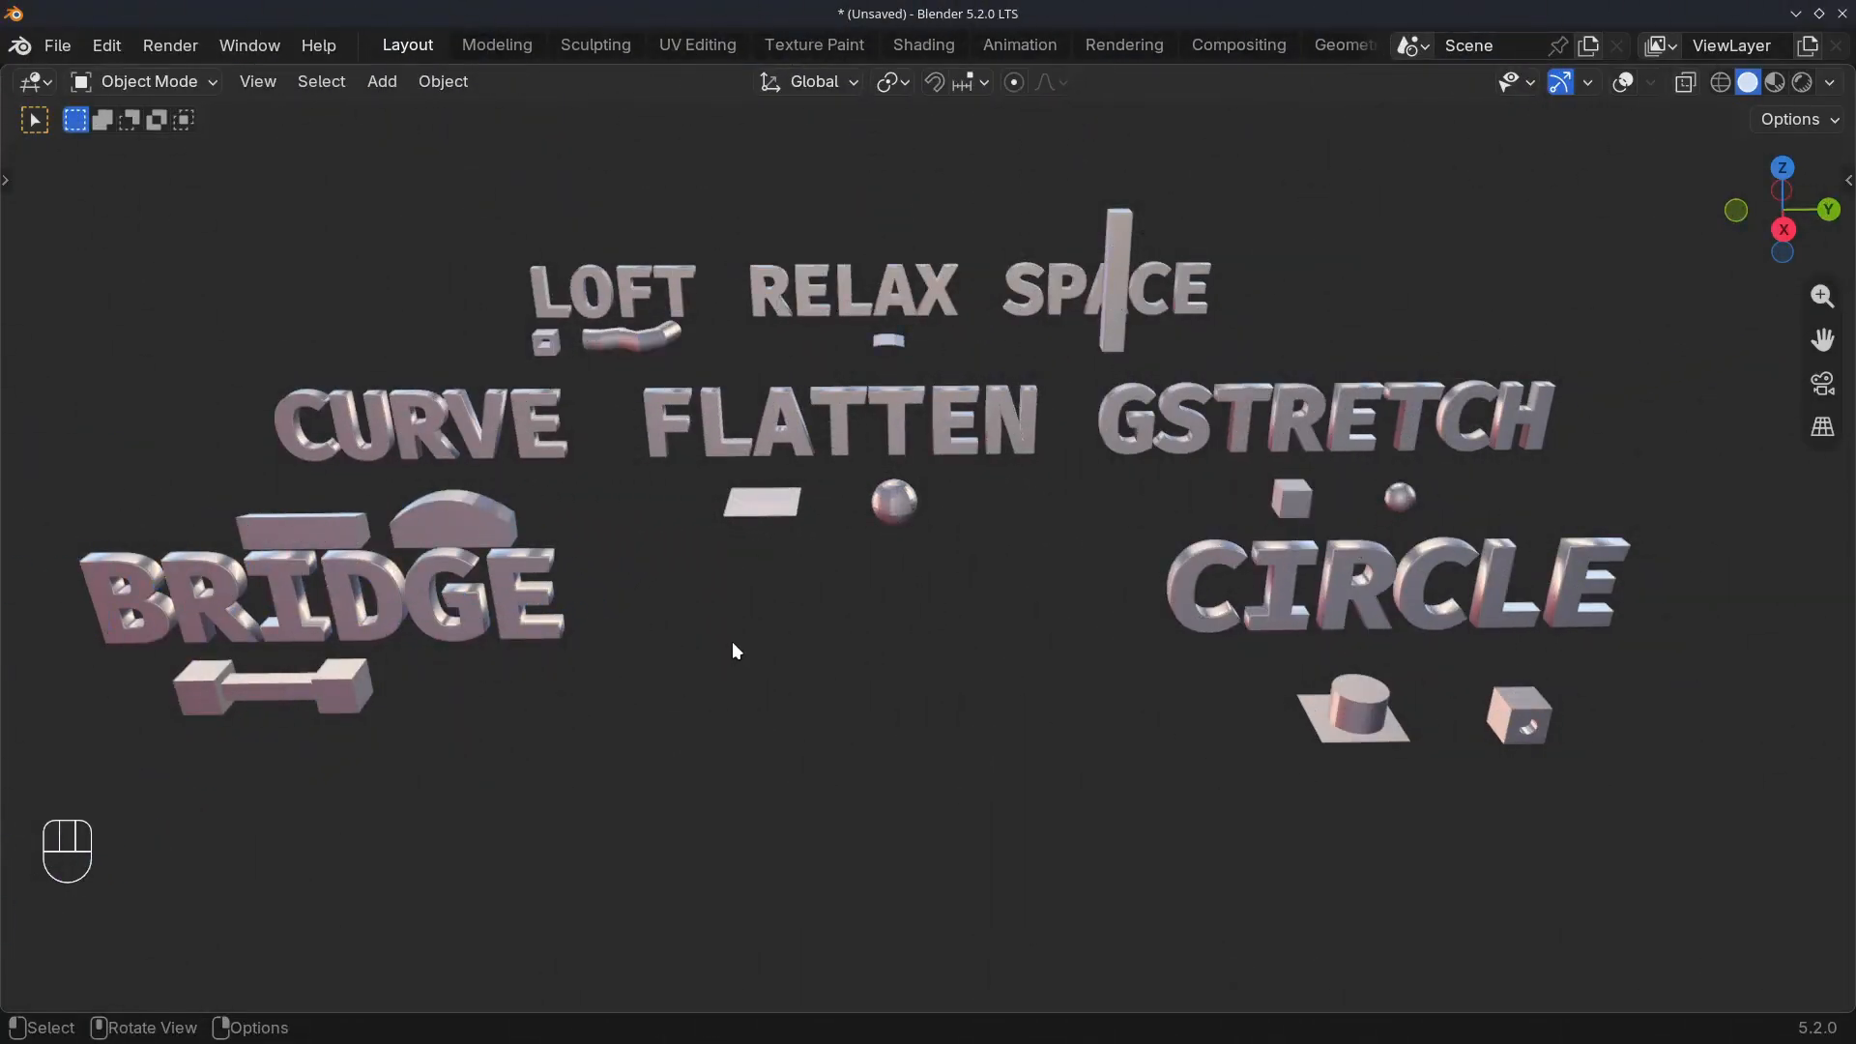
# Switch to Edit Mode and review where the LoopTools commands are offered, both in the mesh context options and in the sidebar
pyautogui.press('Tab')
pyautogui.rightClick(881, 530)
pyautogui.moveTo(788, 132)
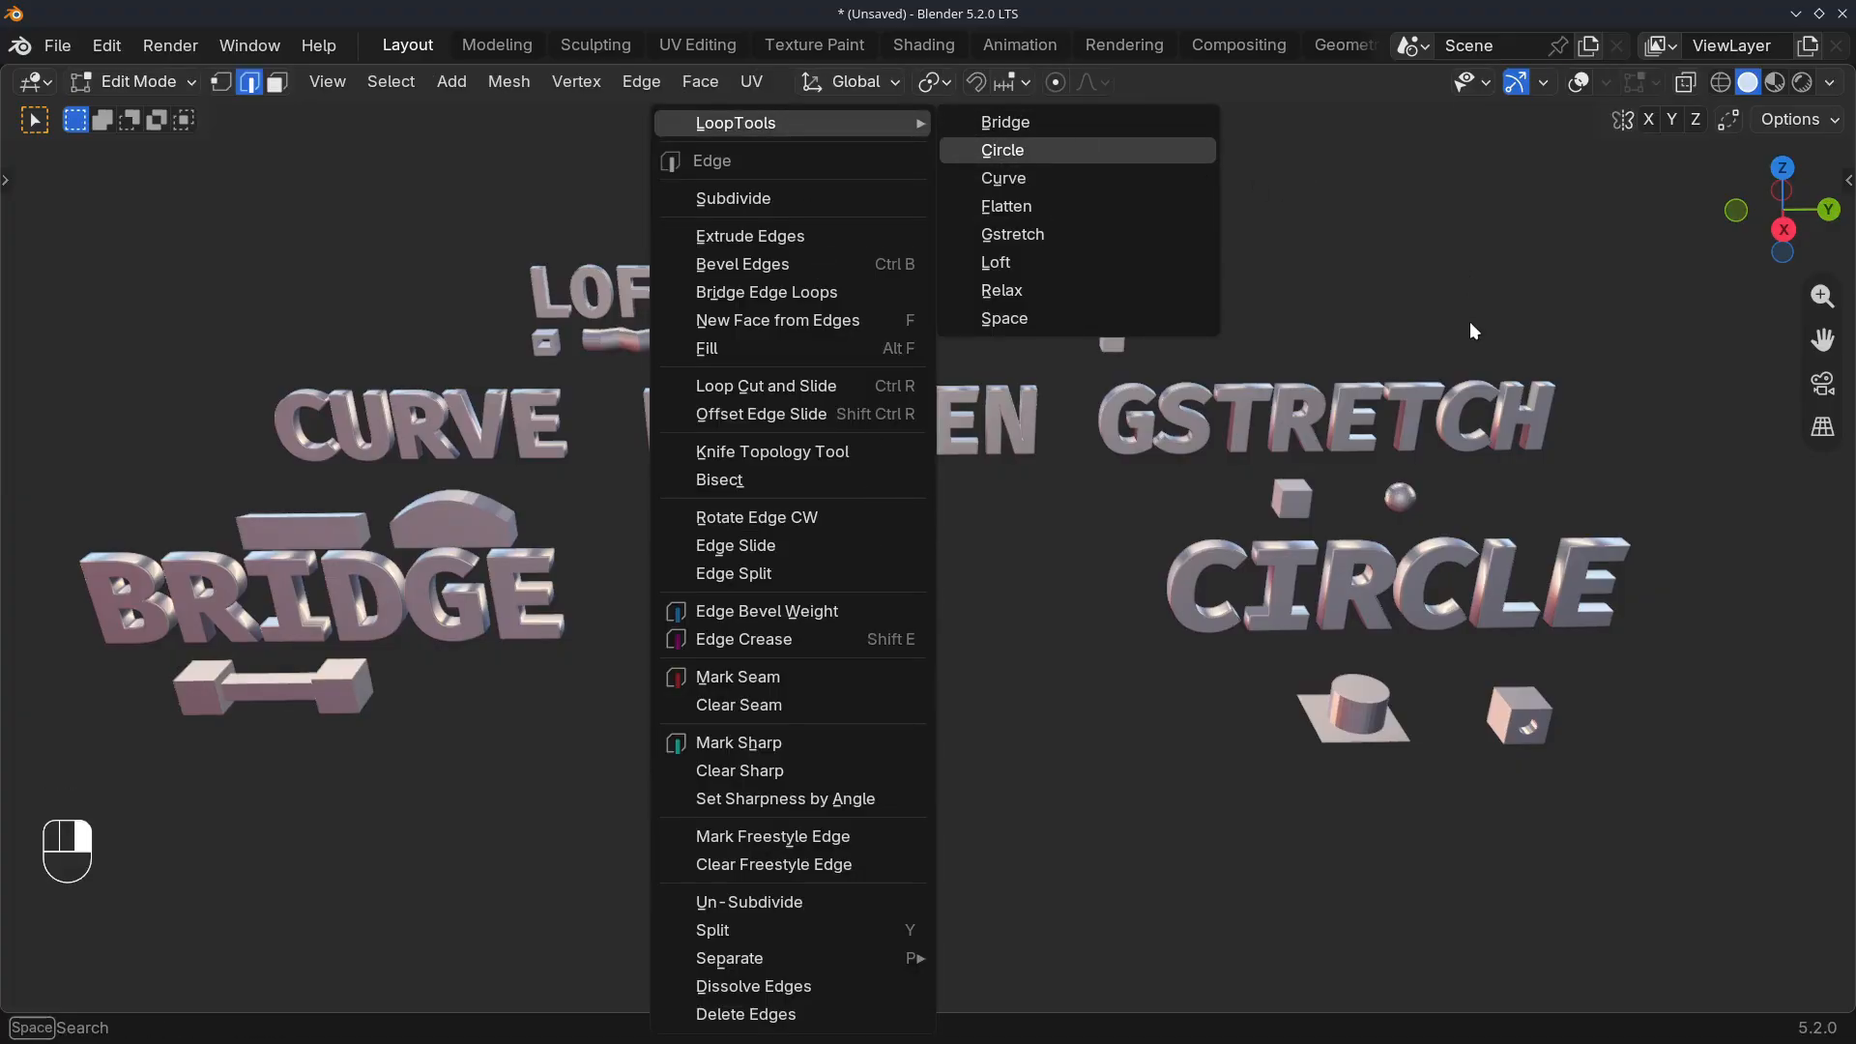
pyautogui.press('n')
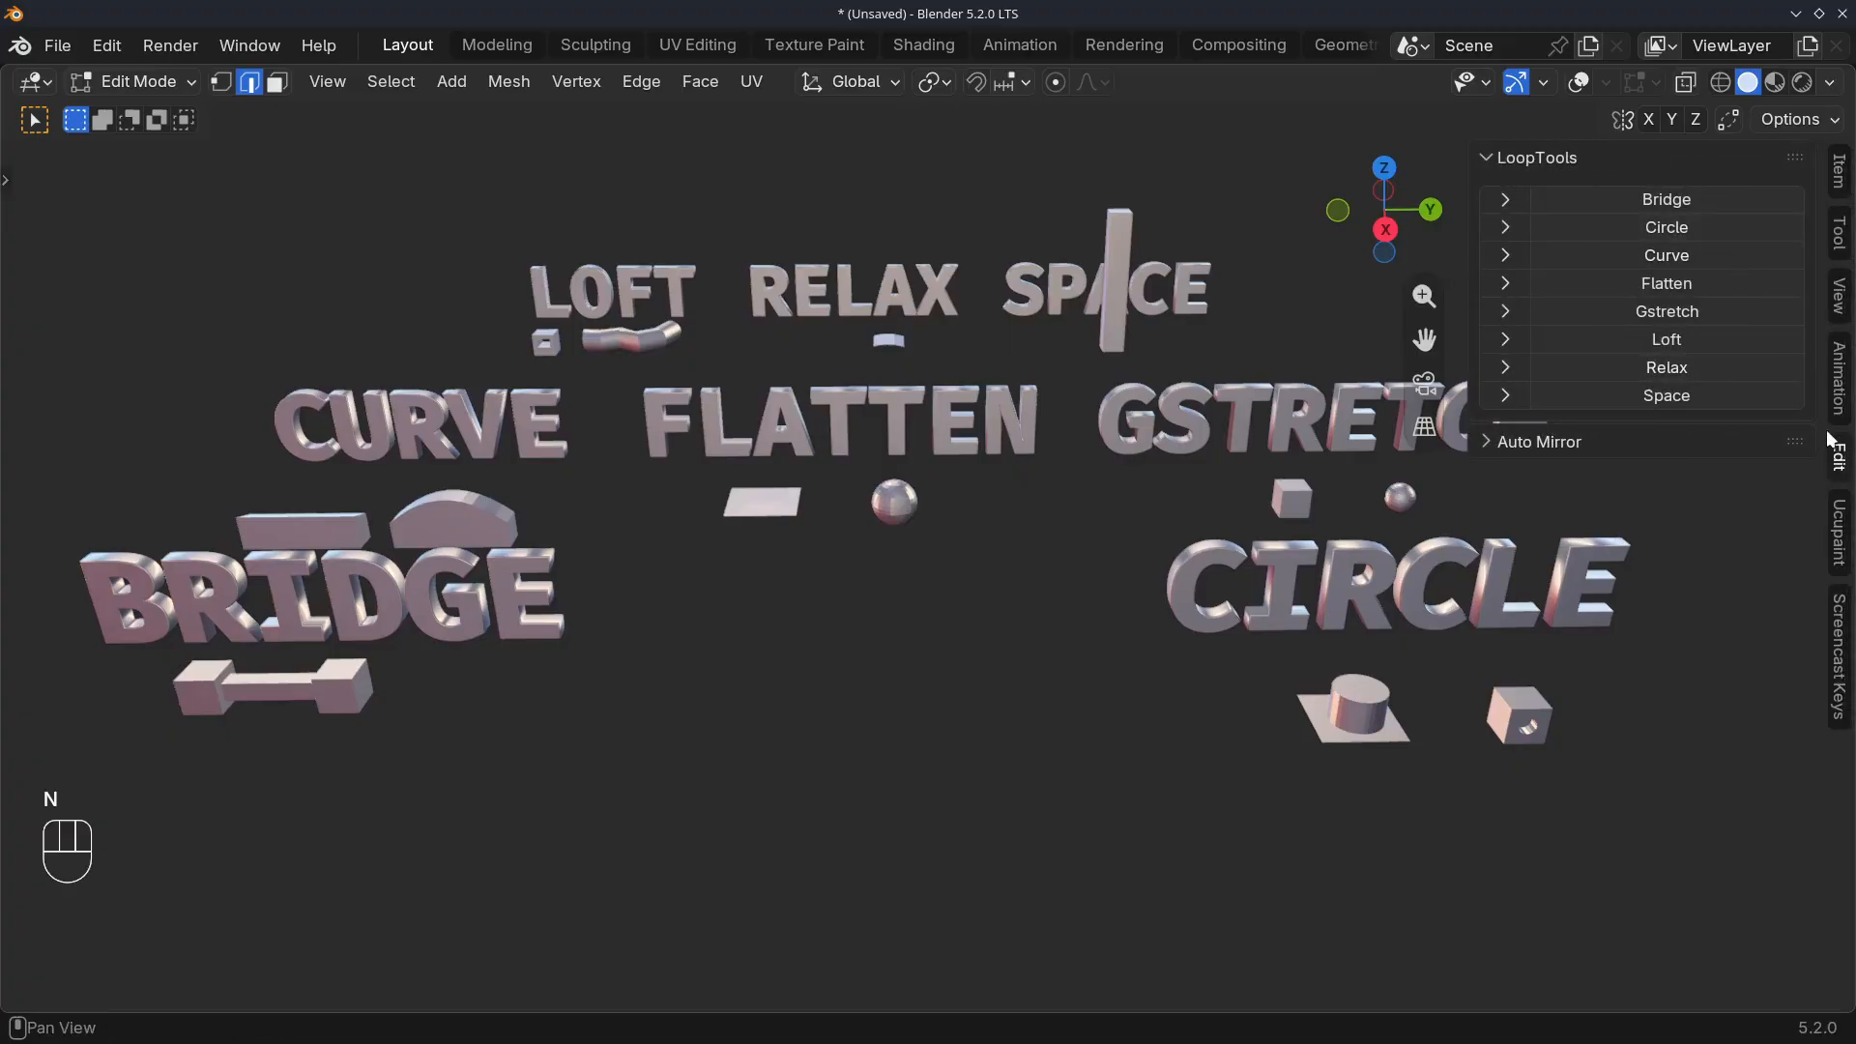
pyautogui.keyDown('ctrl'); pyautogui.keyDown('super'); pyautogui.scroll(4, 1836, 460); pyautogui.keyUp('super'); pyautogui.keyUp('ctrl')
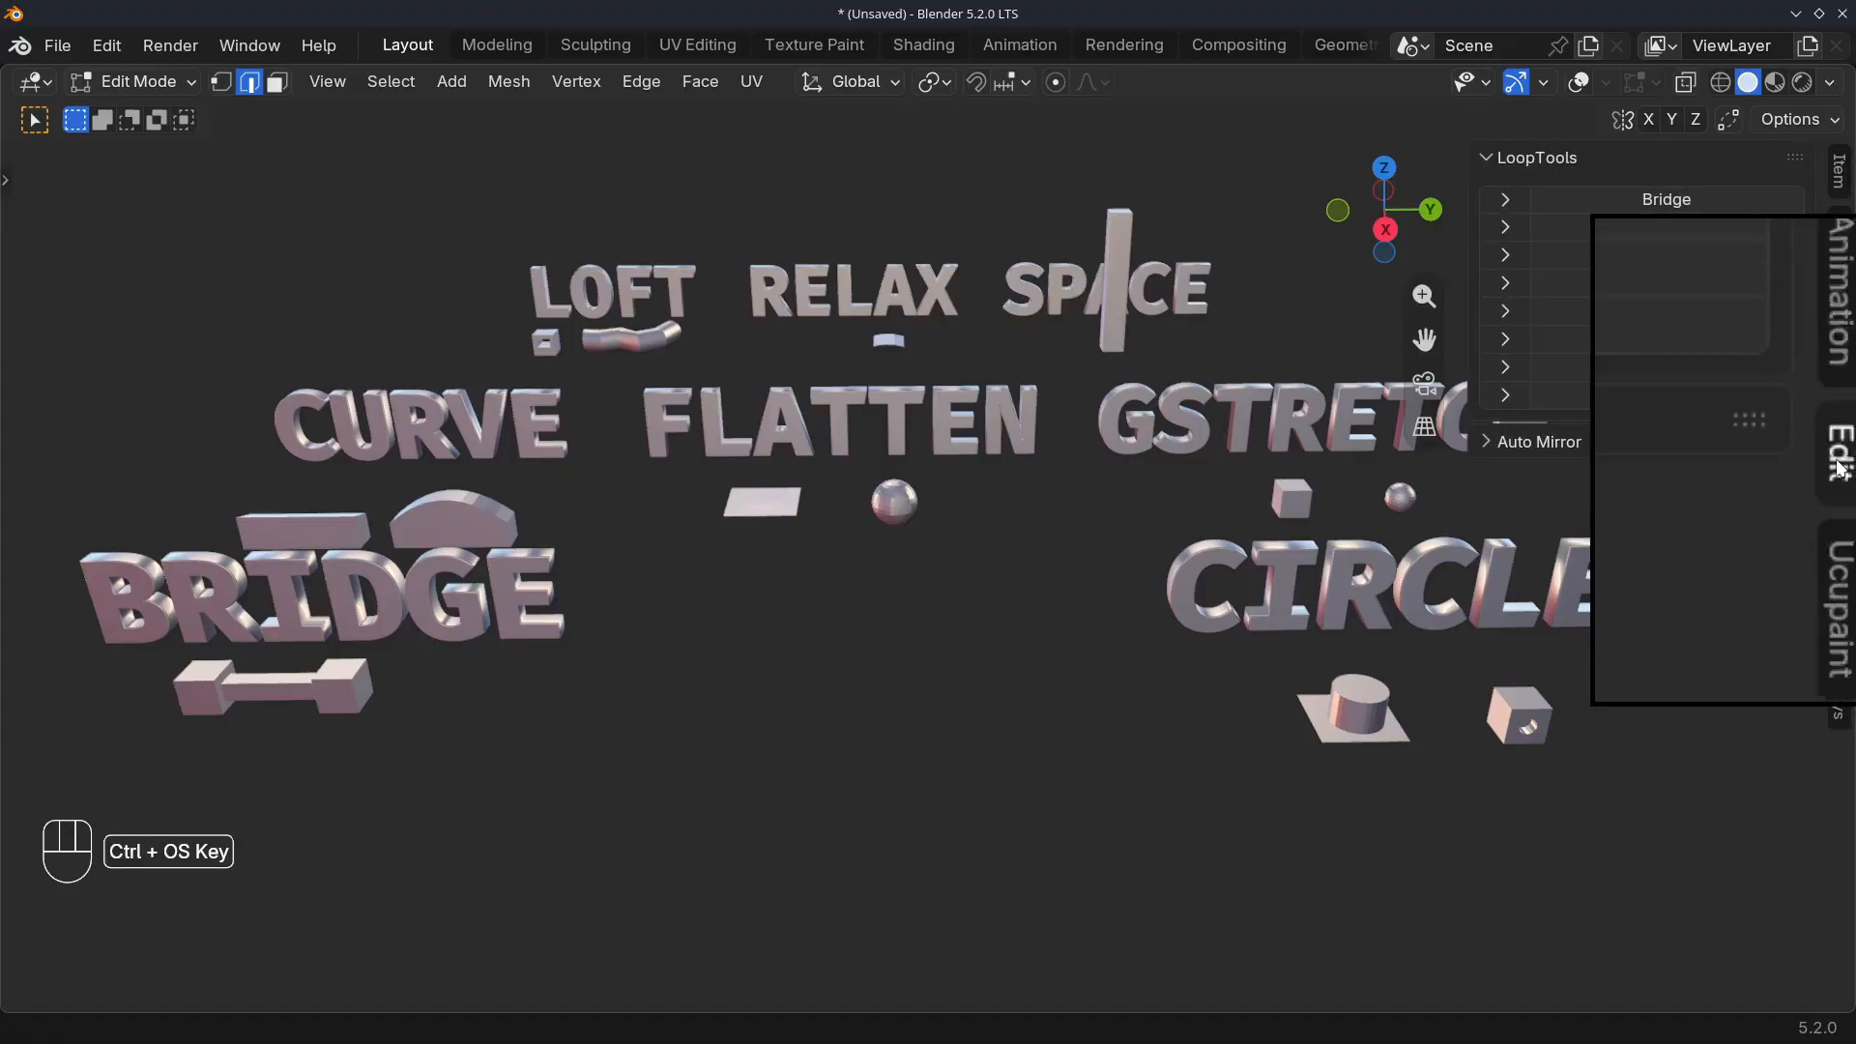
pyautogui.keyDown('ctrl'); pyautogui.keyDown('super'); pyautogui.scroll(-4, 1836, 461); pyautogui.keyUp('super'); pyautogui.keyUp('ctrl')
pyautogui.click(1486, 161)
pyautogui.click(1485, 160)
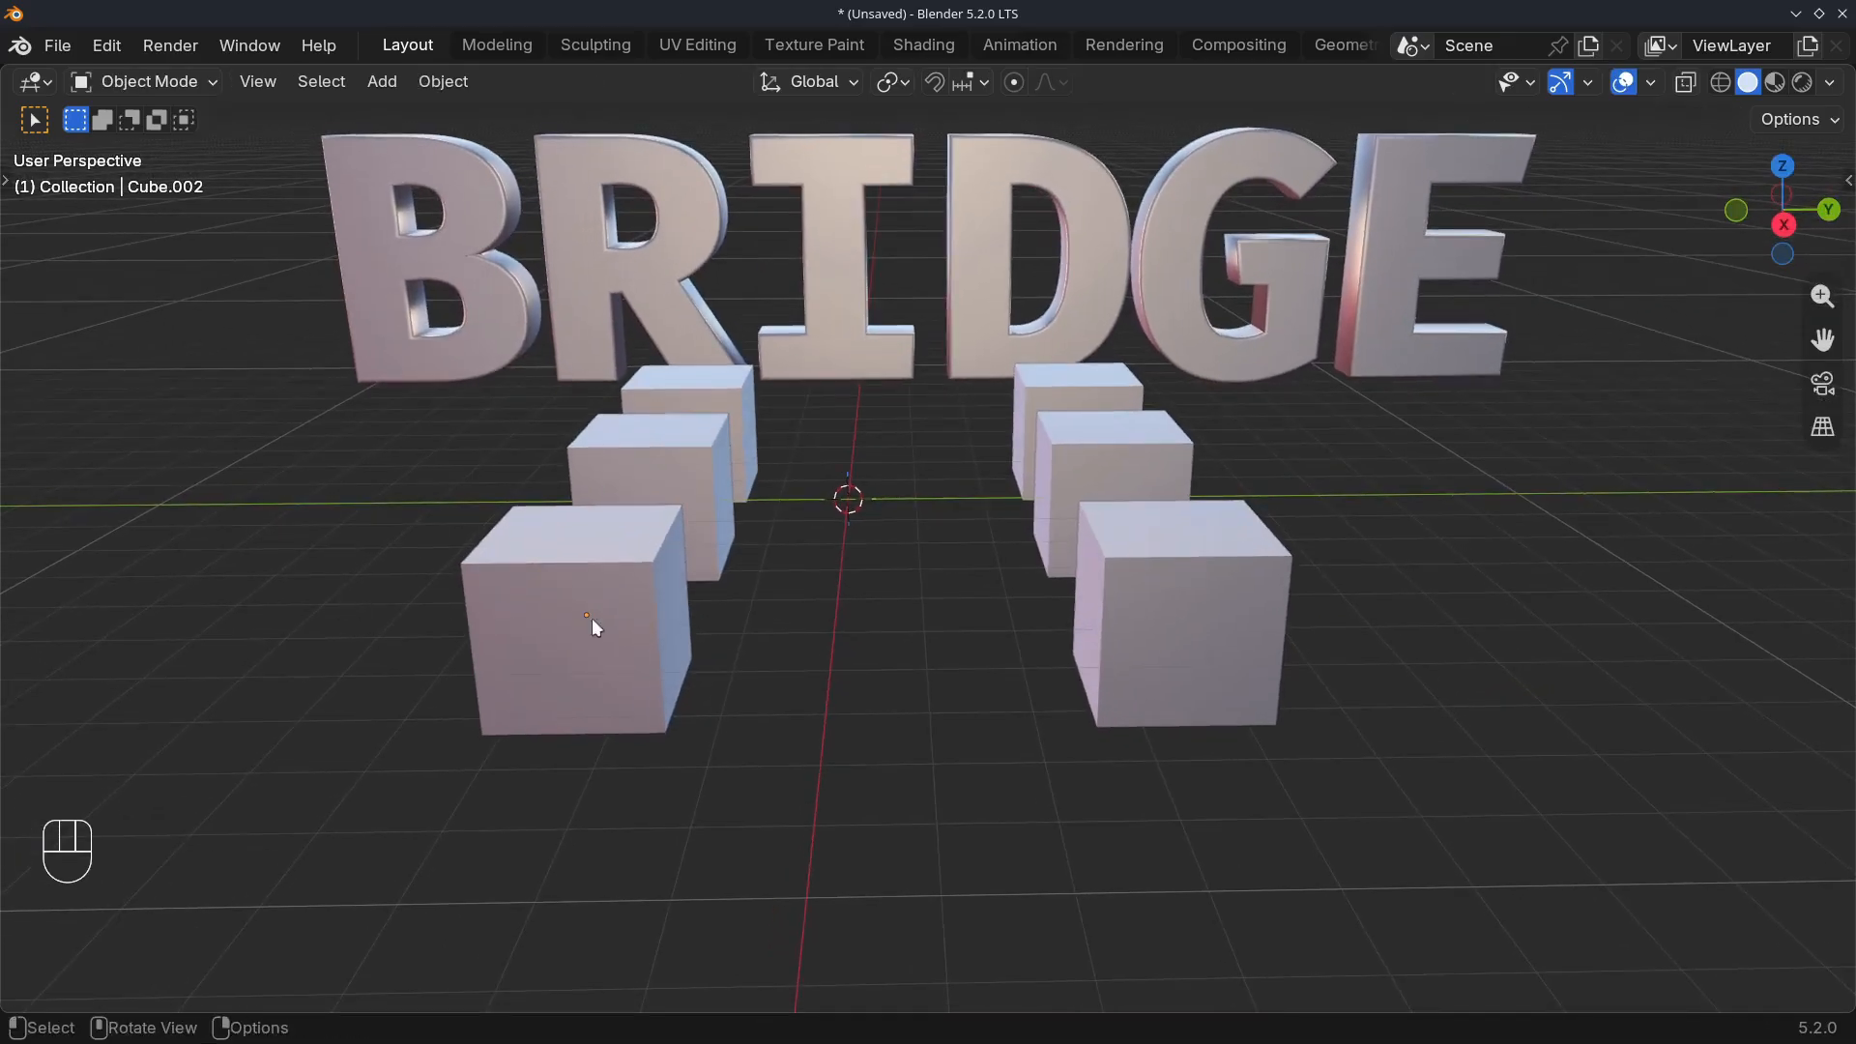
# Open the two front cubes in Edit Mode and join the centre faces of their facing sides with LoopTools Bridge
pyautogui.keyDown('shift'); pyautogui.click(592, 617); pyautogui.keyUp('shift')
pyautogui.moveTo(565, 623); pyautogui.dragTo(1257, 626, button='middle')
pyautogui.press('Tab')
pyautogui.scroll(1, 588, 622)
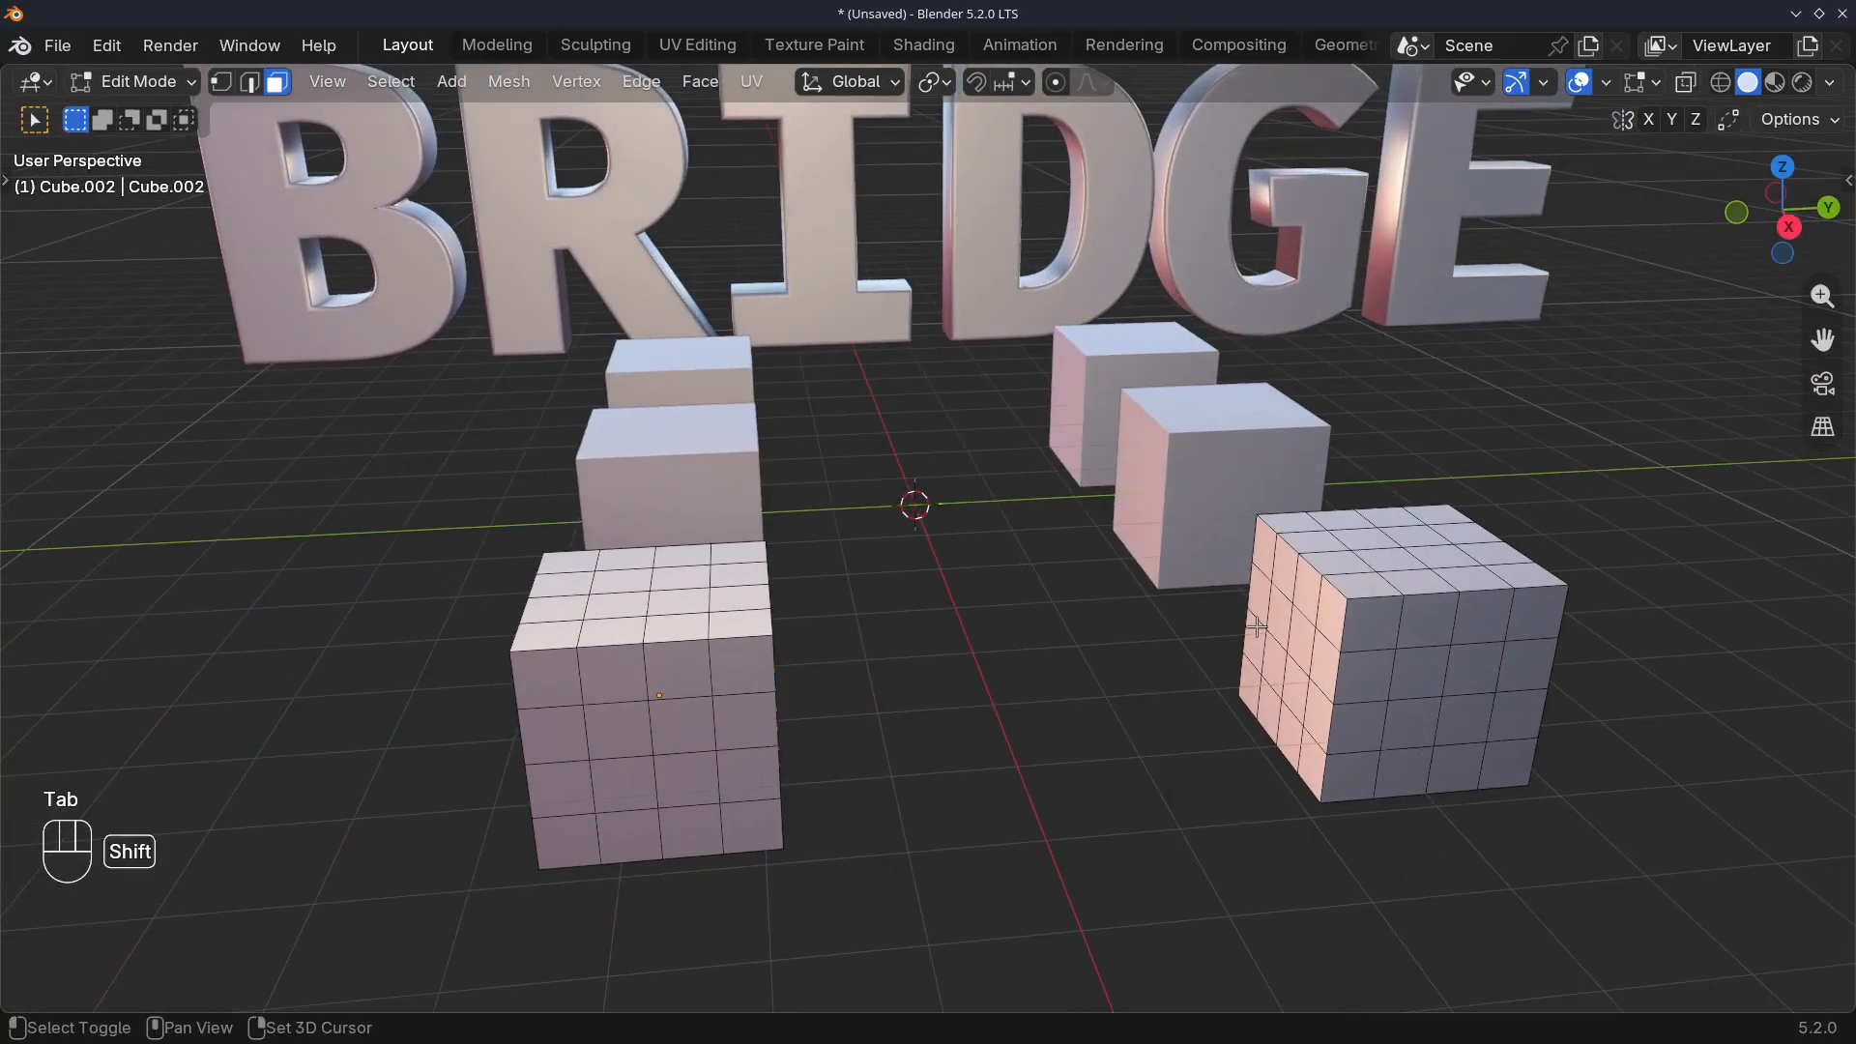
pyautogui.keyDown('ctrl'); pyautogui.keyDown('shift'); pyautogui.click(1297, 685); pyautogui.keyUp('shift'); pyautogui.keyUp('ctrl')
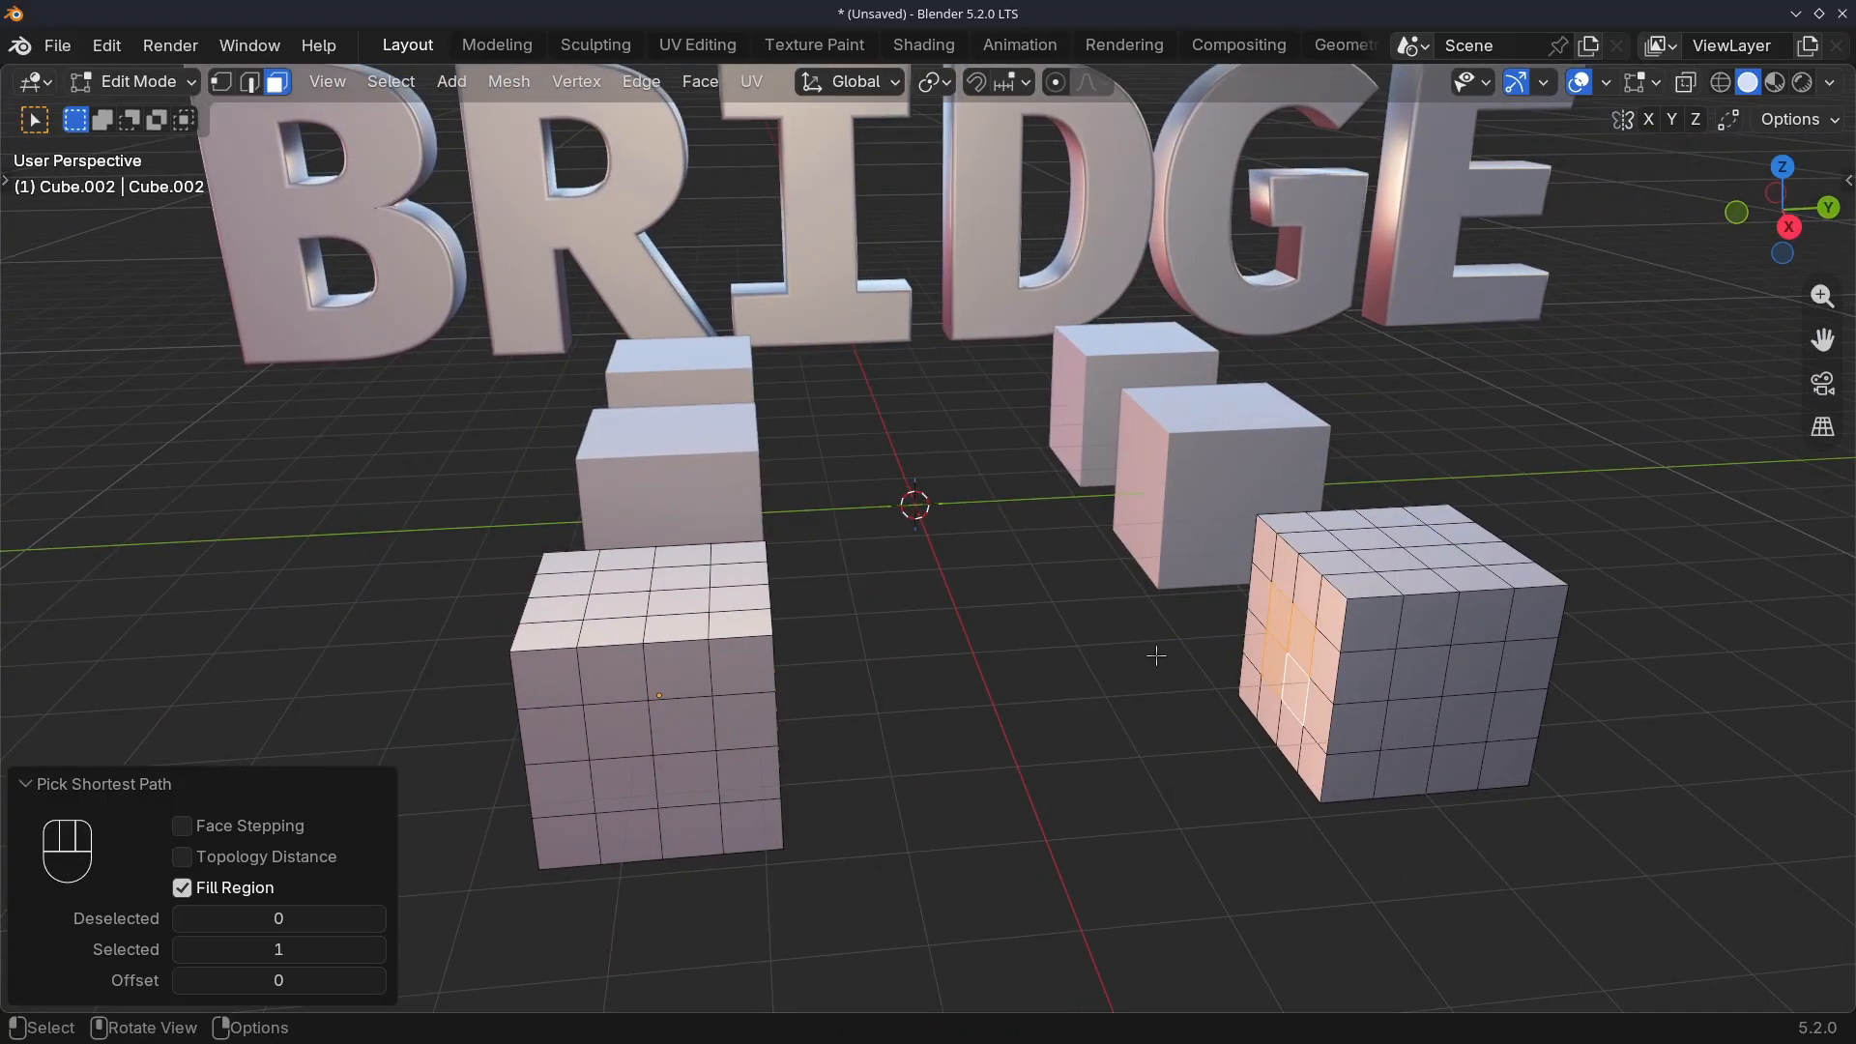
pyautogui.rightClick(1078, 454)
pyautogui.moveTo(1077, 455)
pyautogui.click(1255, 437)
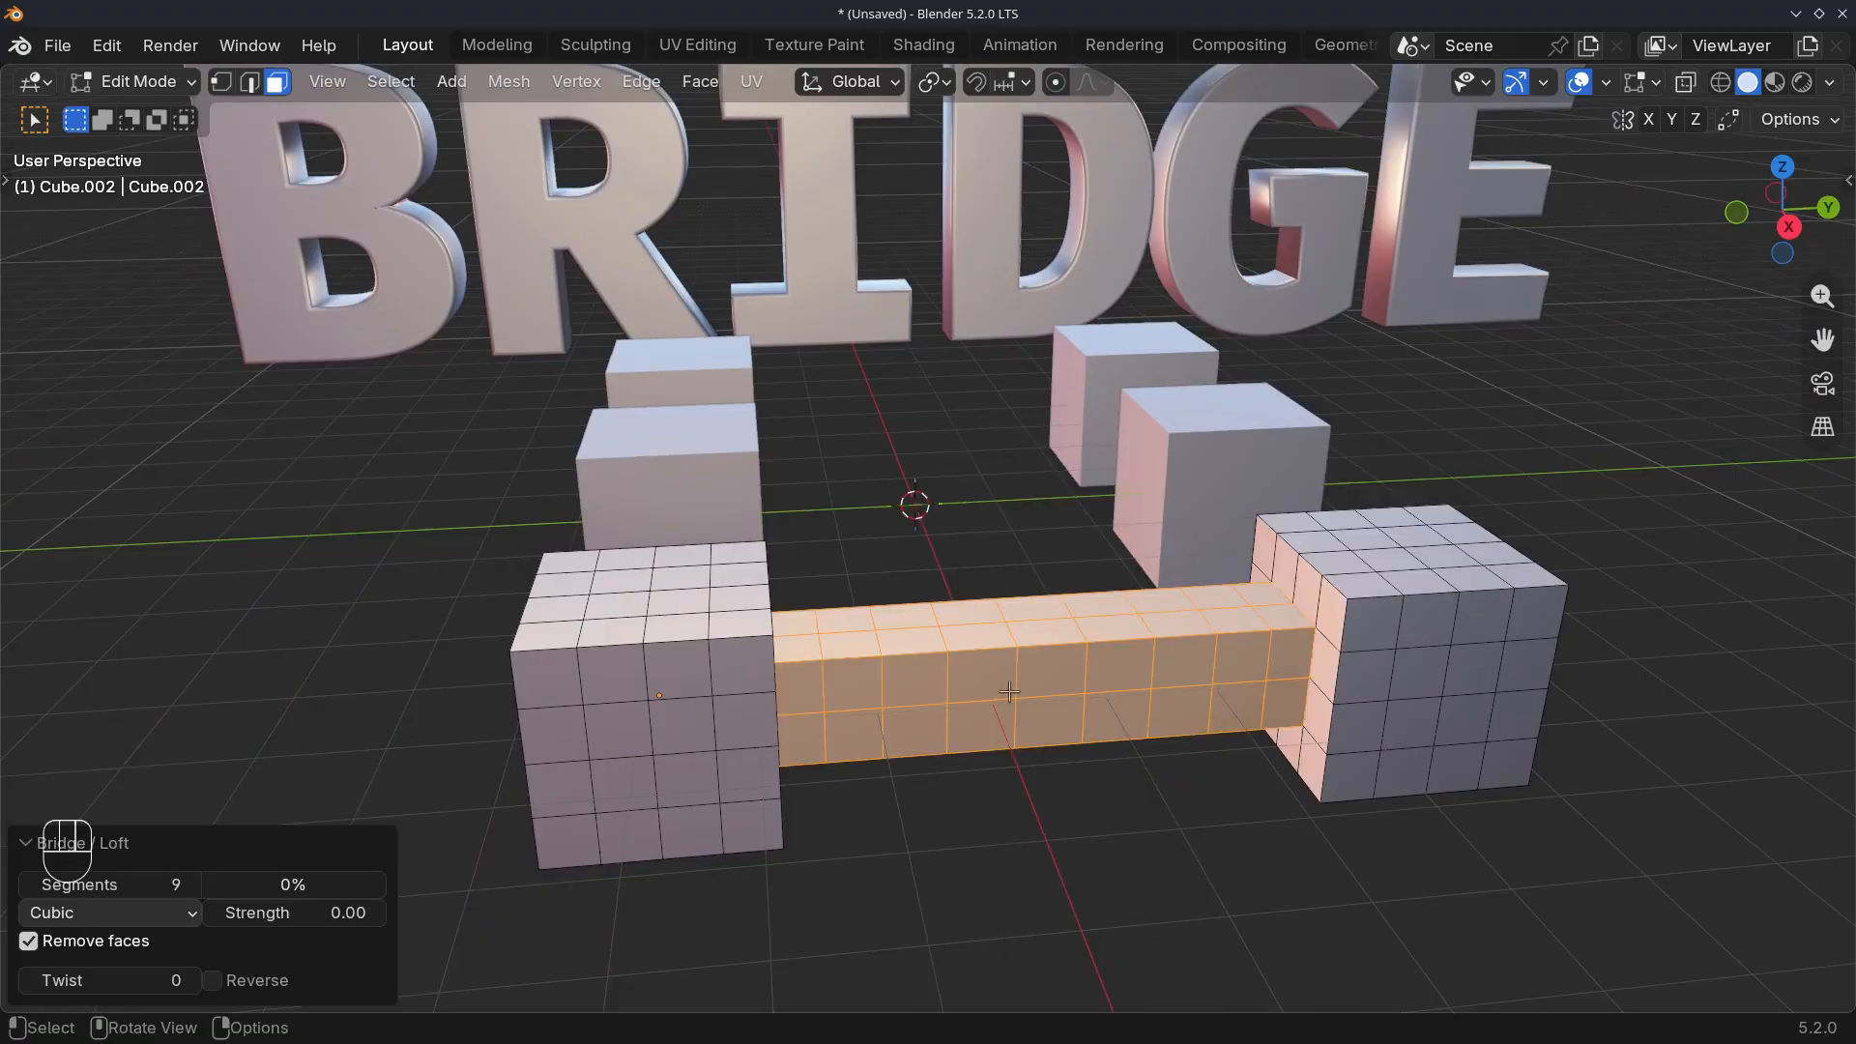
# Set the bridge to 8 segments with a twist of 0 and a cubic strength of -0.64
pyautogui.moveTo(1009, 692); pyautogui.dragTo(708, 619, button='middle')
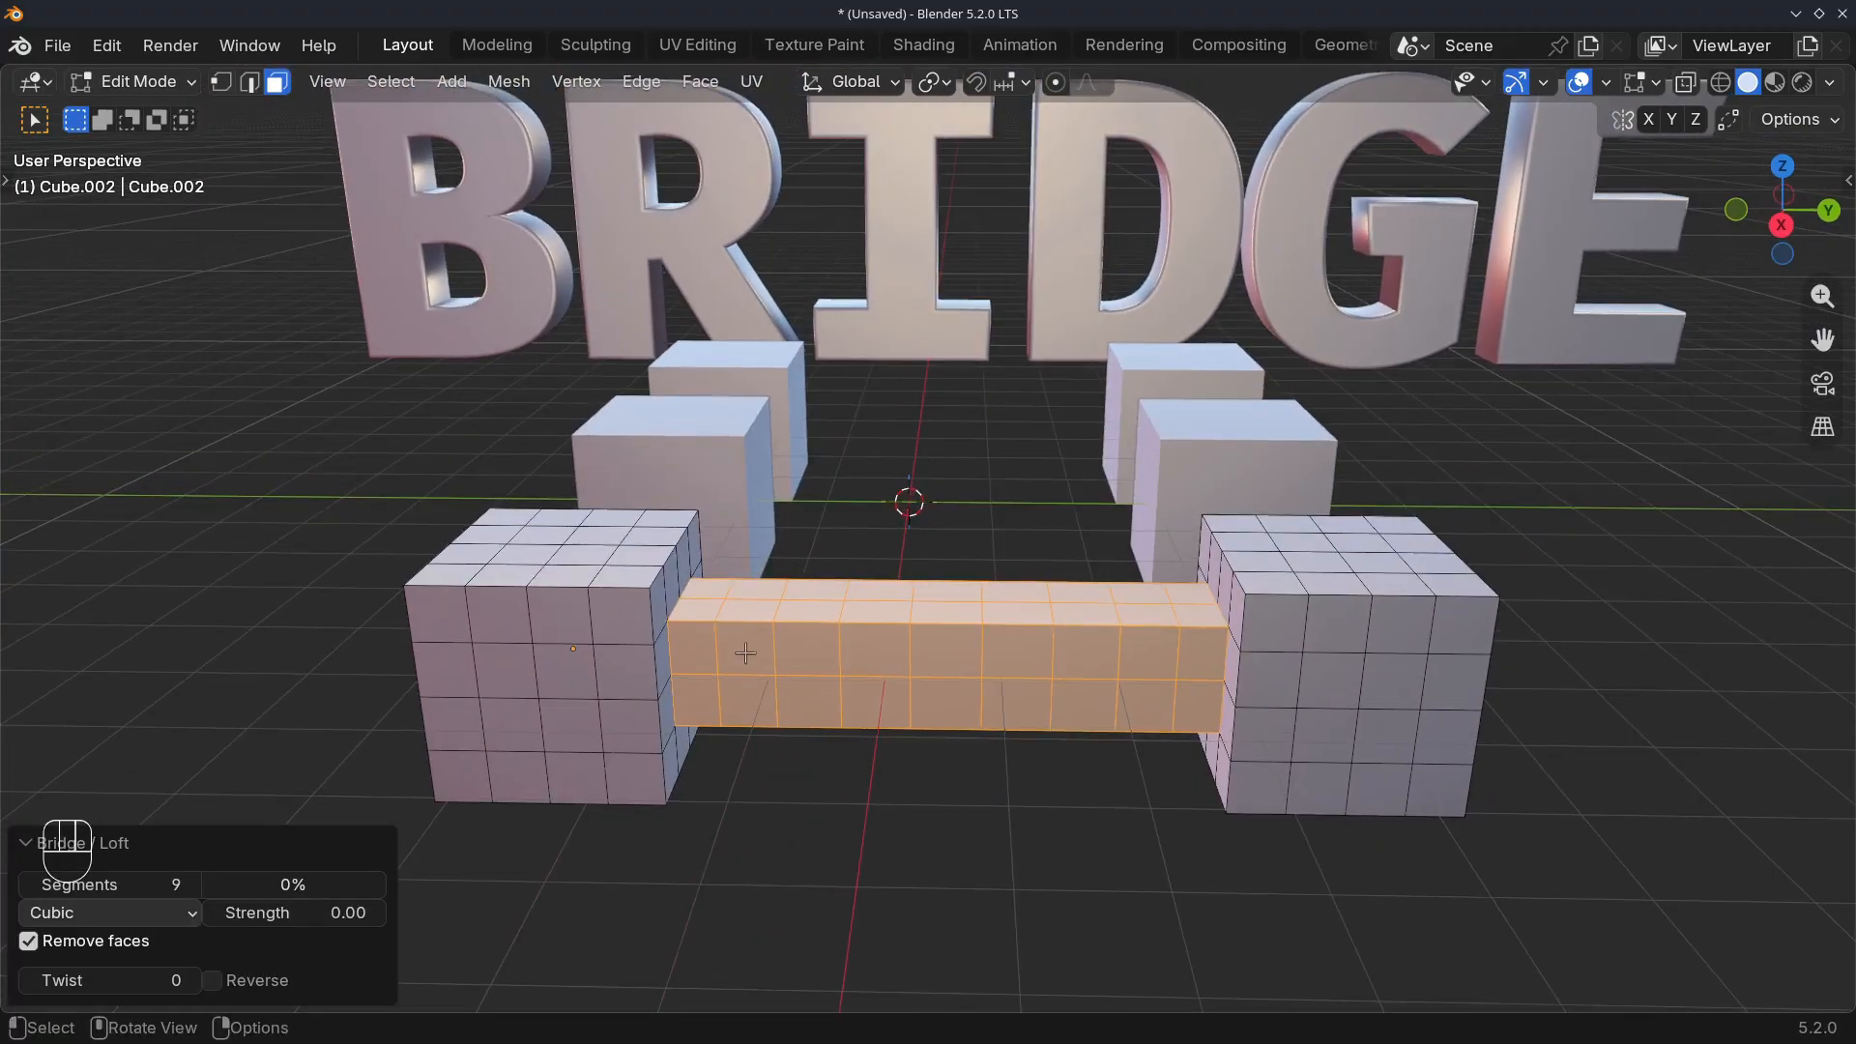
pyautogui.press('KP_Multiply')
pyautogui.press('KP_Multiply')
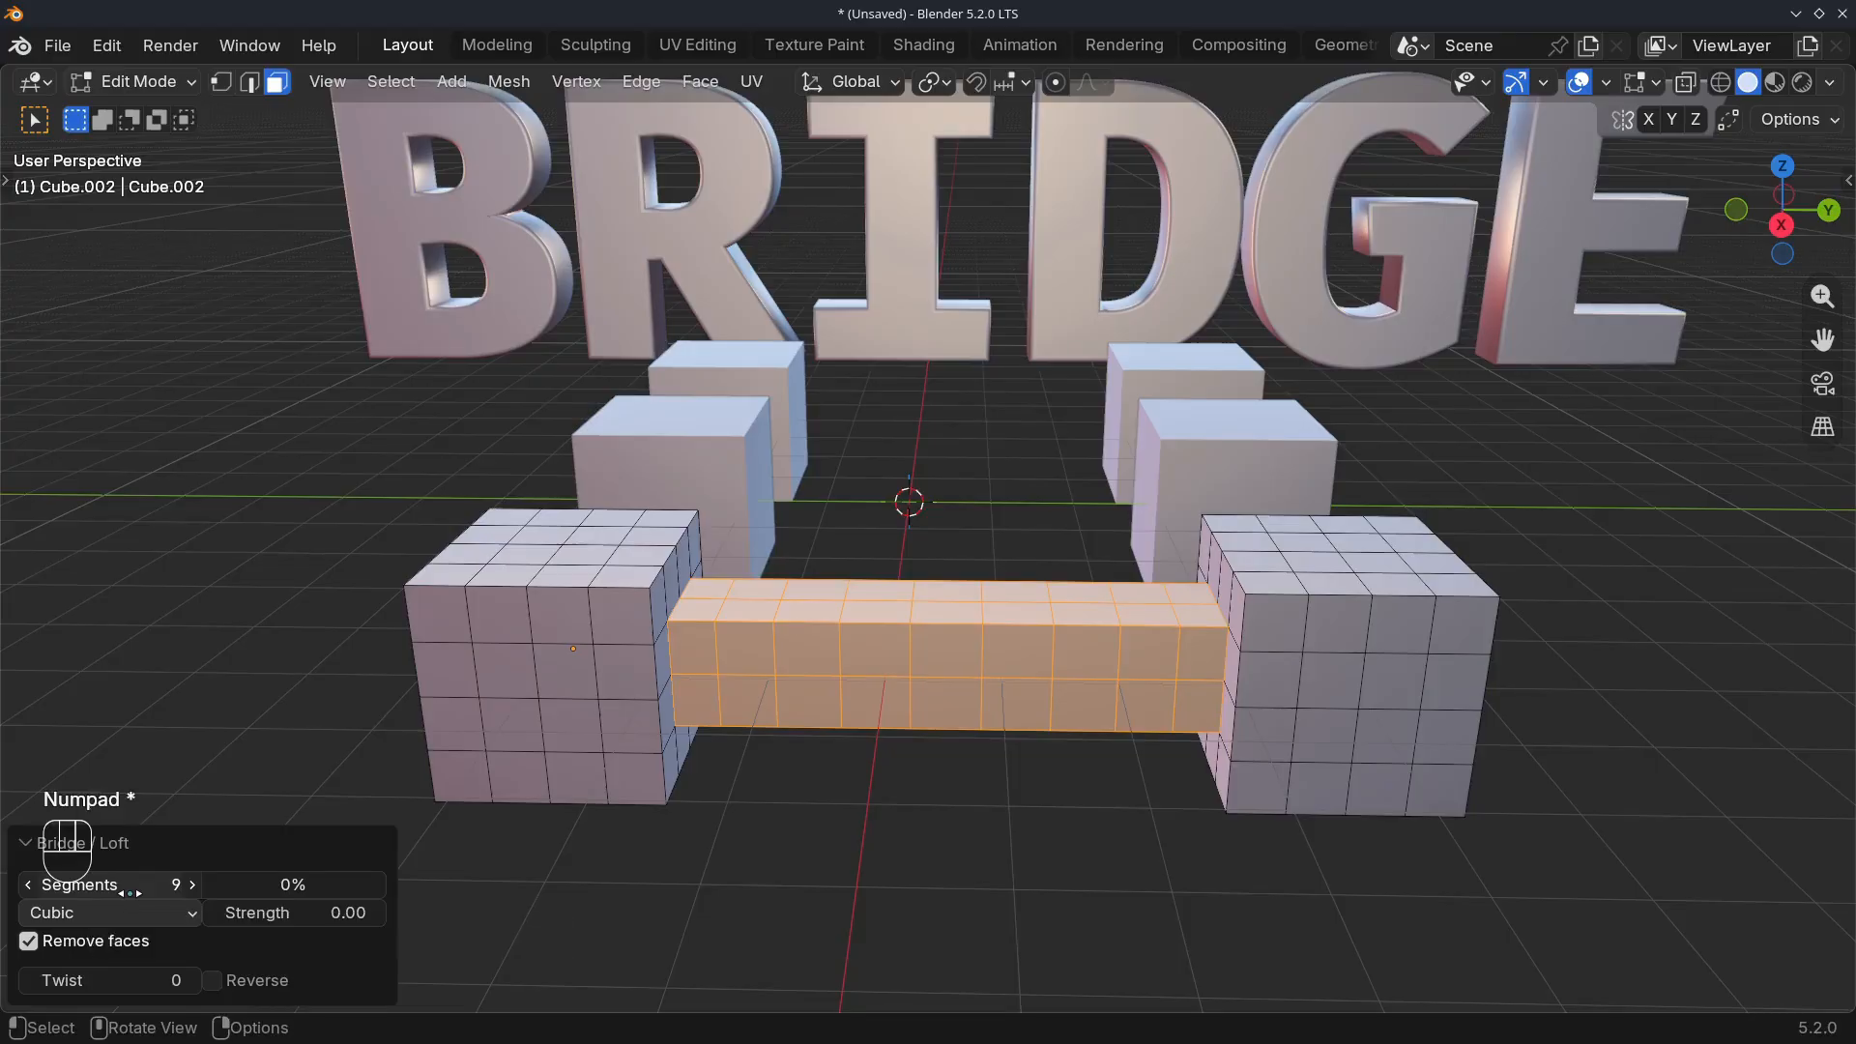
pyautogui.moveTo(150, 887); pyautogui.dragTo(150, 888)
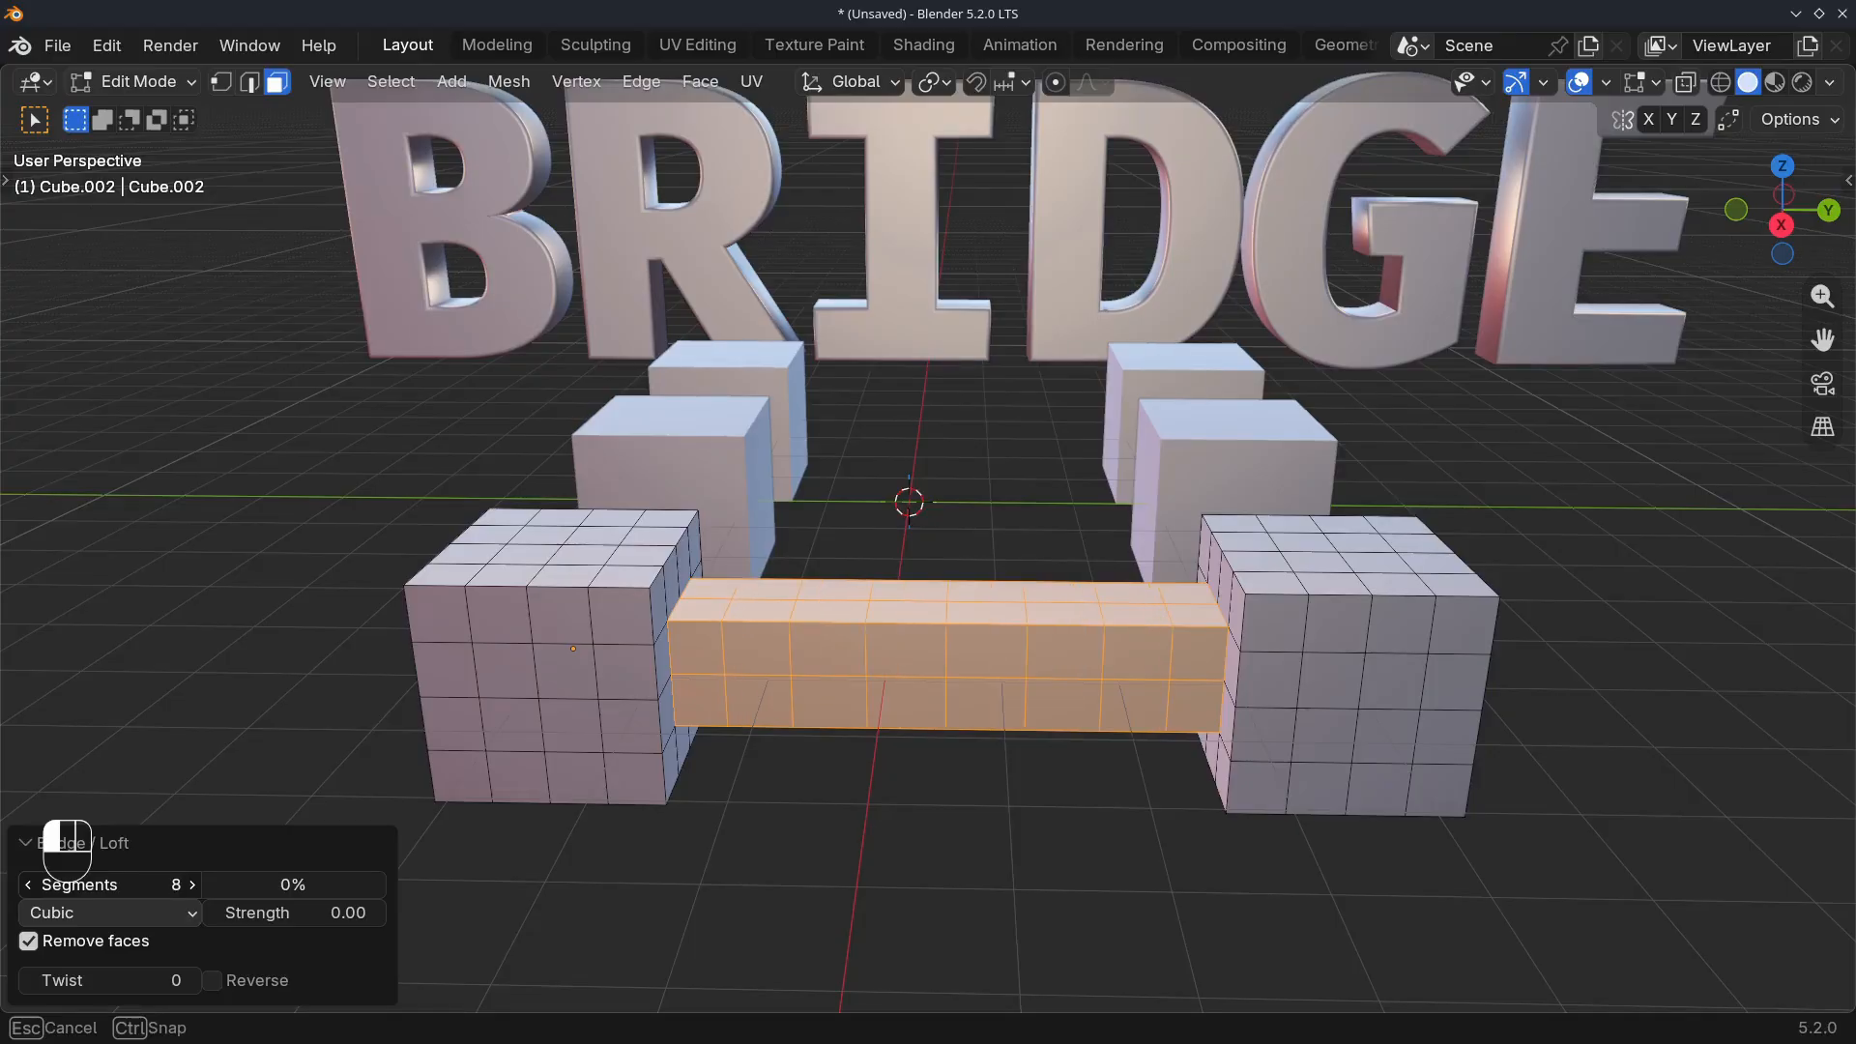
pyautogui.moveTo(161, 981); pyautogui.dragTo(145, 981)
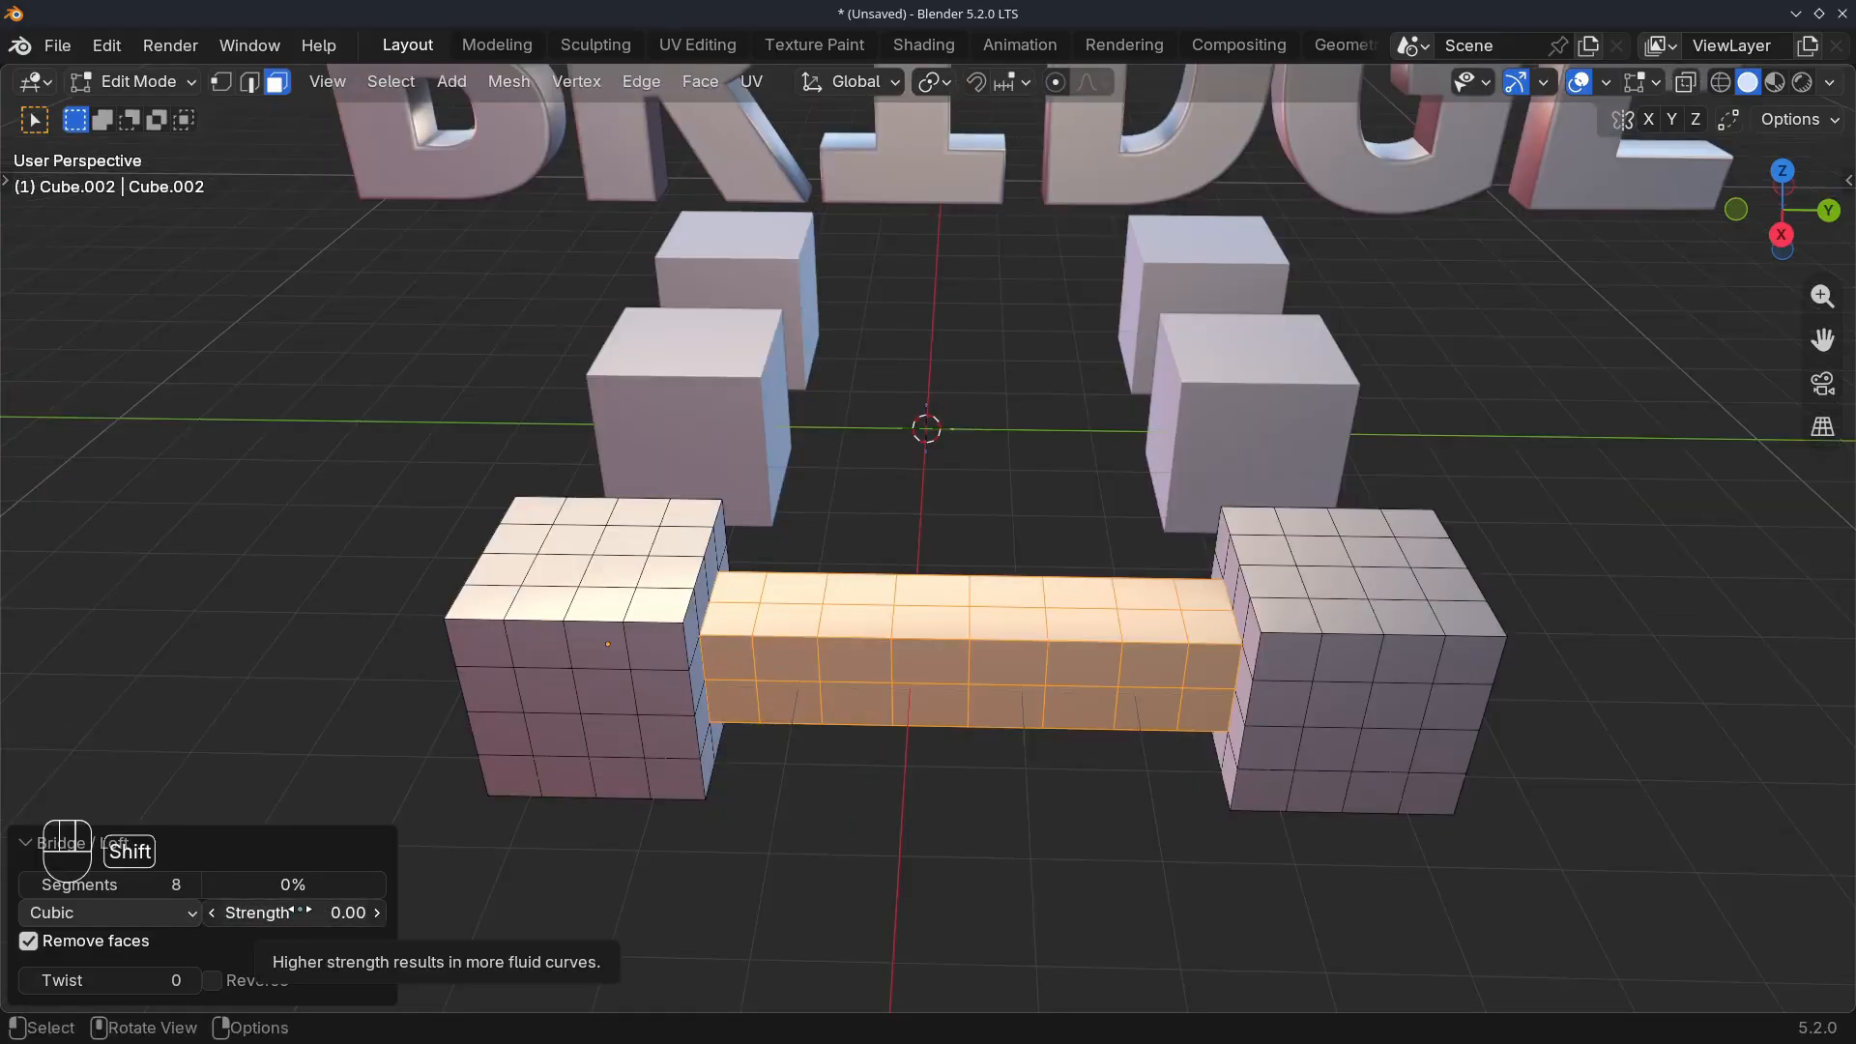
pyautogui.keyDown('shift'); pyautogui.moveTo(299, 911); pyautogui.dragTo(276, 912); pyautogui.keyUp('shift')
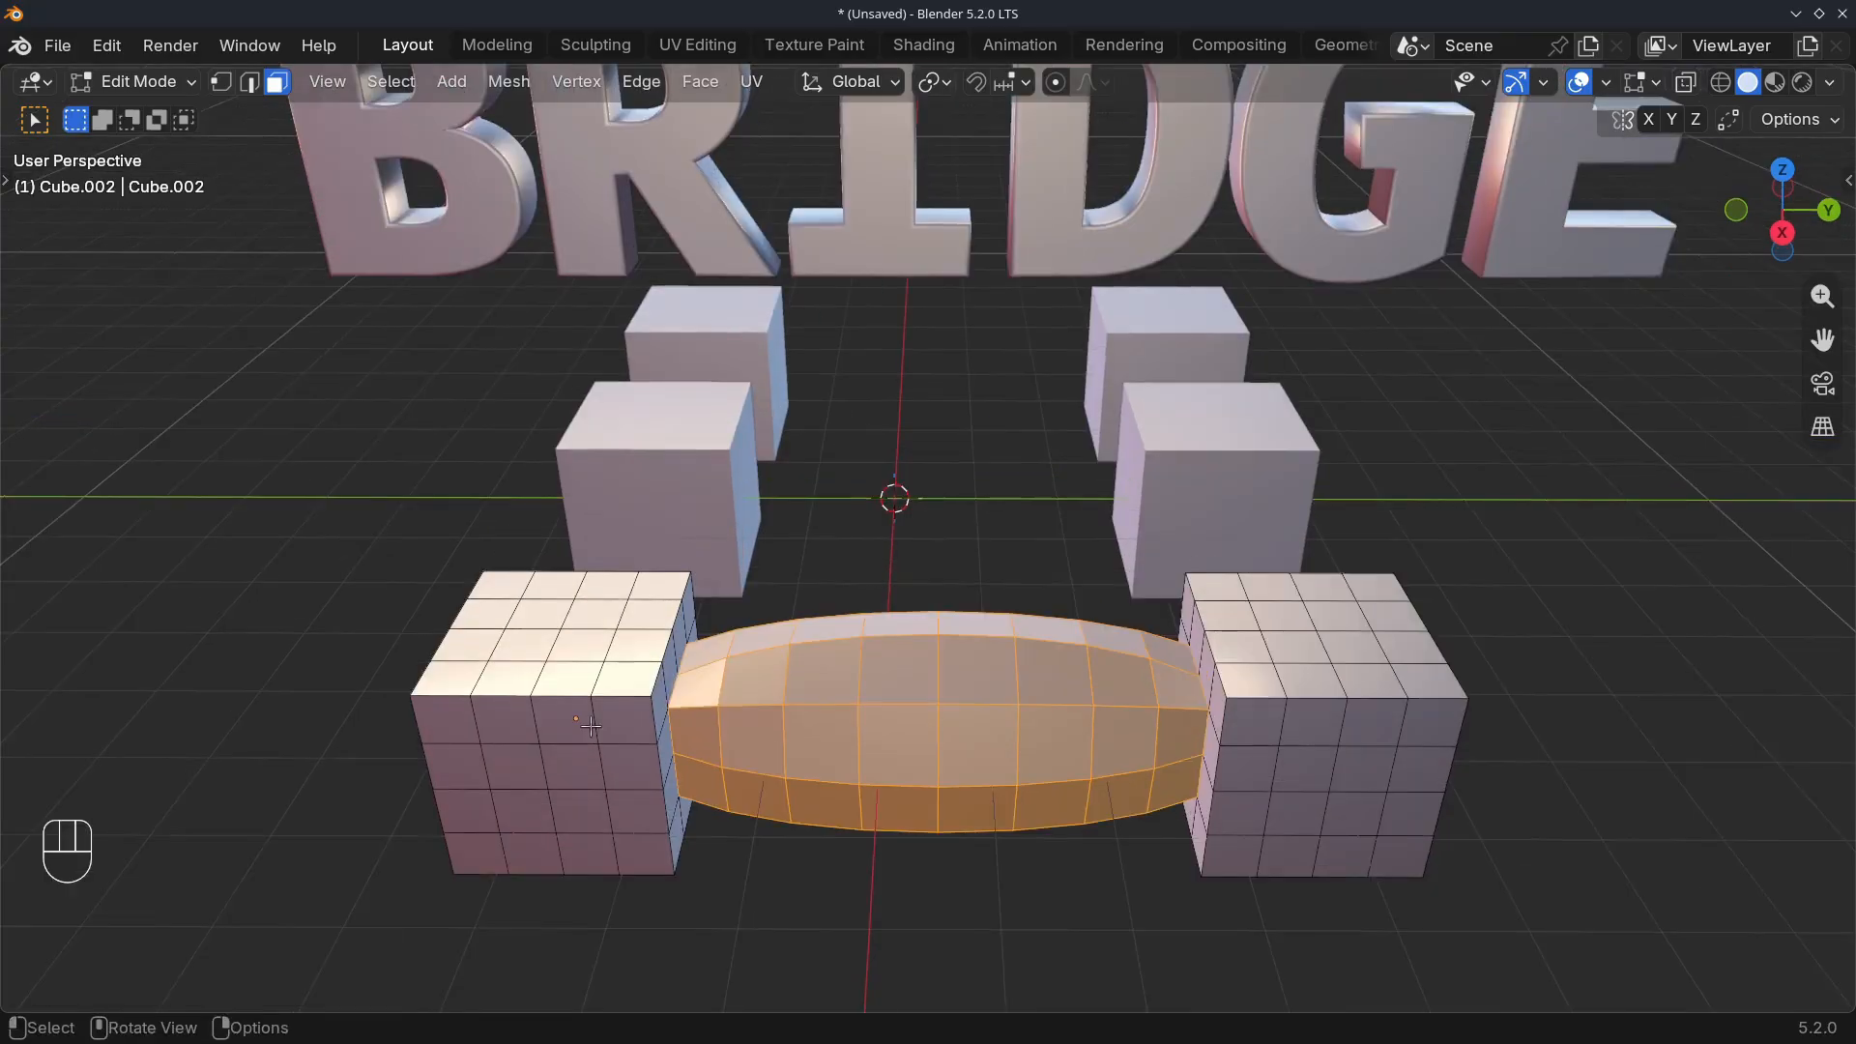
# Hide the bridged front object and open the middle pair of cubes together in Edit Mode
pyautogui.press('Tab')
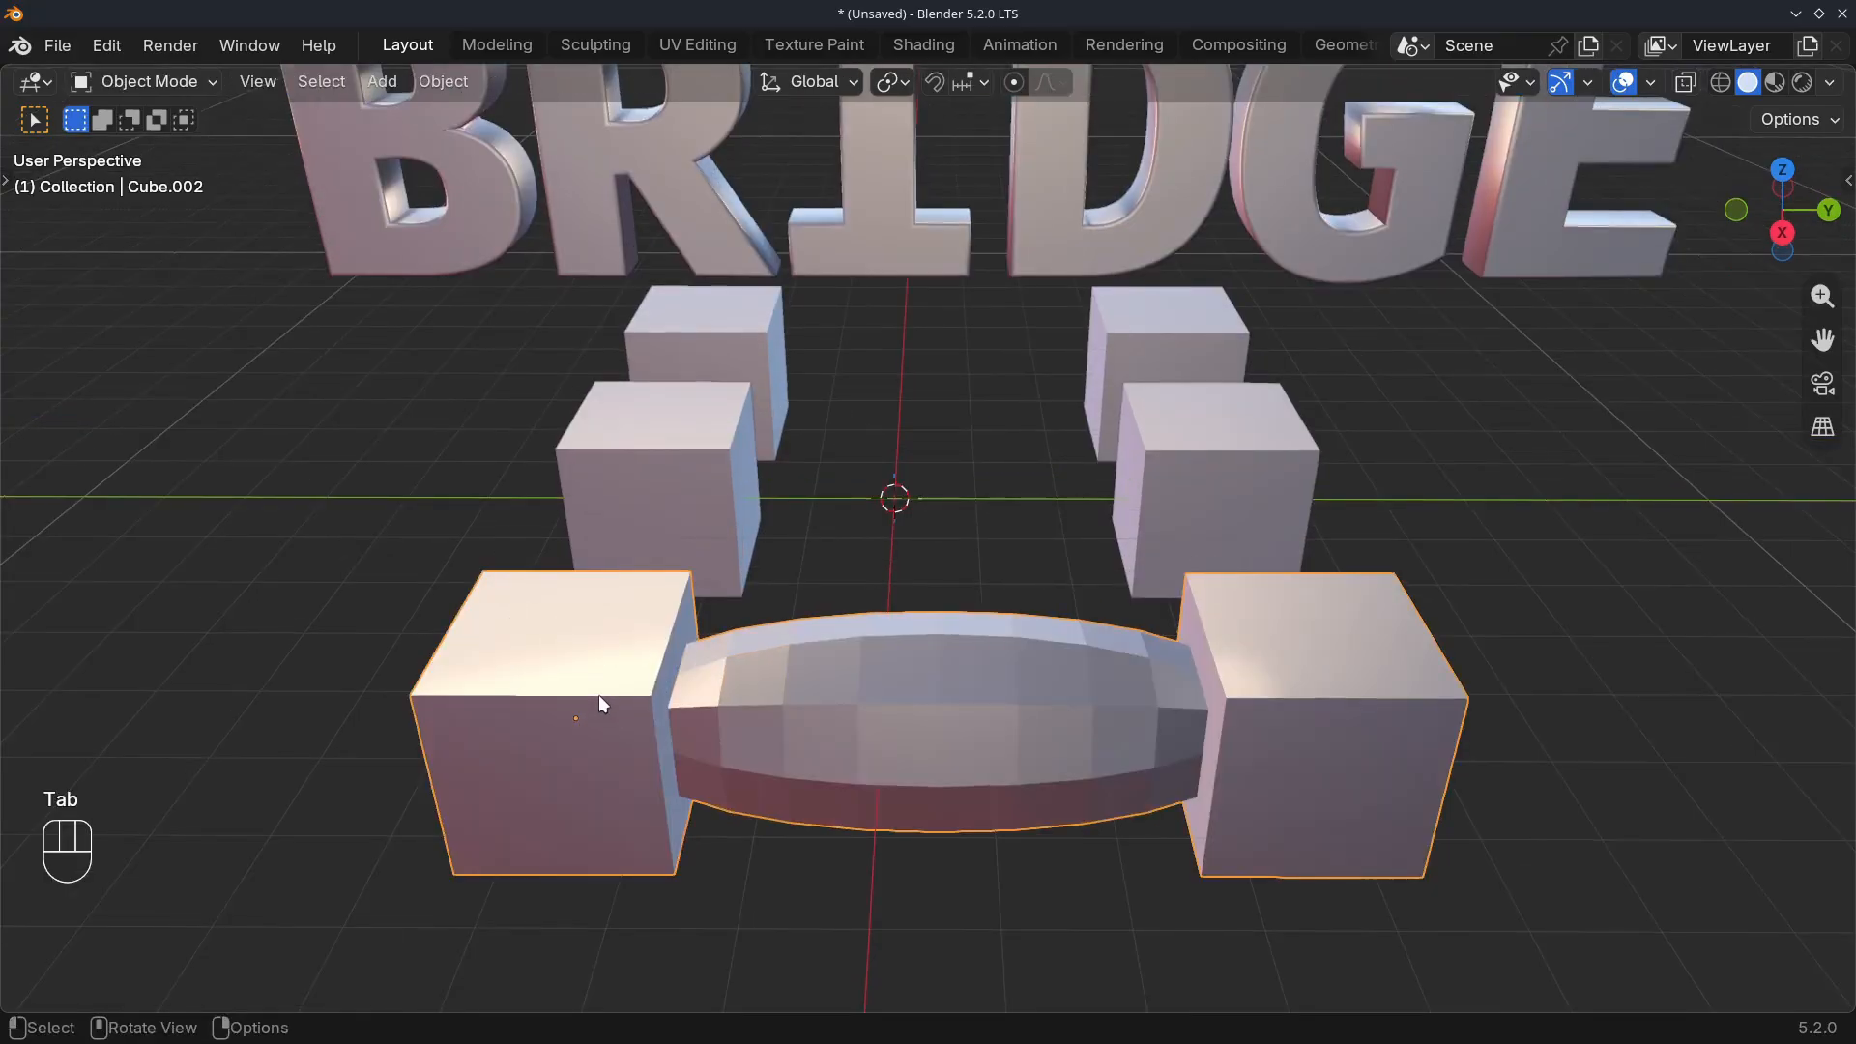
pyautogui.press('h')
pyautogui.click(686, 561)
pyautogui.keyDown('shift'); pyautogui.moveTo(687, 551); pyautogui.dragTo(664, 594, button='middle'); pyautogui.keyUp('shift')
pyautogui.scroll(2, 684, 593)
pyautogui.press('Tab')
# Select the central face blocks on the facing sides of the middle cubes and connect them with LoopTools Bridge
pyautogui.click(568, 534)
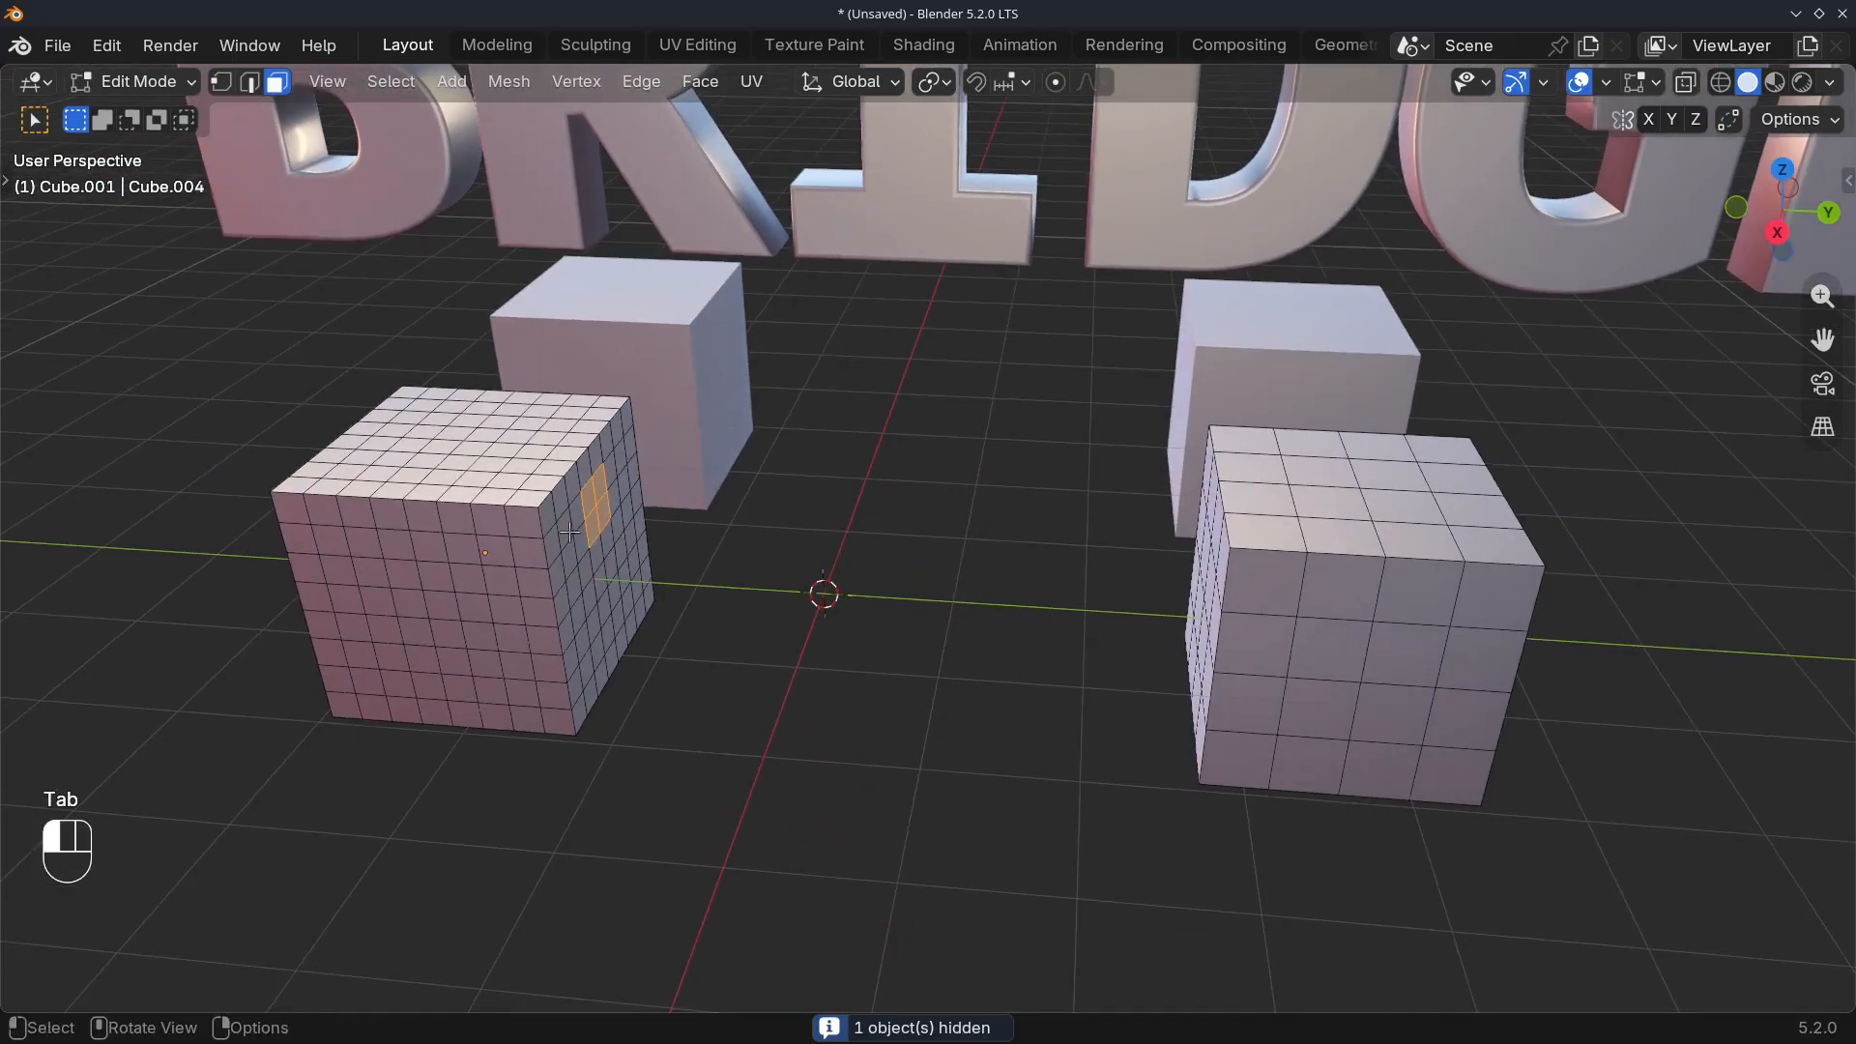
pyautogui.keyDown('ctrl'); pyautogui.keyDown('shift'); pyautogui.click(637, 595); pyautogui.keyUp('shift'); pyautogui.keyUp('ctrl')
pyautogui.moveTo(600, 586); pyautogui.dragTo(1102, 559, button='middle')
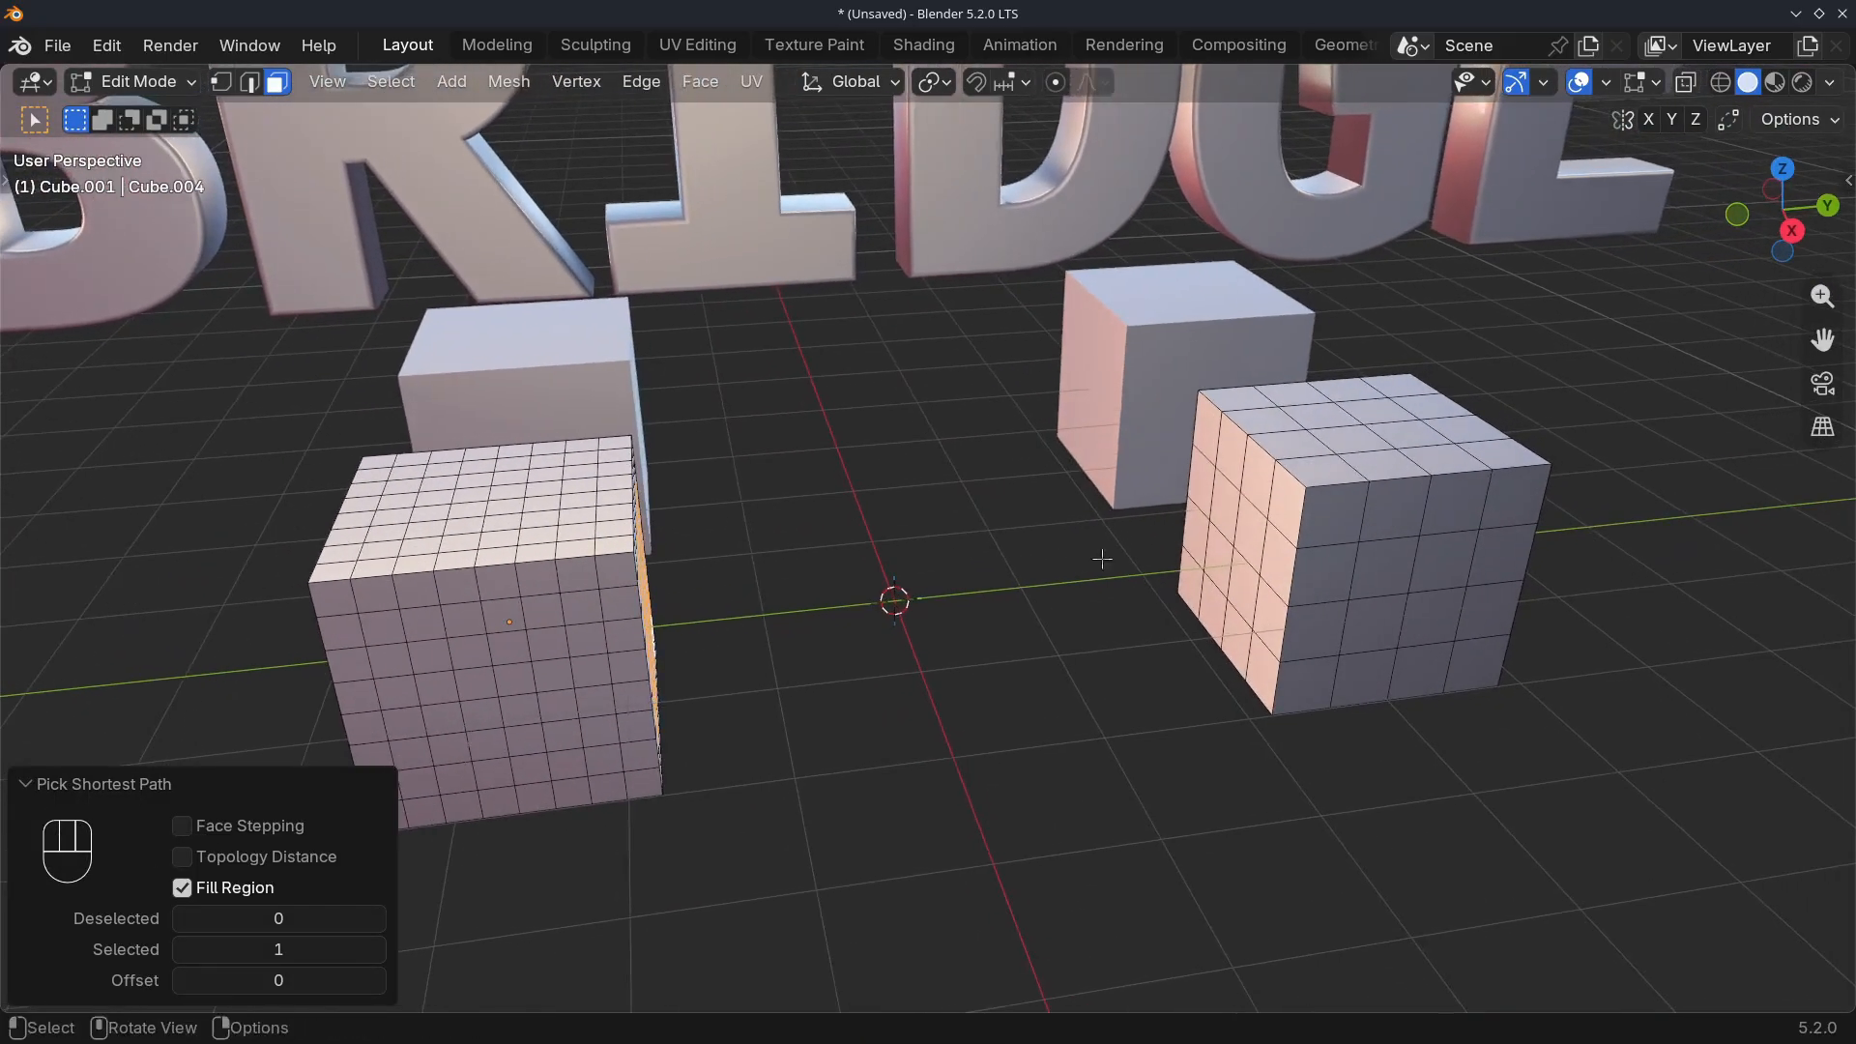
pyautogui.click(1229, 508)
pyautogui.keyDown('ctrl'); pyautogui.keyDown('shift'); pyautogui.click(1239, 607); pyautogui.keyUp('shift'); pyautogui.keyUp('ctrl')
pyautogui.rightClick(873, 599)
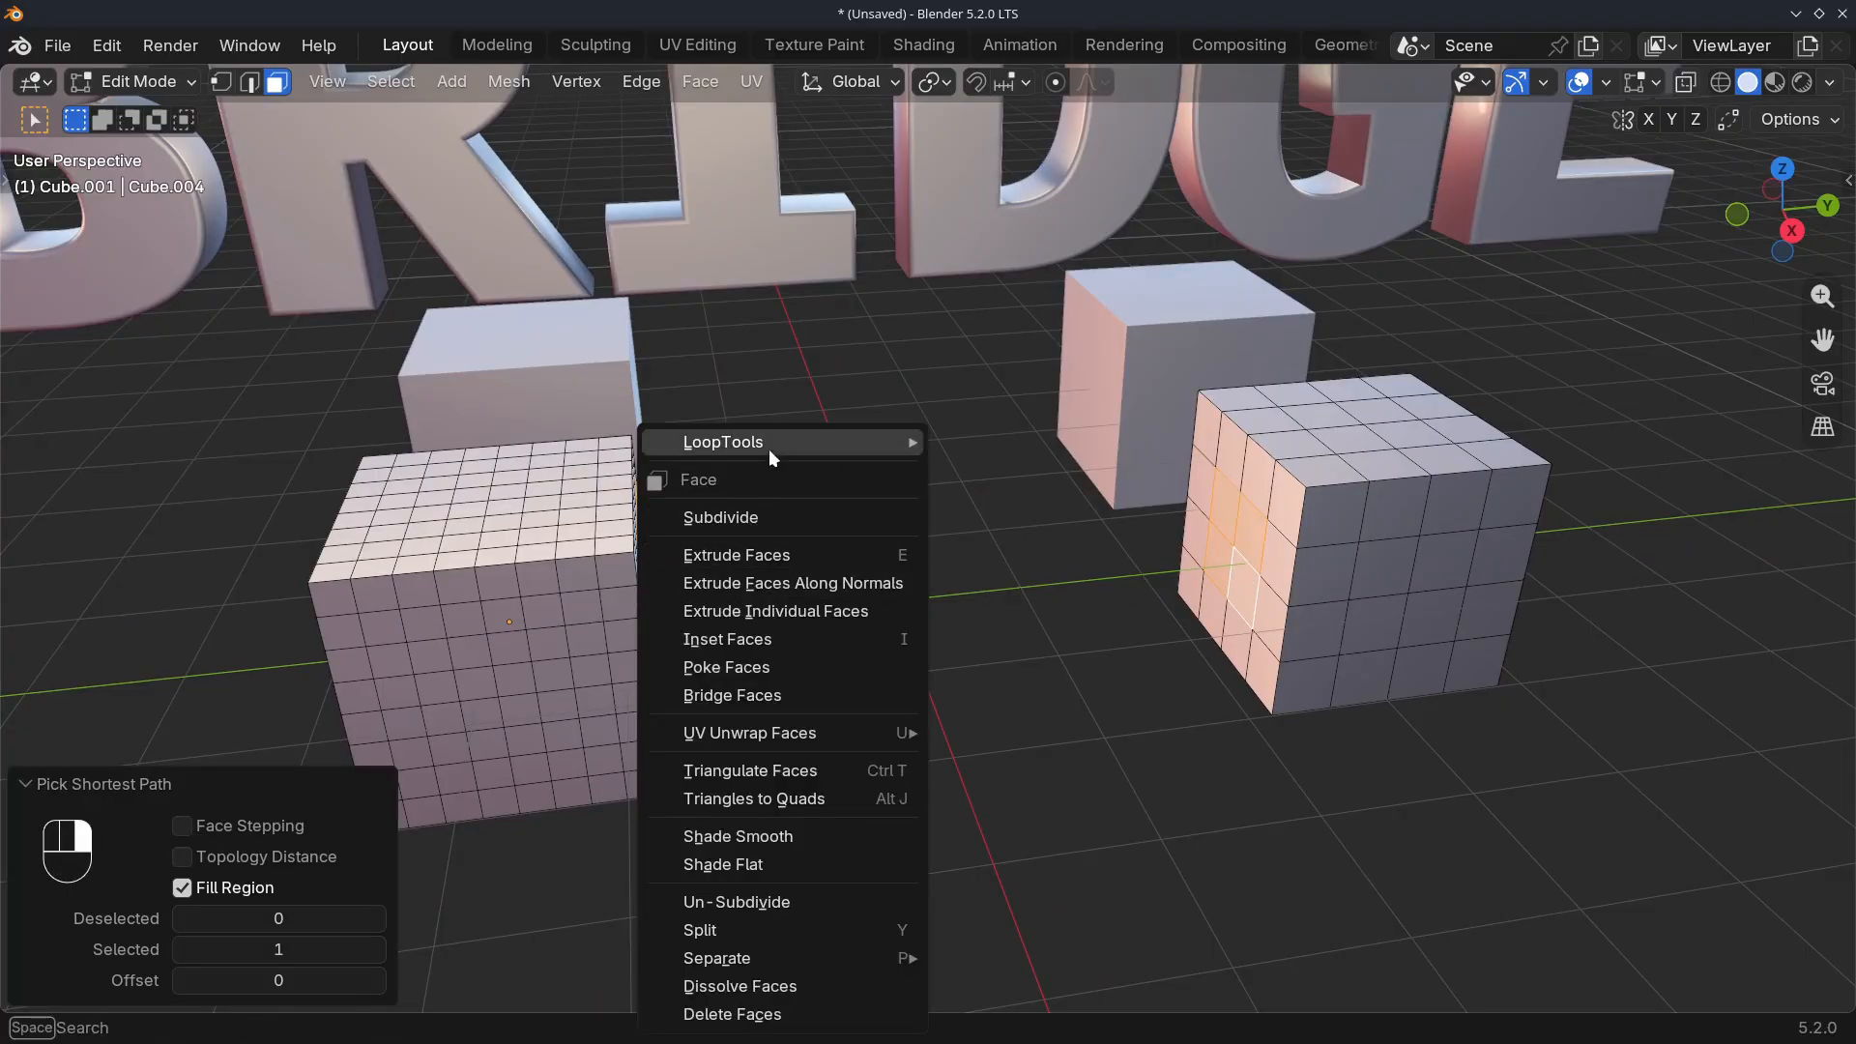
pyautogui.moveTo(768, 449)
pyautogui.click(1018, 446)
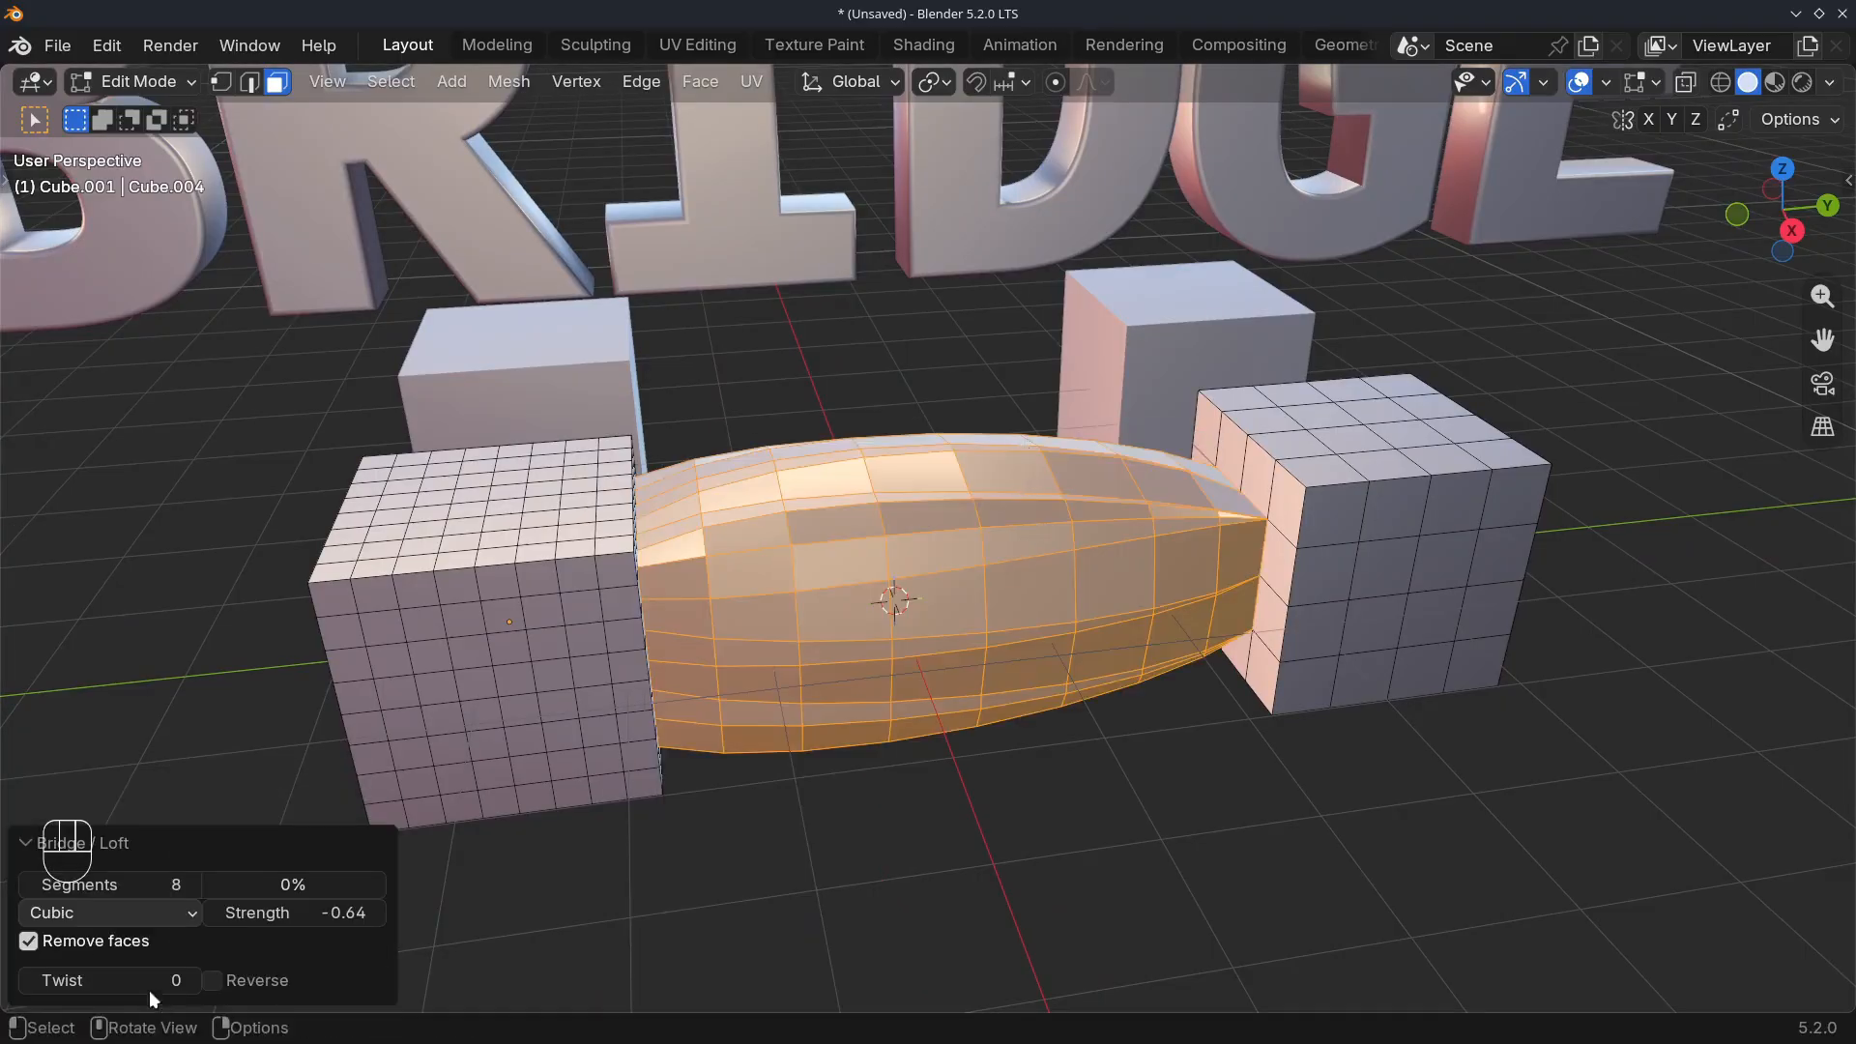
# Try a strength of 1 on the middle bridge and settle on a strength of 0
pyautogui.click(259, 912)
pyautogui.write('1')
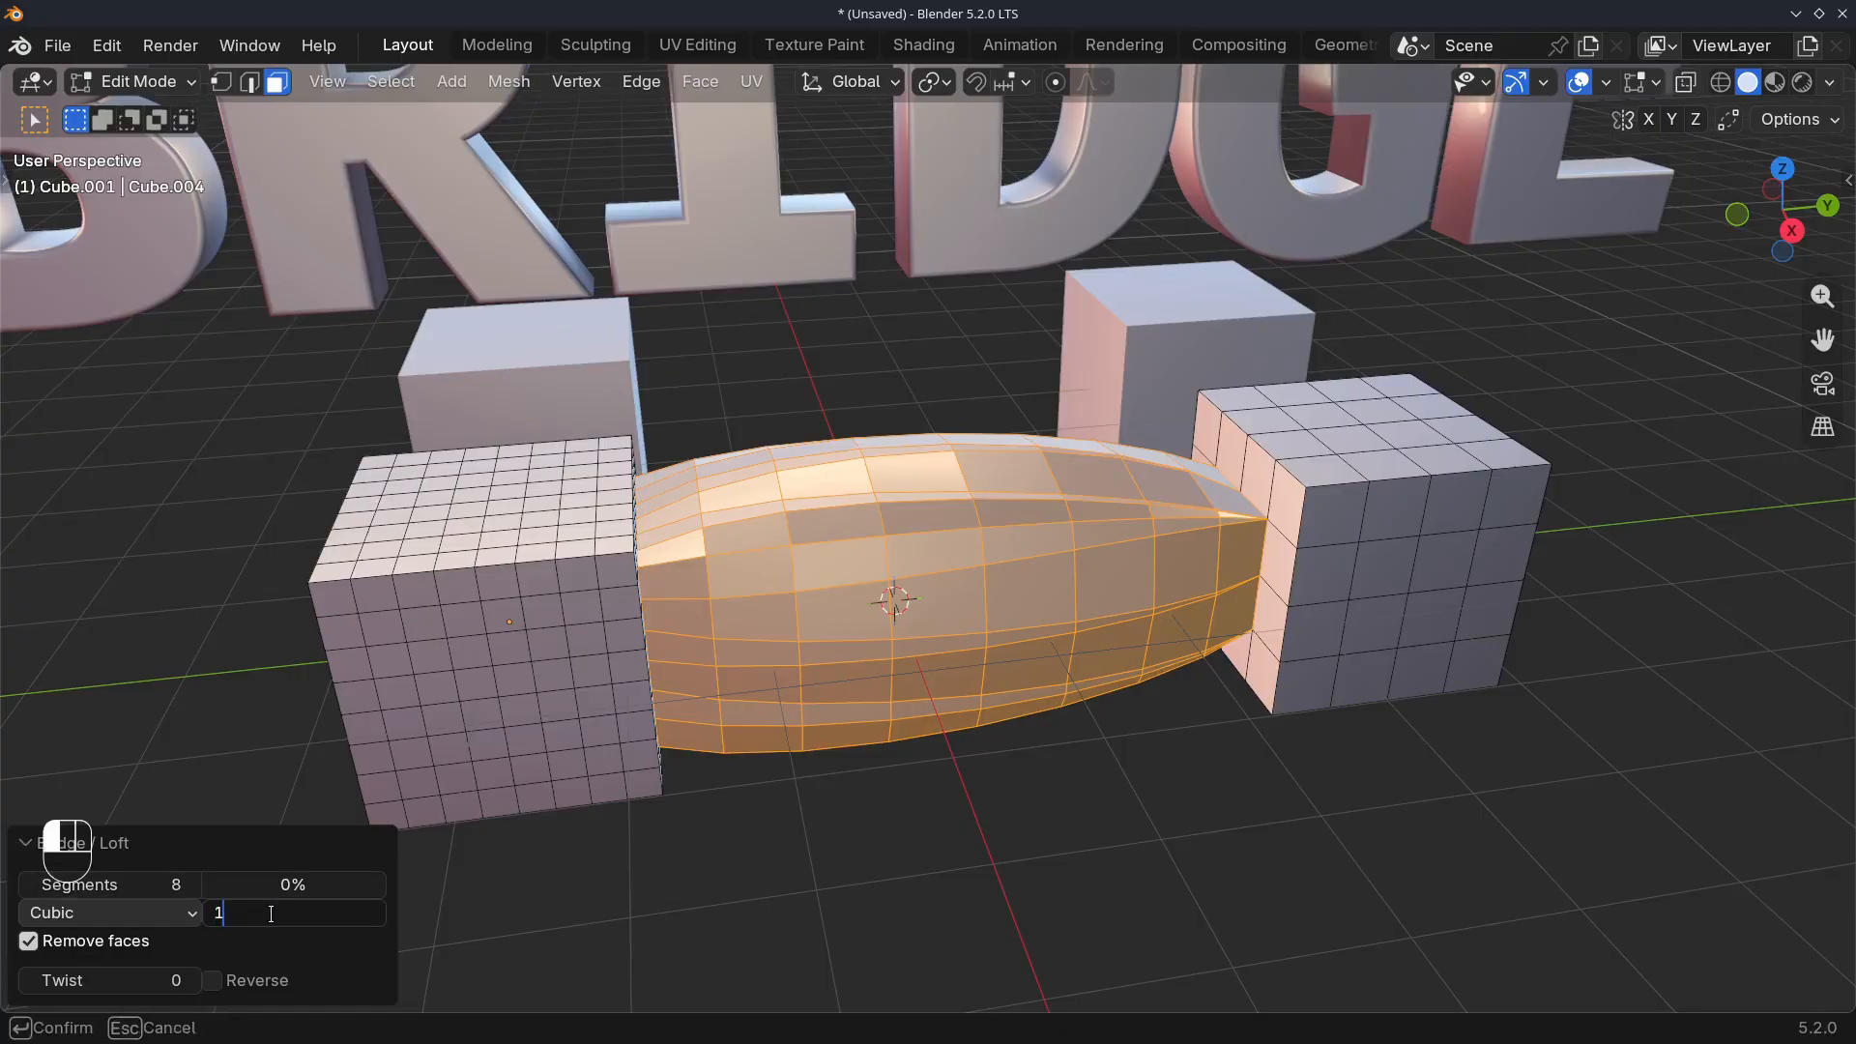
pyautogui.press('Return')
pyautogui.click(275, 915)
pyautogui.write('0')
pyautogui.press('Return')
# Examine the middle bridge's topology where it meets the densely divided cube and the coarser cube
pyautogui.moveTo(772, 664); pyautogui.dragTo(677, 619, button='middle')
pyautogui.press('Tab')
pyautogui.press('Tab')
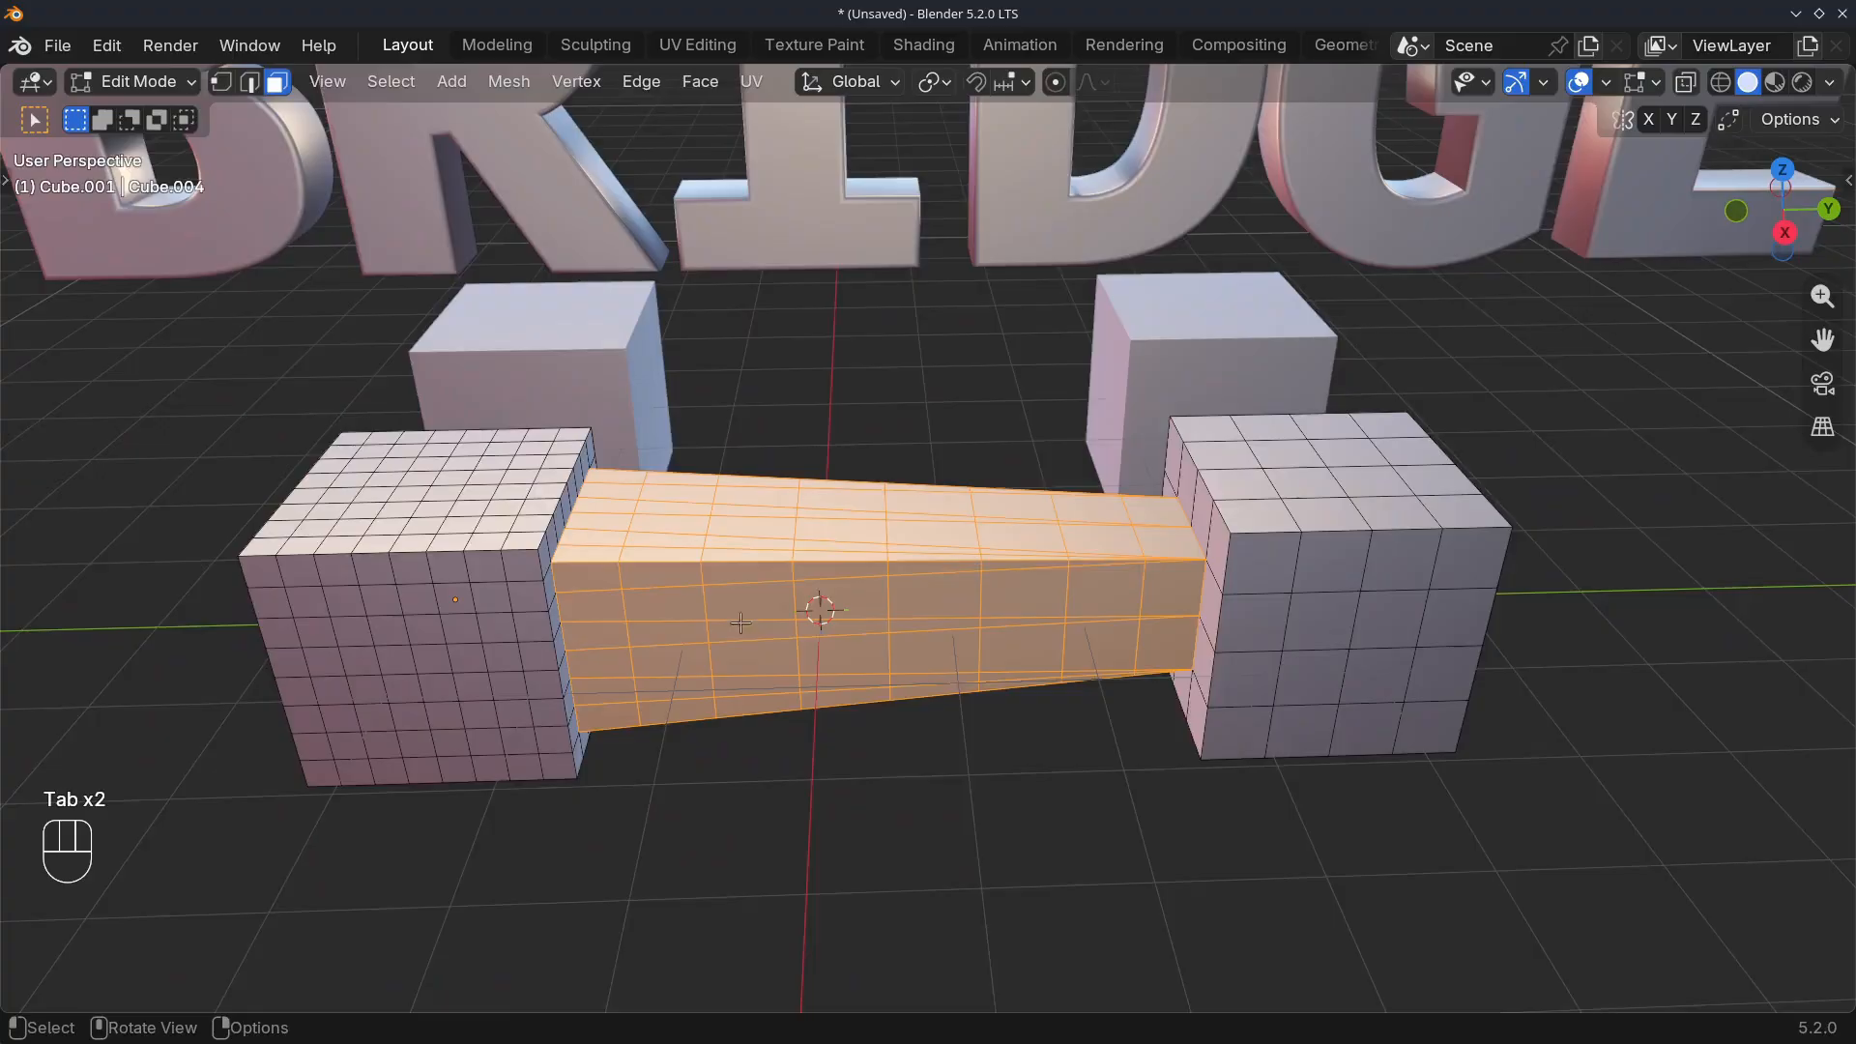
pyautogui.scroll(4, 568, 602)
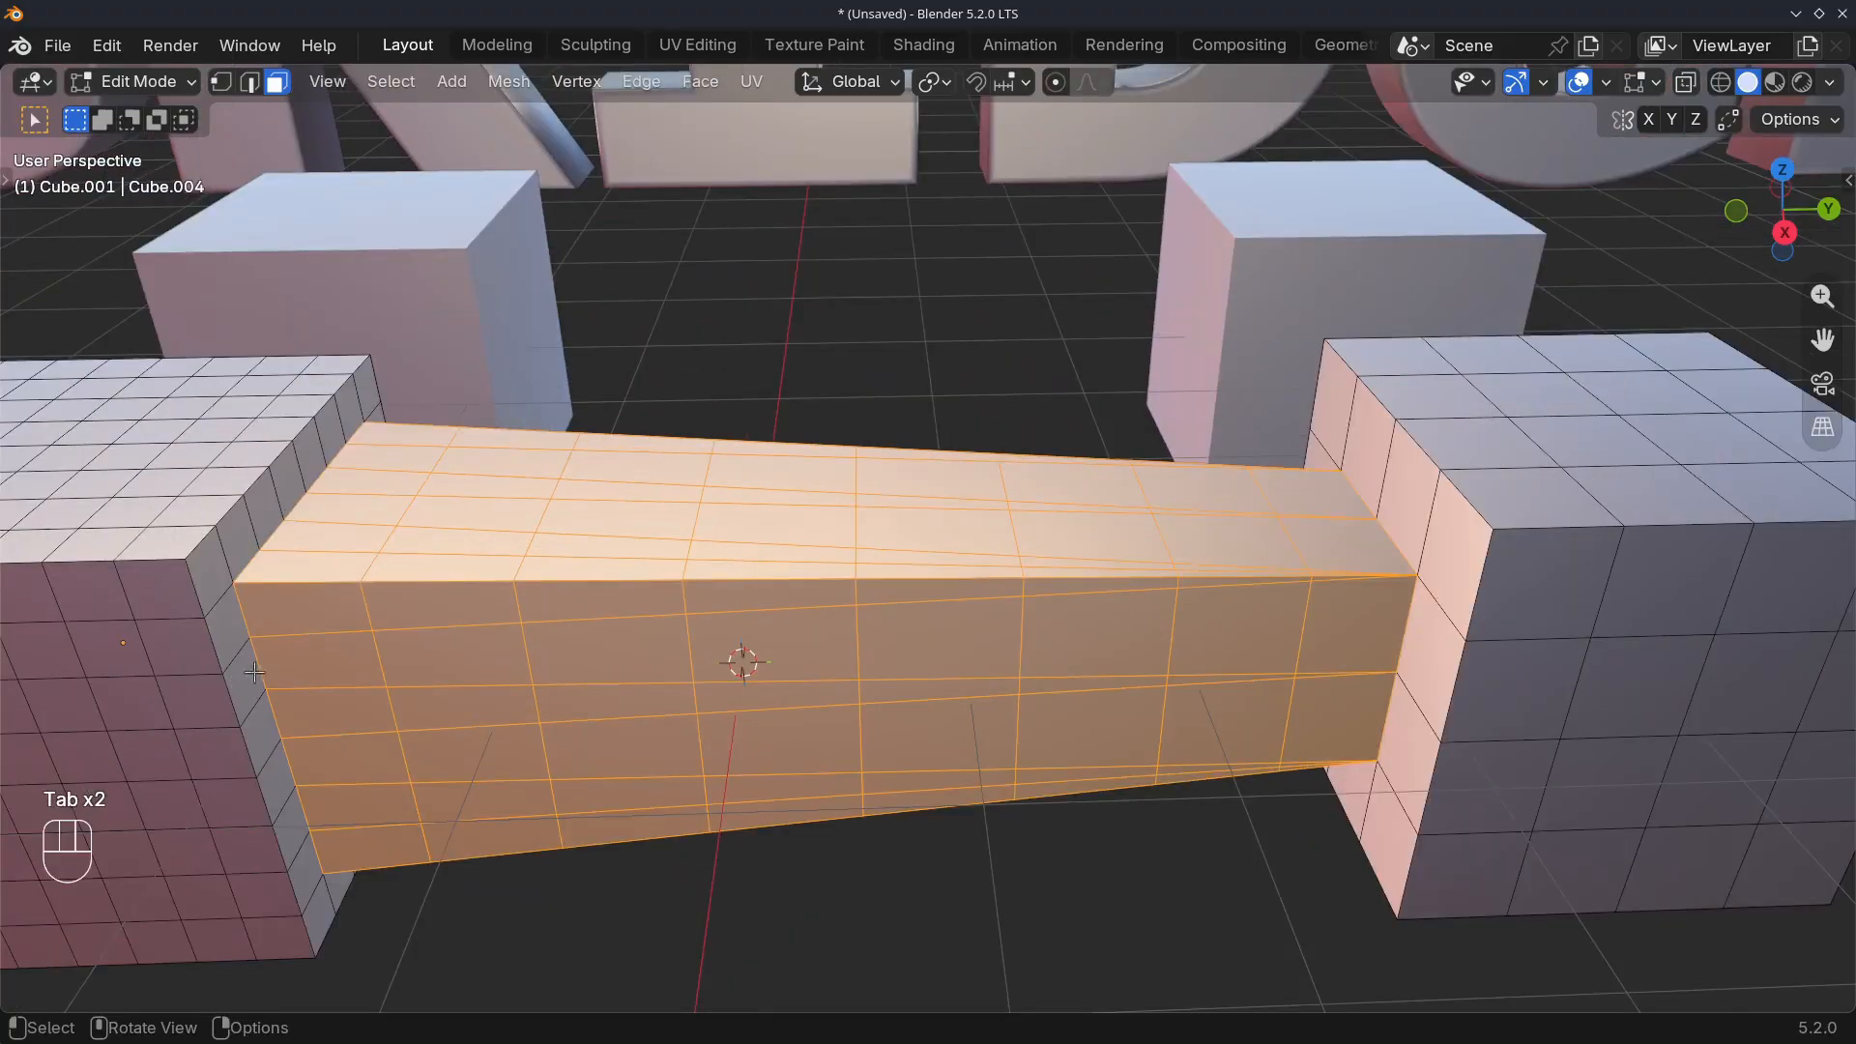
pyautogui.keyDown('shift'); pyautogui.moveTo(1322, 635); pyautogui.dragTo(886, 556, button='middle'); pyautogui.keyUp('shift')
pyautogui.scroll(4, 858, 555)
pyautogui.keyDown('shift'); pyautogui.moveTo(887, 556); pyautogui.dragTo(1119, 564, button='middle'); pyautogui.keyUp('shift')
pyautogui.scroll(3, 1122, 568)
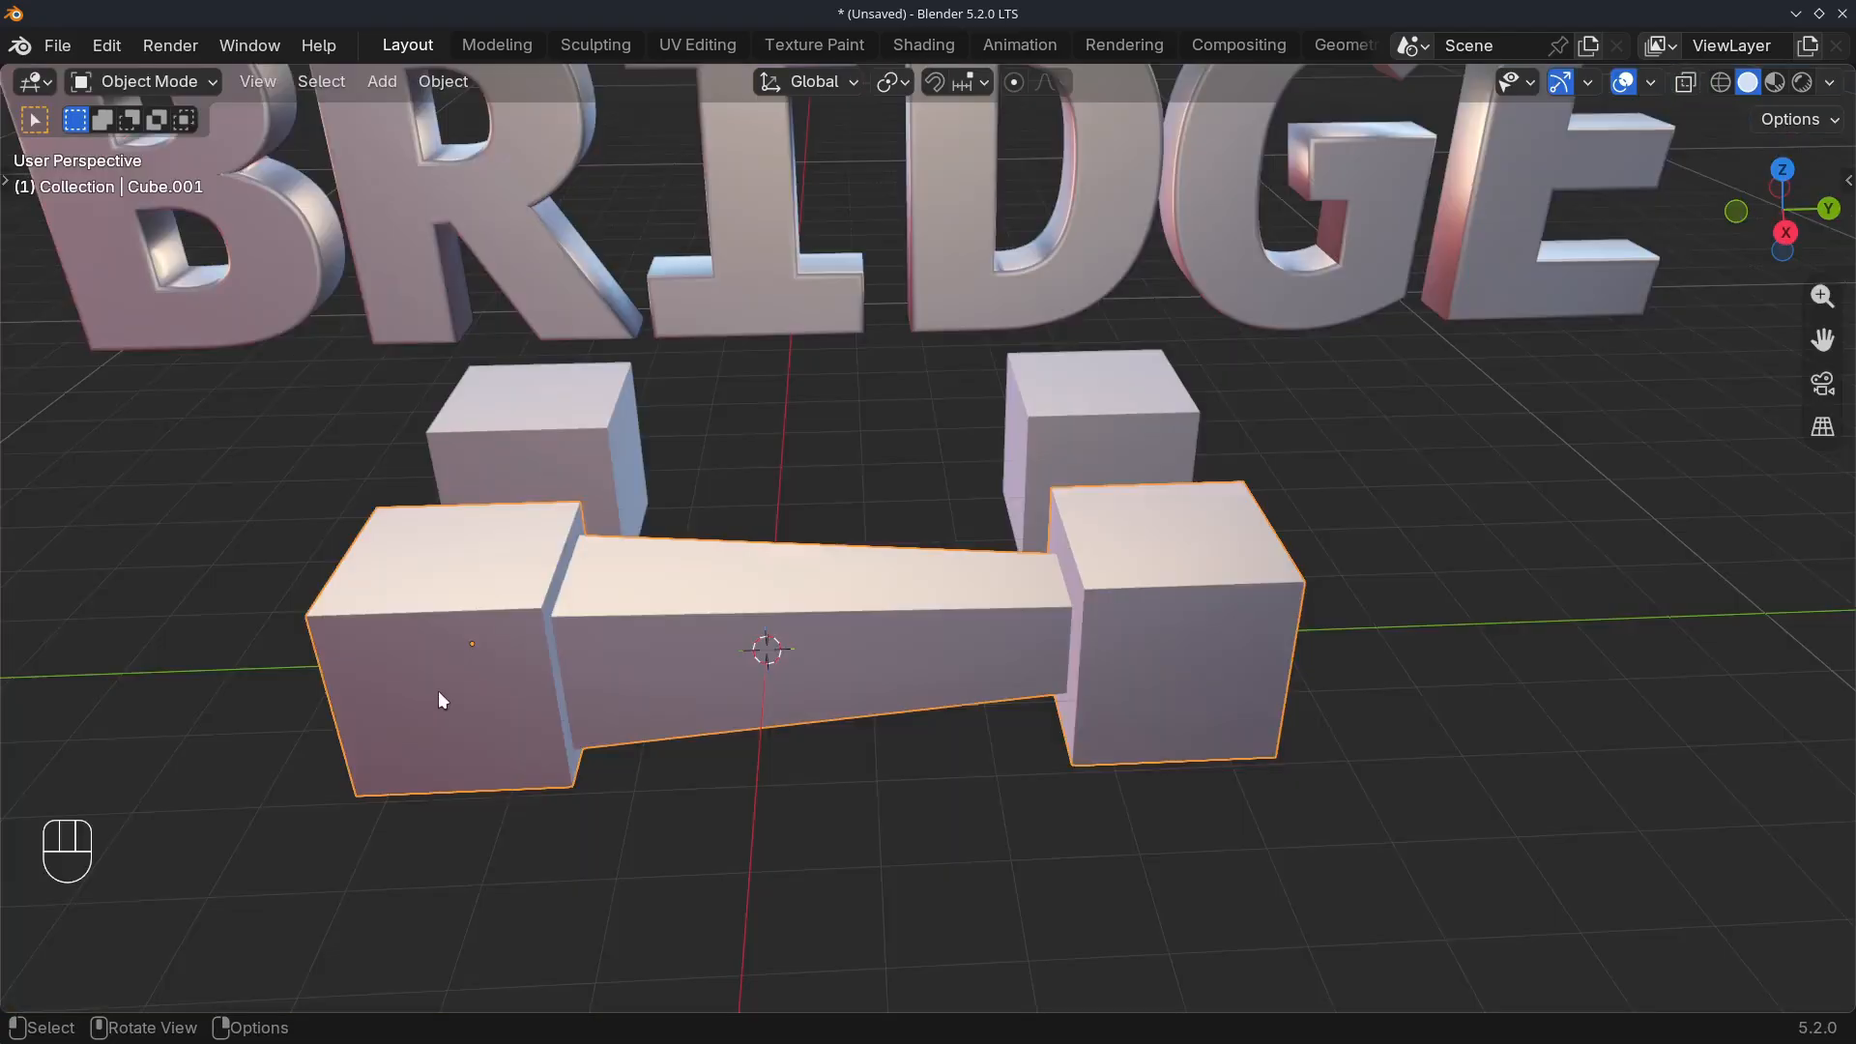
# Hide the bridged middle object and open the two remaining separate cubes together in Edit Mode
pyautogui.press('h')
pyautogui.keyDown('shift'); pyautogui.scroll(2, 547, 669); pyautogui.keyUp('shift')
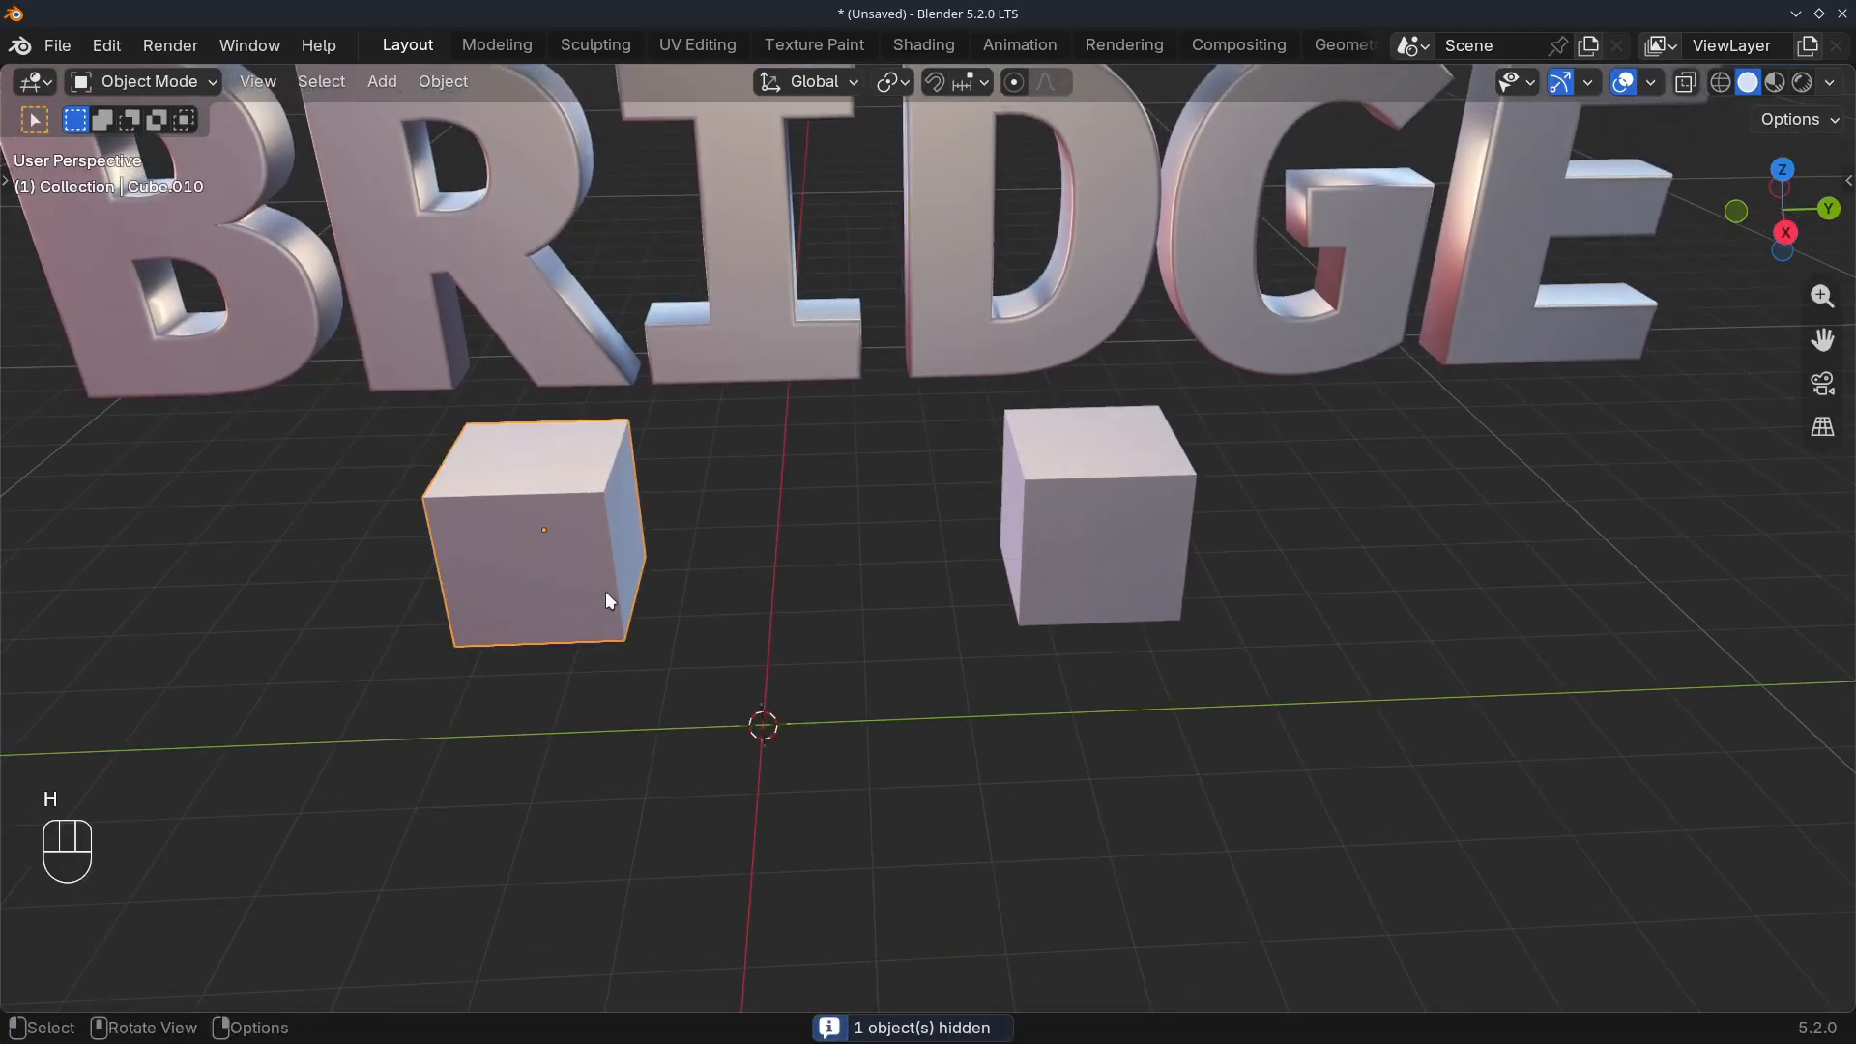
pyautogui.keyDown('shift'); pyautogui.click(1058, 514); pyautogui.keyUp('shift')
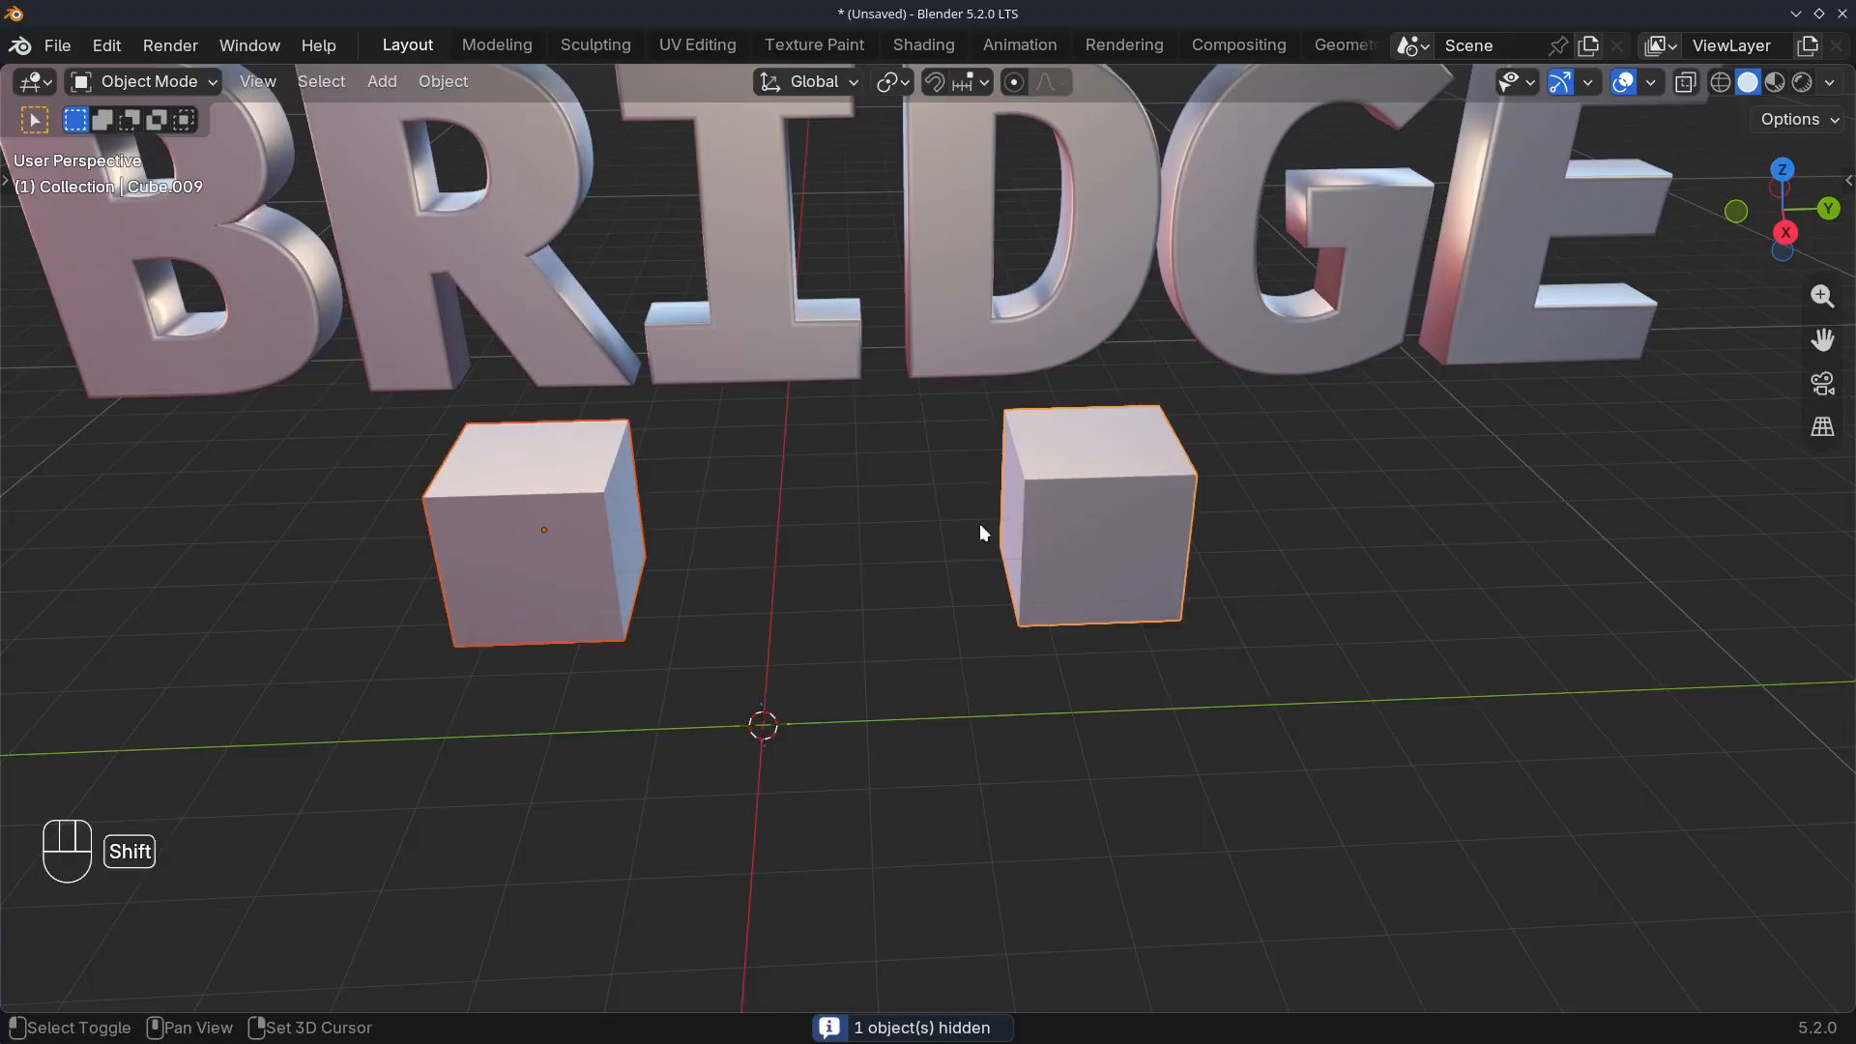
pyautogui.click(542, 549)
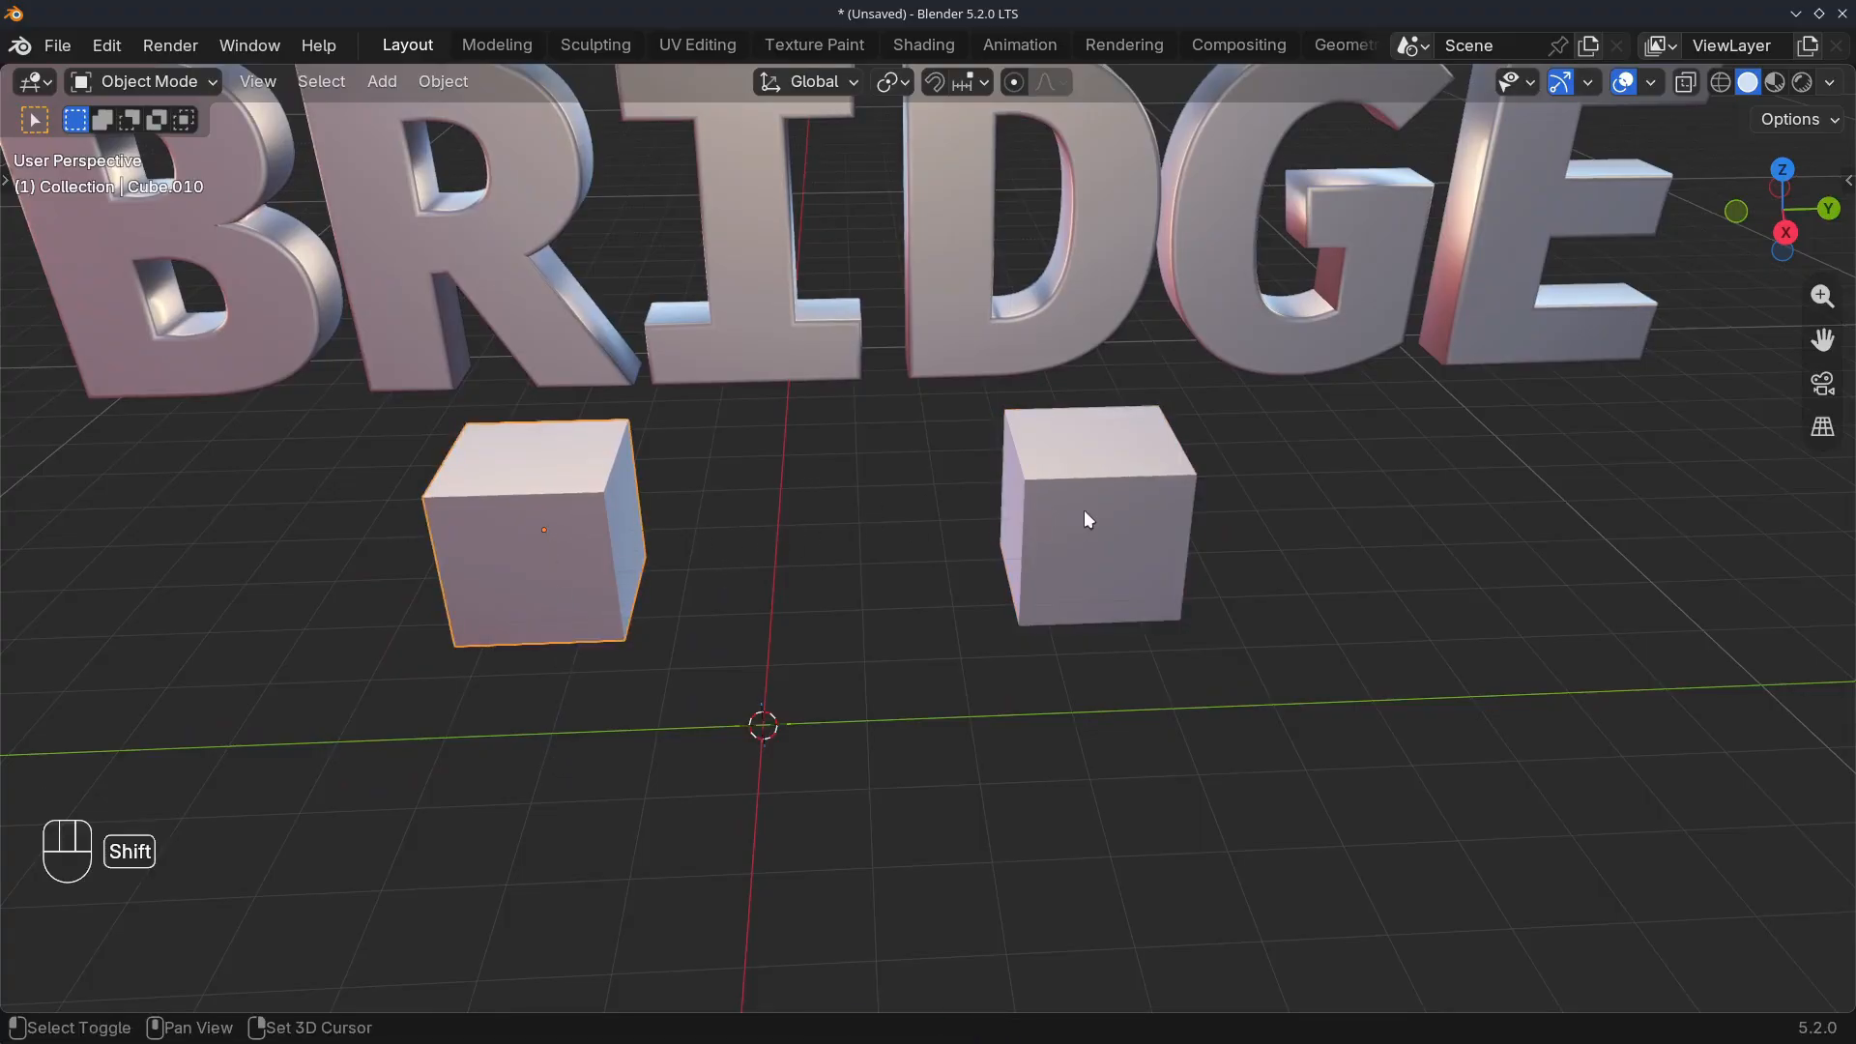
pyautogui.keyDown('shift'); pyautogui.click(1058, 514); pyautogui.keyUp('shift')
pyautogui.press('Tab')
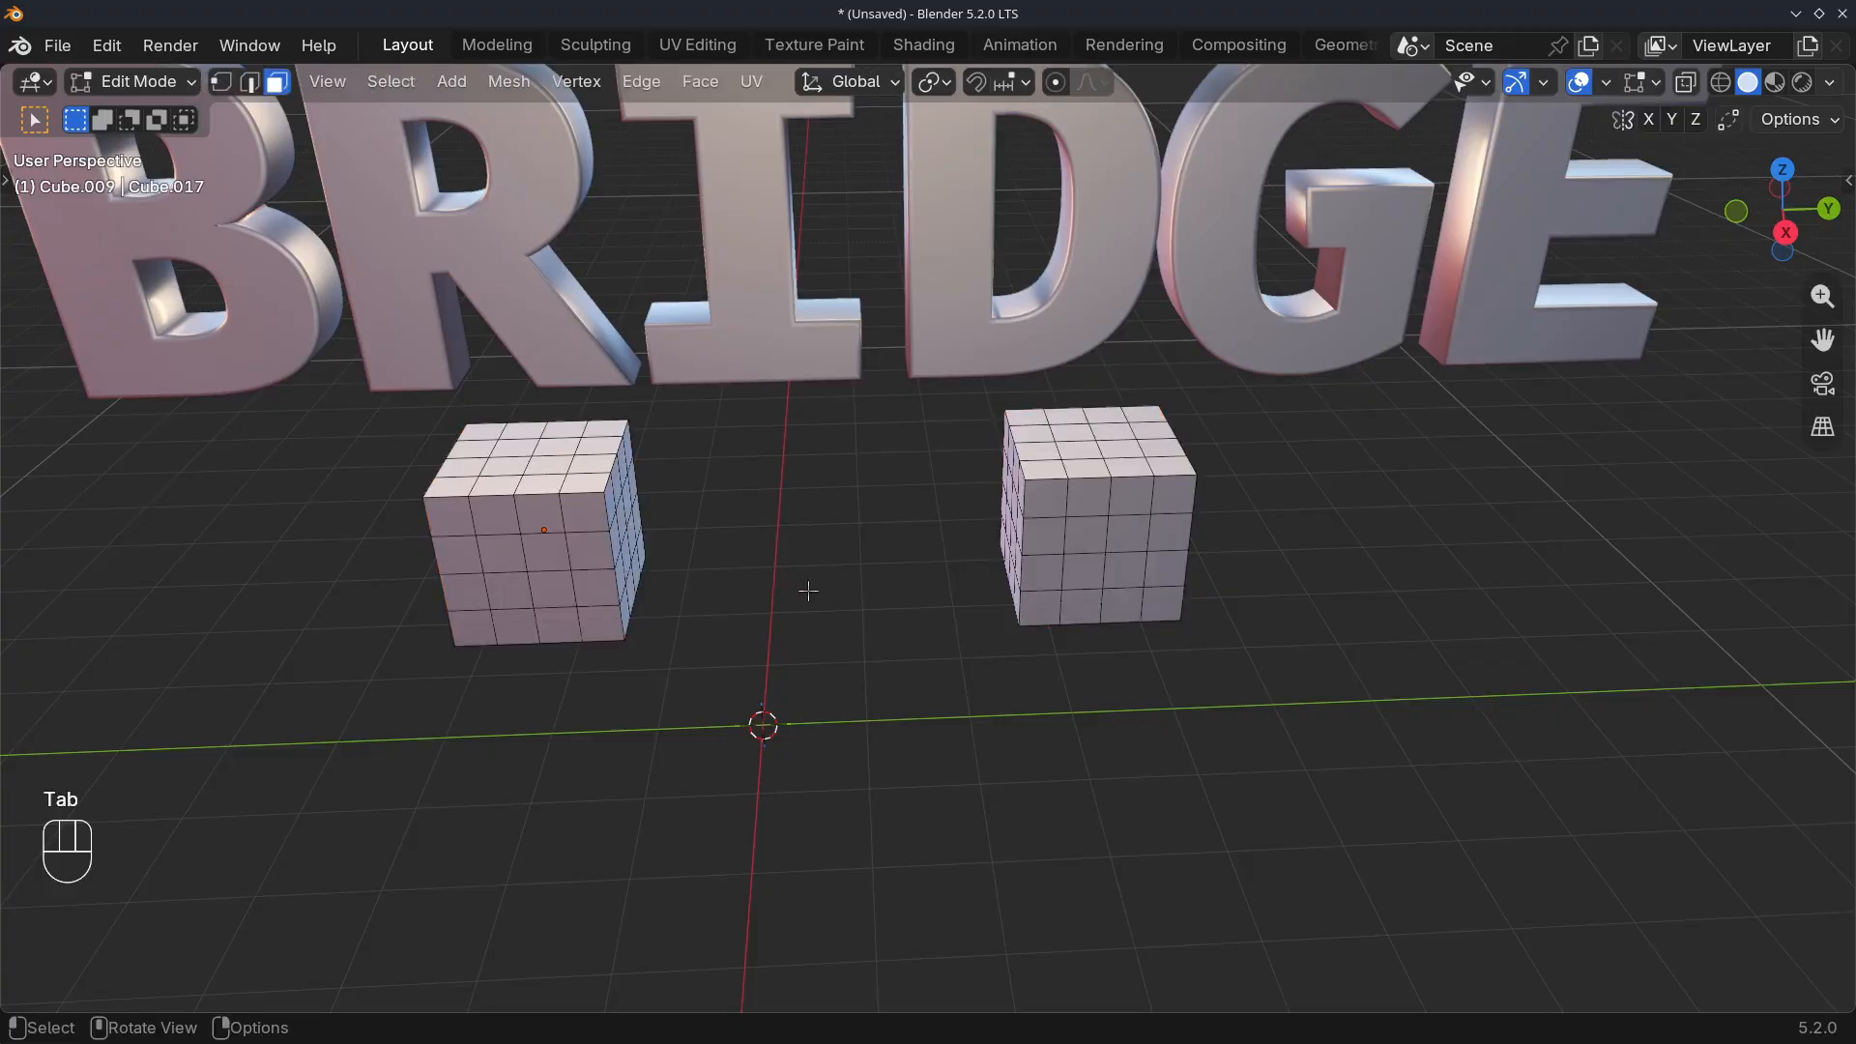
# Select the four central faces on the facing side of each remaining cube
pyautogui.scroll(2, 783, 605)
pyautogui.moveTo(794, 592); pyautogui.dragTo(923, 615, button='middle')
pyautogui.moveTo(923, 615); pyautogui.dragTo(896, 609, button='middle')
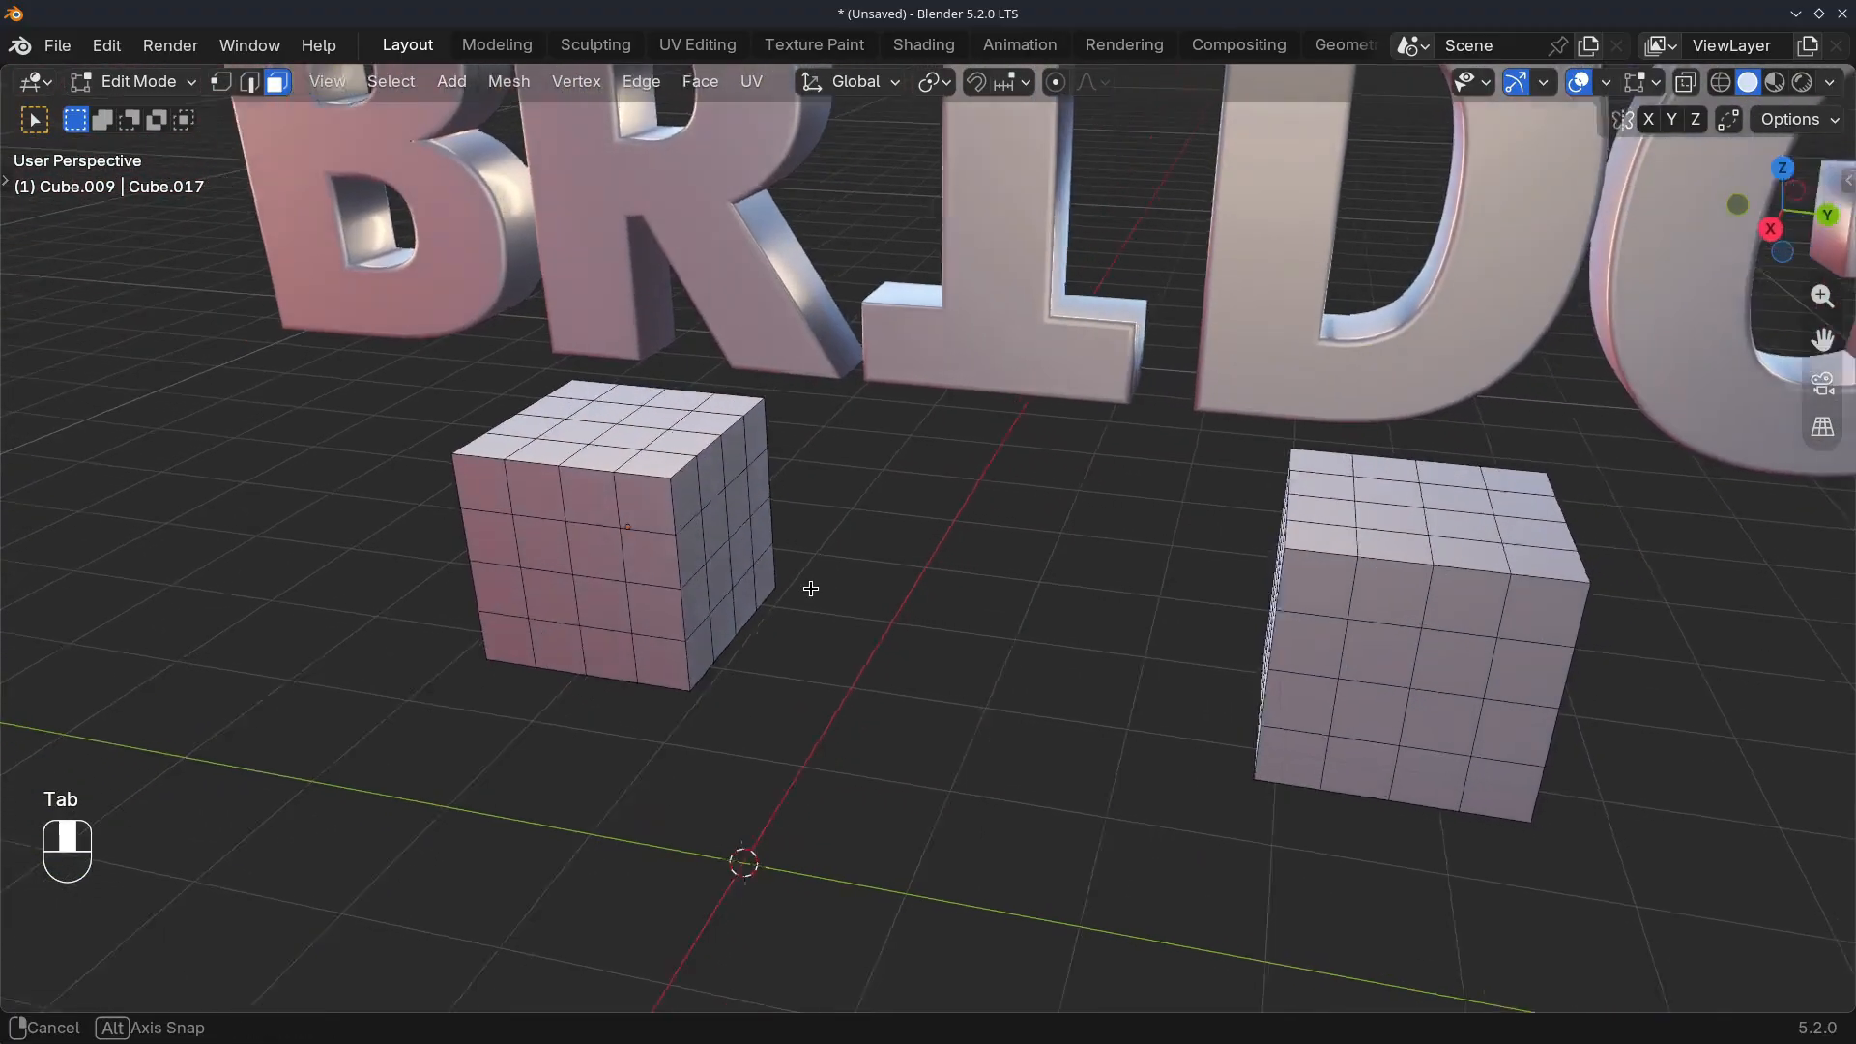
pyautogui.scroll(4, 812, 584)
pyautogui.click(630, 512)
pyautogui.keyDown('ctrl'); pyautogui.keyDown('shift'); pyautogui.click(677, 538); pyautogui.keyUp('shift'); pyautogui.keyUp('ctrl')
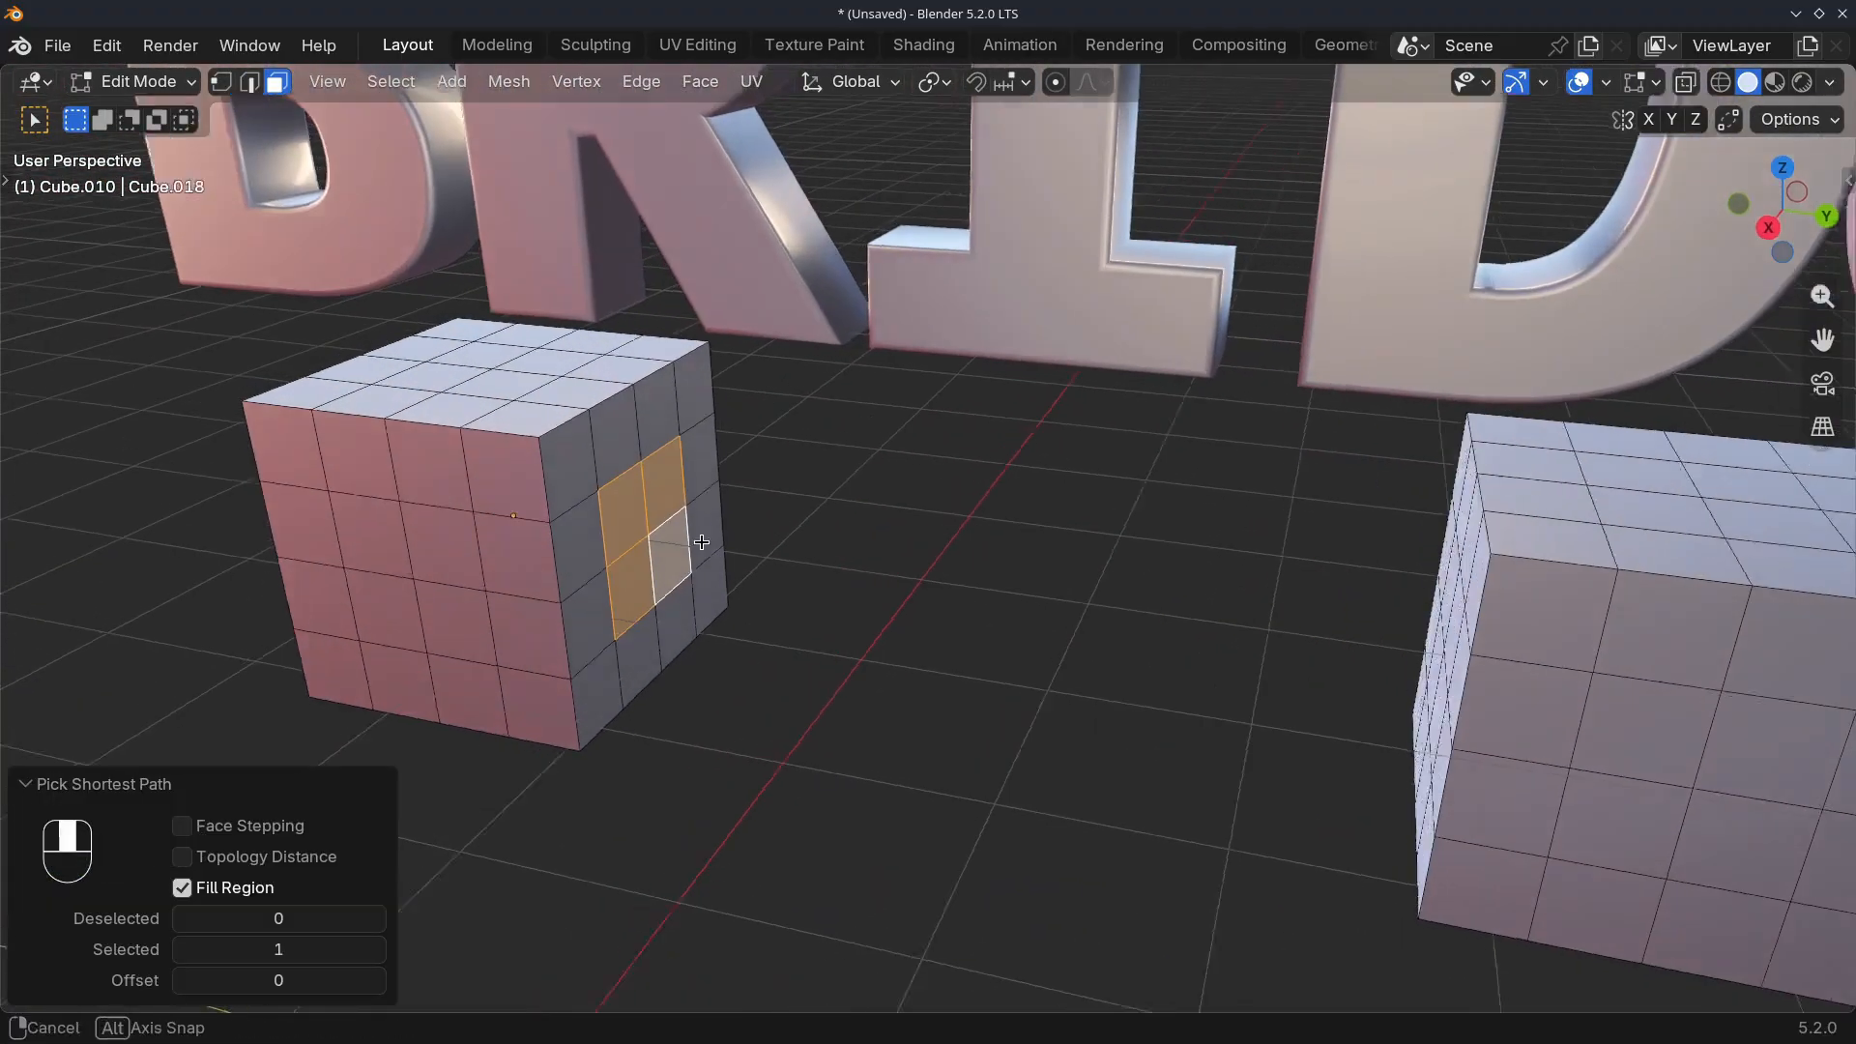
pyautogui.moveTo(677, 538); pyautogui.dragTo(1063, 551, button='middle')
pyautogui.keyDown('ctrl'); pyautogui.keyDown('shift'); pyautogui.click(1430, 622); pyautogui.keyUp('shift'); pyautogui.keyUp('ctrl')
# Try LoopTools Bridge on the selected faces of the two separate cube objects and undo it
pyautogui.rightClick(807, 635)
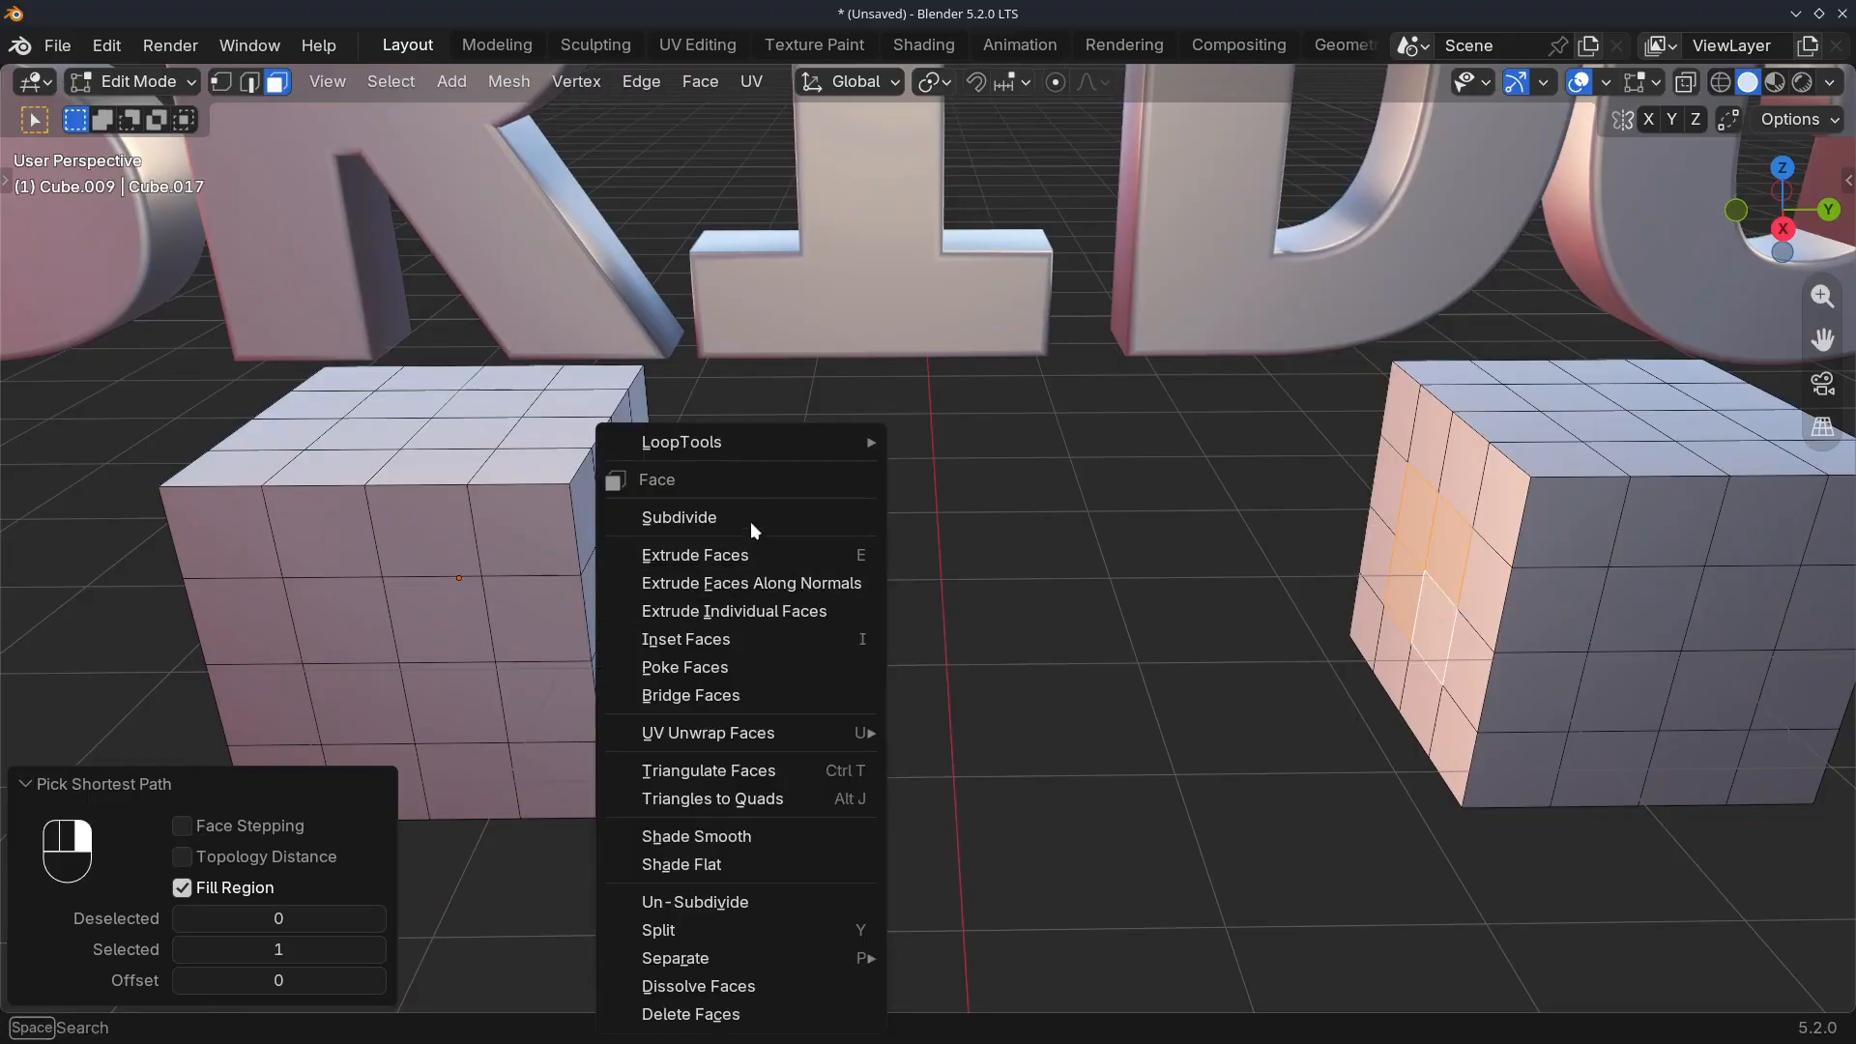
pyautogui.moveTo(711, 449)
pyautogui.click(963, 448)
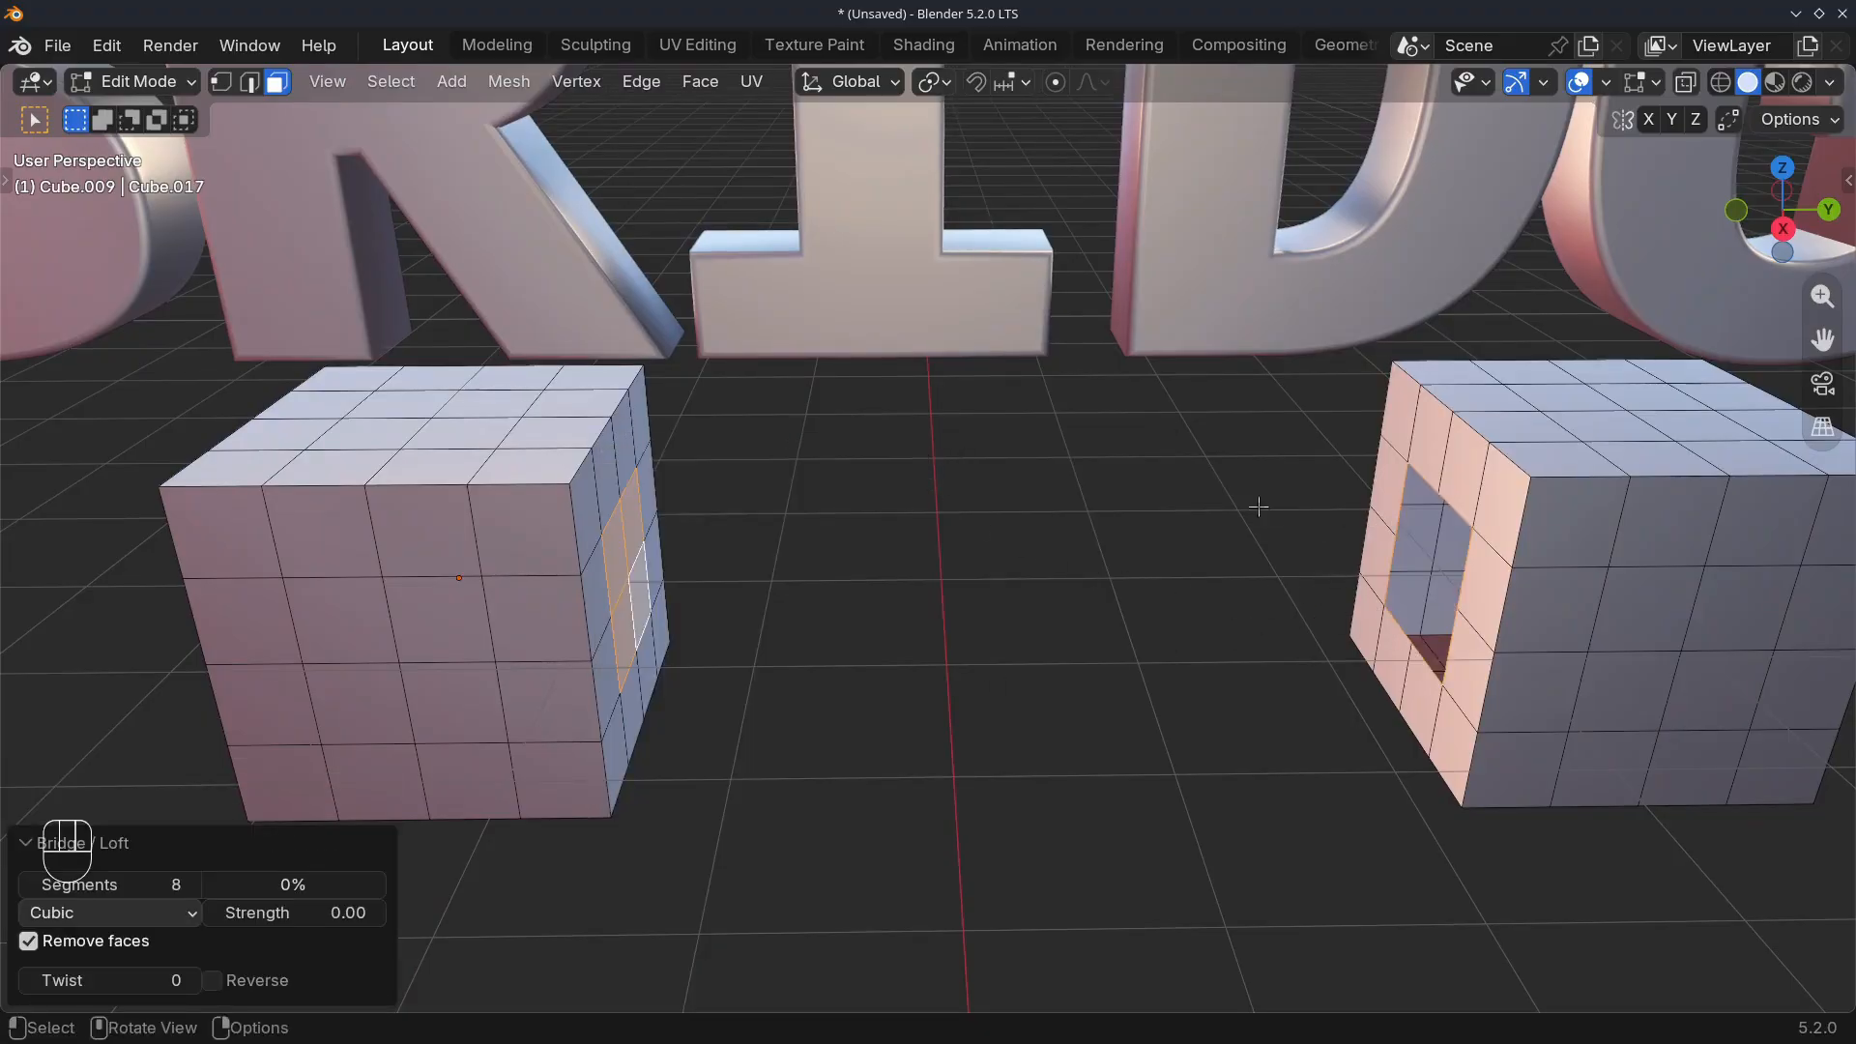
pyautogui.moveTo(1051, 650); pyautogui.dragTo(926, 600, button='middle')
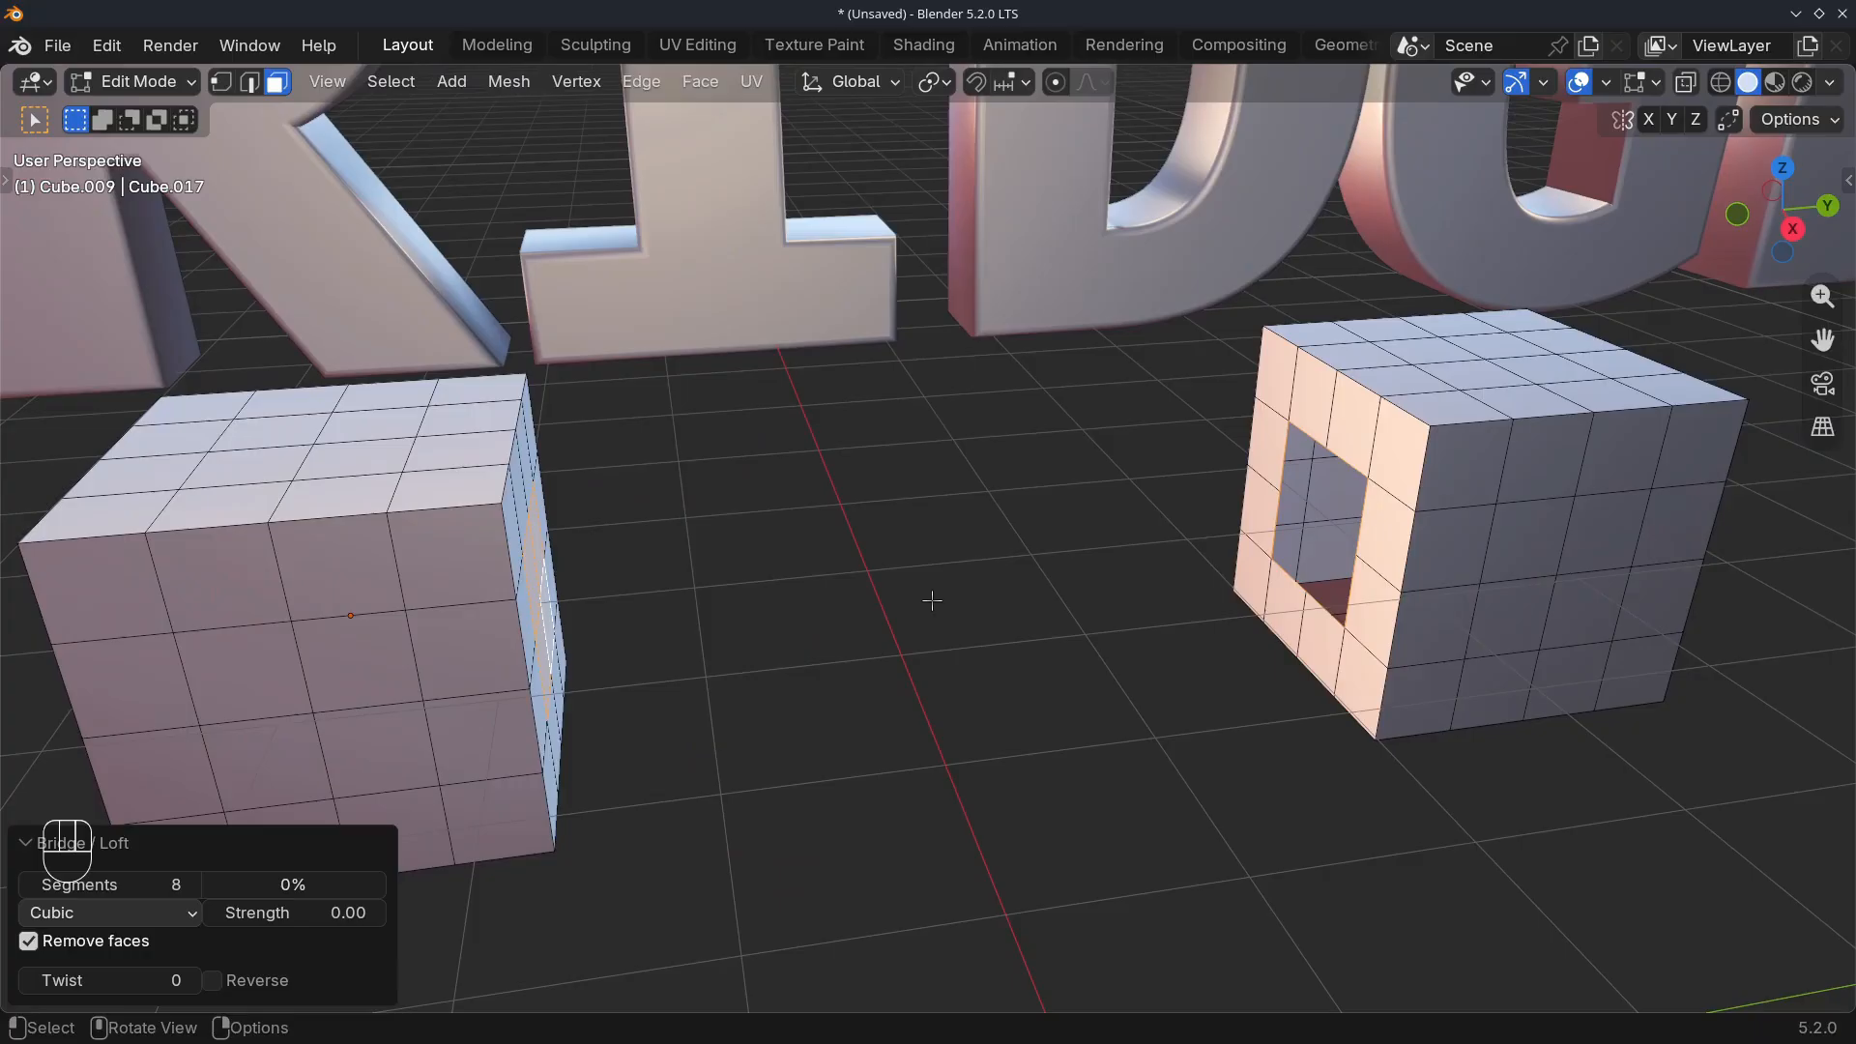
pyautogui.hotkey('ctrl', 'z')
# Join the two remaining cubes into one object and reopen it in Edit Mode
pyautogui.press('Tab')
pyautogui.moveTo(1021, 652); pyautogui.dragTo(671, 605, button='middle')
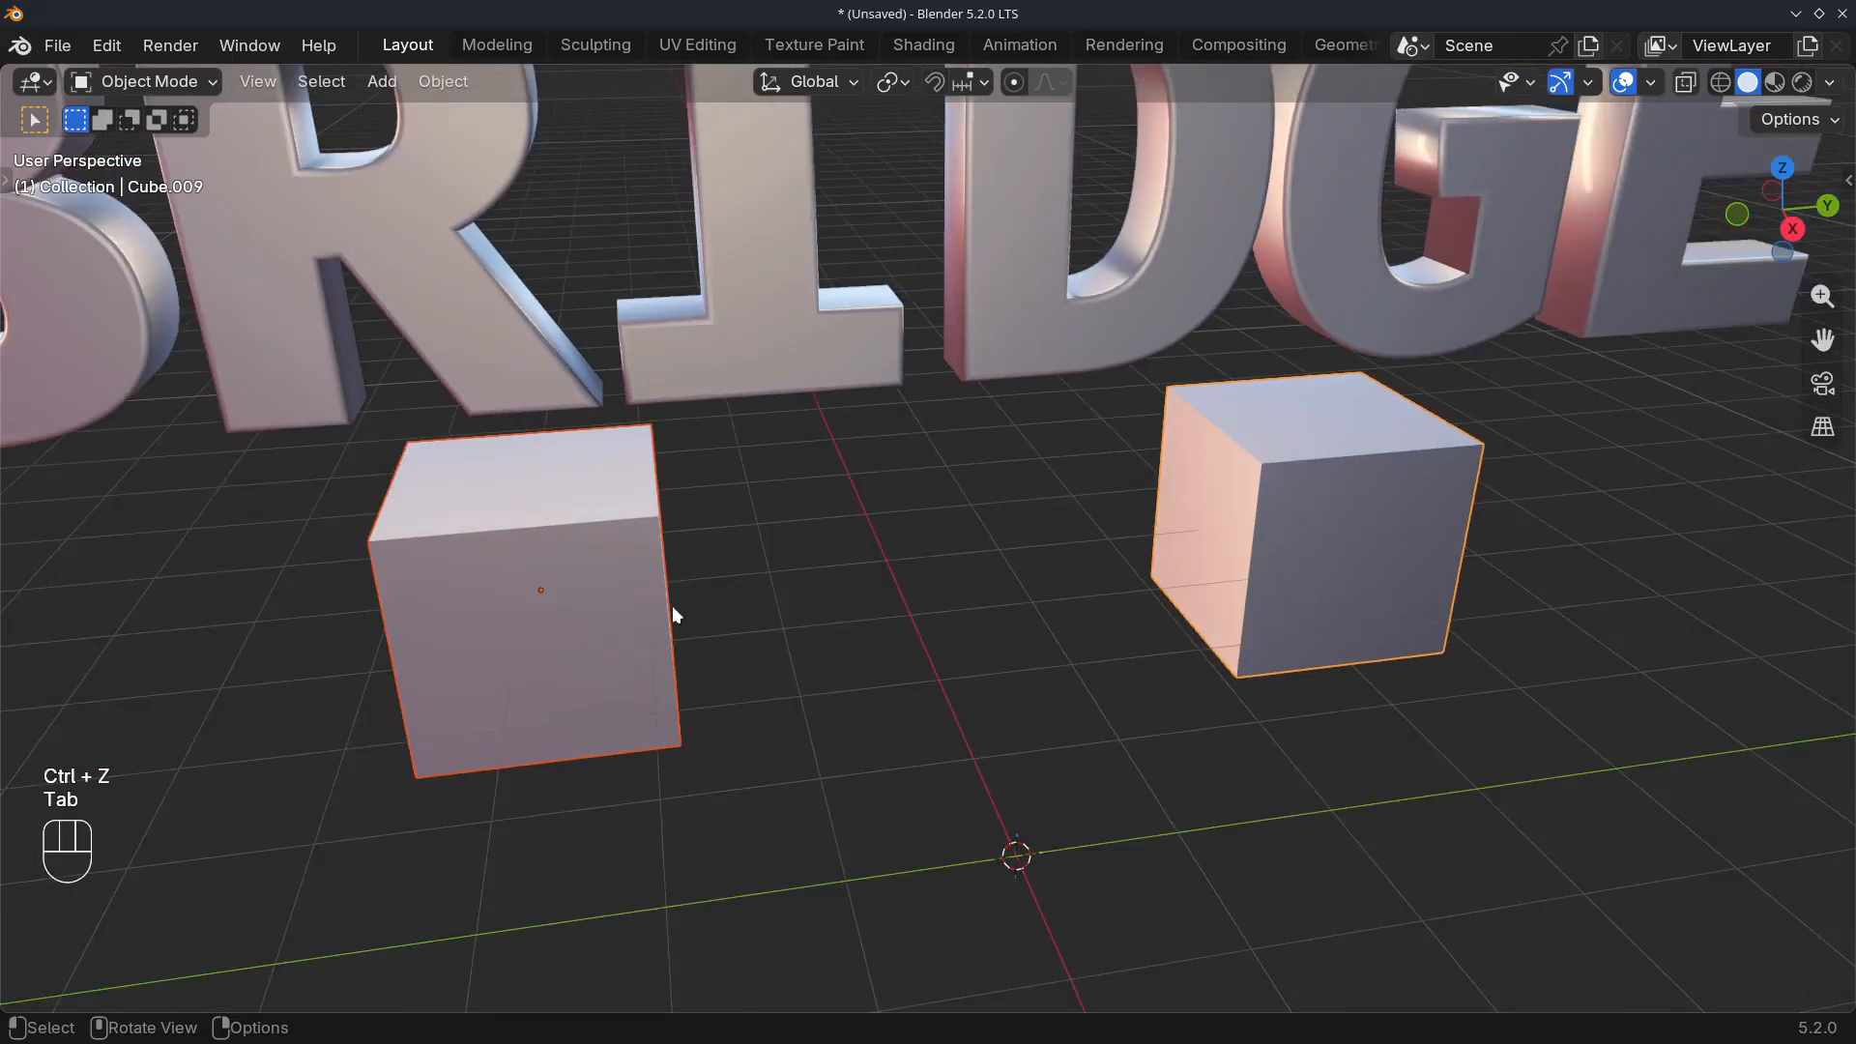
pyautogui.click(674, 615)
pyautogui.keyDown('shift'); pyautogui.click(1243, 531); pyautogui.keyUp('shift')
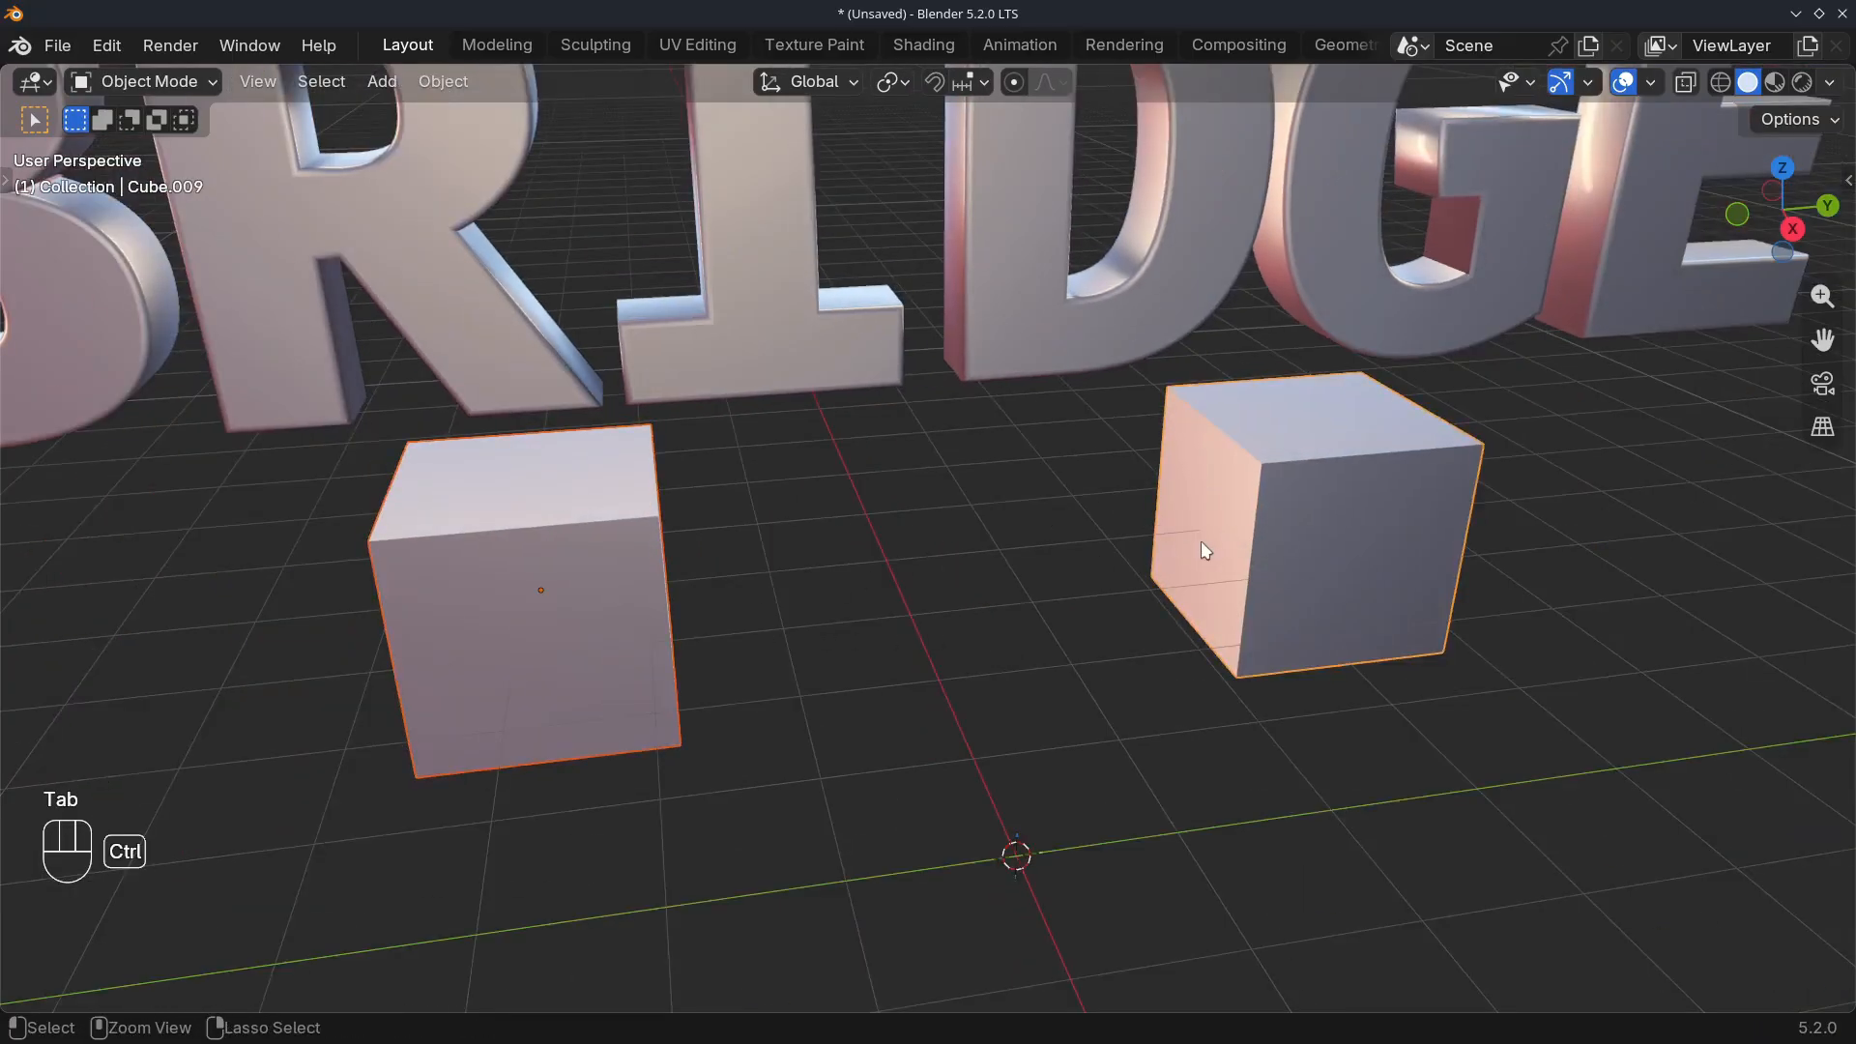
pyautogui.hotkey('ctrl', 'j')
pyautogui.scroll(3, 1207, 537)
pyautogui.press('Tab')
pyautogui.scroll(2, 563, 537)
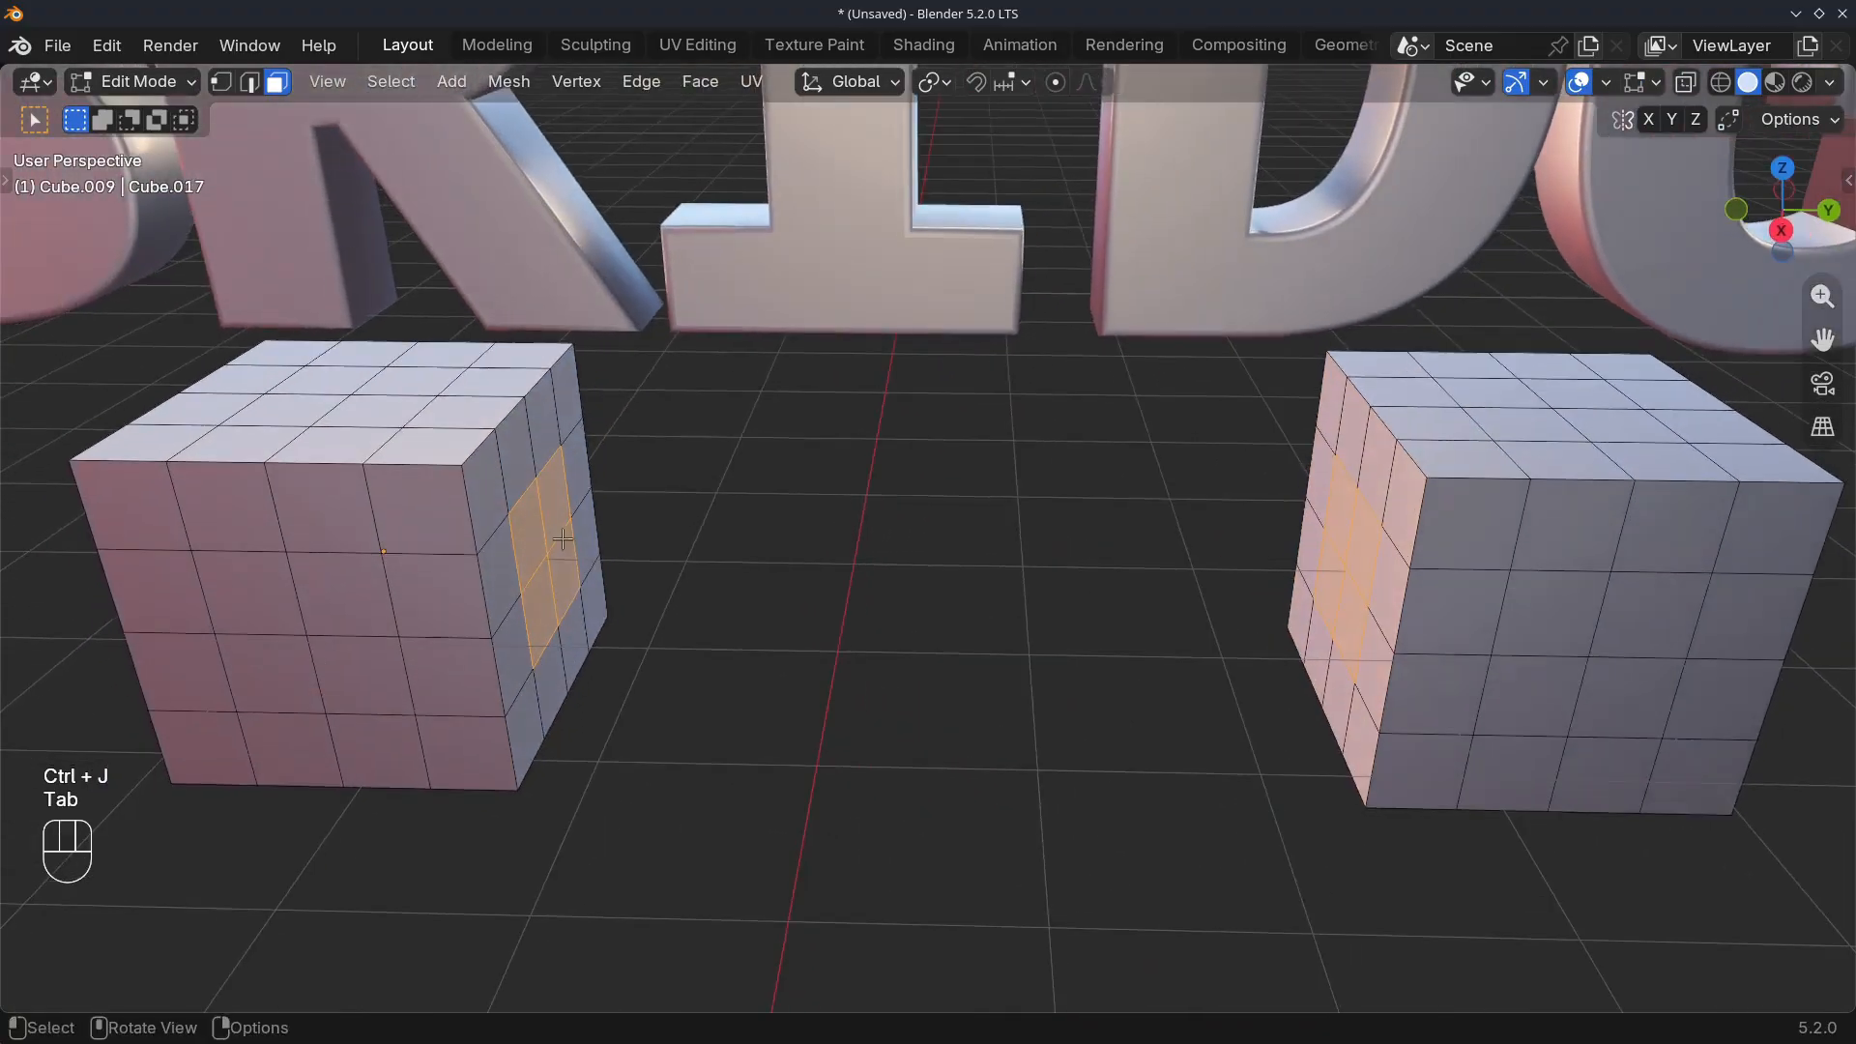
# Bridge the selected faces of the joined cubes with LoopTools Bridge
pyautogui.rightClick(563, 537)
pyautogui.moveTo(523, 443)
pyautogui.click(731, 441)
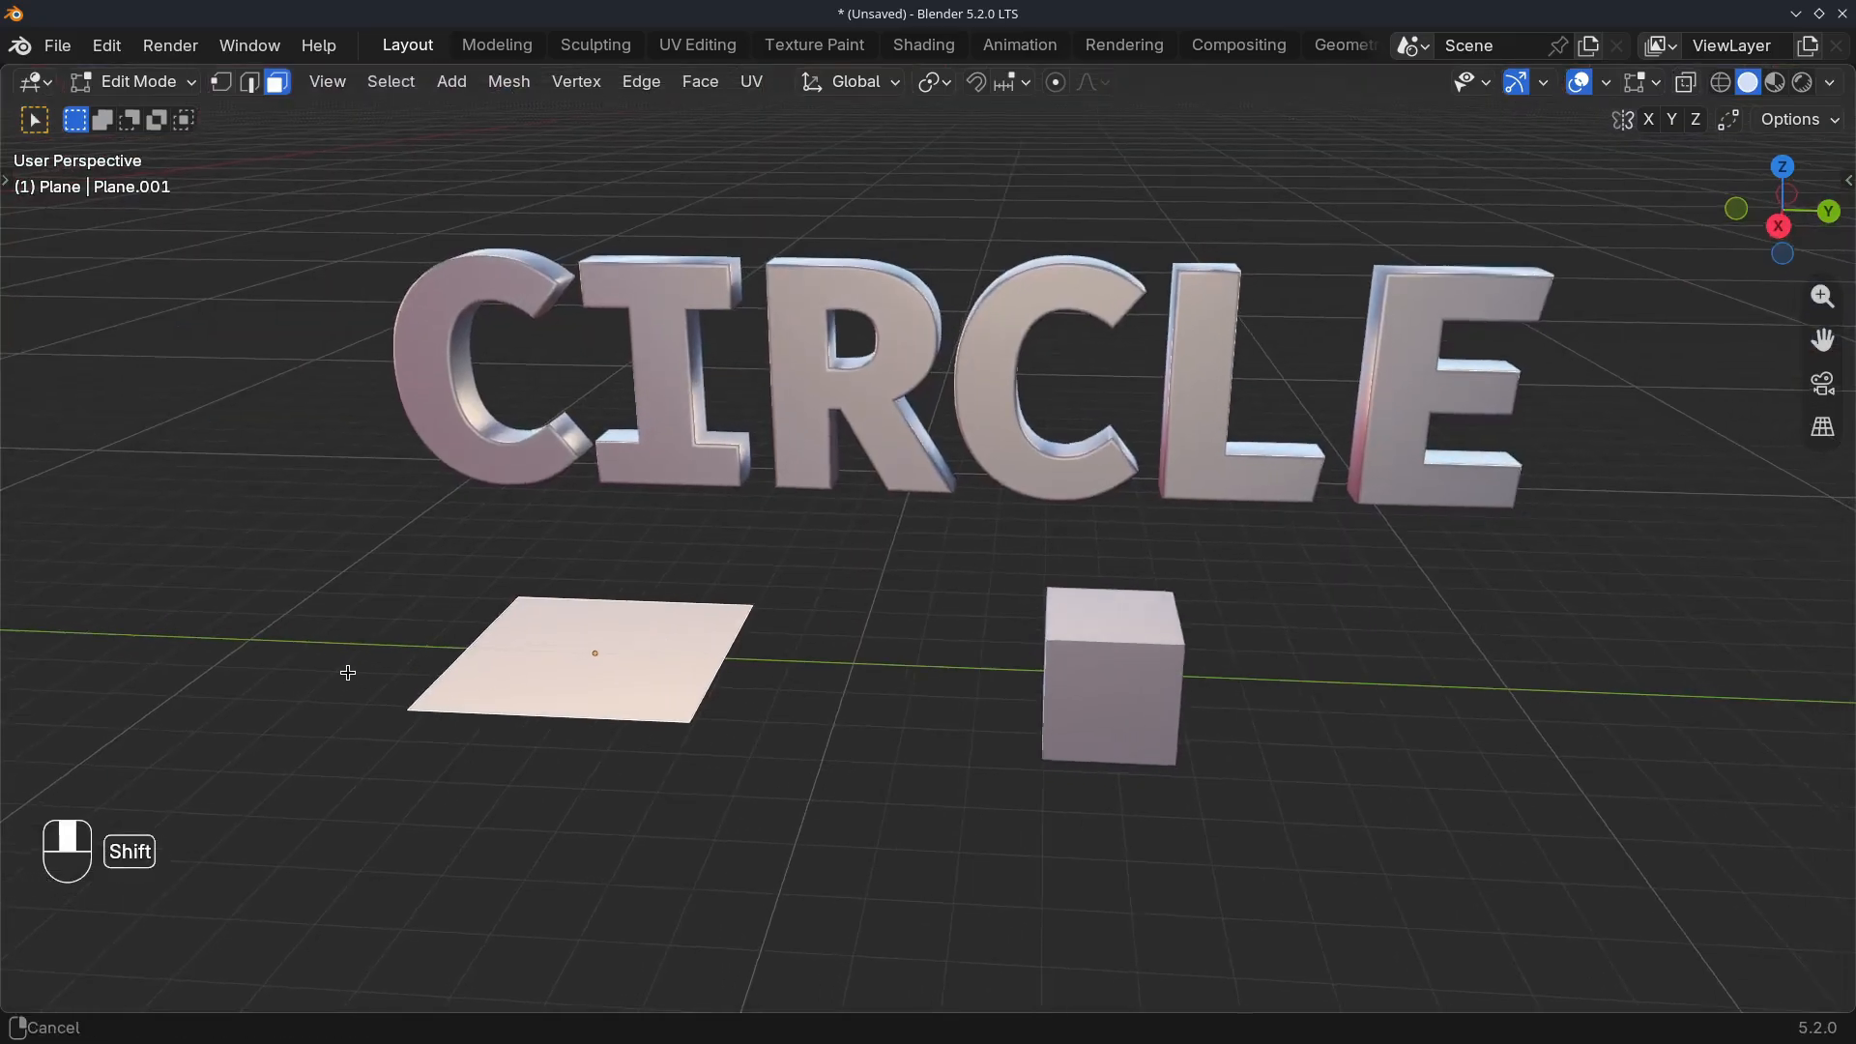
# Open the flat plane in front of the CIRCLE text in Edit Mode and subdivide its face four times
pyautogui.keyDown('shift'); pyautogui.moveTo(348, 672); pyautogui.dragTo(762, 651, button='middle'); pyautogui.keyUp('shift')
pyautogui.scroll(3, 713, 646)
pyautogui.press('Tab')
pyautogui.press('Tab')
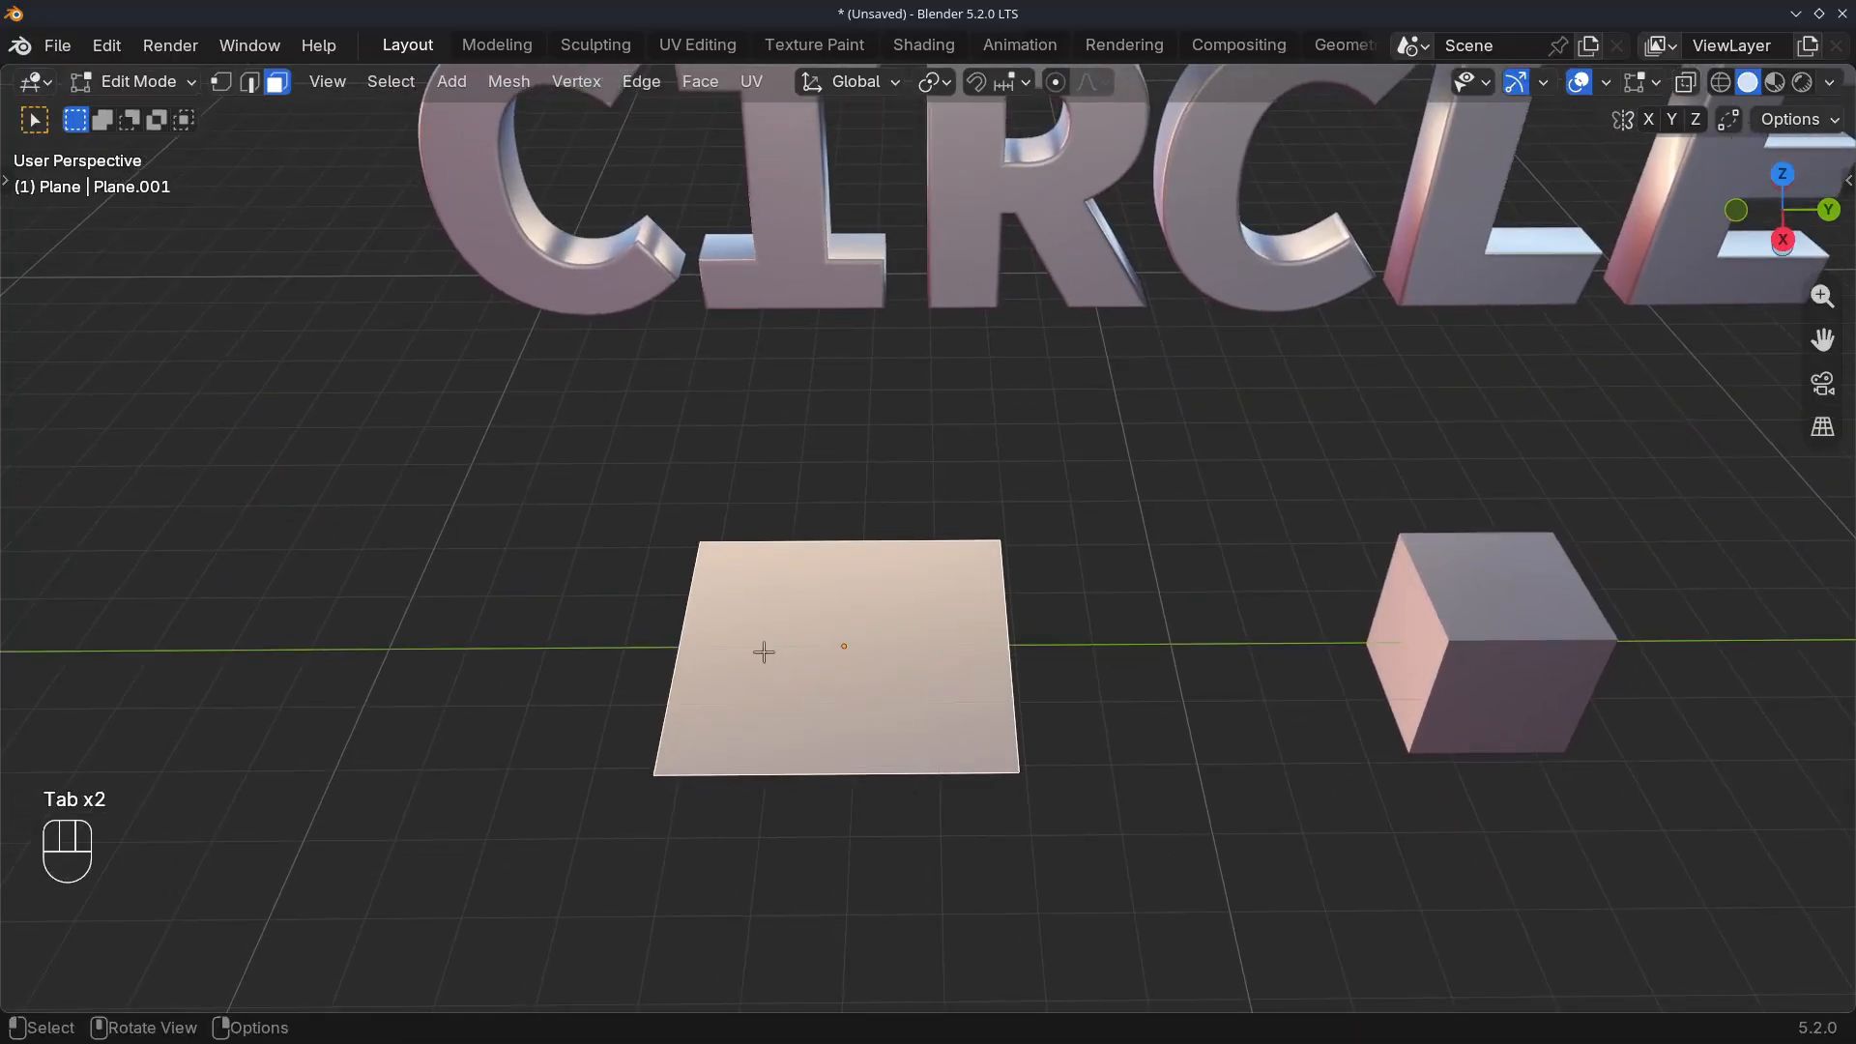
pyautogui.rightClick(687, 527)
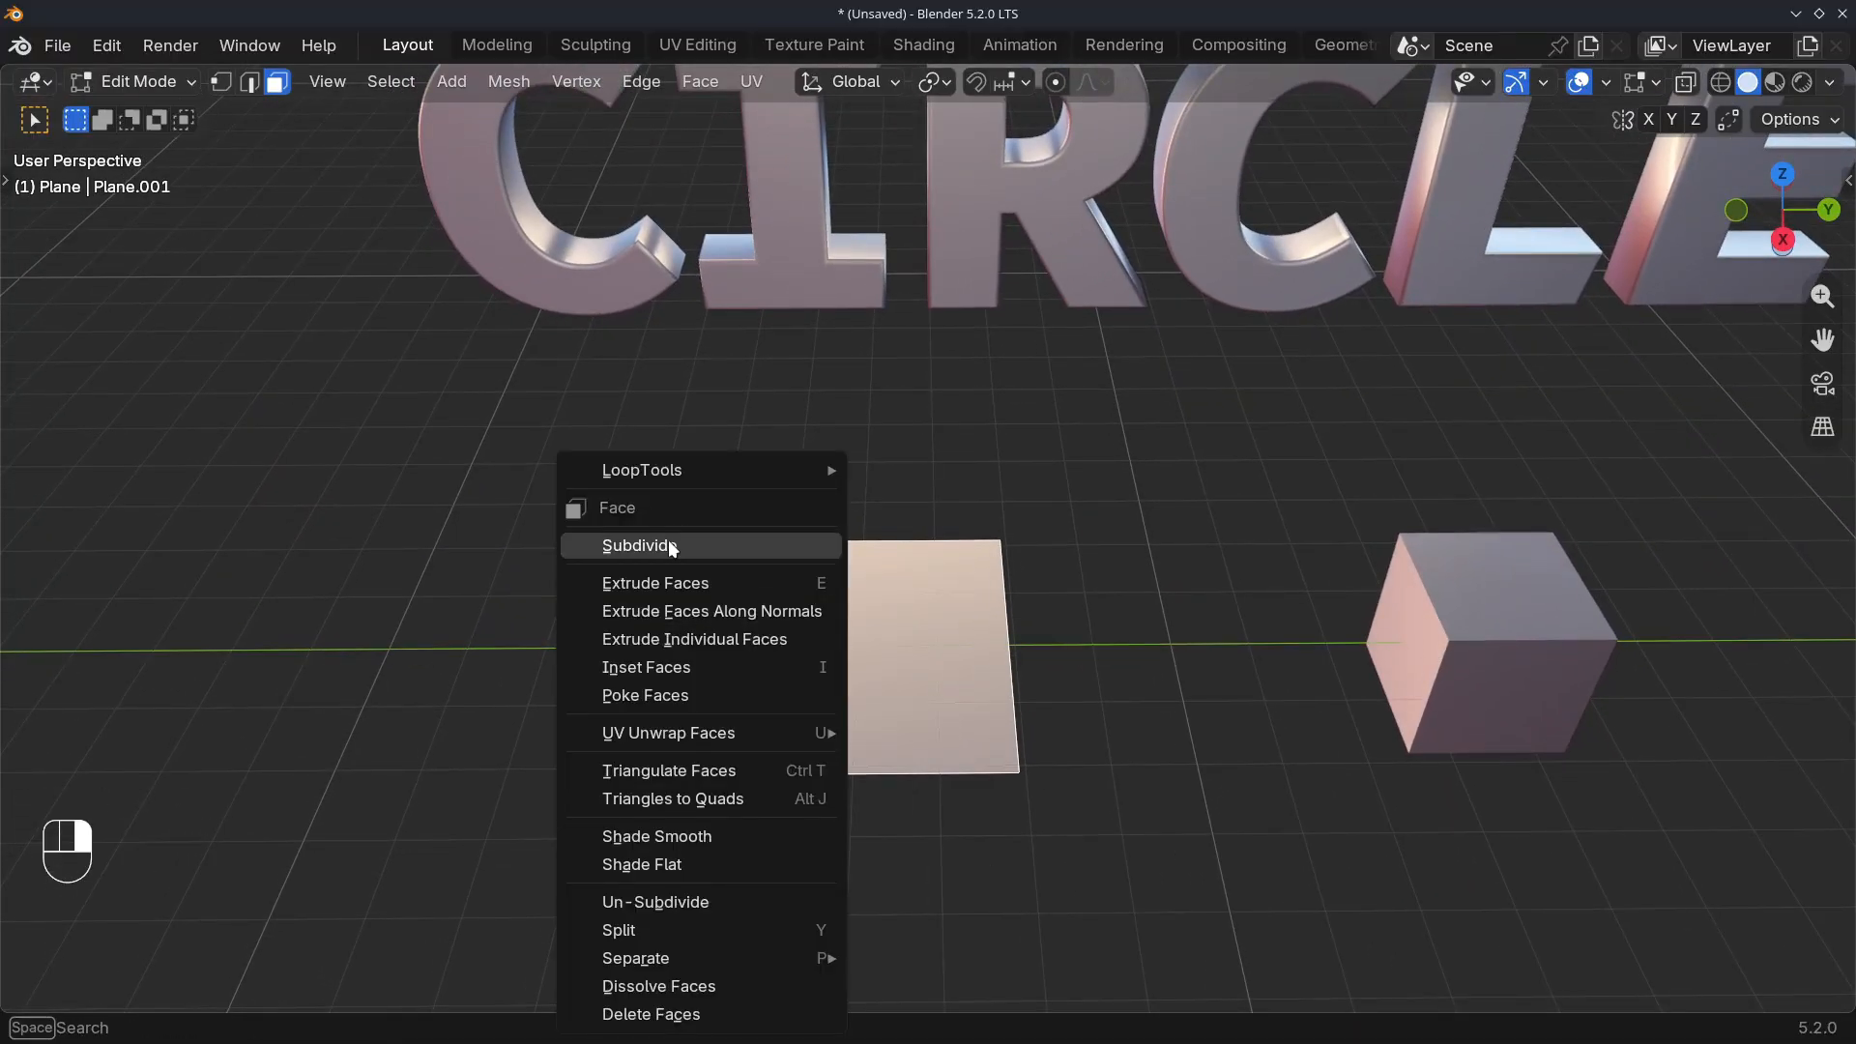
pyautogui.click(673, 547)
pyautogui.hotkey('shift', 'r')
pyautogui.hotkey('shift', 'r')
pyautogui.hotkey('shift', 'r')
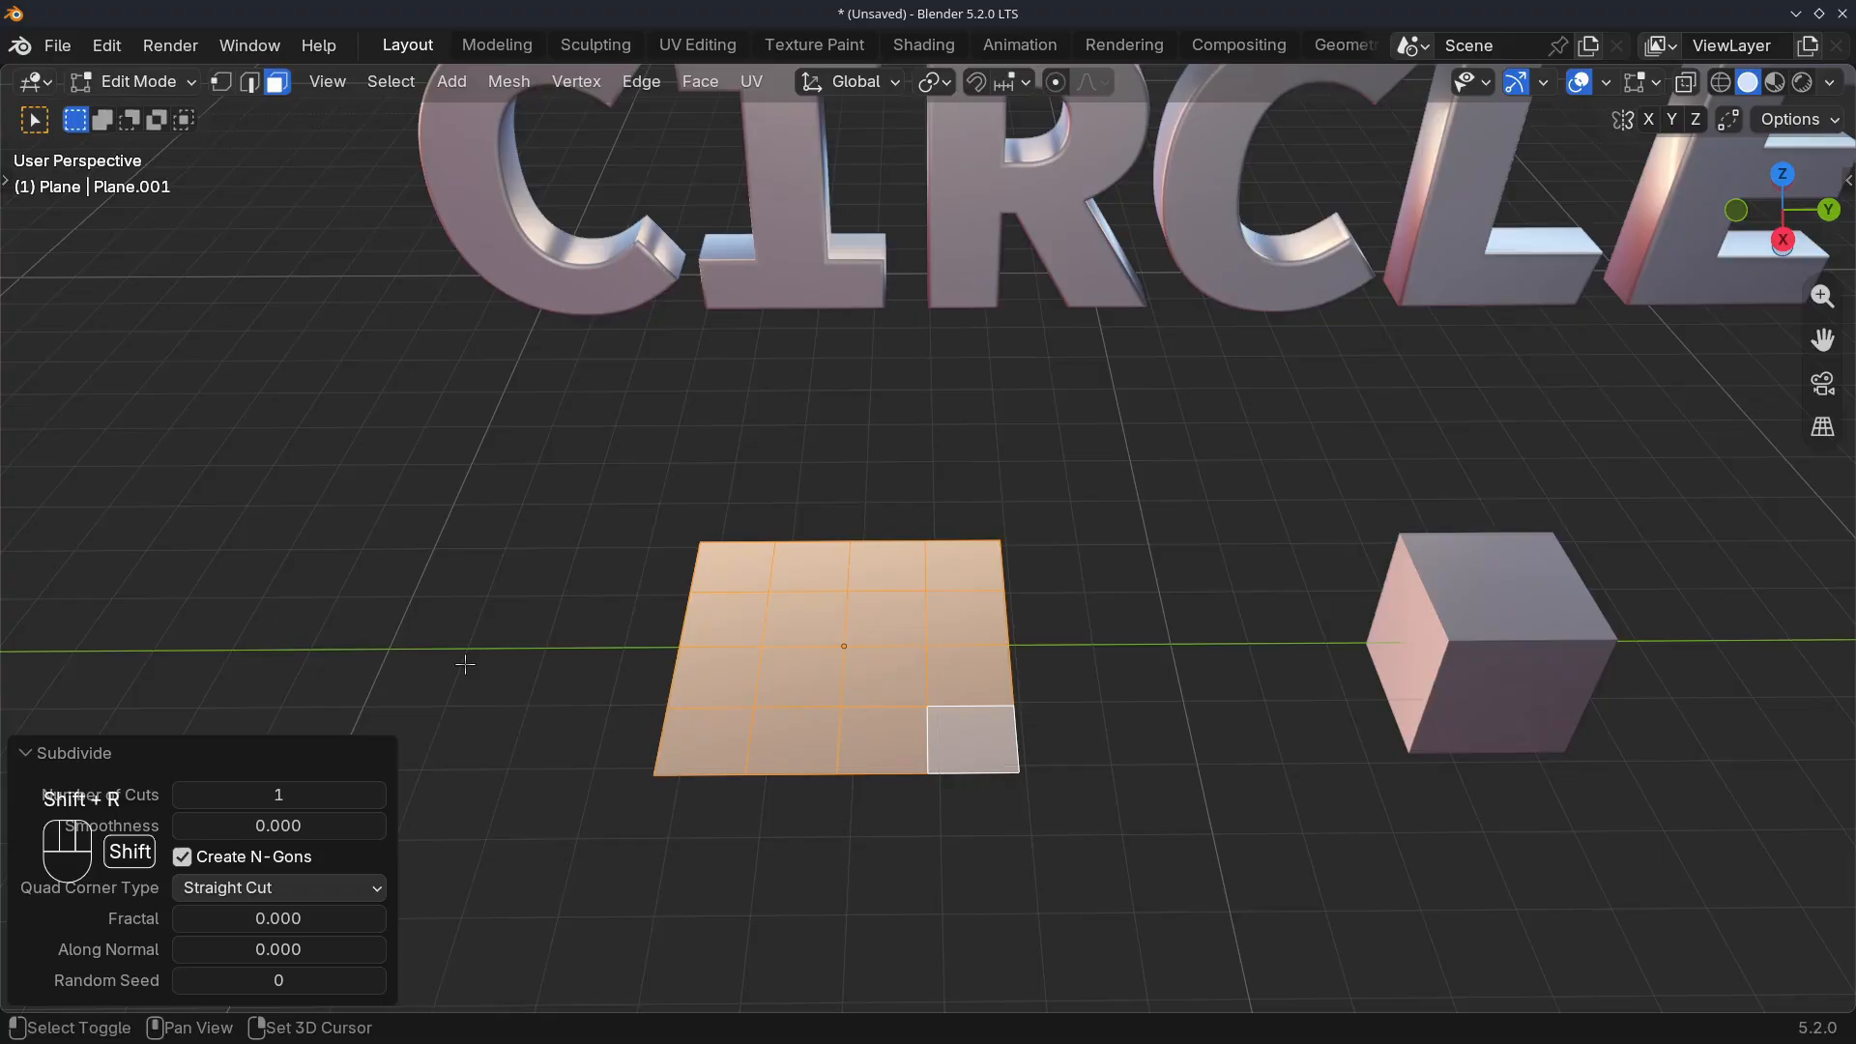
# Select a rectangular block of faces in the middle of the plane, including the missing faces along its side column
pyautogui.scroll(3, 510, 613)
pyautogui.keyDown('shift'); pyautogui.moveTo(699, 648); pyautogui.dragTo(763, 592, button='middle'); pyautogui.keyUp('shift')
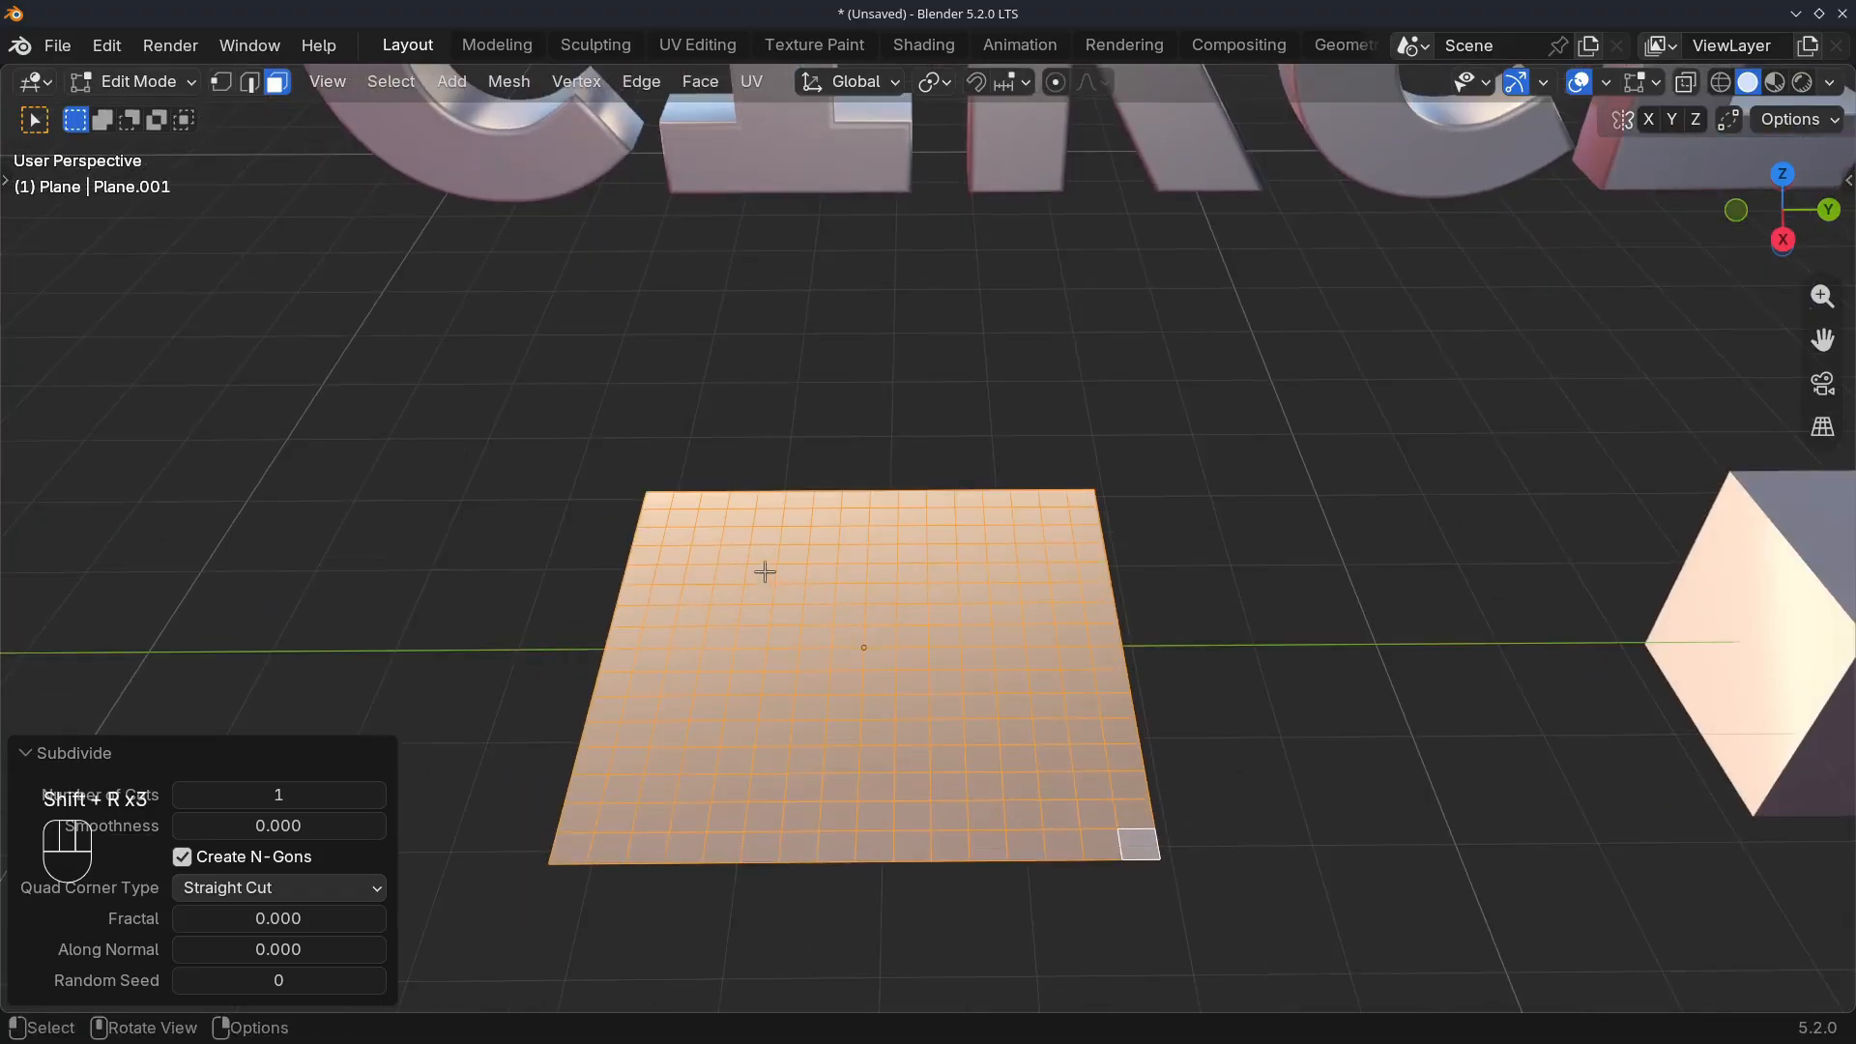
pyautogui.moveTo(765, 572); pyautogui.dragTo(1010, 762)
pyautogui.keyDown('shift'); pyautogui.moveTo(747, 683); pyautogui.dragTo(749, 685); pyautogui.keyUp('shift')
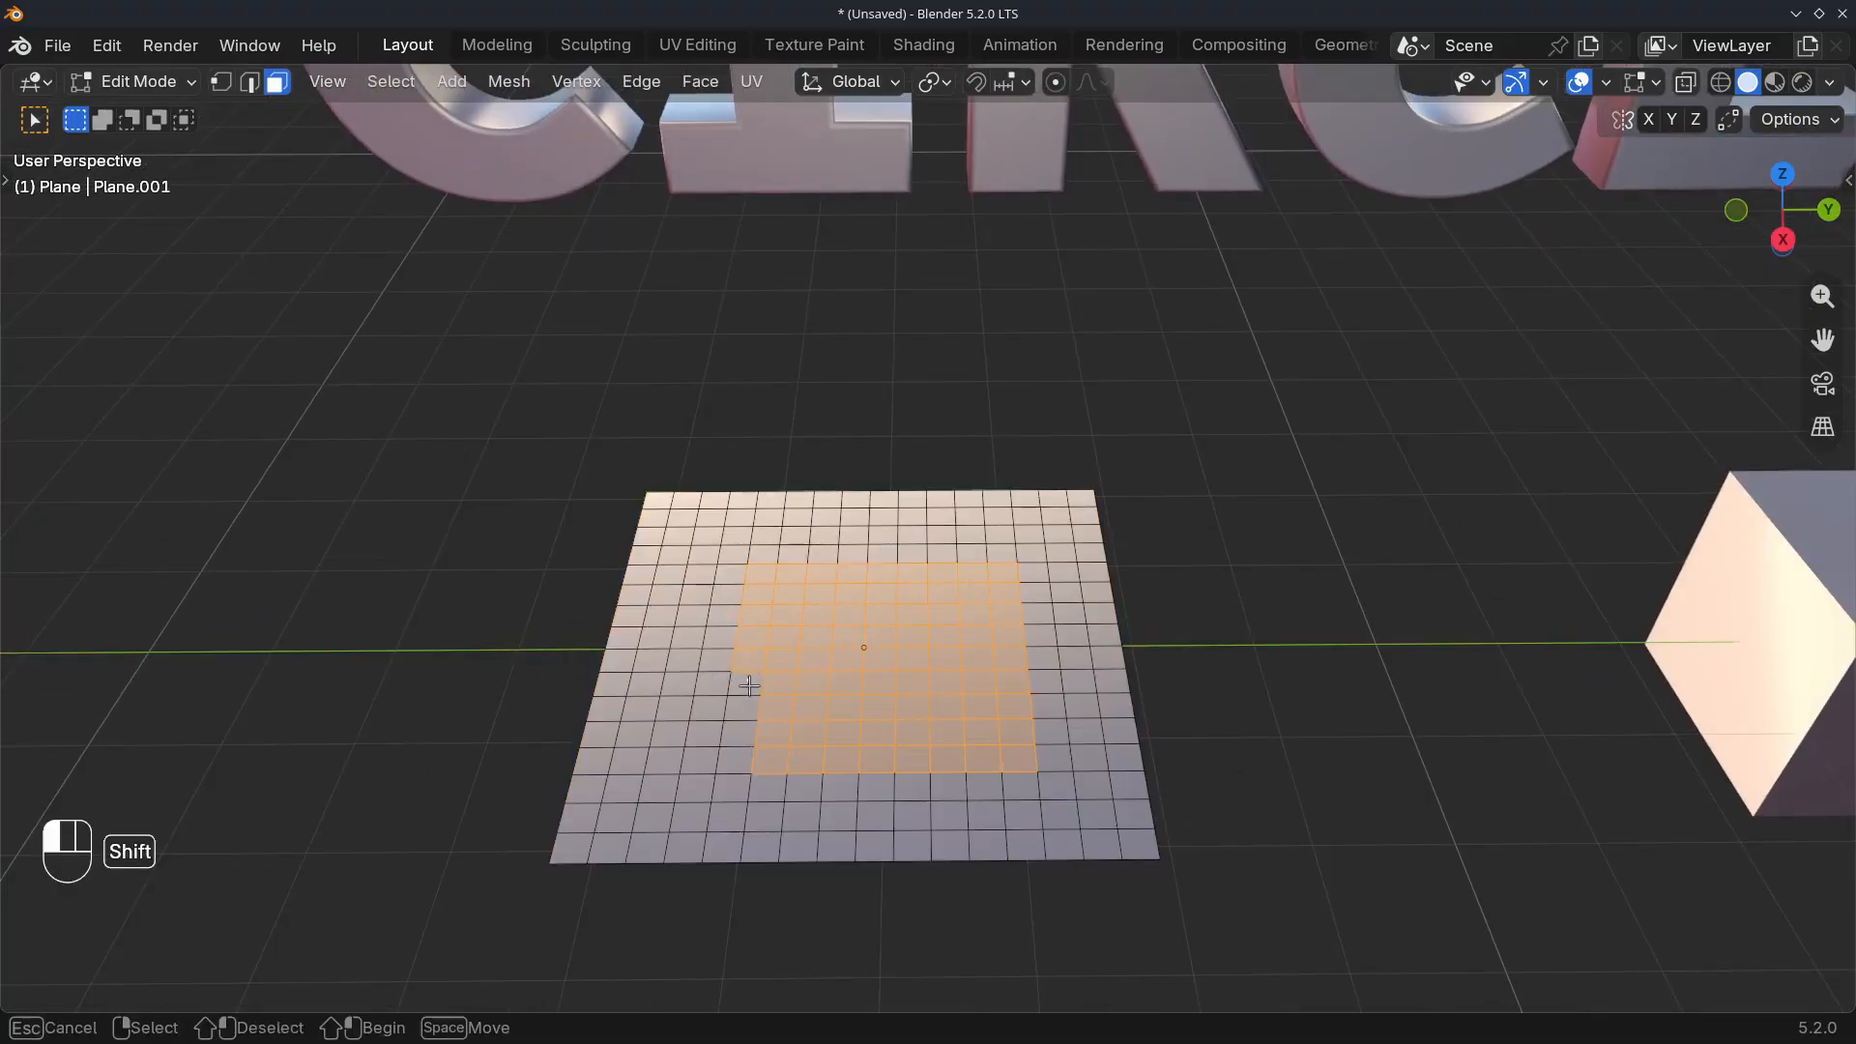
pyautogui.keyDown('shift'); pyautogui.moveTo(750, 757); pyautogui.dragTo(750, 759); pyautogui.keyUp('shift')
# Shape the selected plane faces into a circle with LoopTools Circle and scale it to about 0.973
pyautogui.rightClick(774, 716)
pyautogui.moveTo(772, 449)
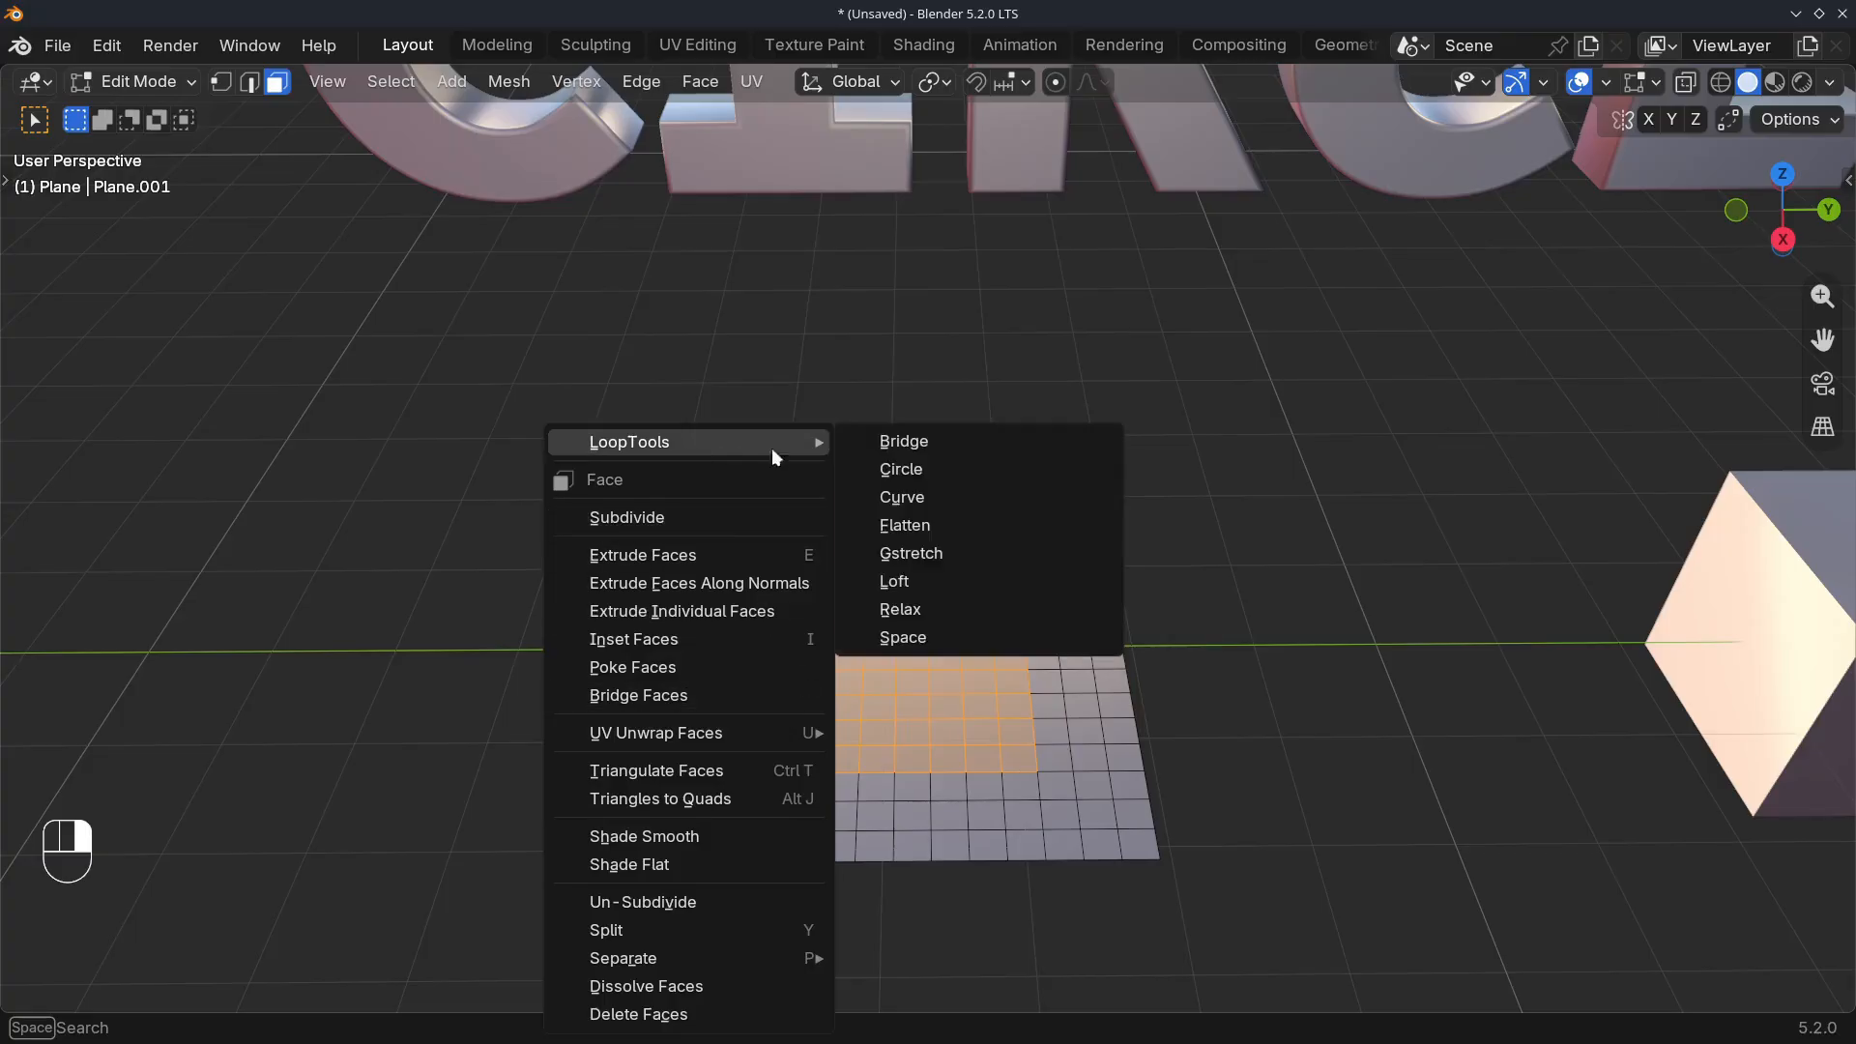
pyautogui.click(857, 468)
pyautogui.press('Tab')
pyautogui.press('Tab')
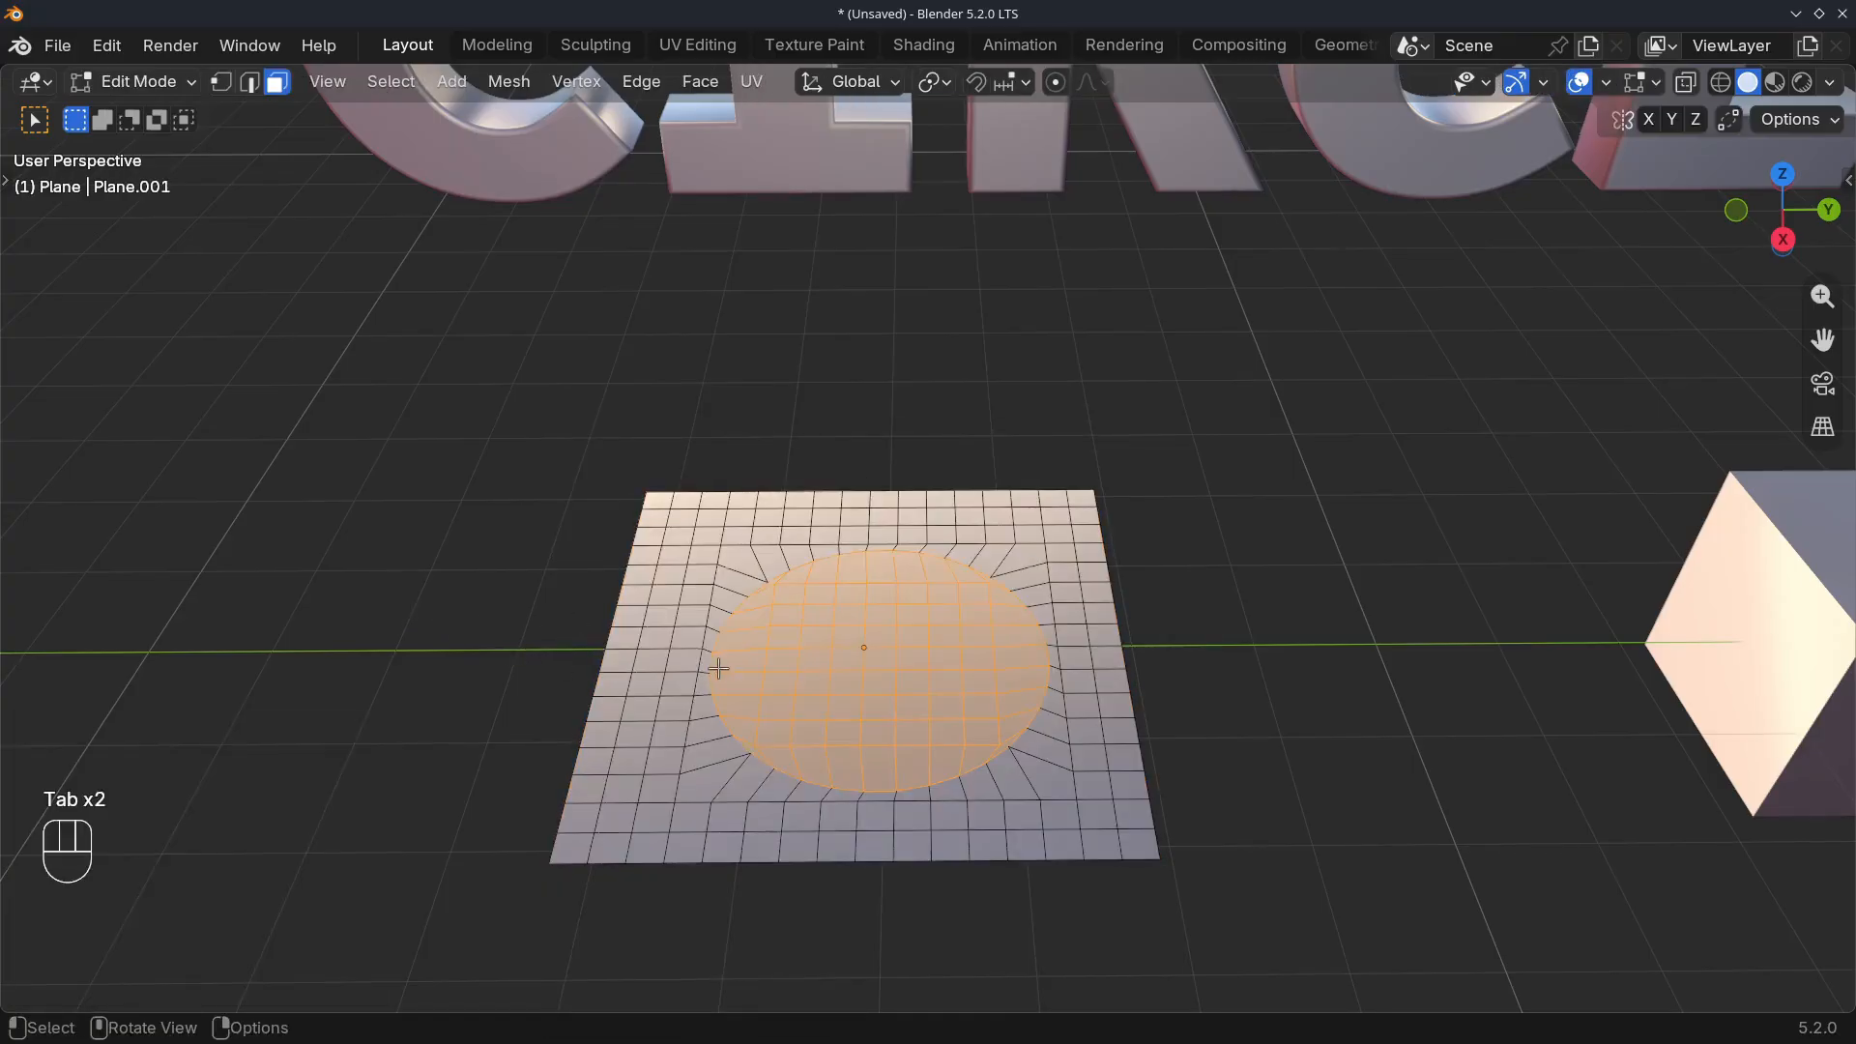
pyautogui.press('s')
pyautogui.click(489, 644)
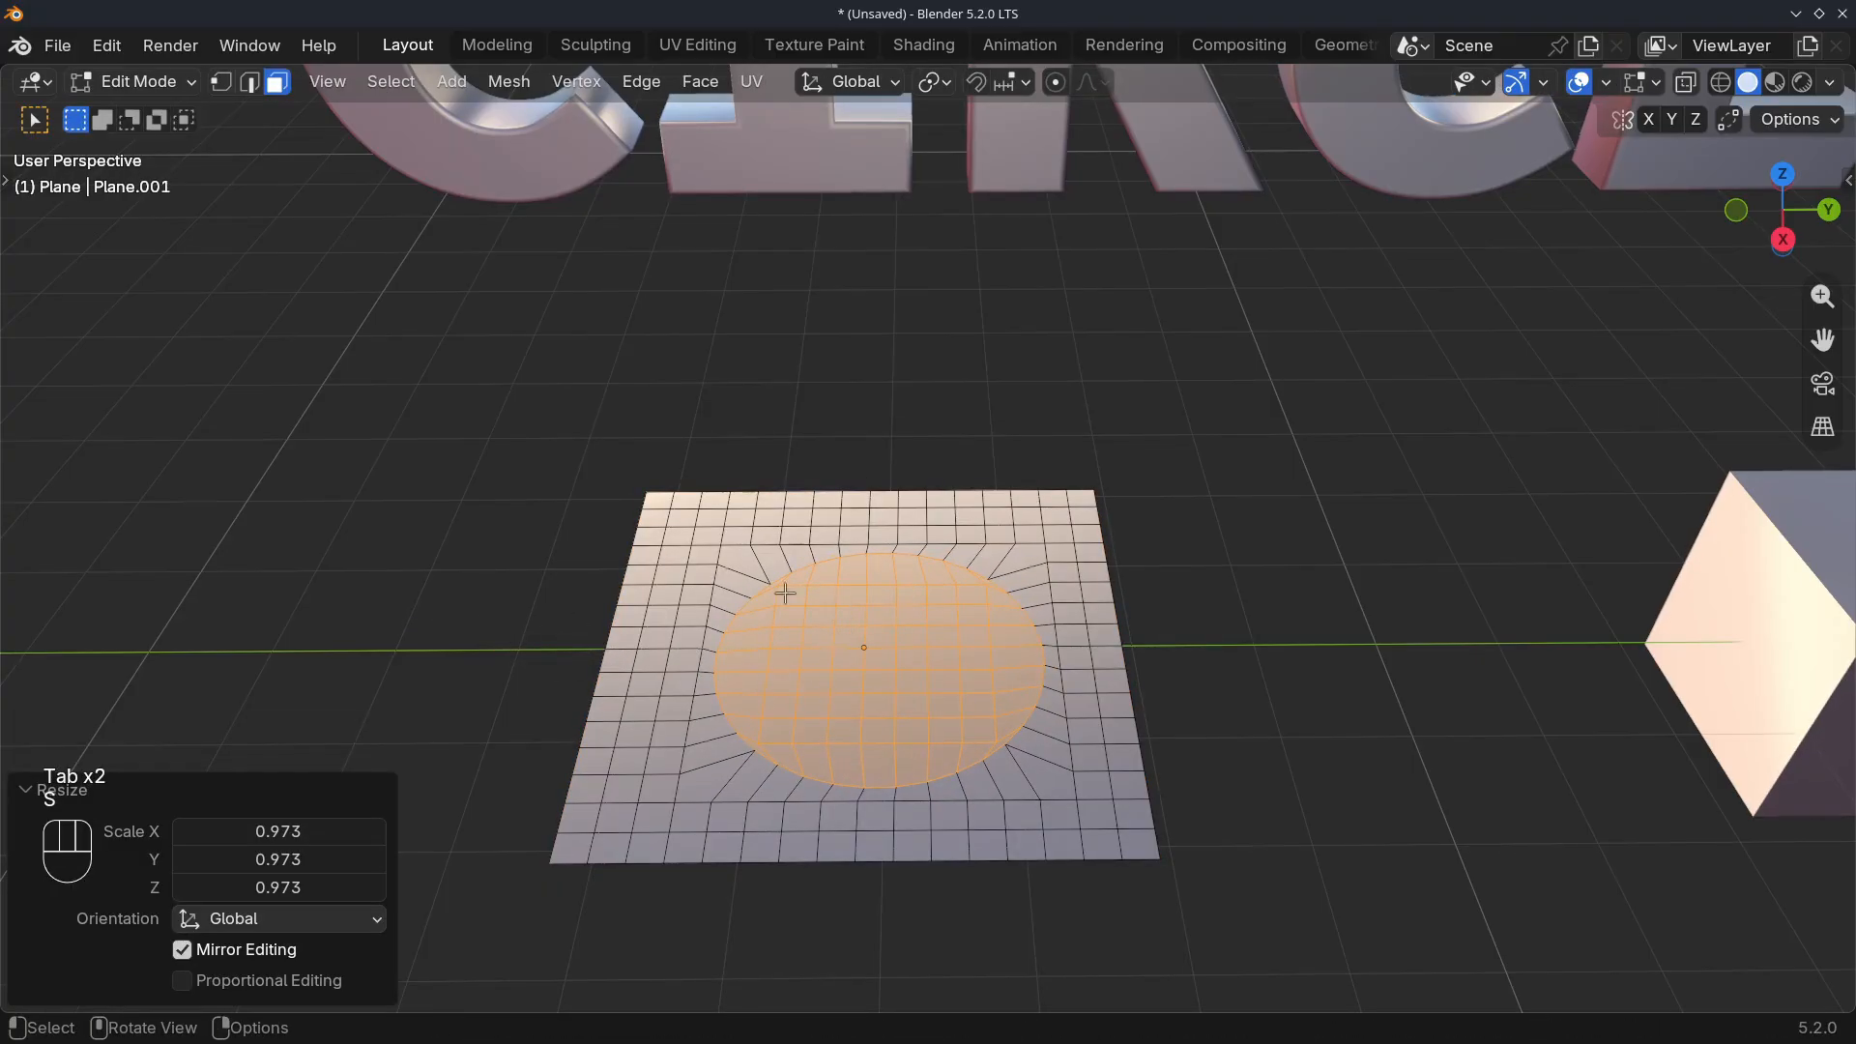
# Extrude the circular faces upward into a cylinder on the plane and return to Object Mode
pyautogui.moveTo(787, 674); pyautogui.dragTo(864, 645, button='middle')
pyautogui.press('Tab')
pyautogui.press('Tab')
pyautogui.press('e')
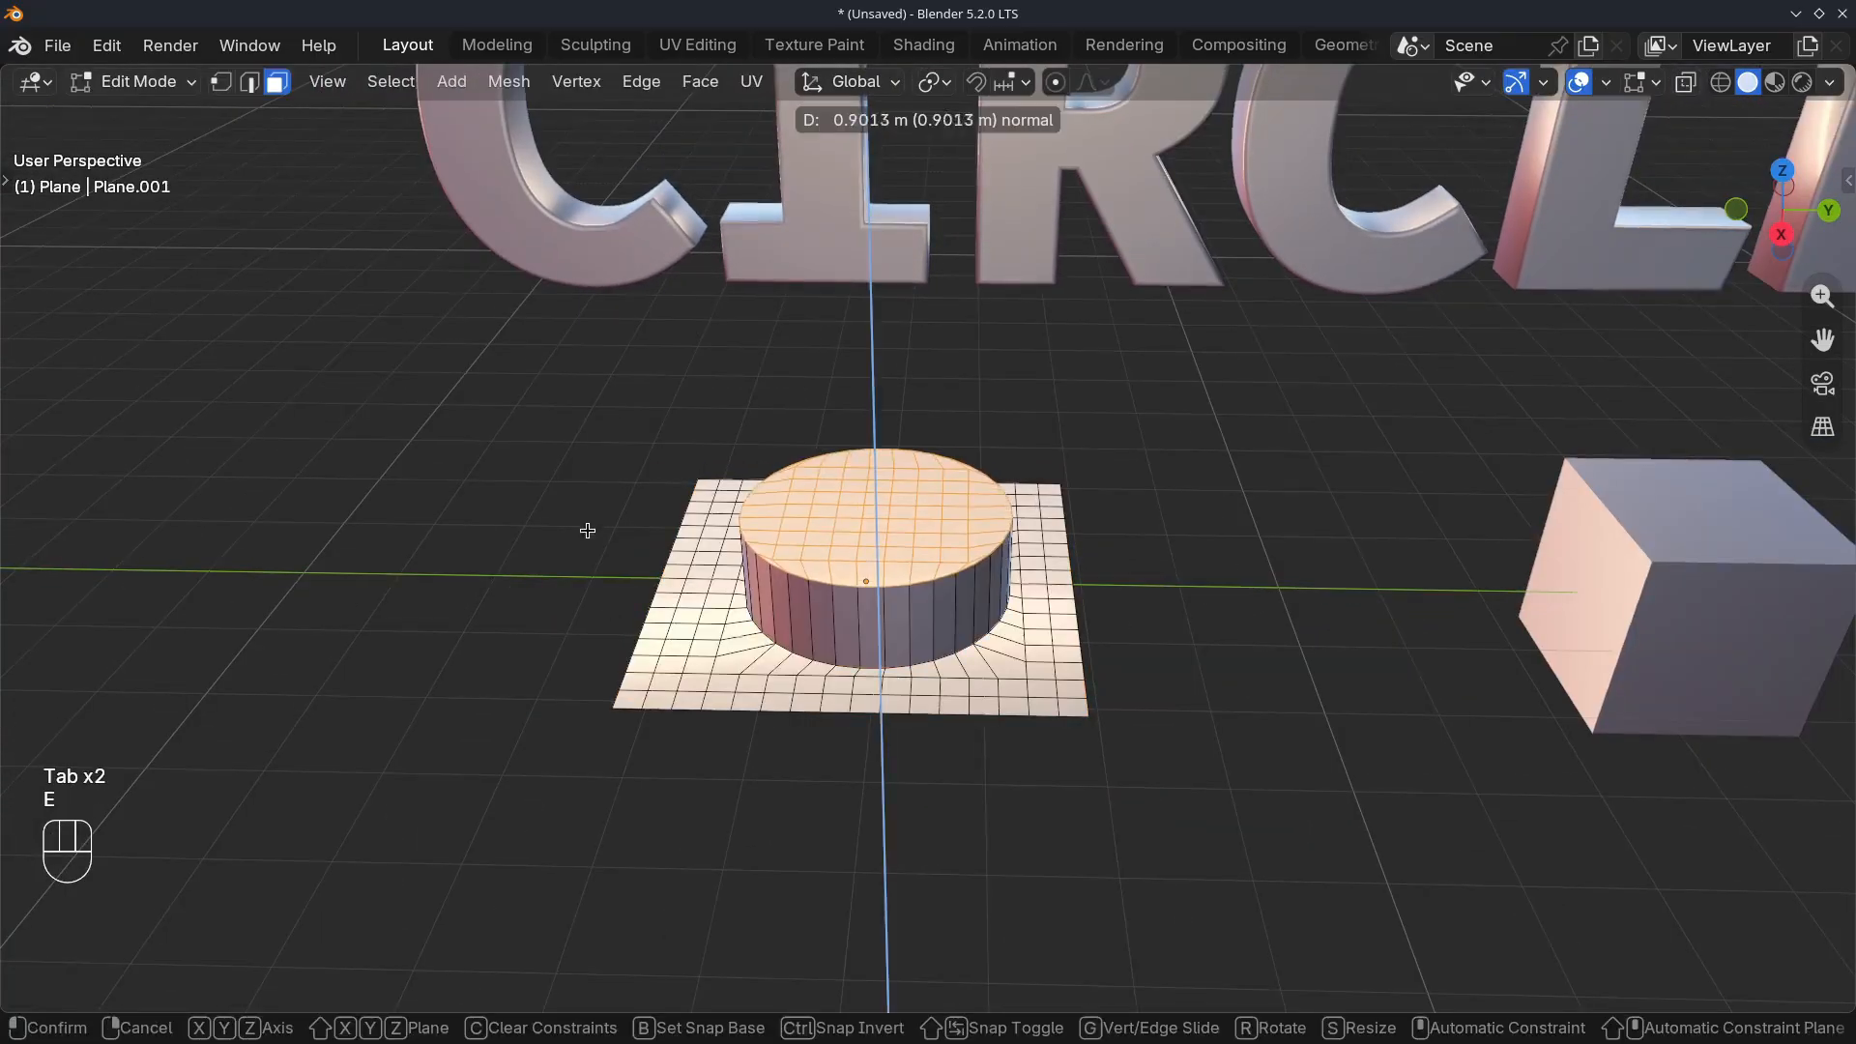
pyautogui.click(587, 454)
pyautogui.moveTo(815, 572); pyautogui.dragTo(793, 591, button='middle')
pyautogui.press('Tab')
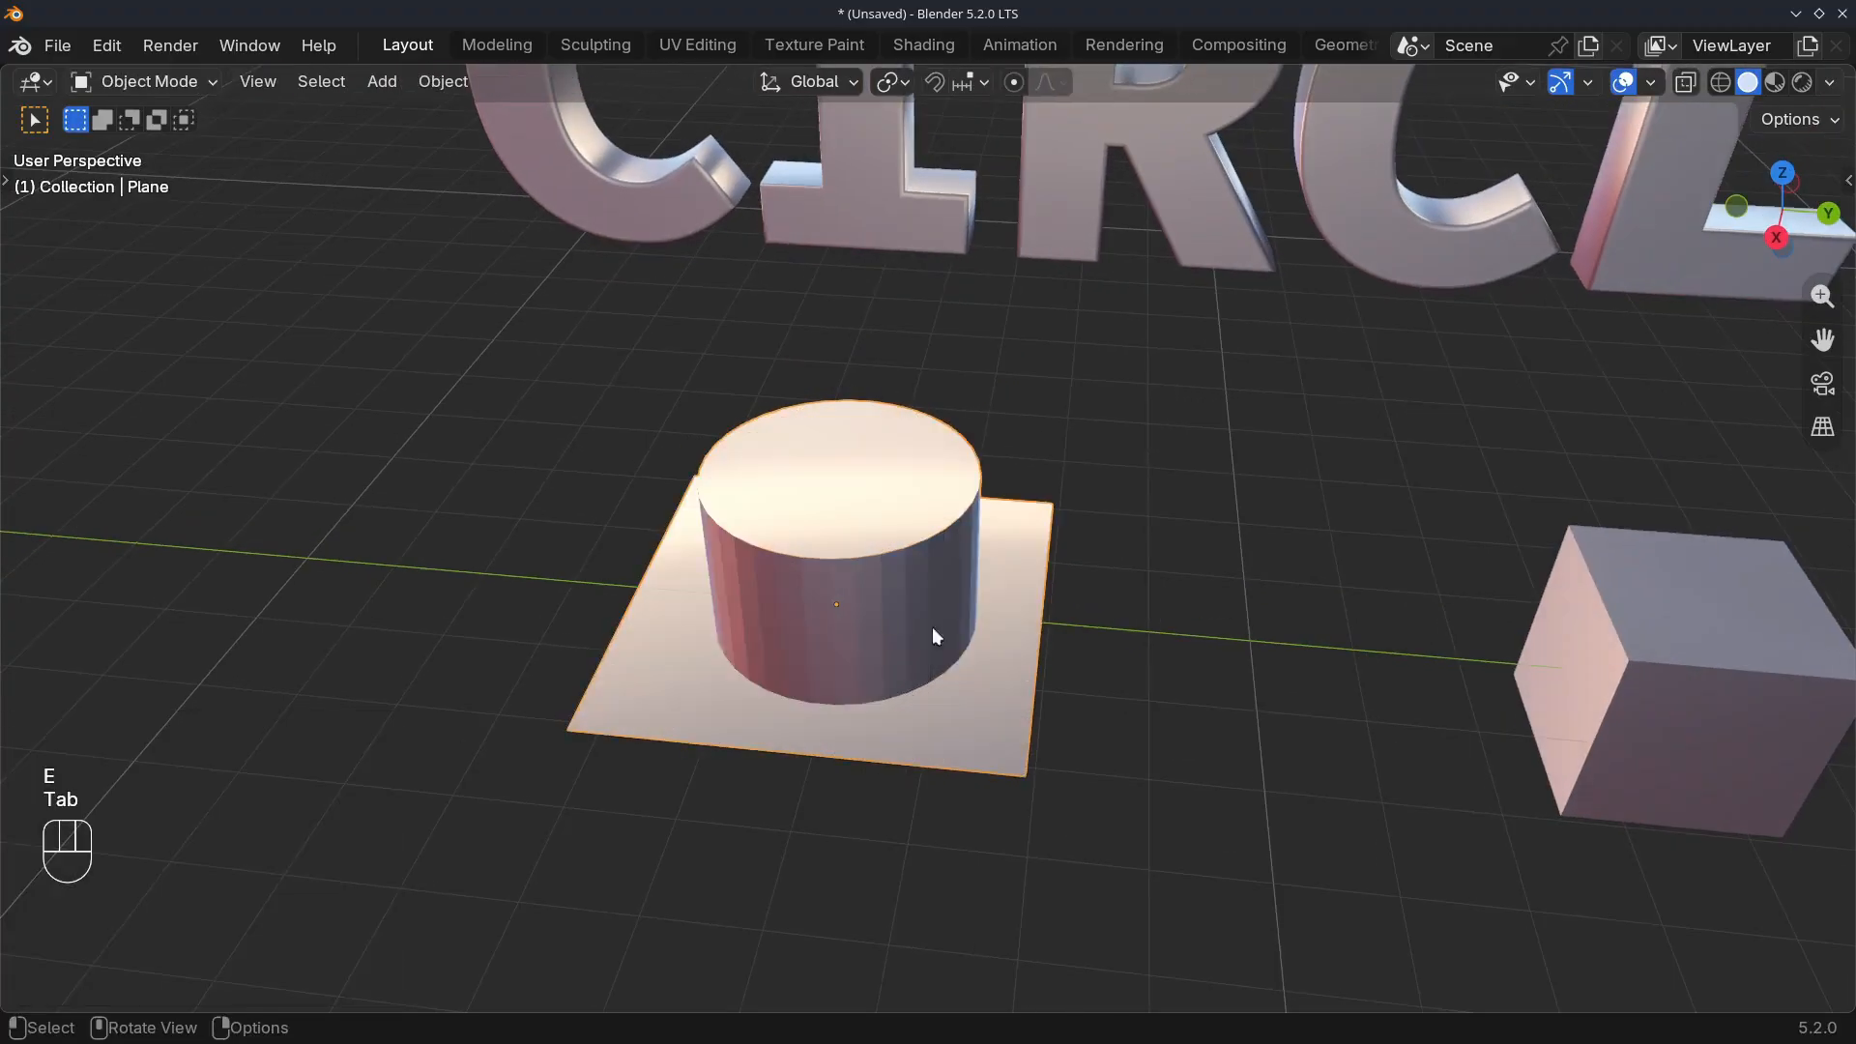
# Open the cube beside the plane in Edit Mode and subdivide its front face three times
pyautogui.keyDown('shift'); pyautogui.moveTo(1203, 698); pyautogui.dragTo(619, 567, button='middle'); pyautogui.keyUp('shift')
pyautogui.click(1088, 594)
pyautogui.moveTo(928, 595); pyautogui.dragTo(805, 605, button='middle')
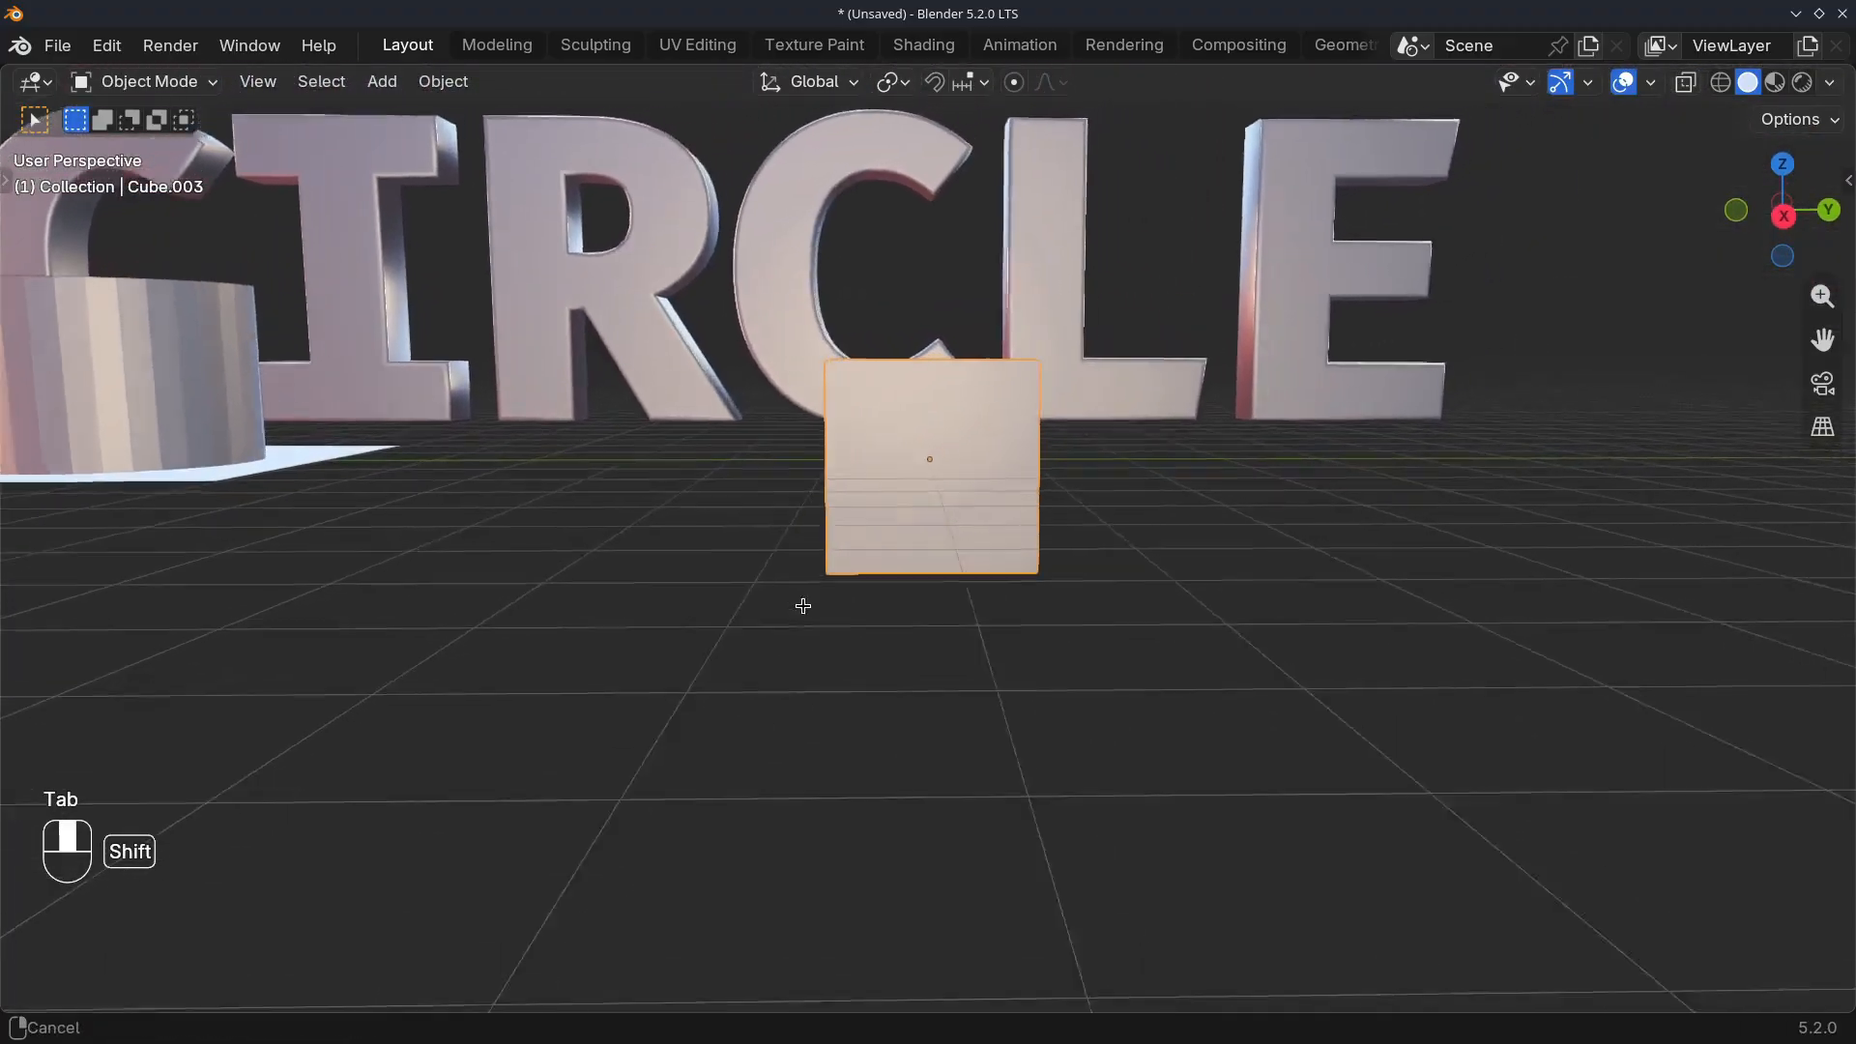
pyautogui.press('Tab')
pyautogui.scroll(4, 867, 534)
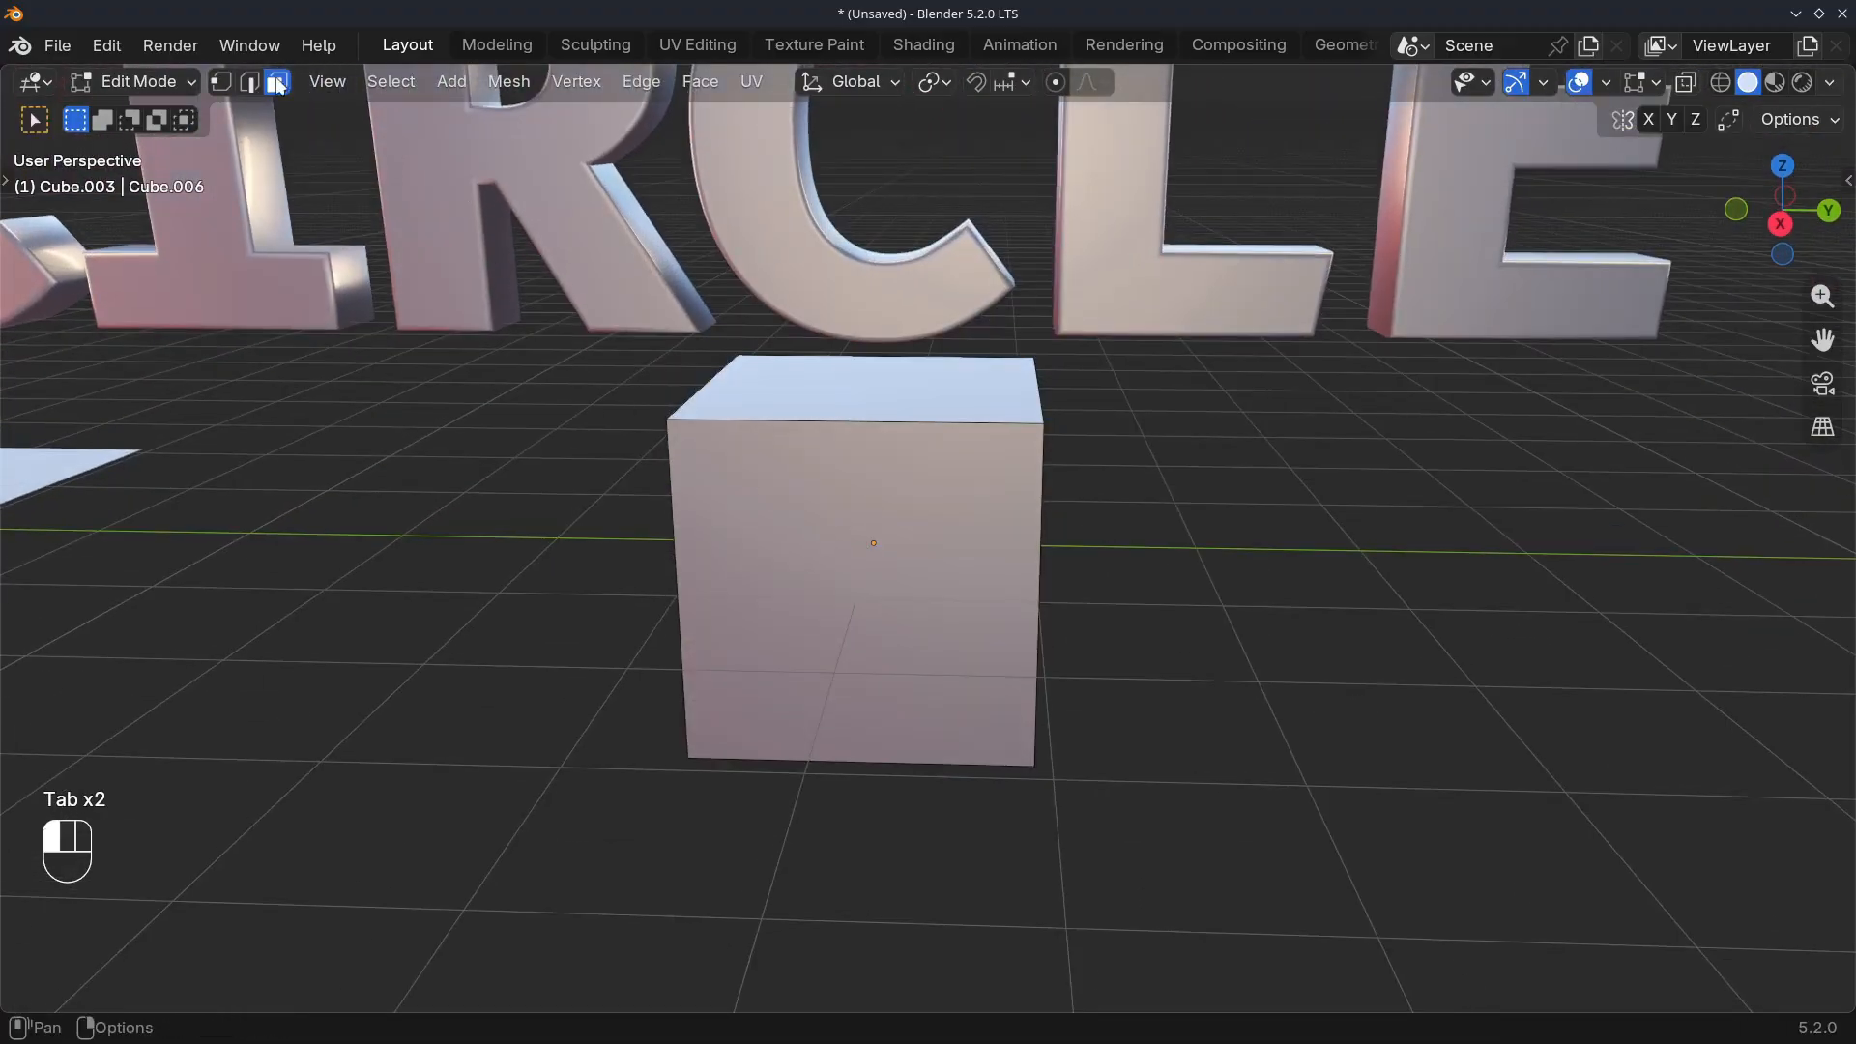
pyautogui.click(833, 565)
pyautogui.rightClick(594, 548)
pyautogui.click(518, 545)
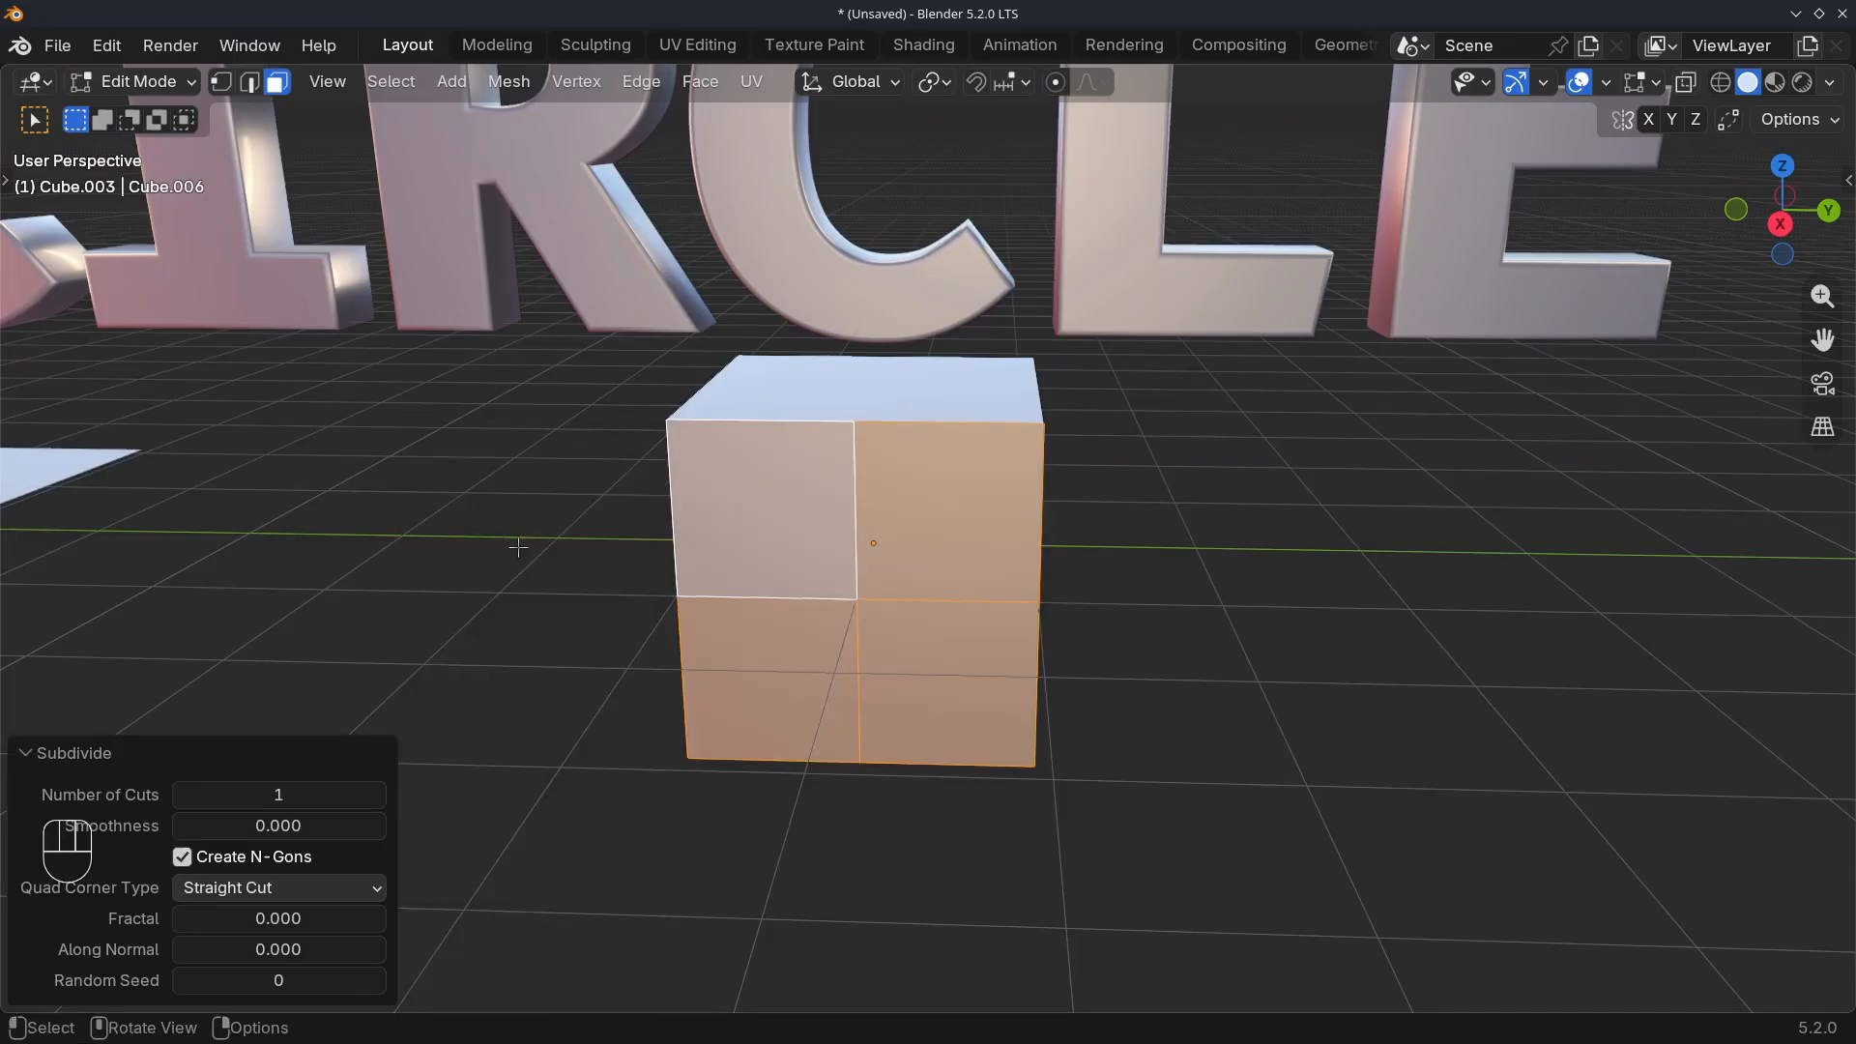
pyautogui.hotkey('shift', 'r')
pyautogui.hotkey('shift', 'r')
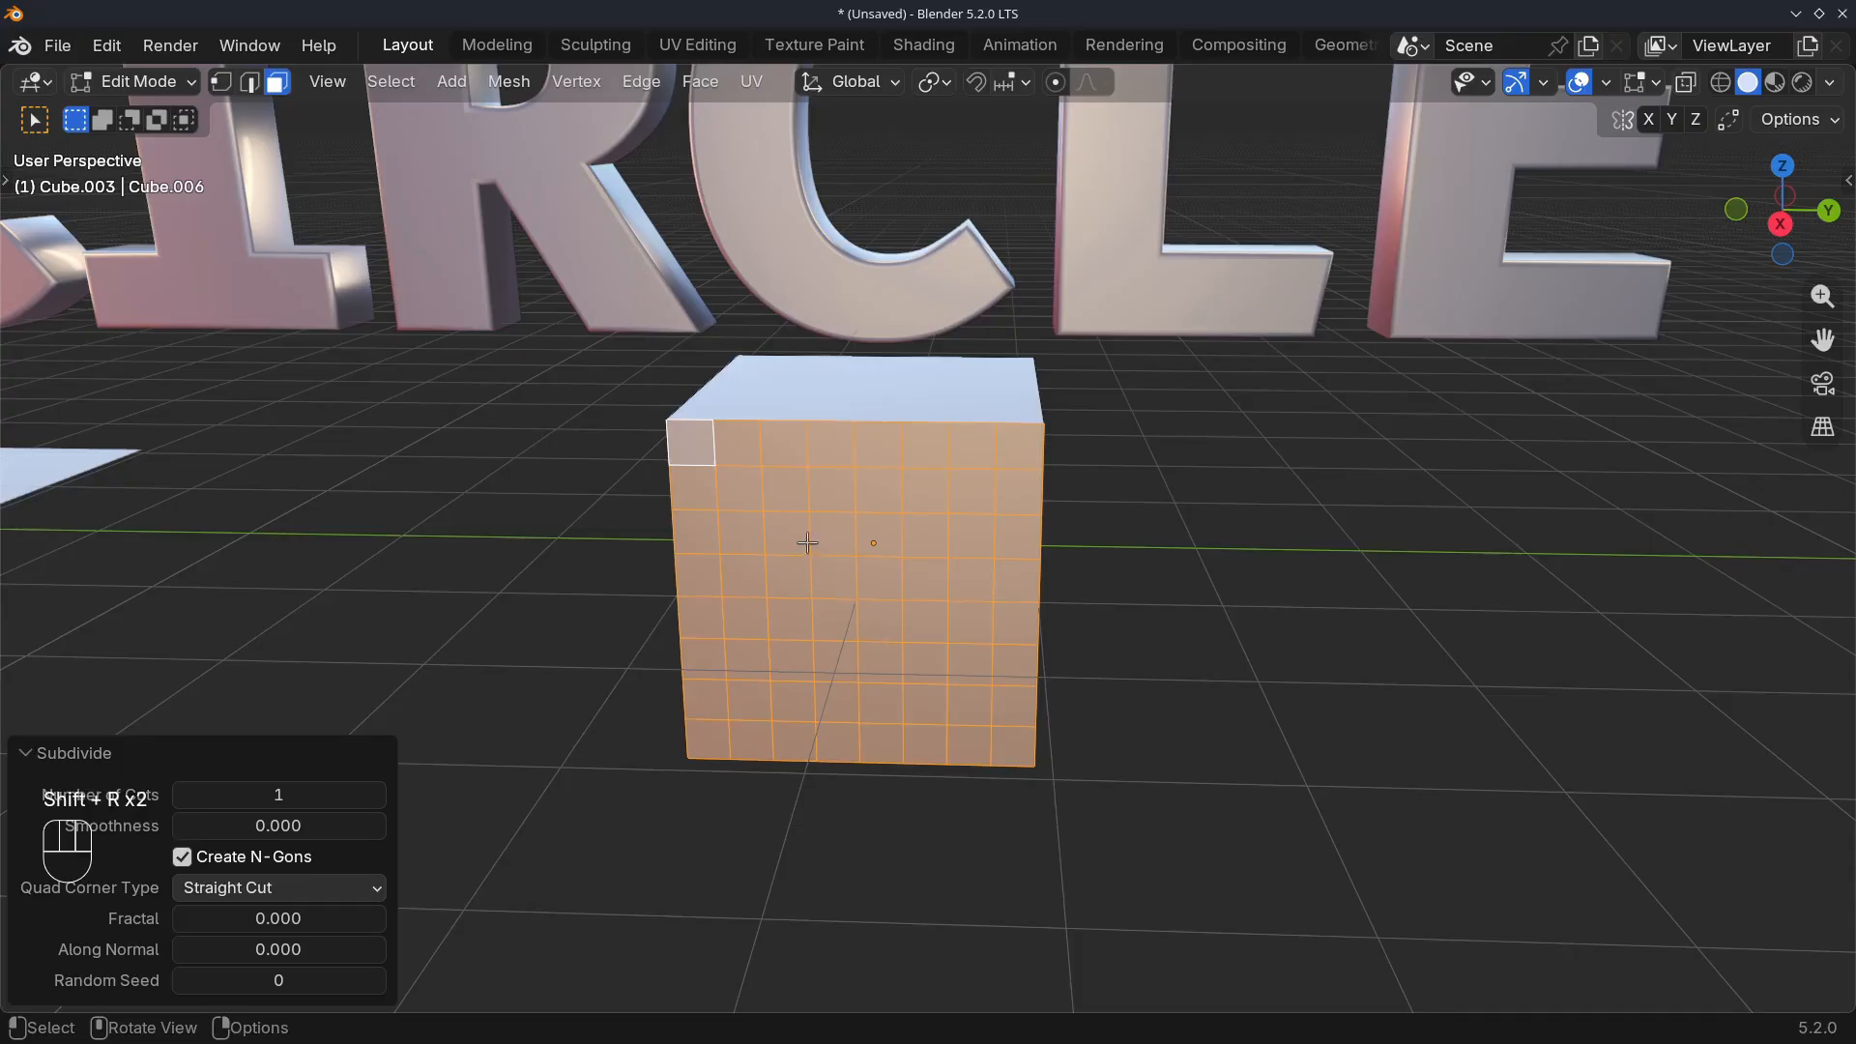
# Select the central 4 by 4 block of faces on the cube's front and inset it by about 0.096 m
pyautogui.moveTo(795, 535); pyautogui.dragTo(818, 552)
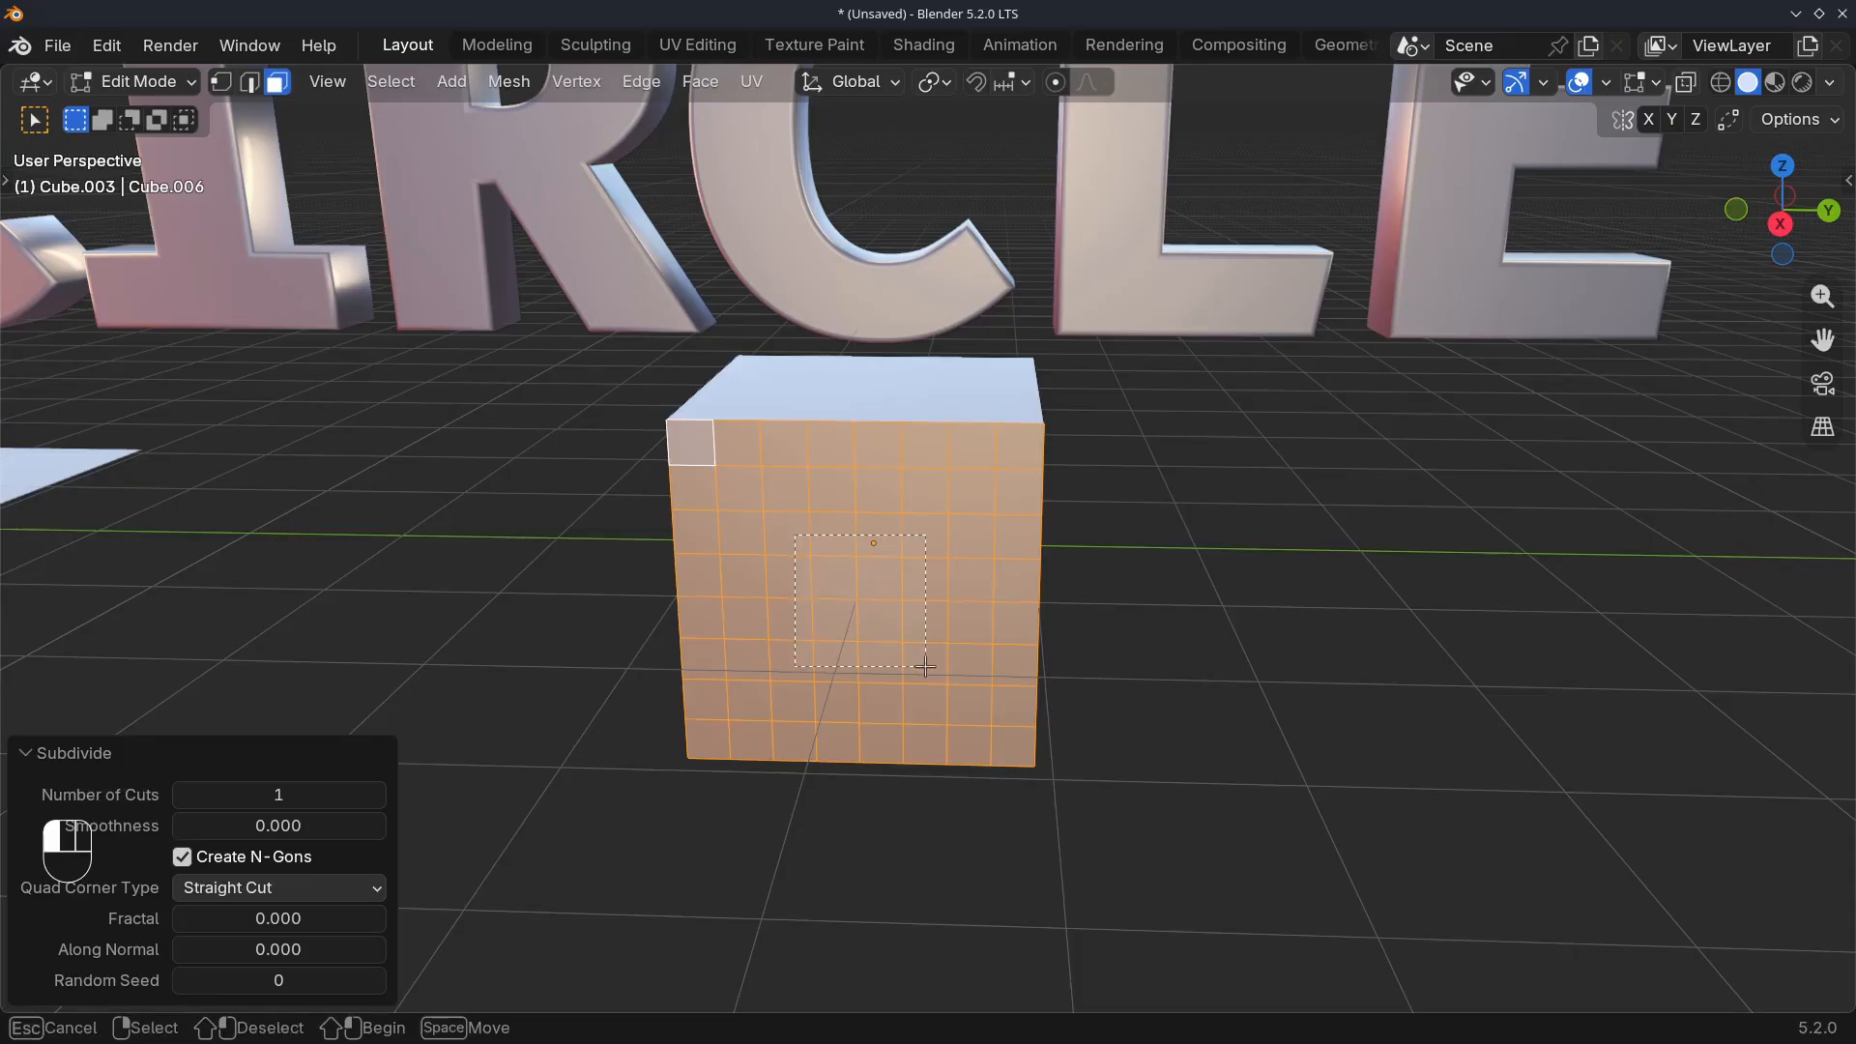
pyautogui.moveTo(926, 666); pyautogui.dragTo(925, 666)
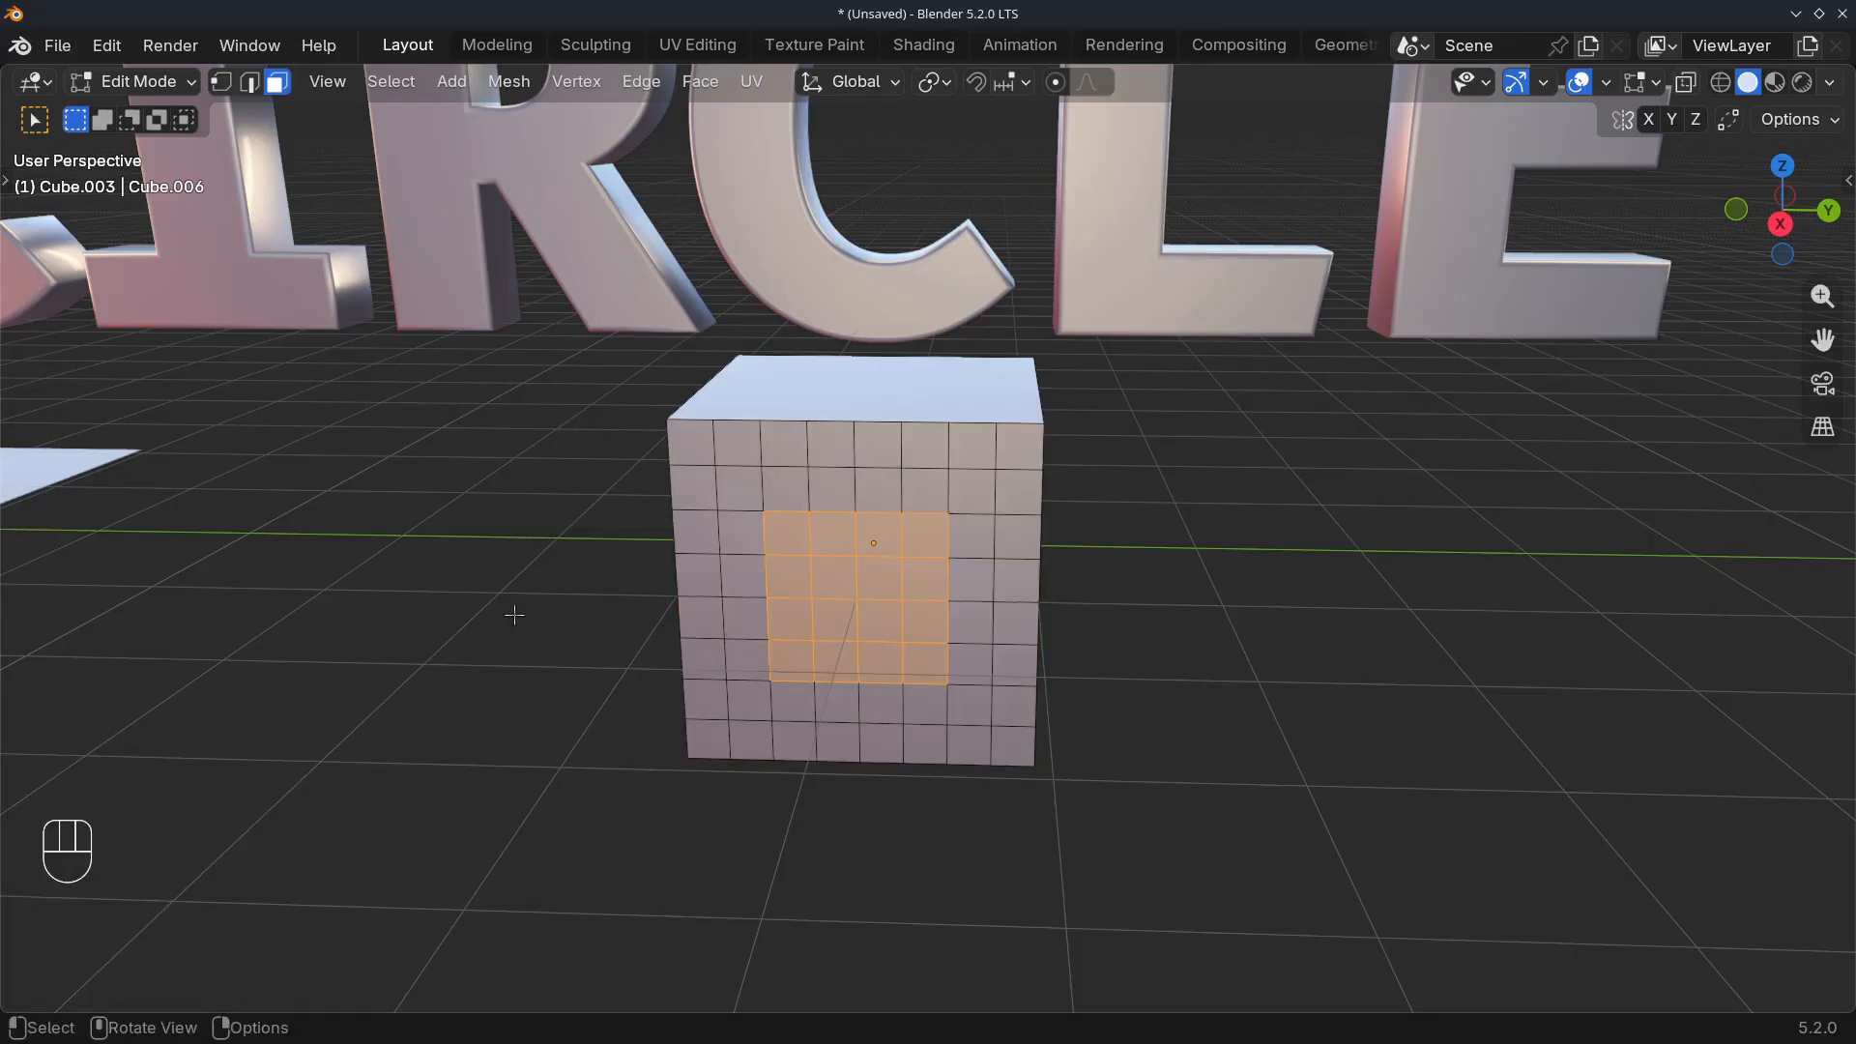
pyautogui.press('i')
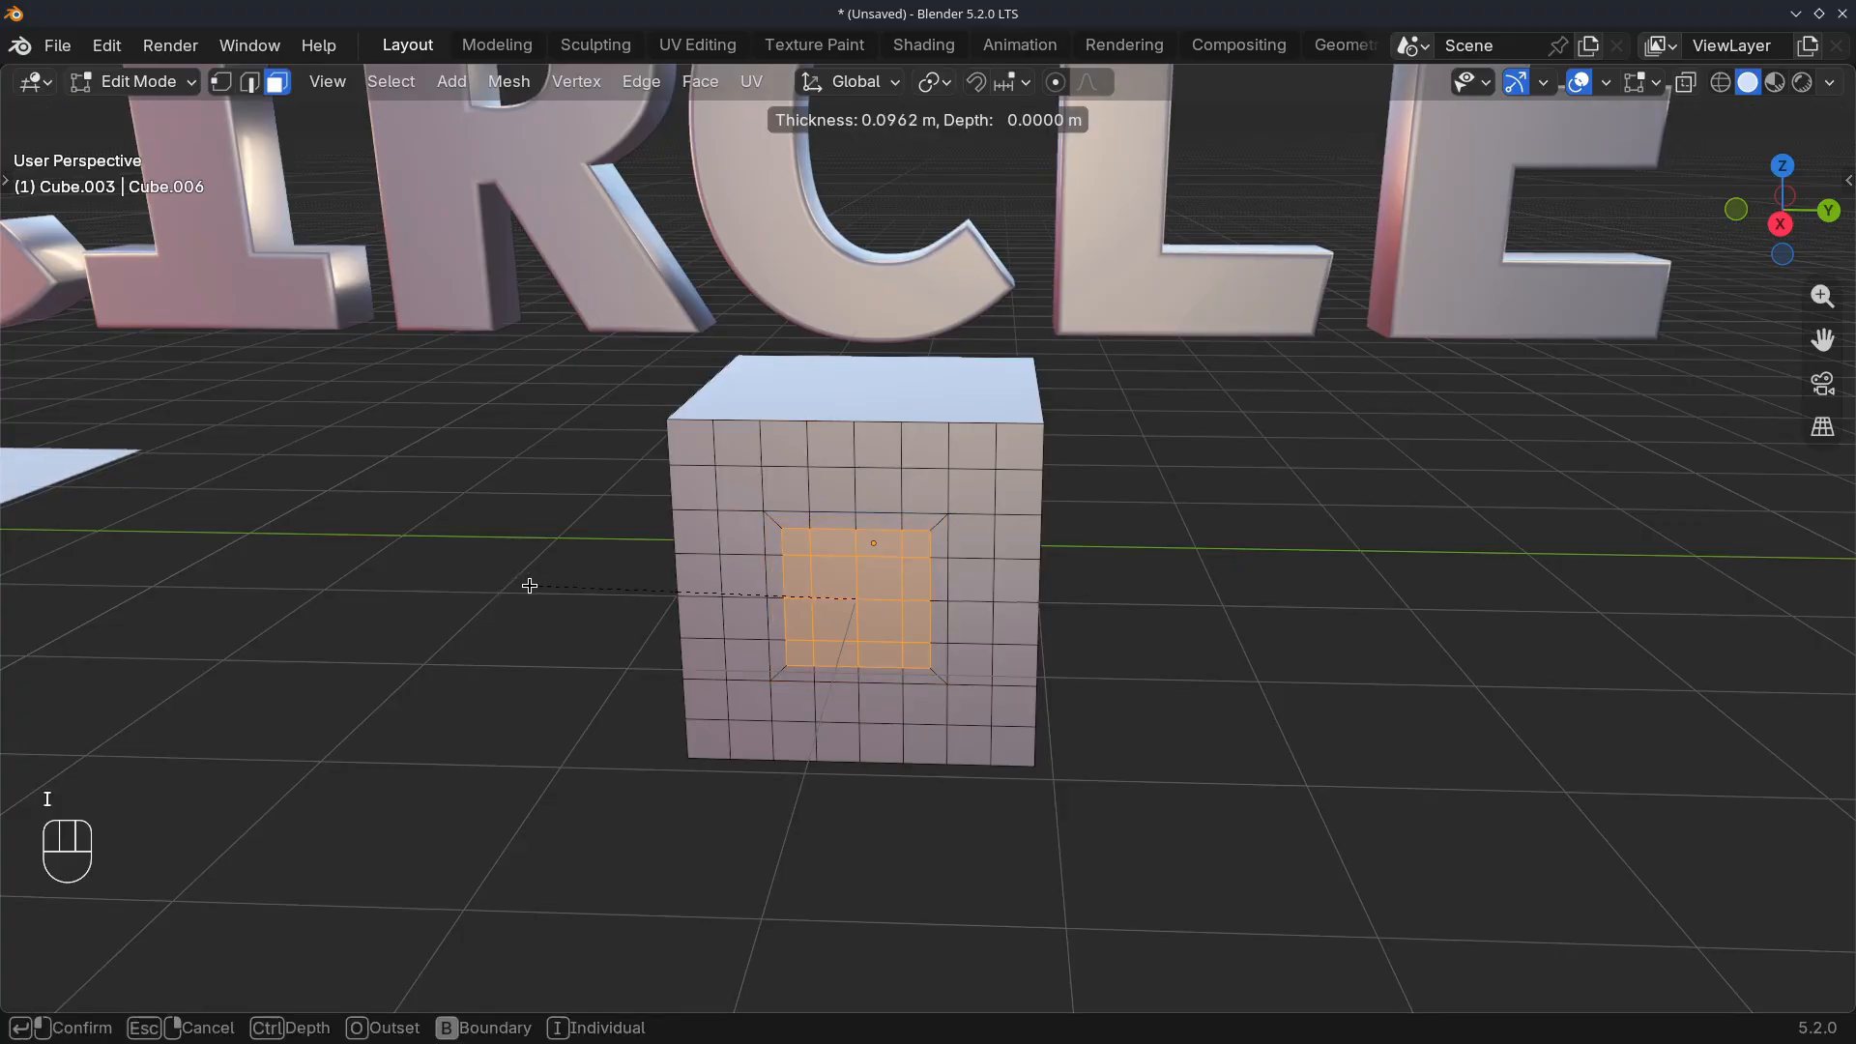
pyautogui.click(526, 584)
# Turn the inset faces into a circle with LoopTools Circle and scale it to about 0.898
pyautogui.rightClick(659, 453)
pyautogui.moveTo(741, 443)
pyautogui.click(875, 469)
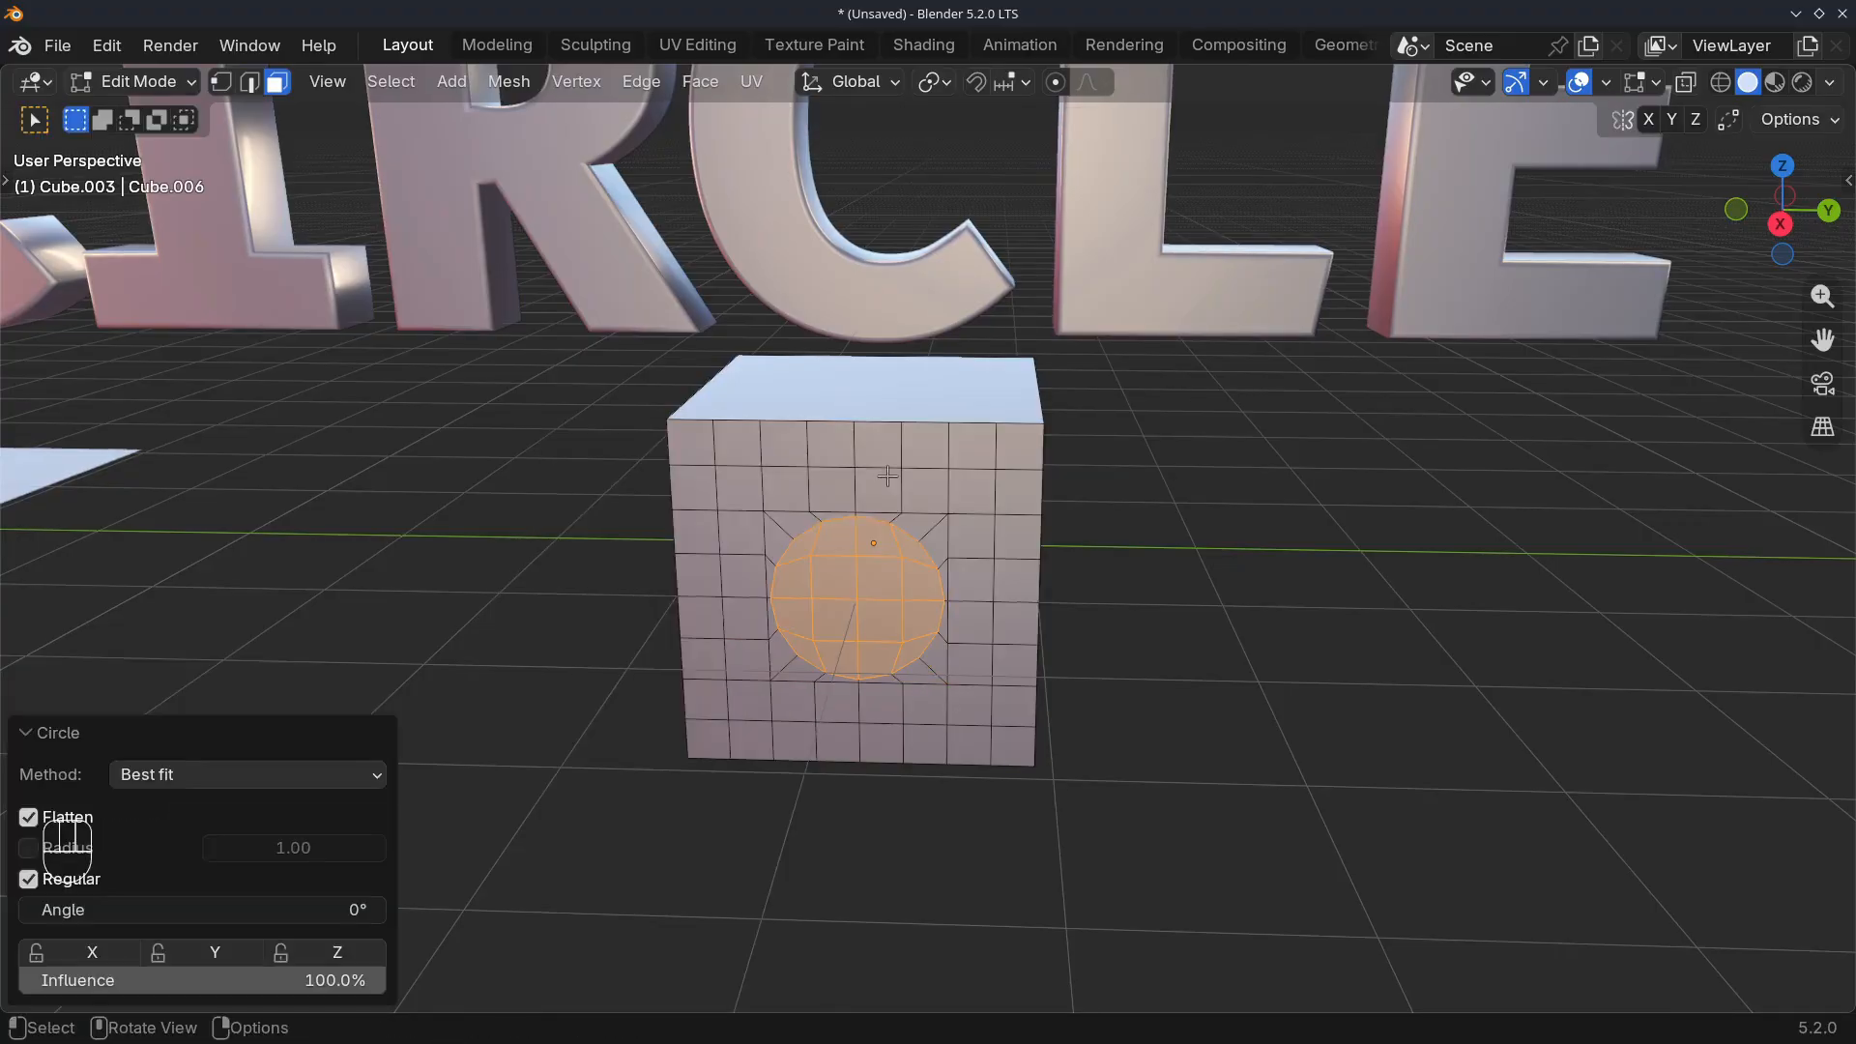
pyautogui.scroll(2, 624, 609)
pyautogui.press('s')
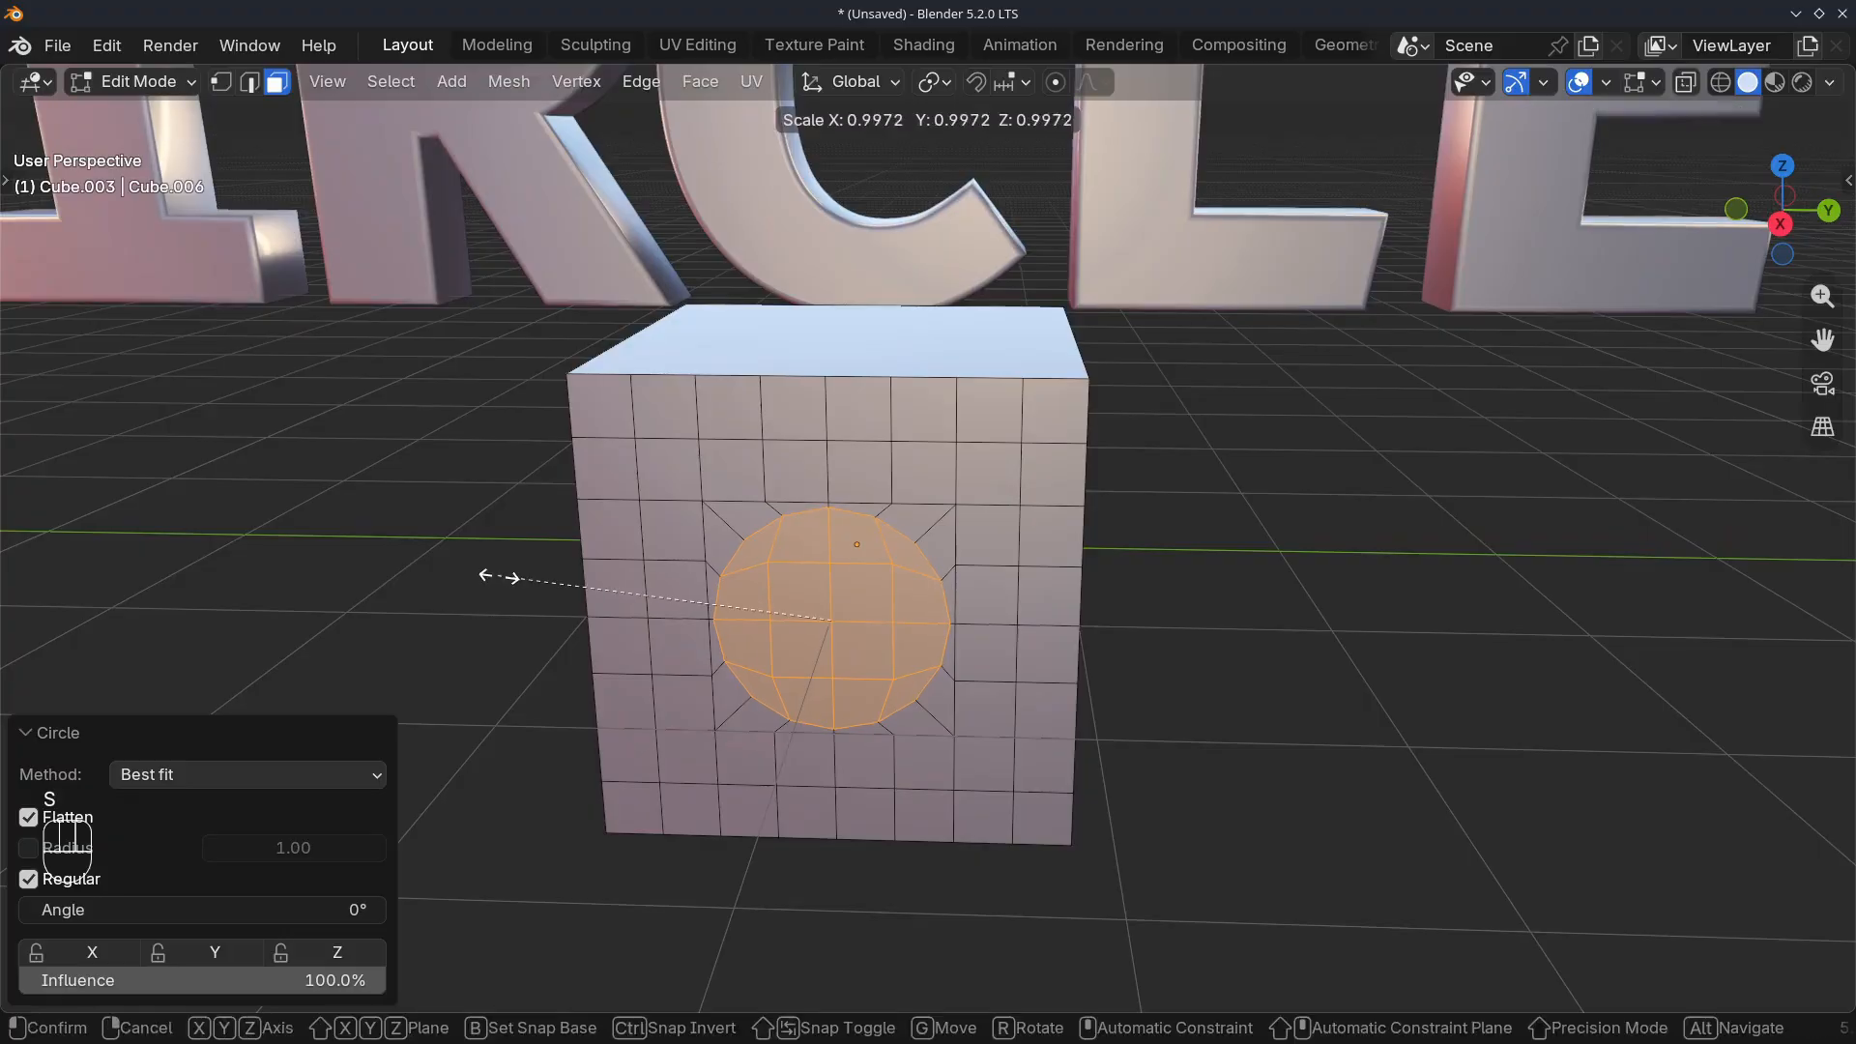
pyautogui.click(544, 589)
pyautogui.press('r')
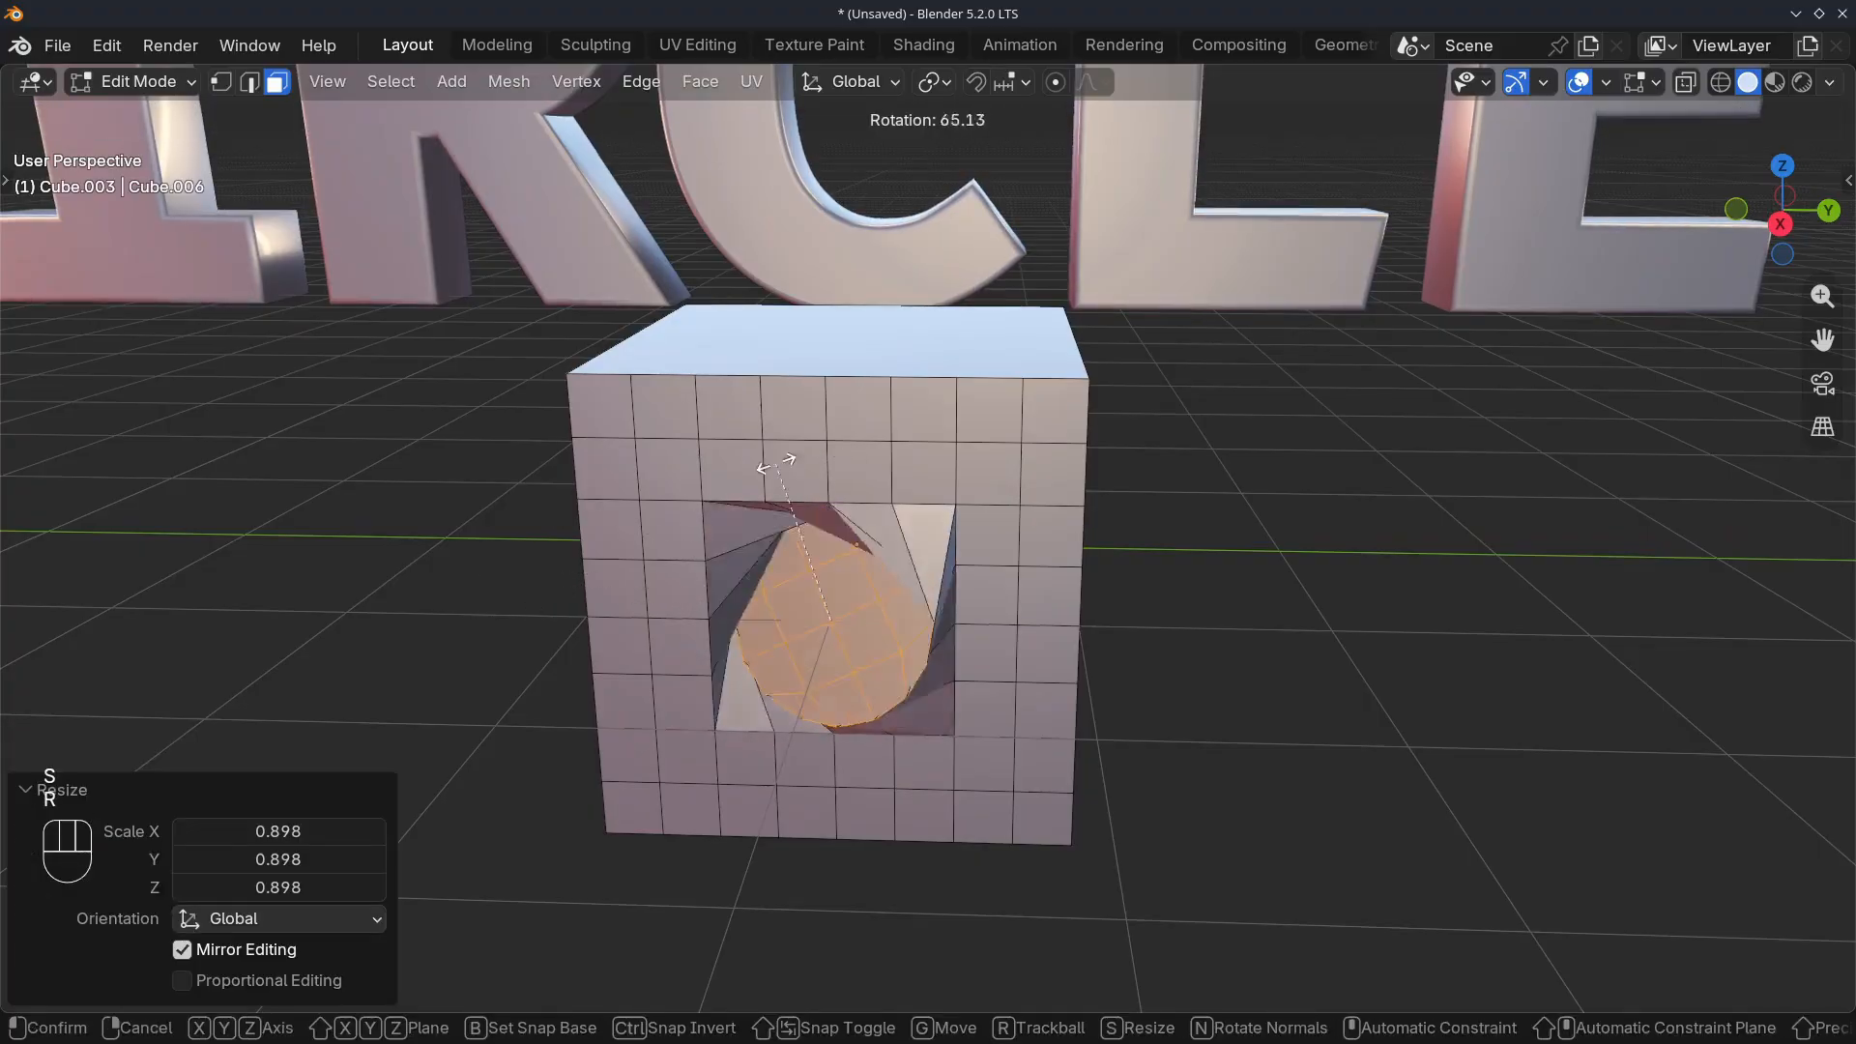
pyautogui.rightClick(578, 577)
# Extrude the circular faces into the cube to form a round recess and return to Object Mode
pyautogui.press('e')
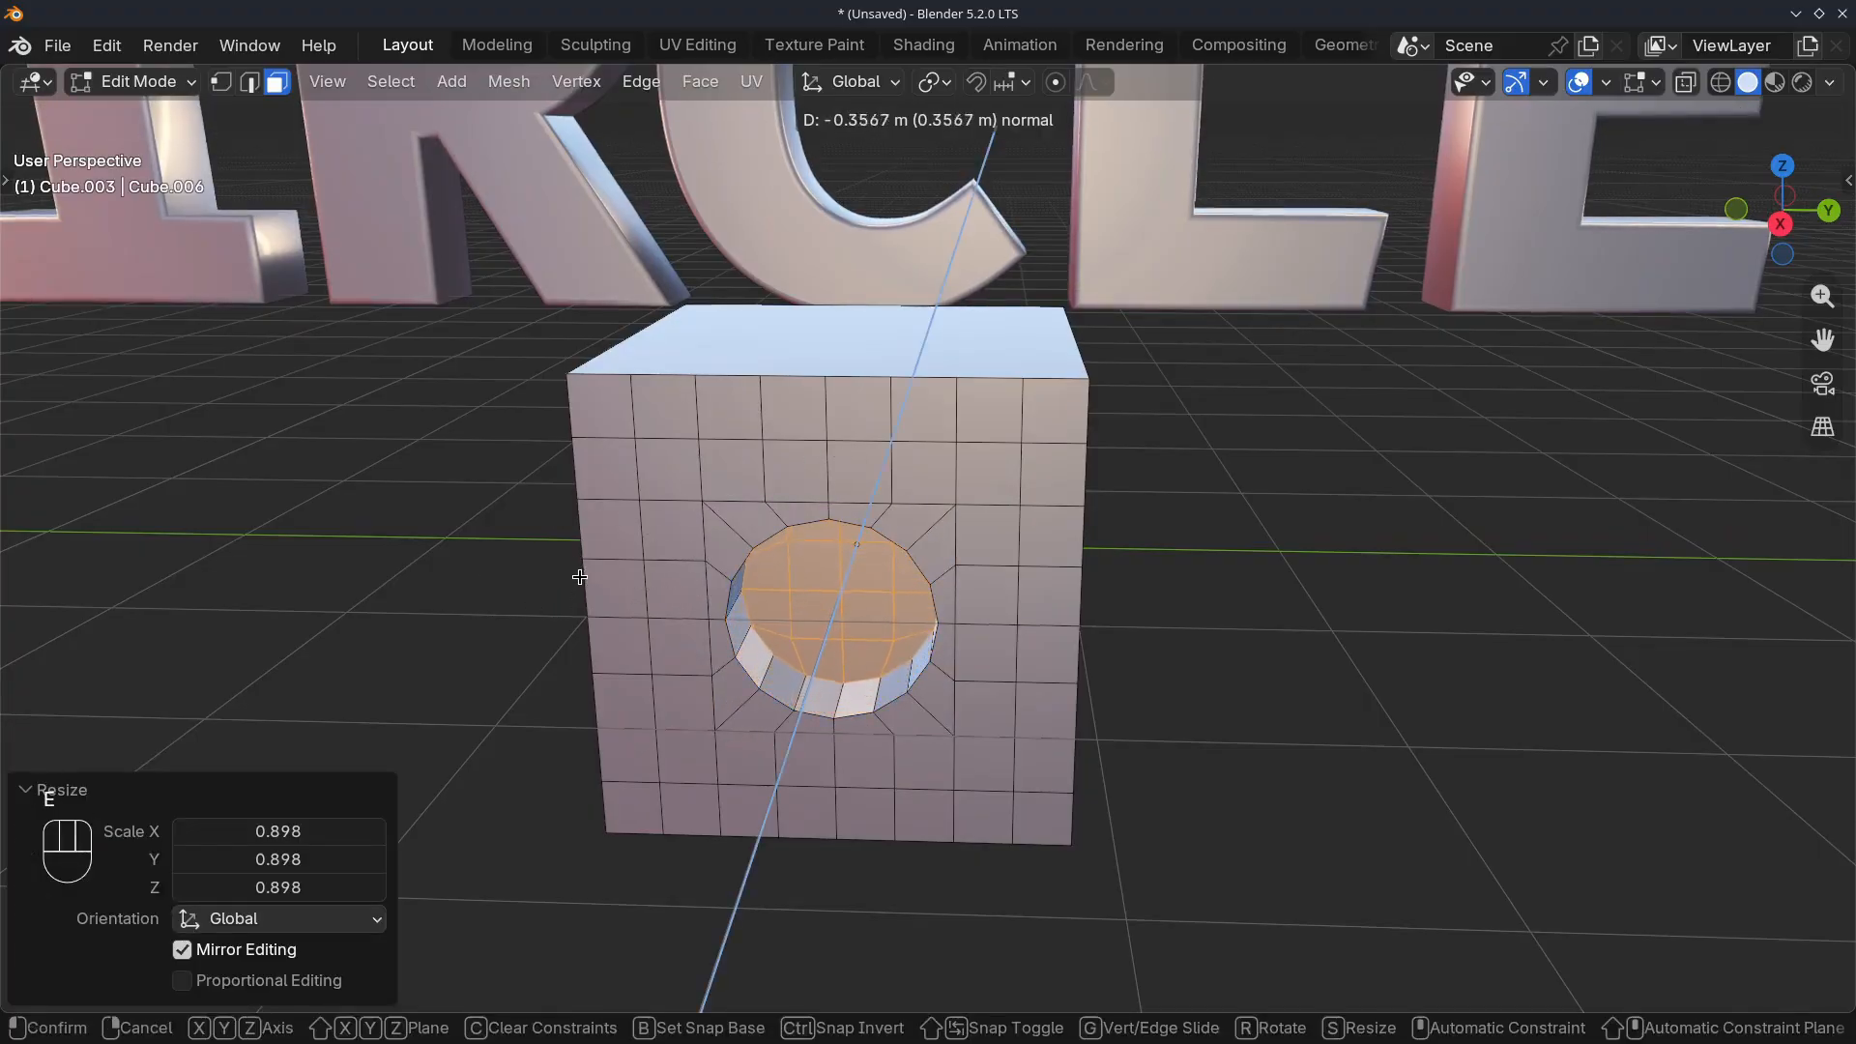
pyautogui.click(605, 602)
pyautogui.press('Tab')
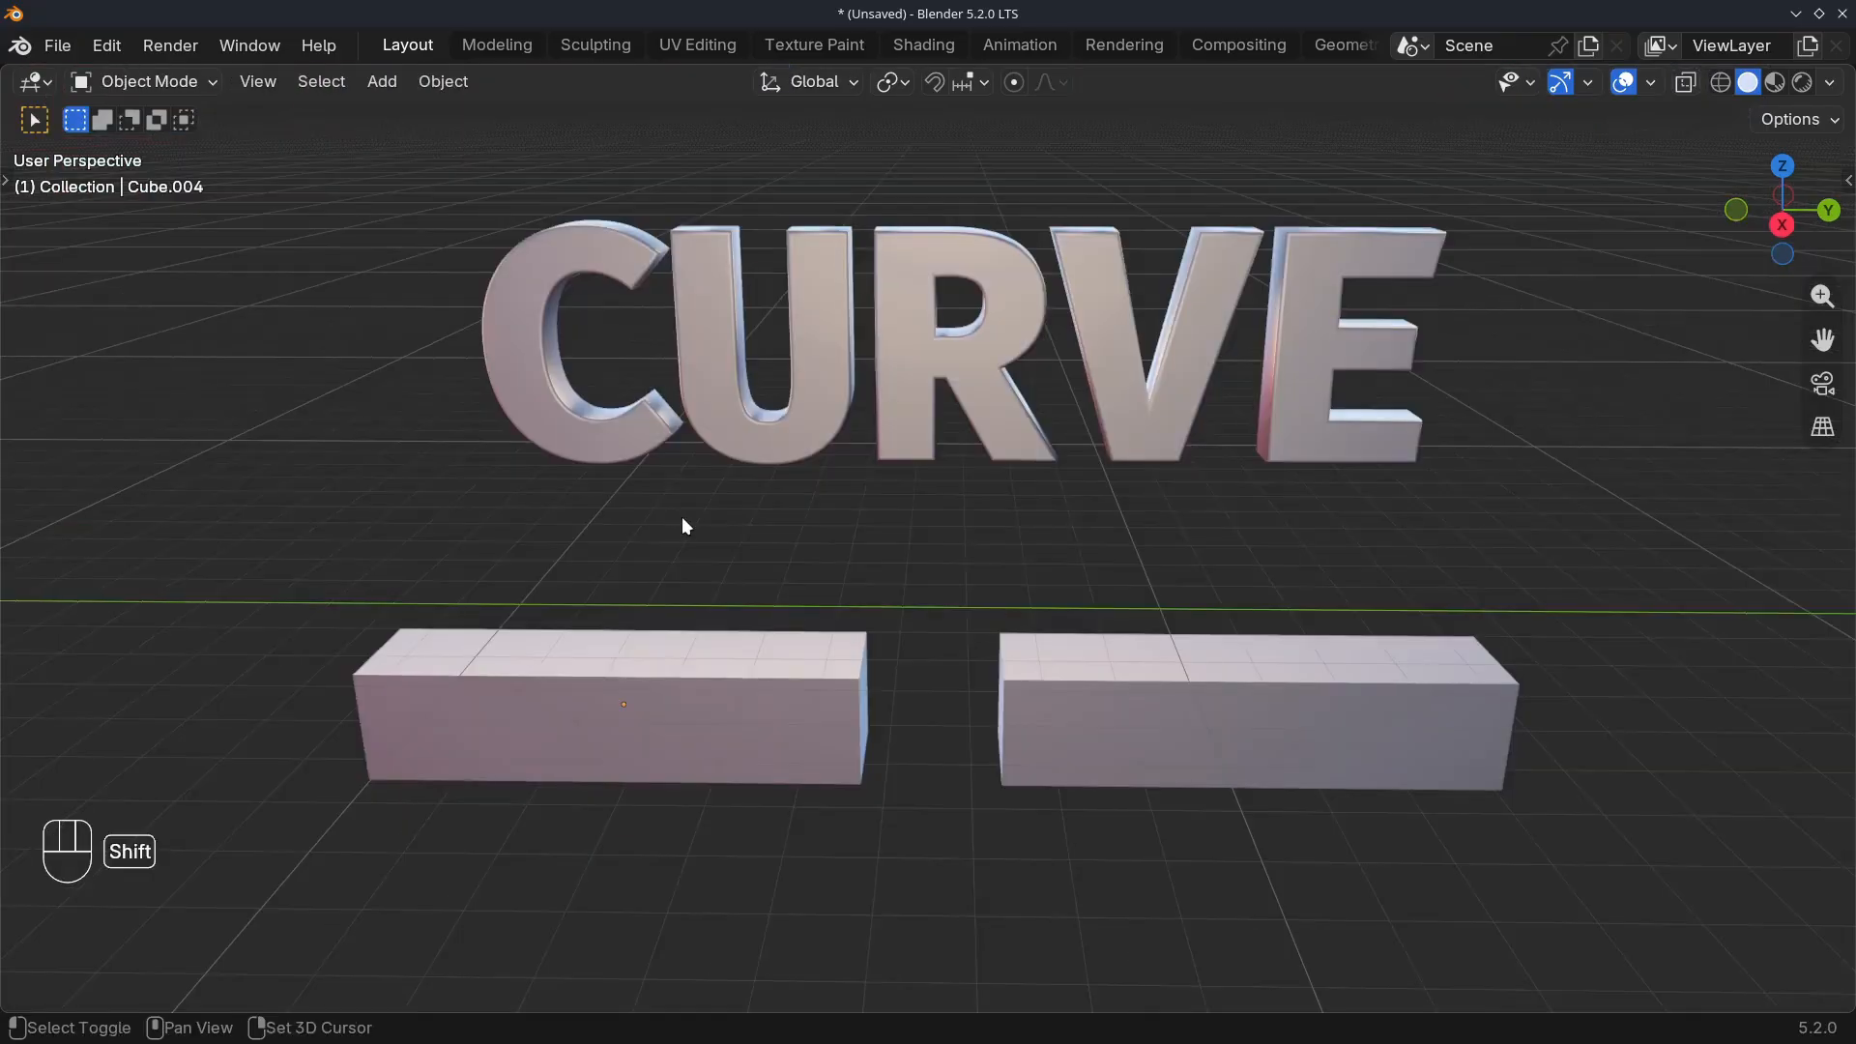
# Open the first bar in front of the CURVE text in Edit Mode and select two inner vertices on its upper front edge
pyautogui.moveTo(681, 516)
pyautogui.keyDown('shift'); pyautogui.mouseDown(button='middle')
pyautogui.moveTo(671, 495)
pyautogui.moveTo(683, 510)
pyautogui.mouseUp(button='middle'); pyautogui.keyUp('shift')
pyautogui.click(670, 631)
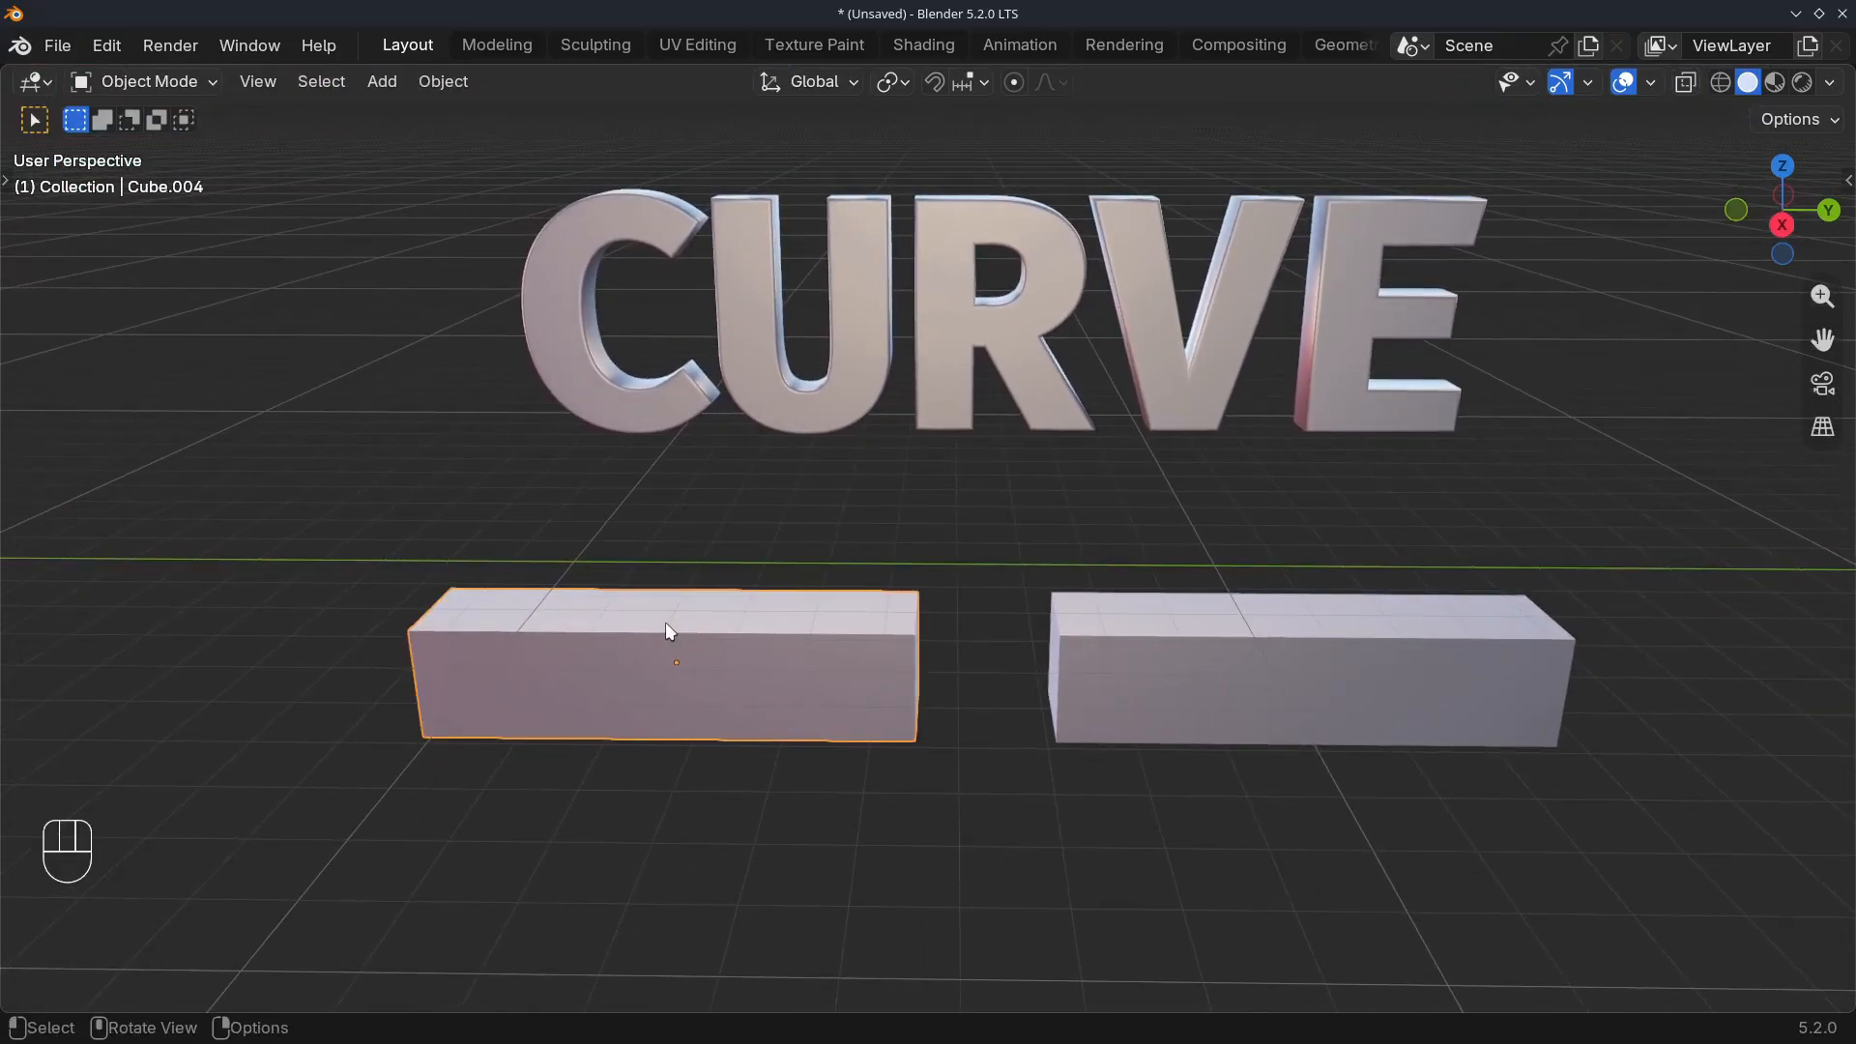
pyautogui.press('Tab')
pyautogui.keyDown('shift'); pyautogui.moveTo(618, 628); pyautogui.dragTo(875, 630, button='middle'); pyautogui.keyUp('shift')
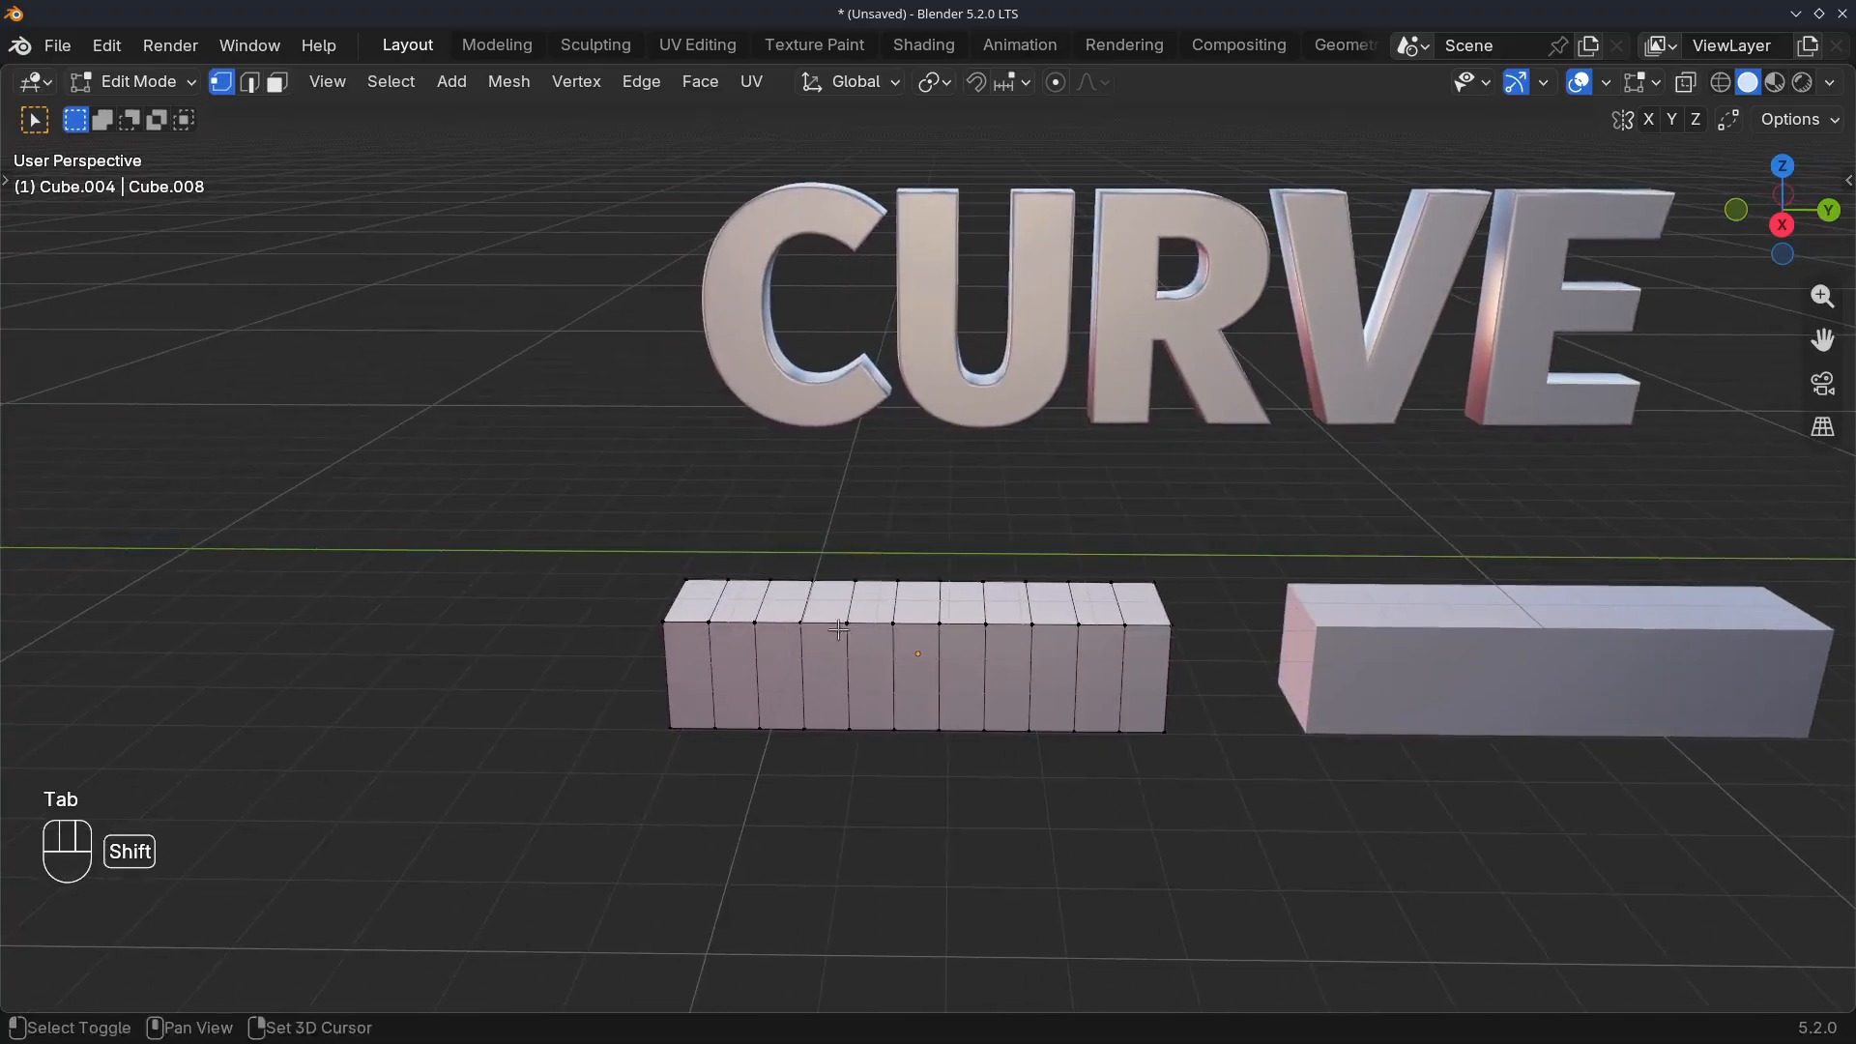
pyautogui.scroll(2, 799, 679)
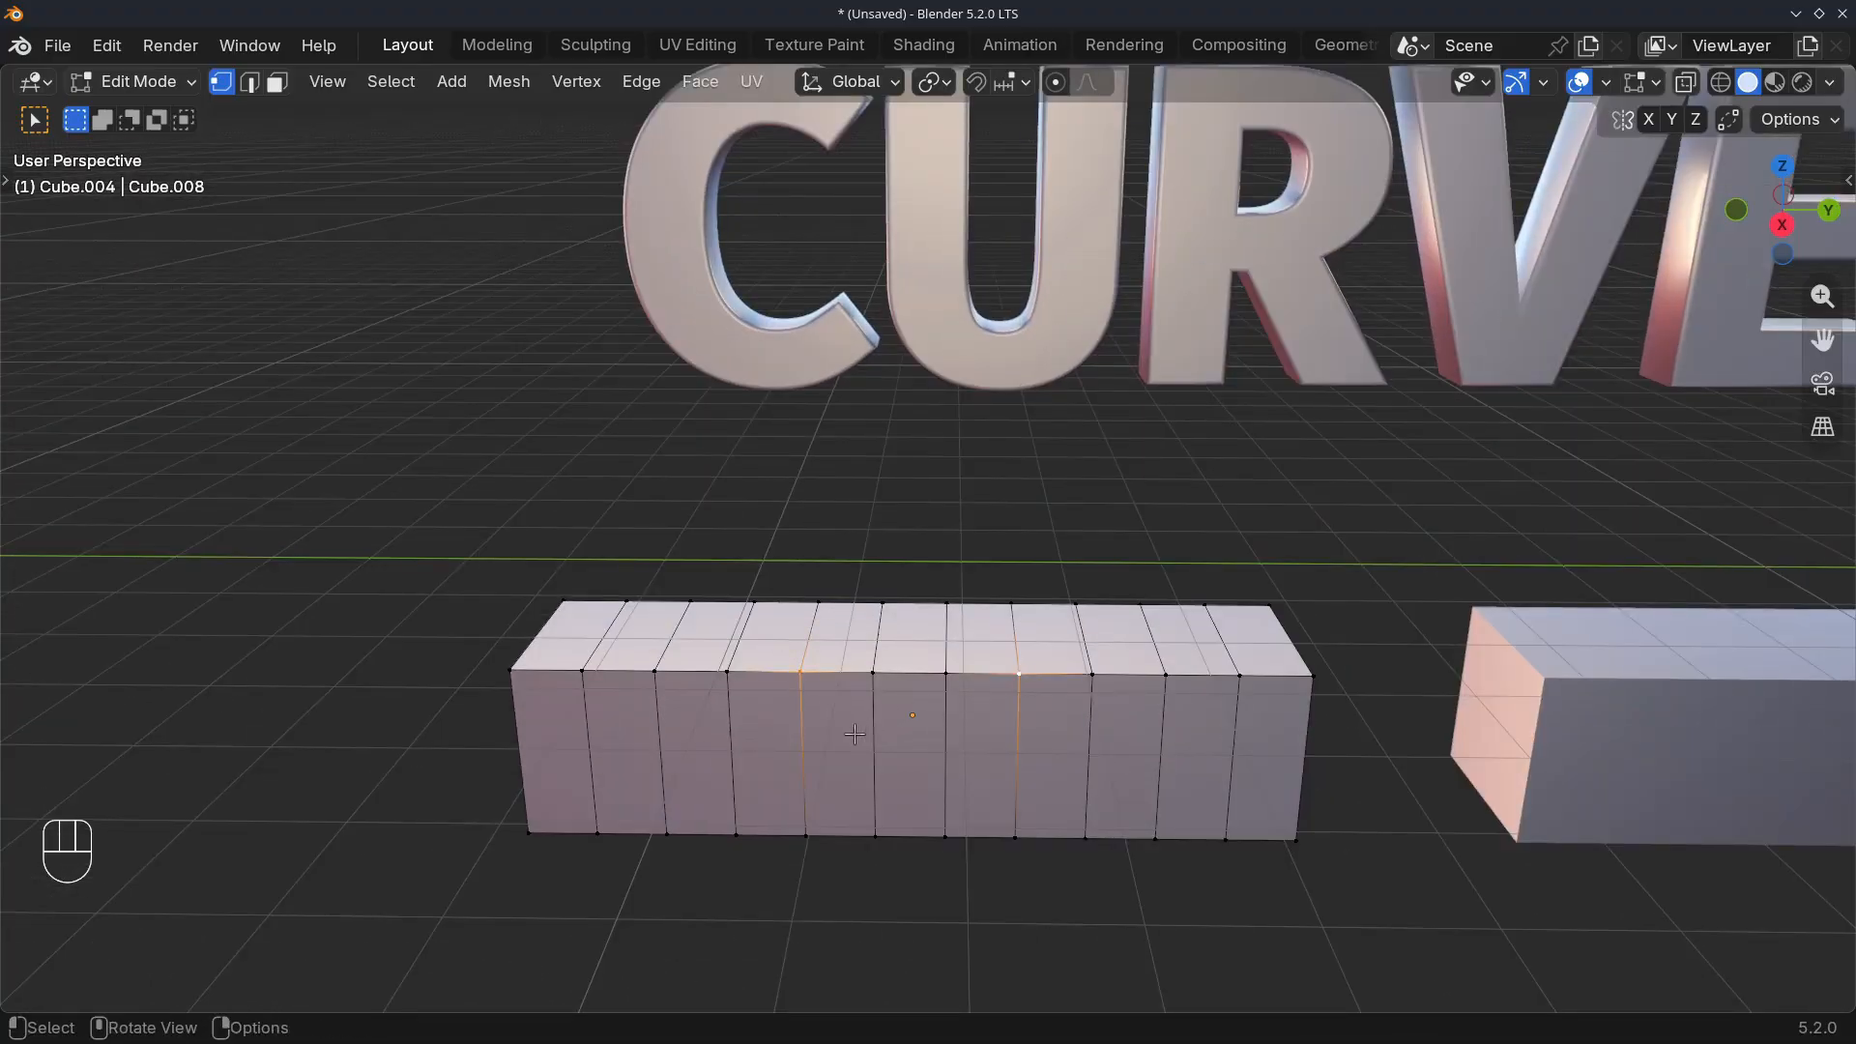
# Try raising the two inner vertices about 0.443 m along Z and applying LoopTools Curve to them
pyautogui.press('g')
pyautogui.press('z')
pyautogui.click(860, 692)
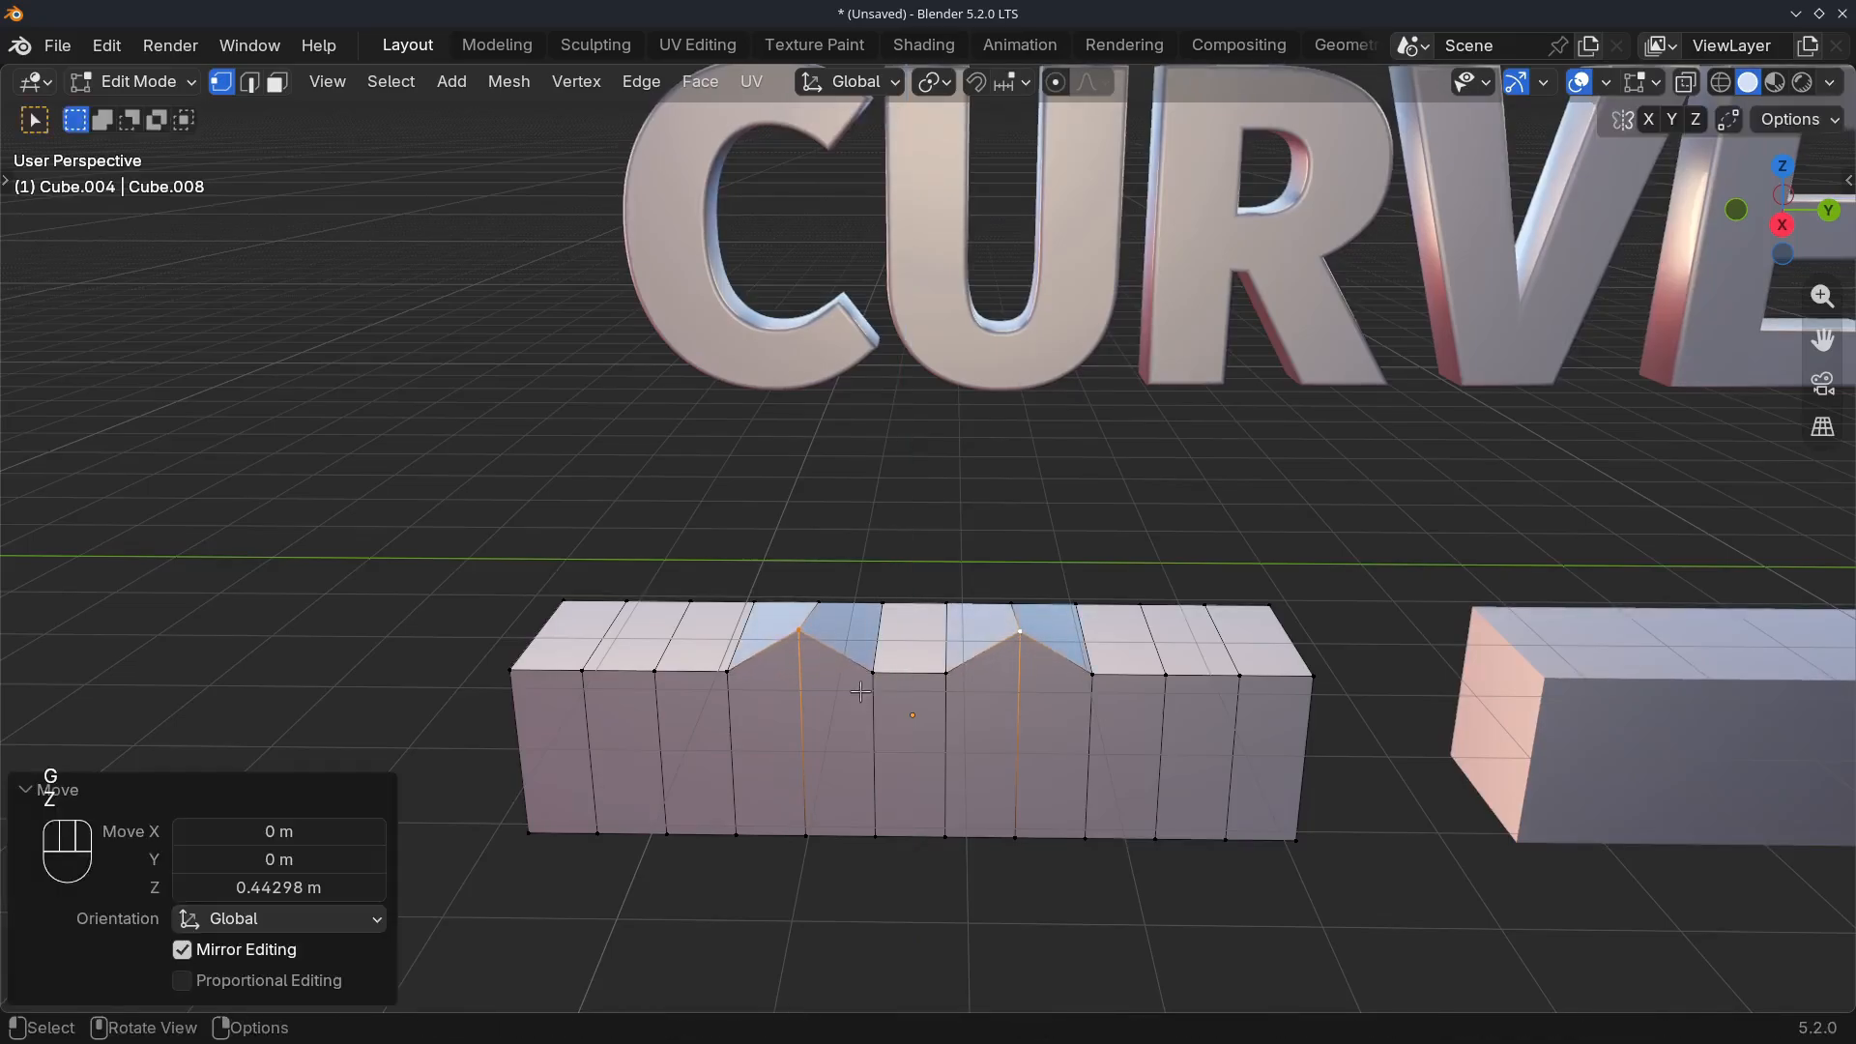
pyautogui.rightClick(647, 334)
pyautogui.moveTo(712, 319)
pyautogui.click(910, 374)
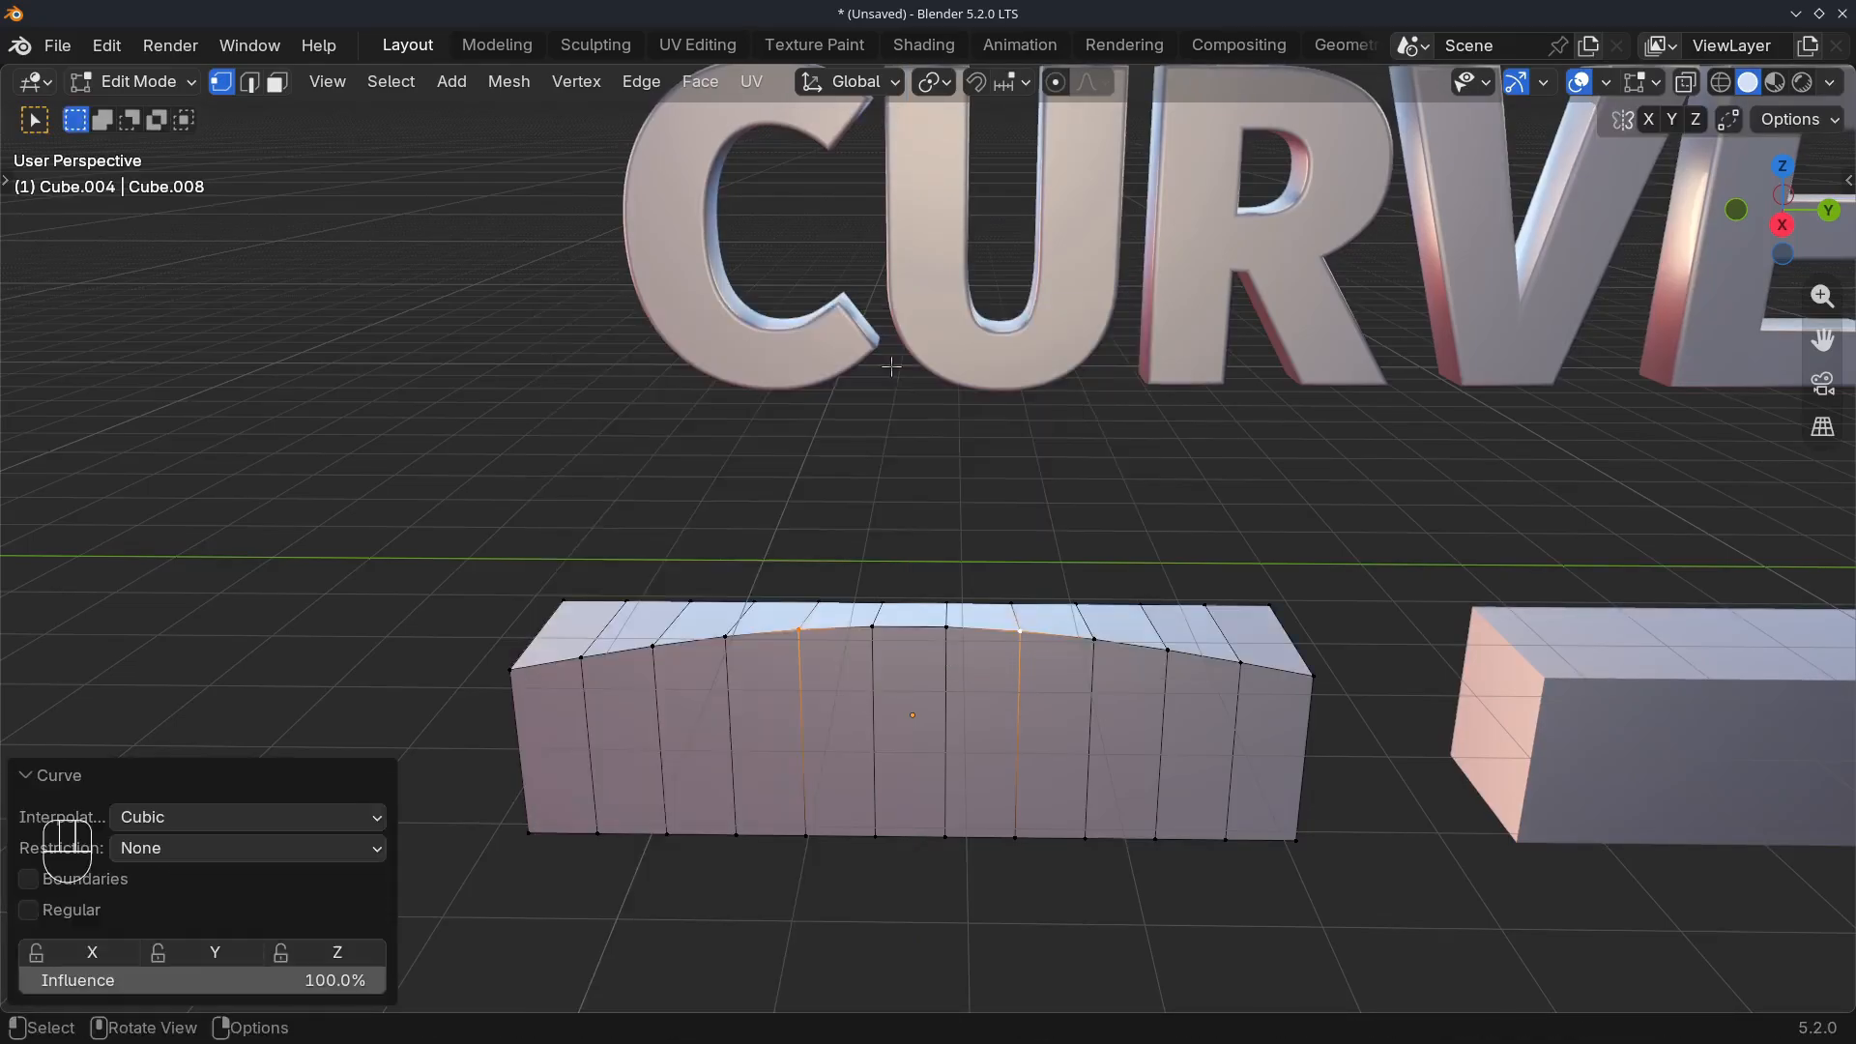
# Select both end vertices of the bar's upper front edge and raise them about 0.546 m along Z
pyautogui.moveTo(895, 711); pyautogui.dragTo(729, 716, button='middle')
pyautogui.moveTo(791, 781); pyautogui.dragTo(497, 647, button='middle')
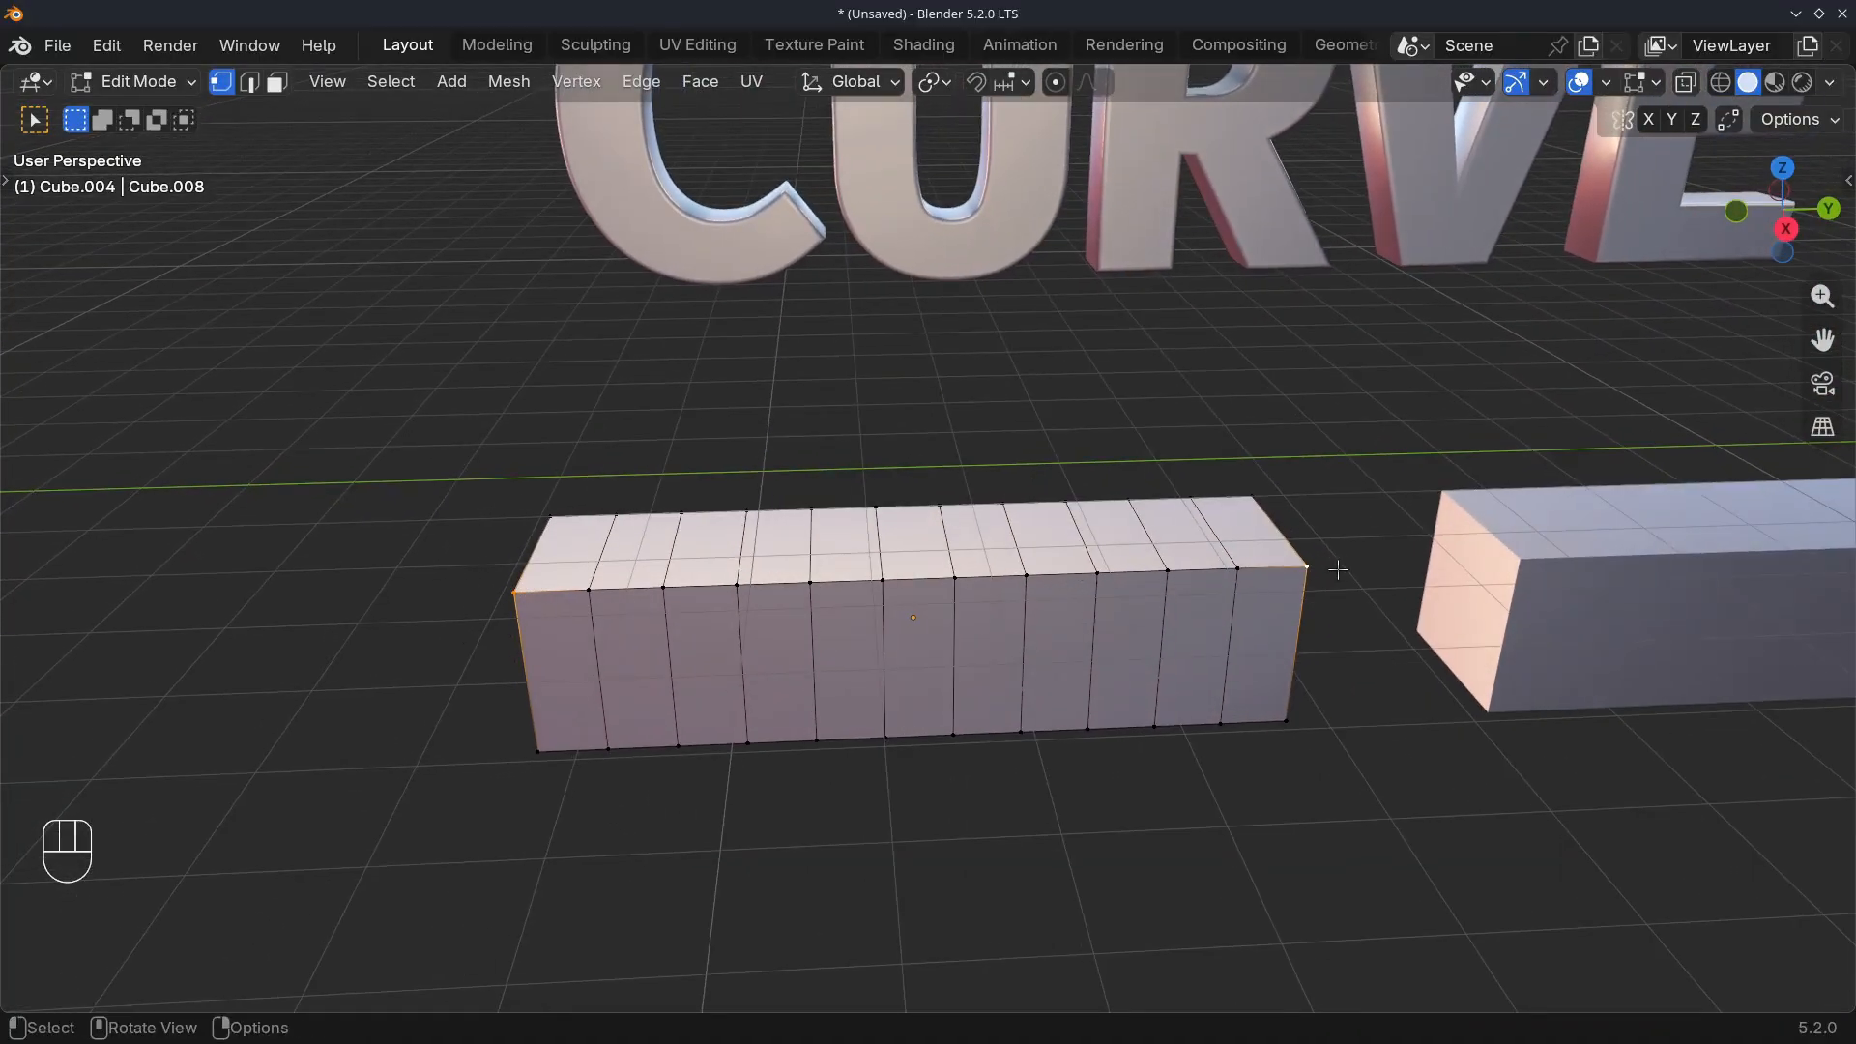
pyautogui.press('g')
pyautogui.press('z')
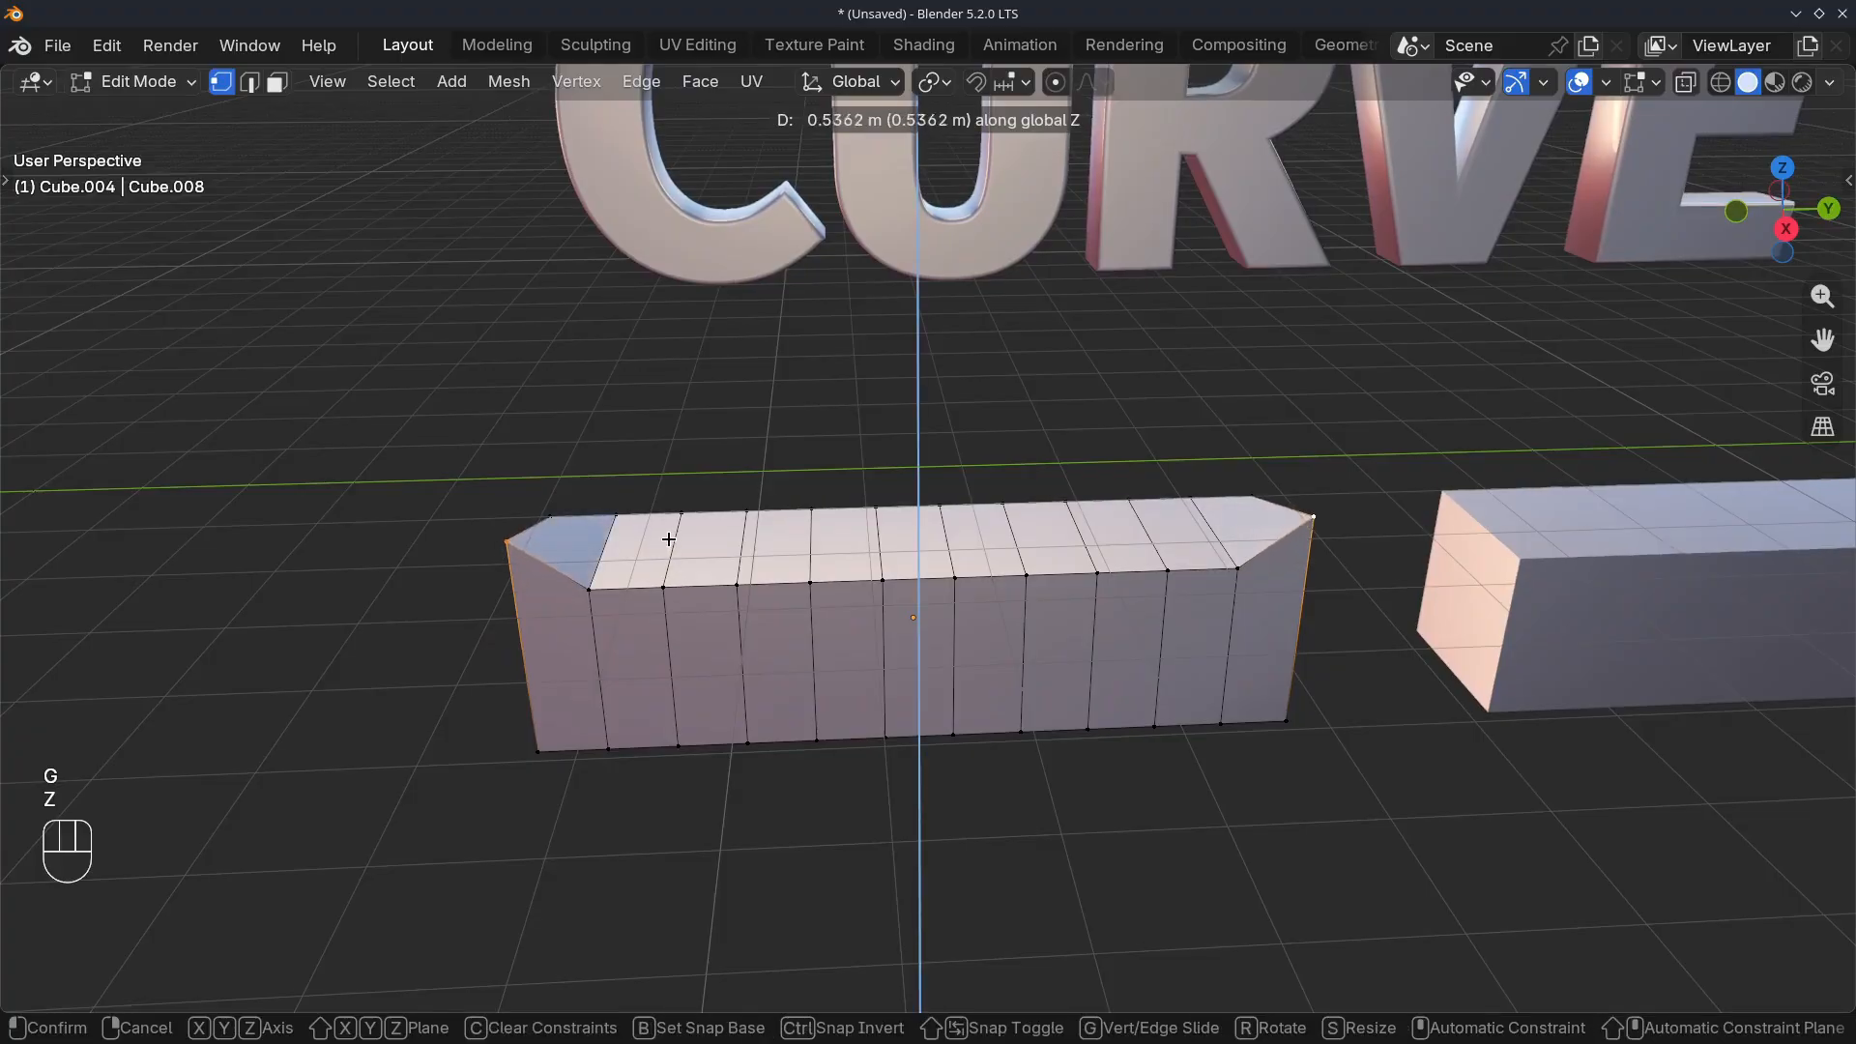
pyautogui.click(606, 574)
# Apply LoopTools Curve from the two raised end vertices and clear the selection
pyautogui.rightClick(606, 573)
pyautogui.moveTo(470, 325)
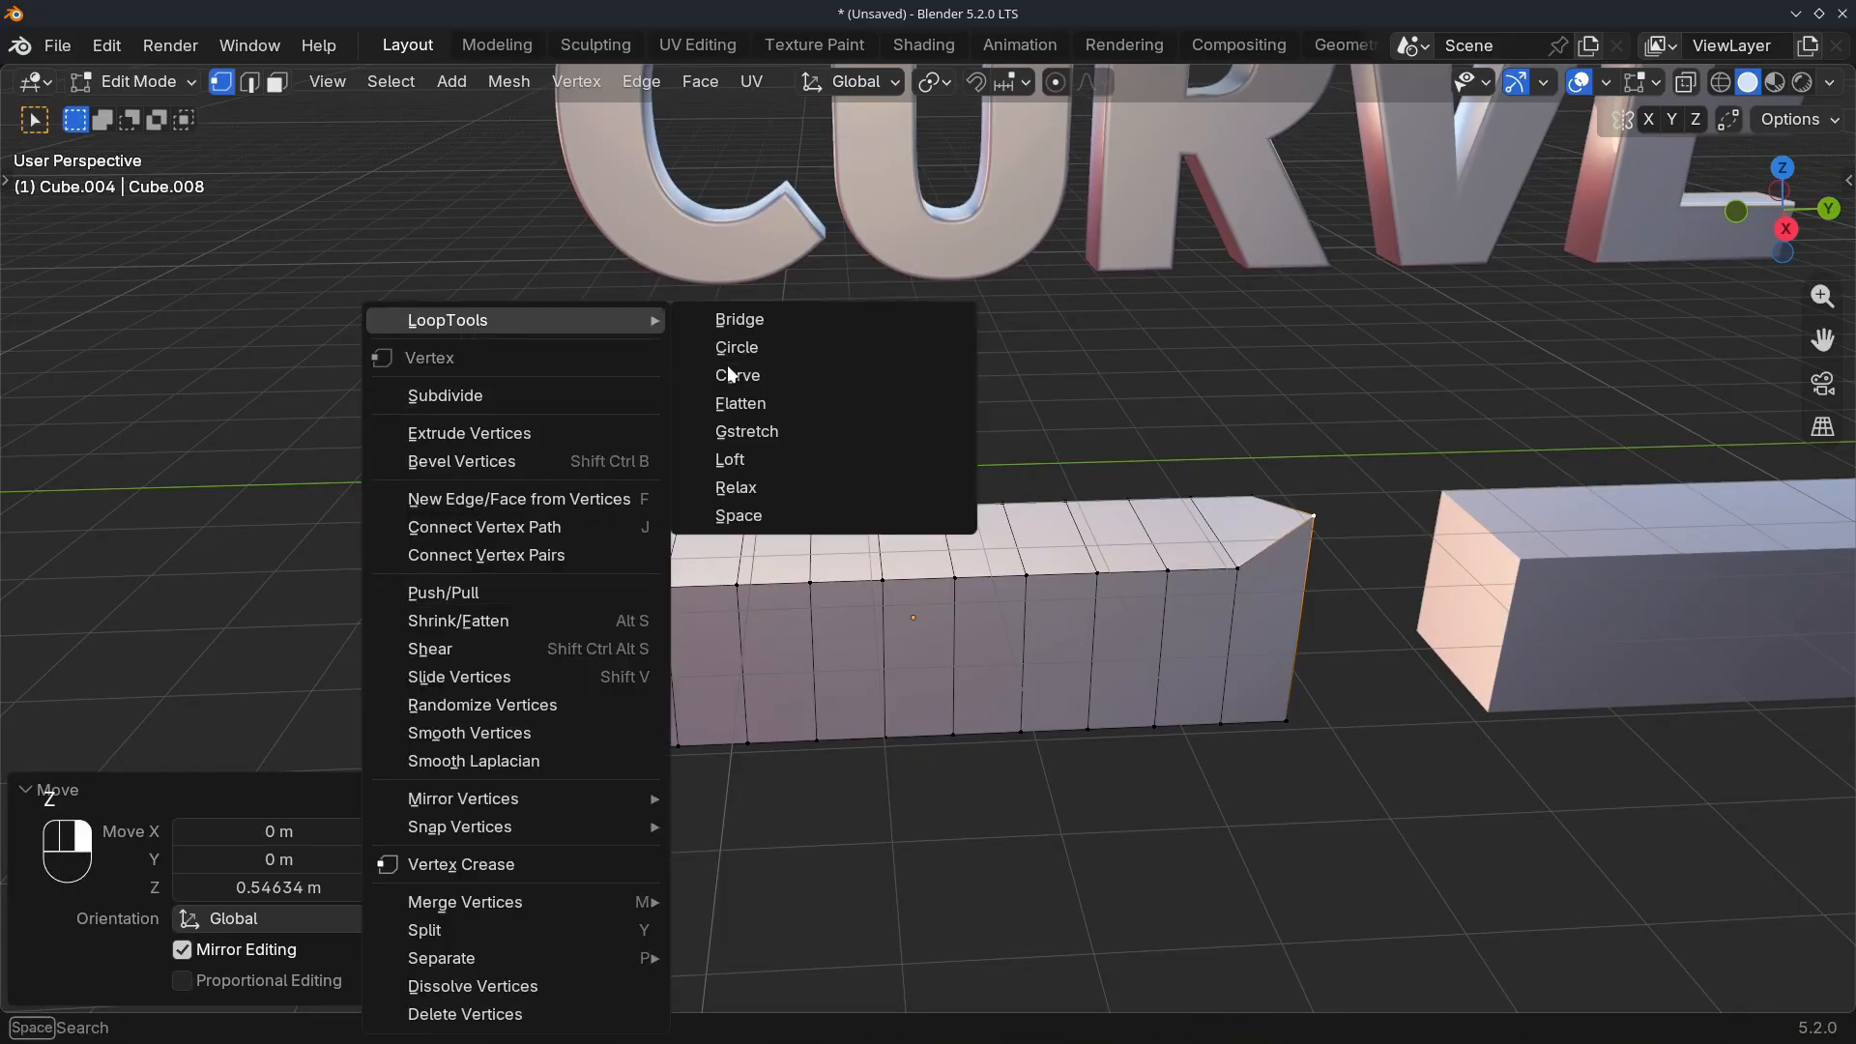
pyautogui.click(728, 373)
pyautogui.moveTo(870, 507); pyautogui.dragTo(1008, 685, button='middle')
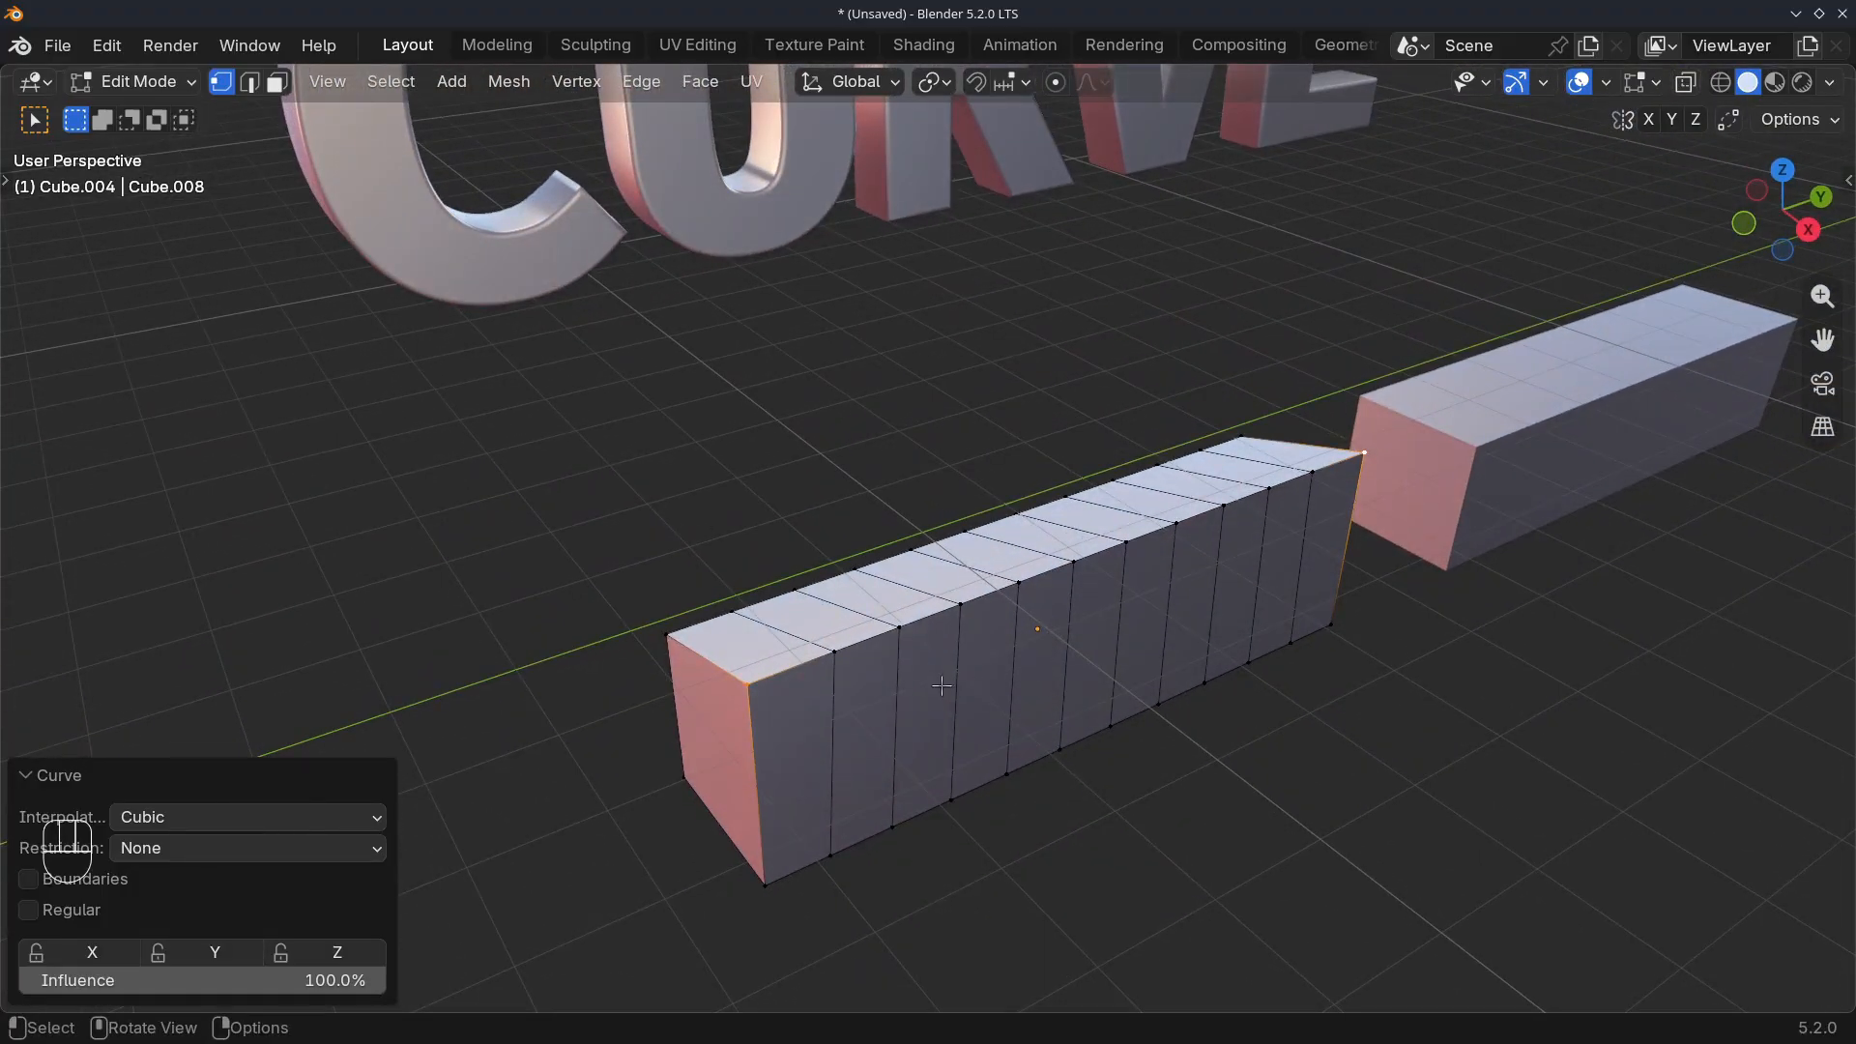
pyautogui.moveTo(755, 685); pyautogui.dragTo(691, 635, button='middle')
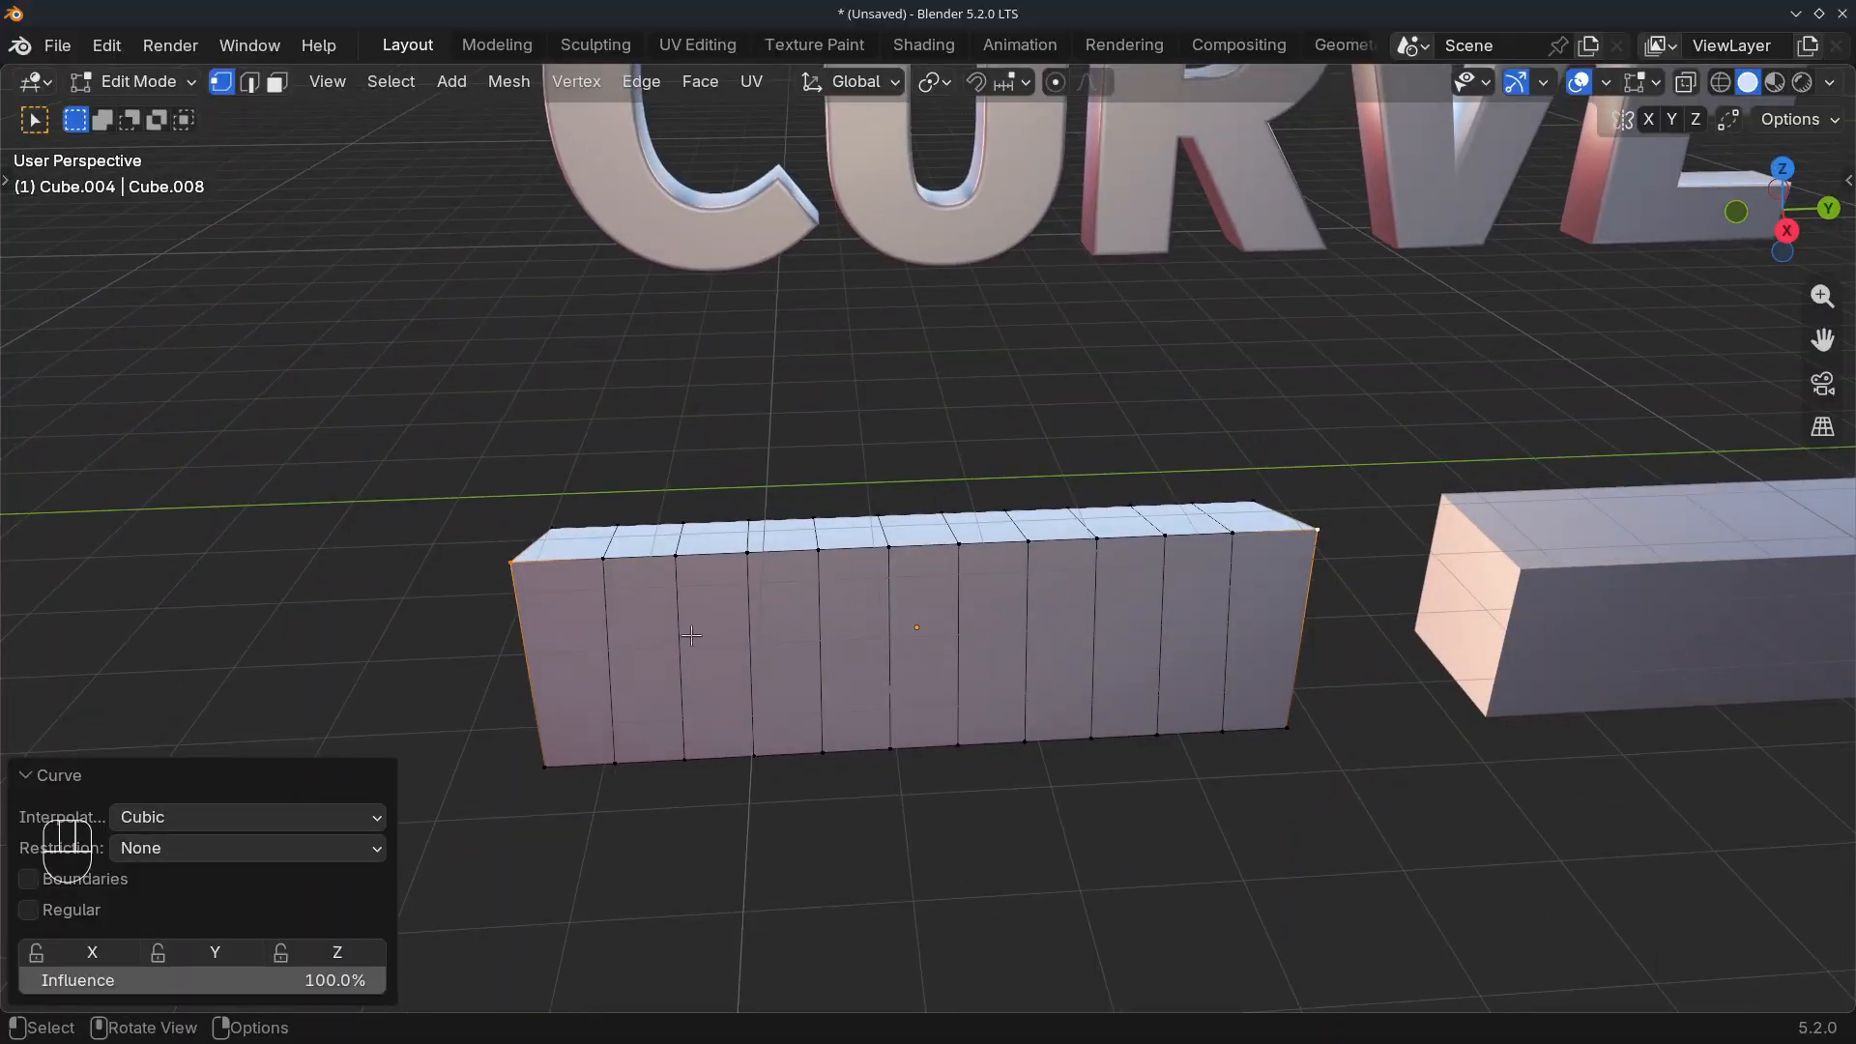
pyautogui.hotkey('alt', 'a')
# Leave the first bar and open the second CURVE bar in Edit Mode with edge selection
pyautogui.moveTo(771, 684); pyautogui.dragTo(754, 672, button='middle')
pyautogui.scroll(-2, 677, 655)
pyautogui.keyDown('shift'); pyautogui.moveTo(870, 651); pyautogui.dragTo(667, 658, button='middle'); pyautogui.keyUp('shift')
pyautogui.press('Tab')
pyautogui.click(872, 636)
pyautogui.press('Tab')
pyautogui.scroll(3, 699, 465)
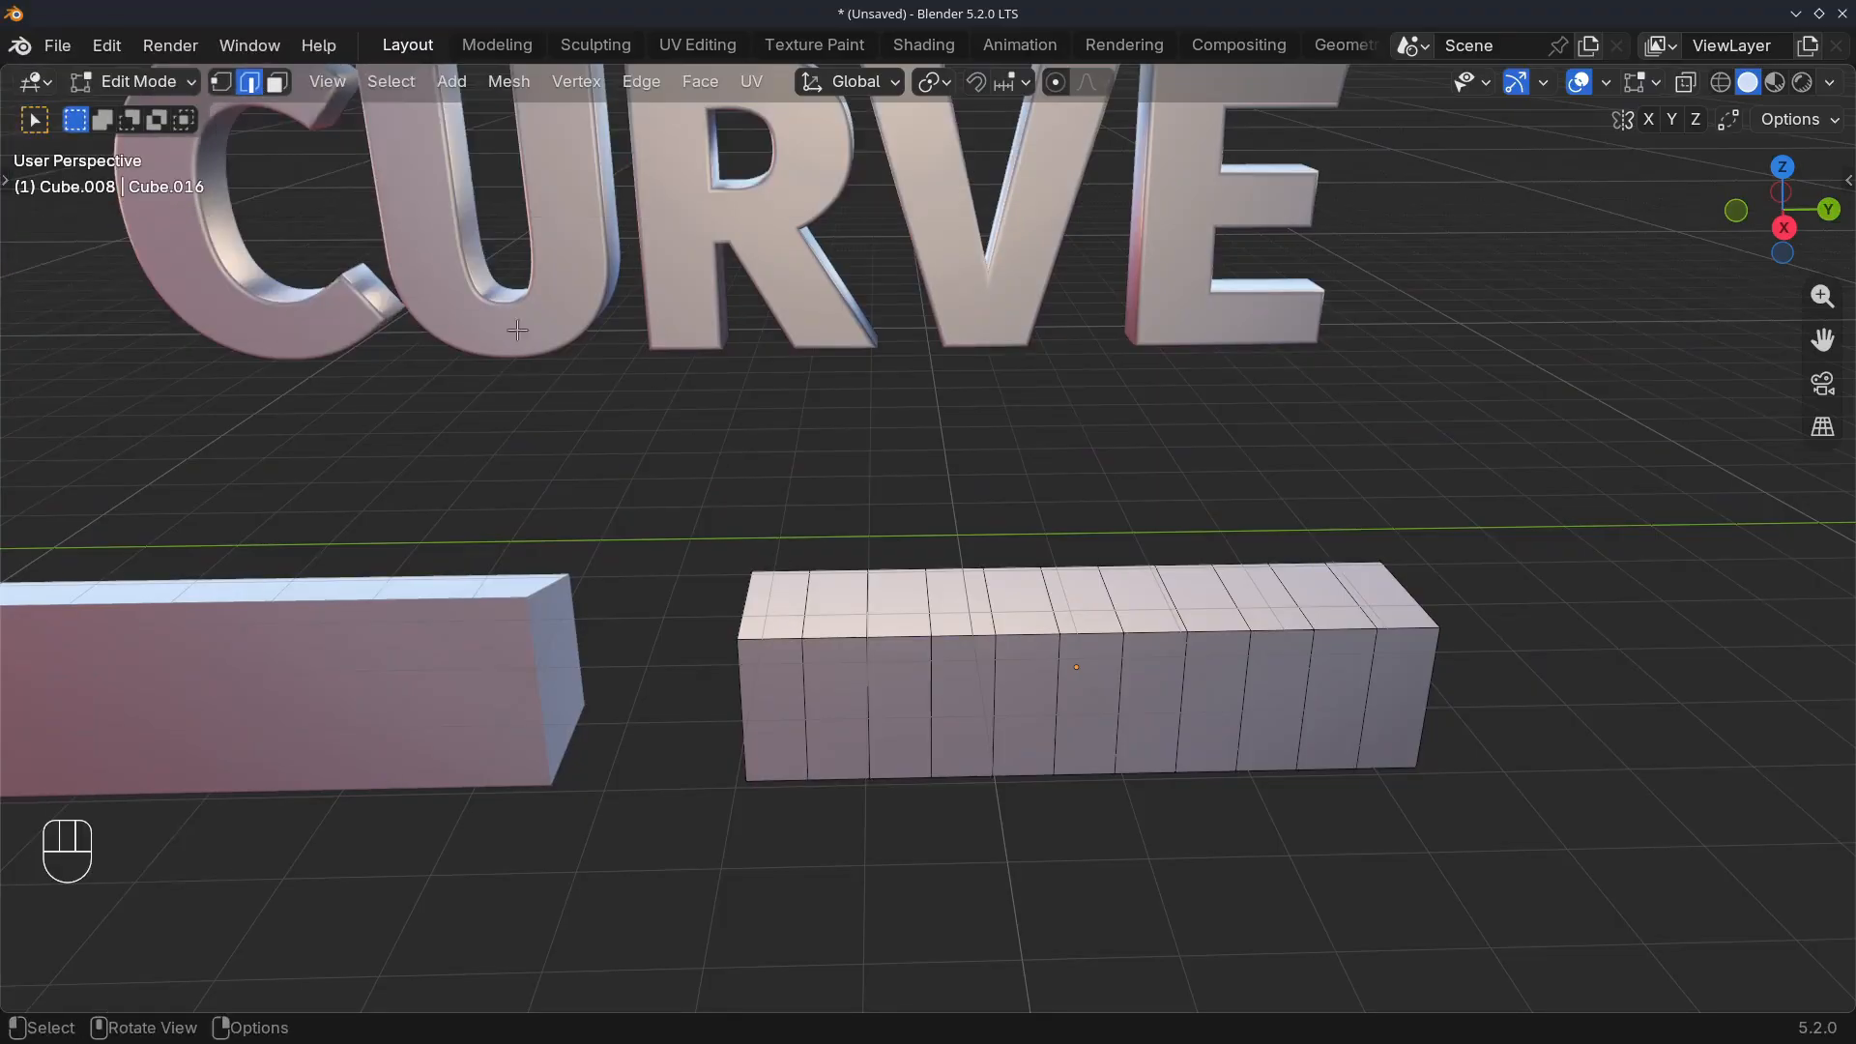
# Select the second crosswise edge from each end on the second bar's top
pyautogui.keyDown('shift'); pyautogui.click(1352, 604); pyautogui.keyUp('shift')
pyautogui.moveTo(812, 645)
pyautogui.mouseDown(button='middle')
pyautogui.moveTo(854, 646)
pyautogui.moveTo(794, 647)
pyautogui.mouseUp(button='middle')
pyautogui.scroll(-1, 851, 647)
pyautogui.scroll(2, 770, 642)
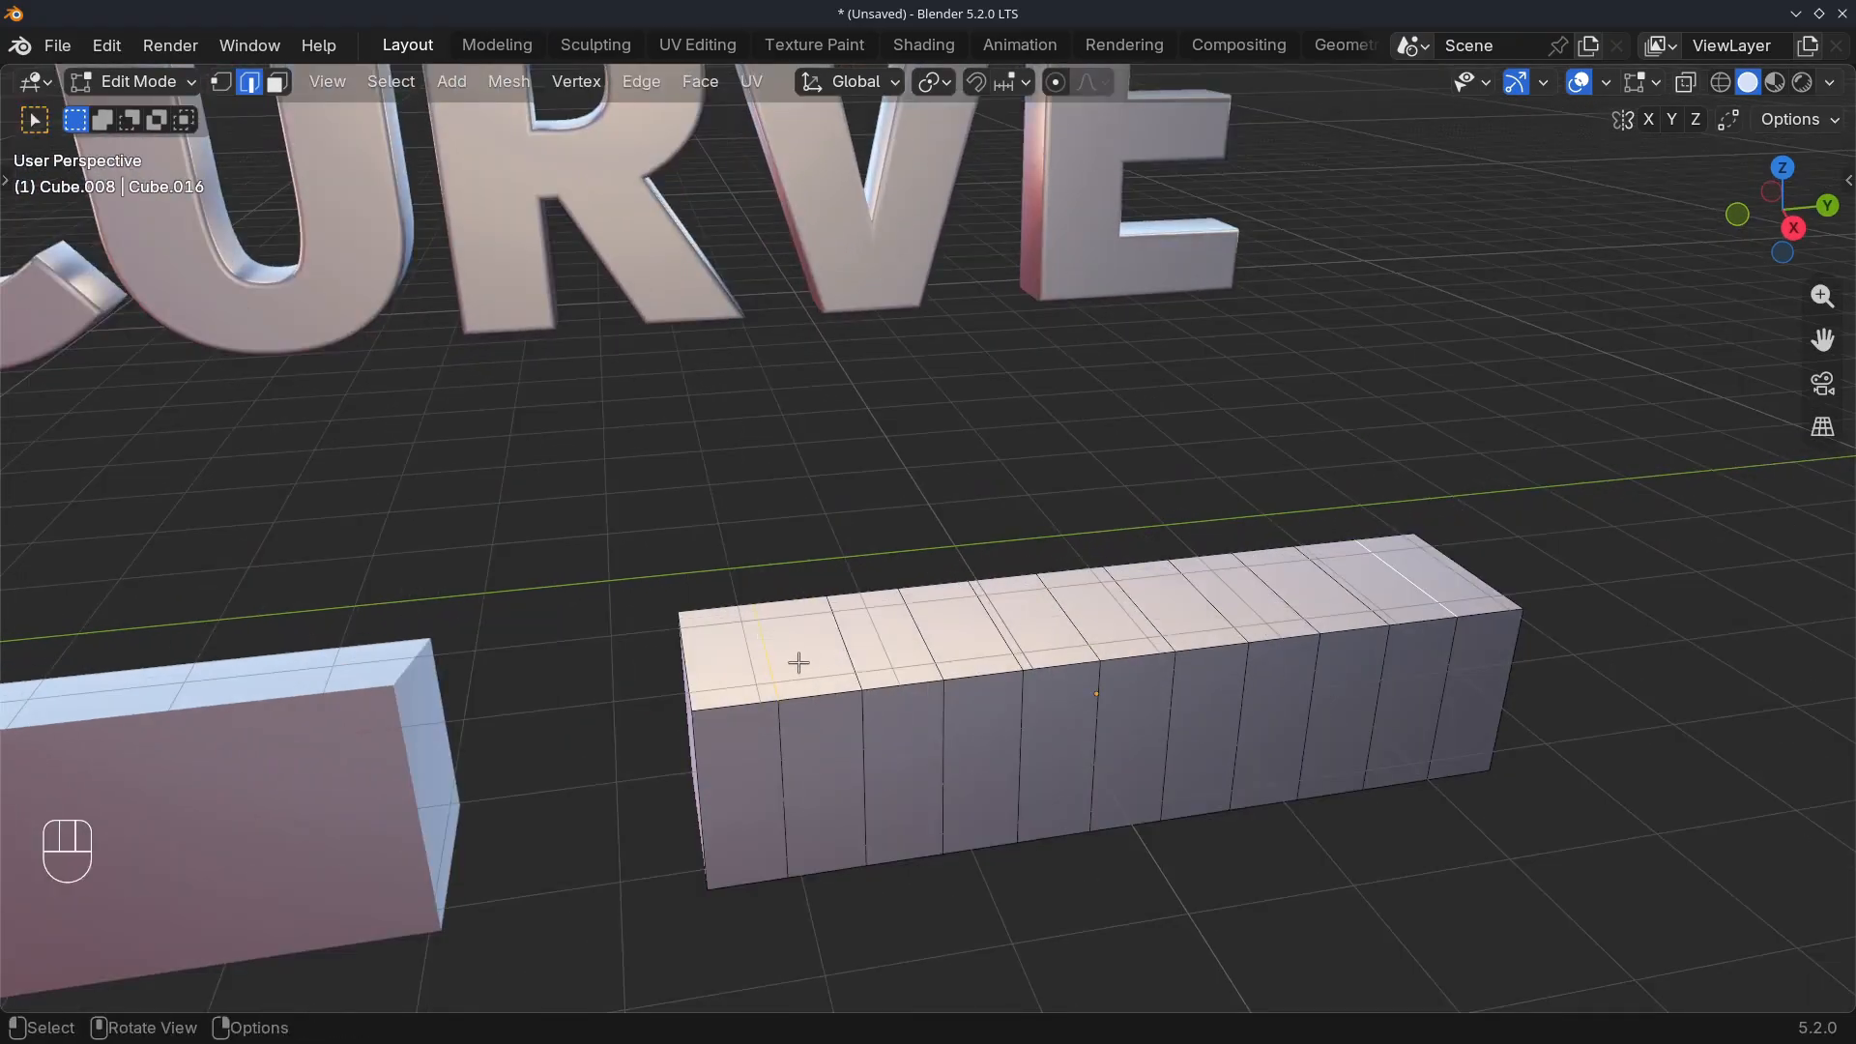
# Raise the two selected crosswise edges on the second bar's top about 0.573 m along Z
pyautogui.press('g')
pyautogui.press('z')
pyautogui.click(792, 606)
# Apply LoopTools Curve to the two raised crosswise edges and inspect the second bar's arched top
pyautogui.hotkey('ctrl', 'e')
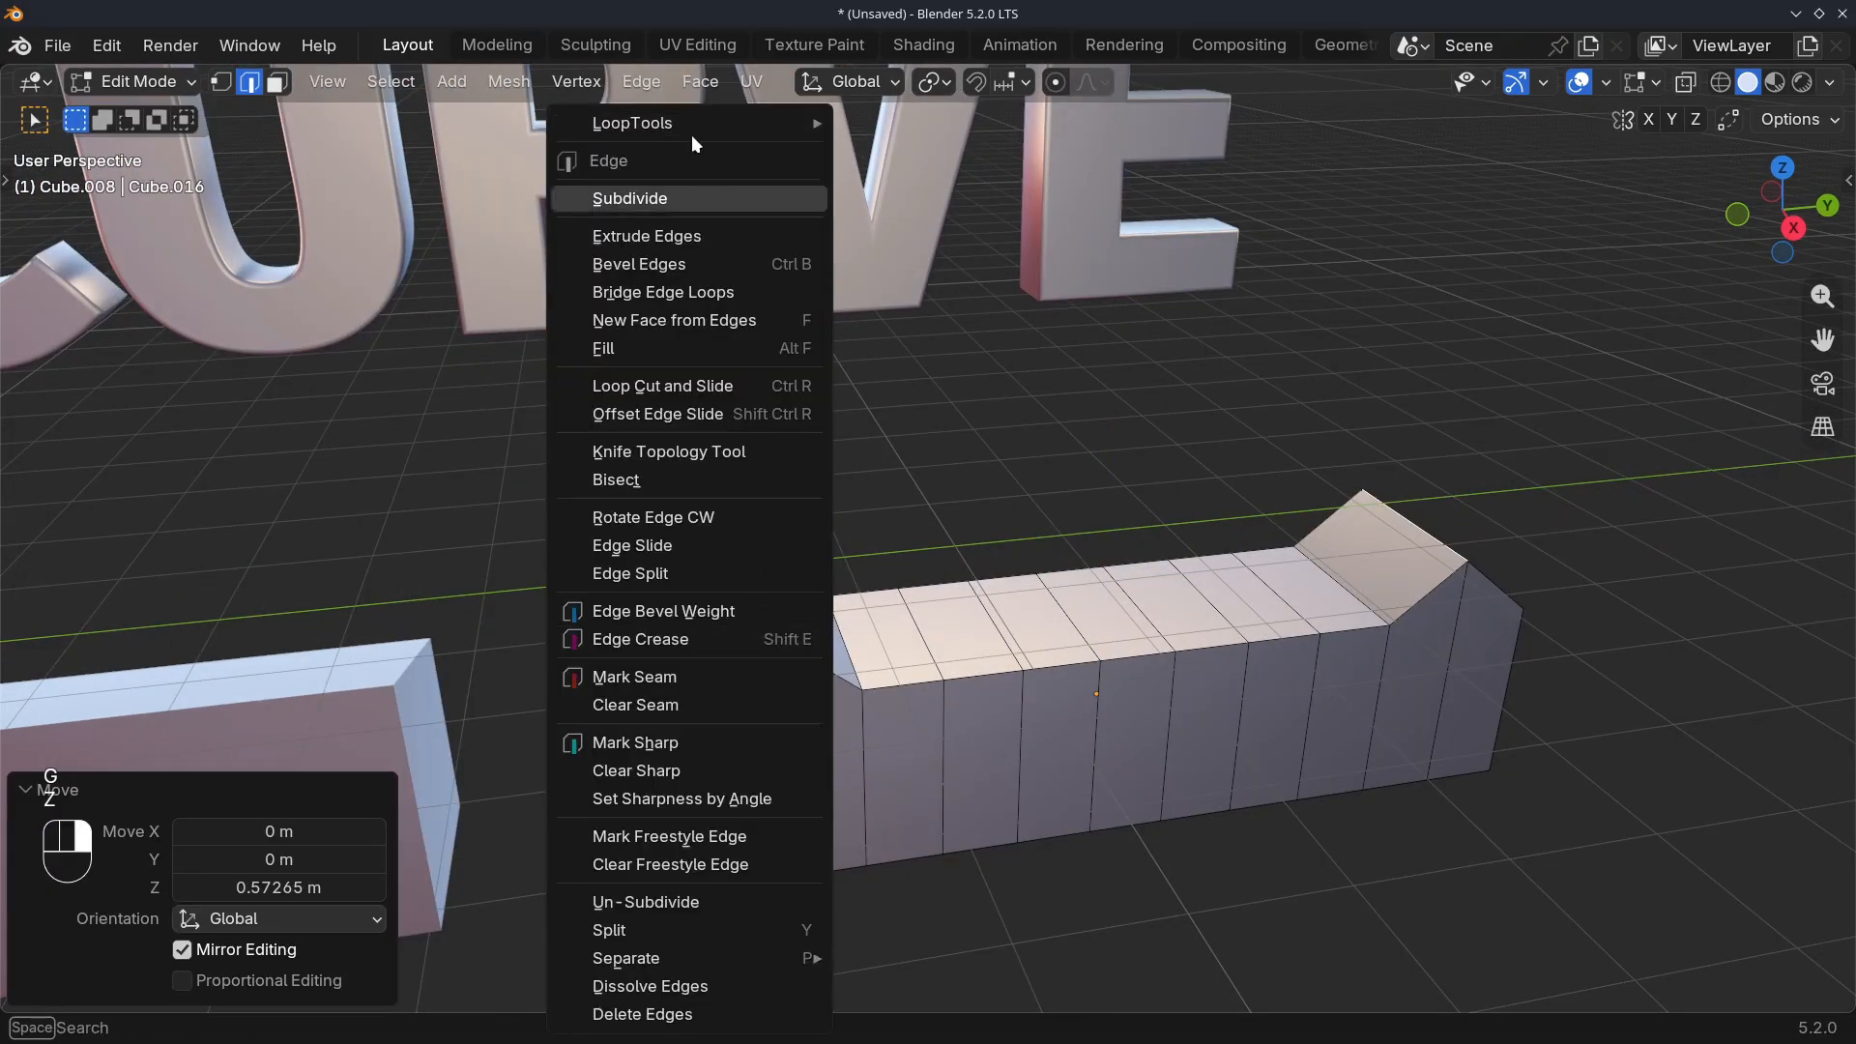
pyautogui.moveTo(679, 135)
pyautogui.click(957, 178)
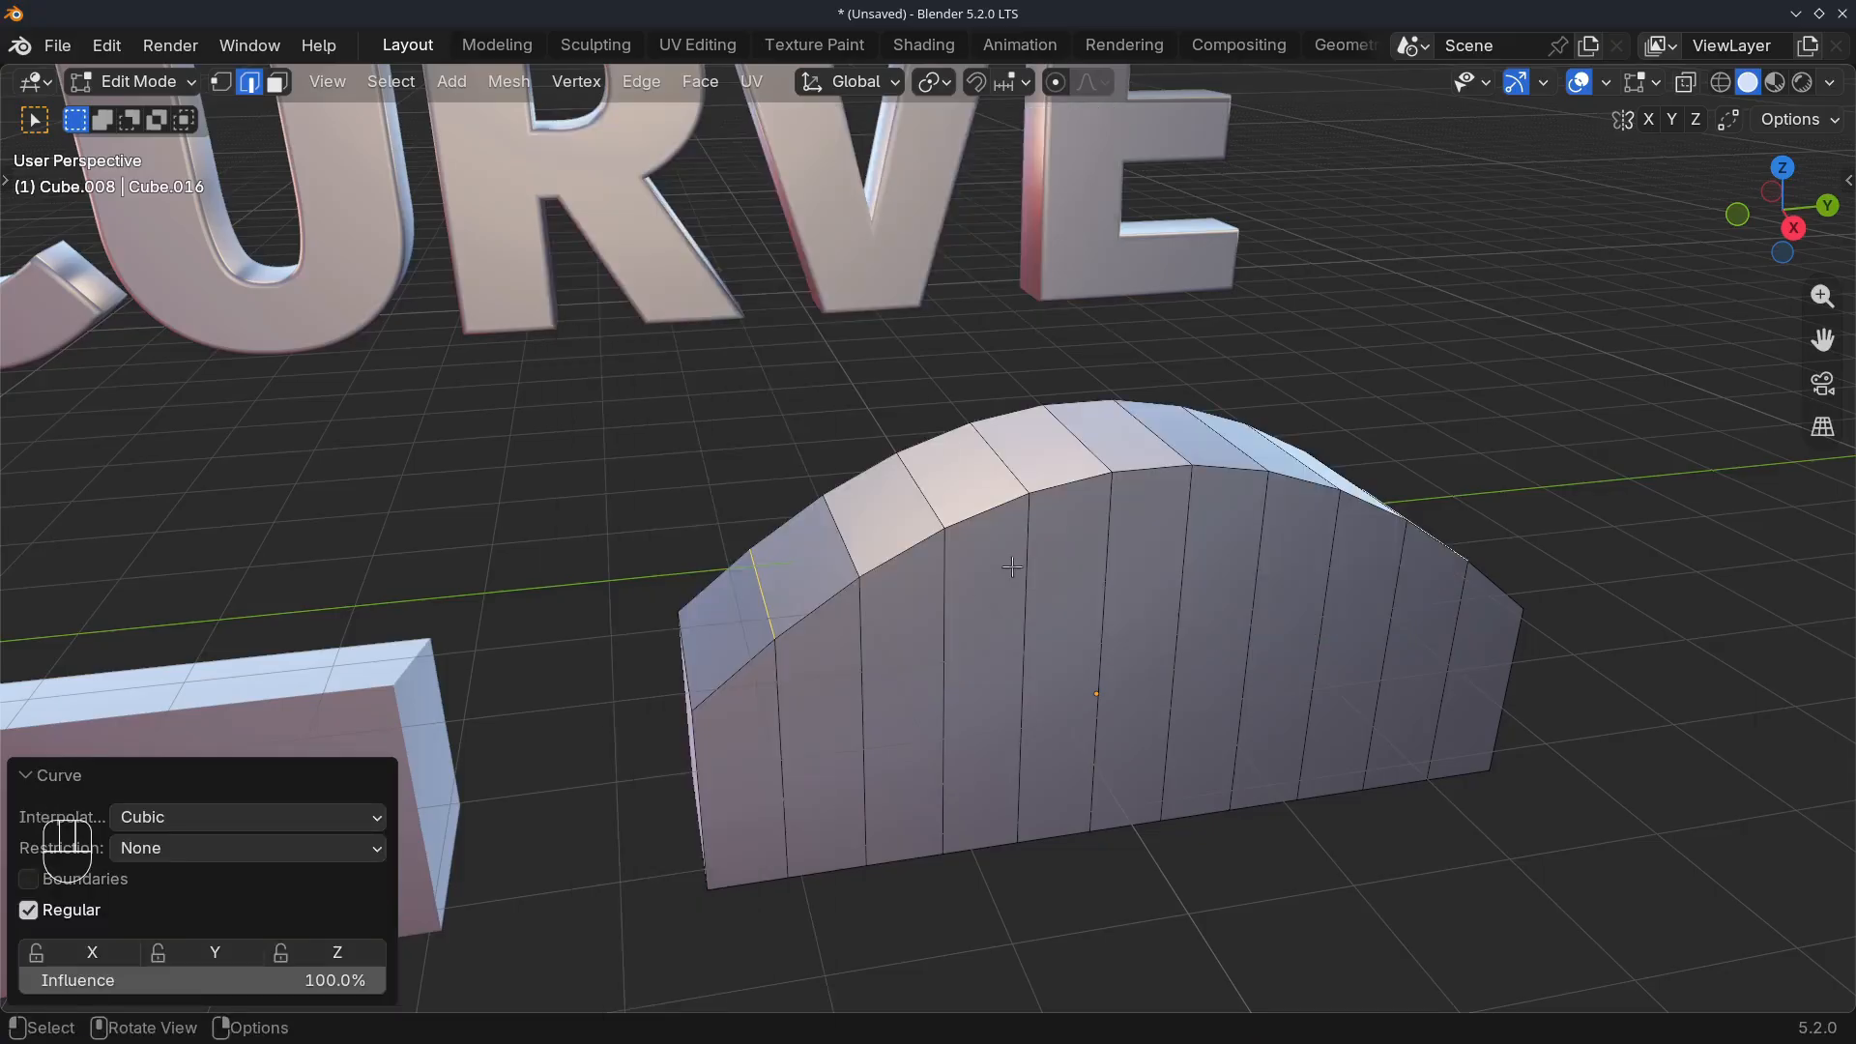
pyautogui.moveTo(1012, 567); pyautogui.dragTo(831, 489, button='middle')
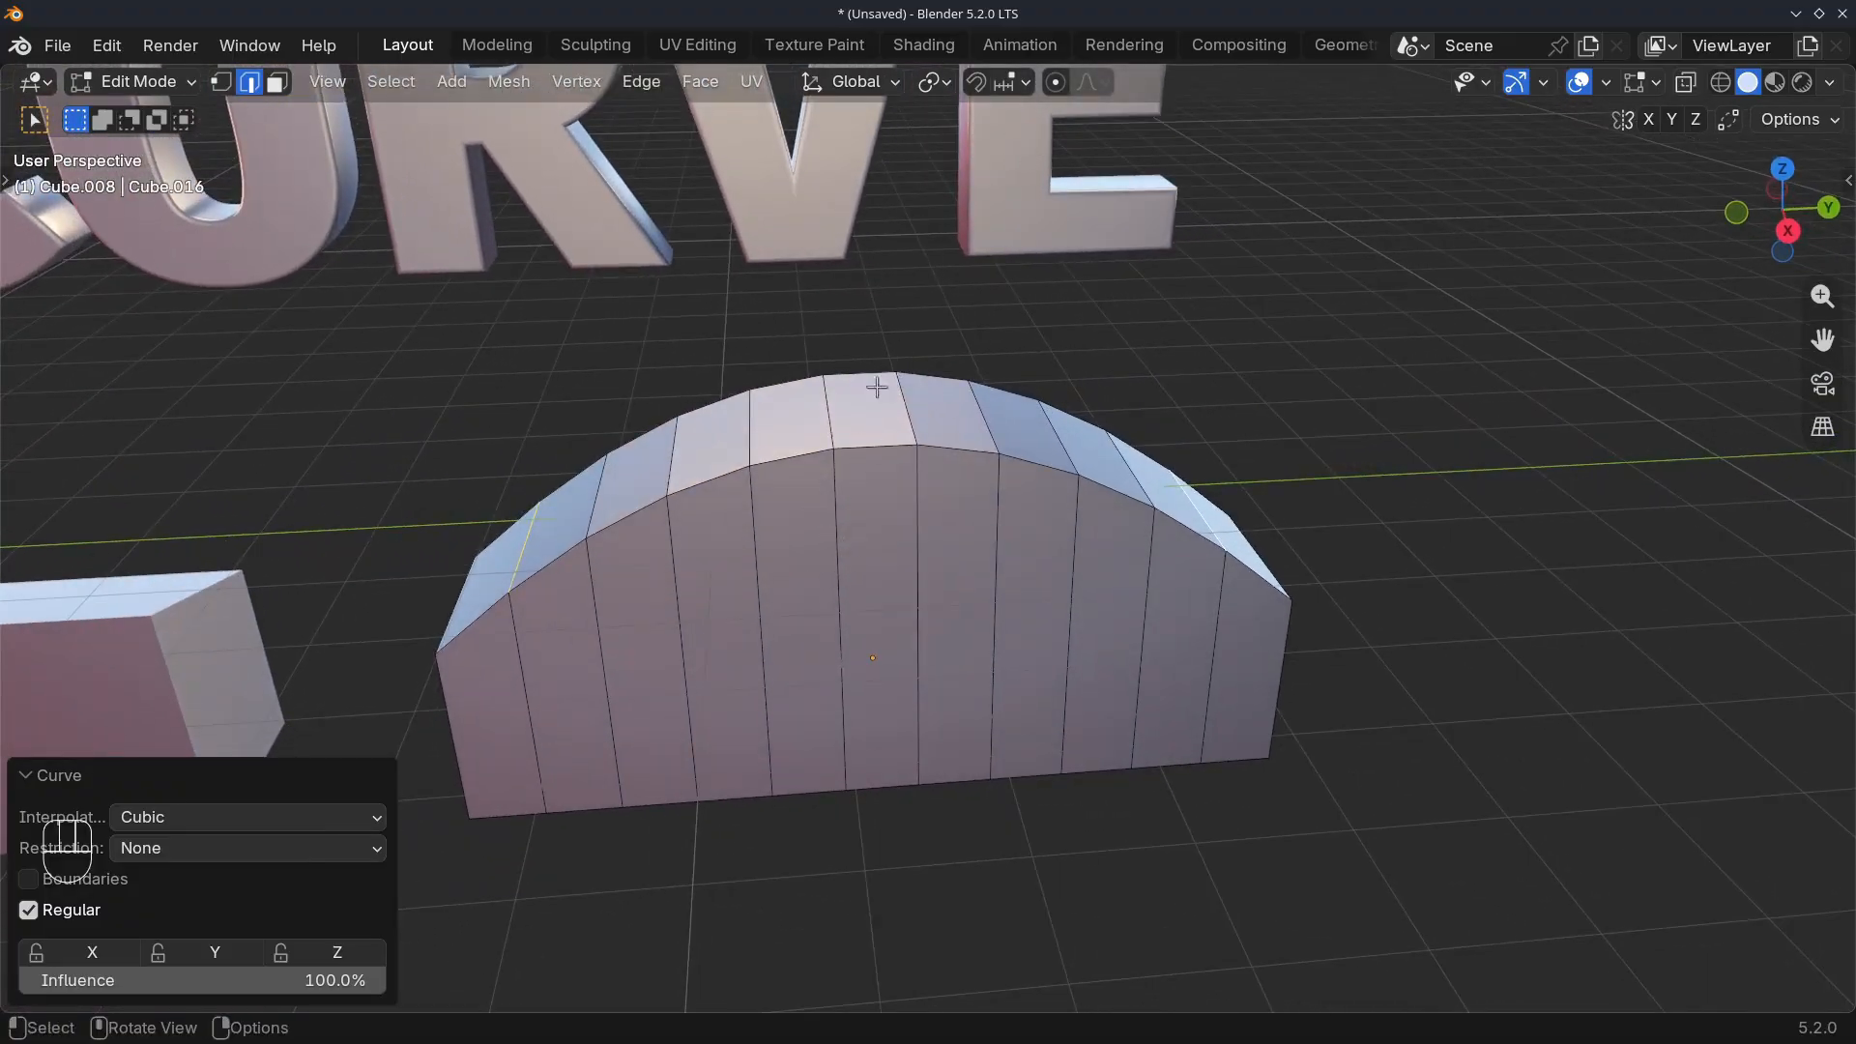
# Undo the curve and the edge raise, and try raising the bar's middle crosswise top edge along Z with proportional editing
pyautogui.hotkey('ctrl', 'z')
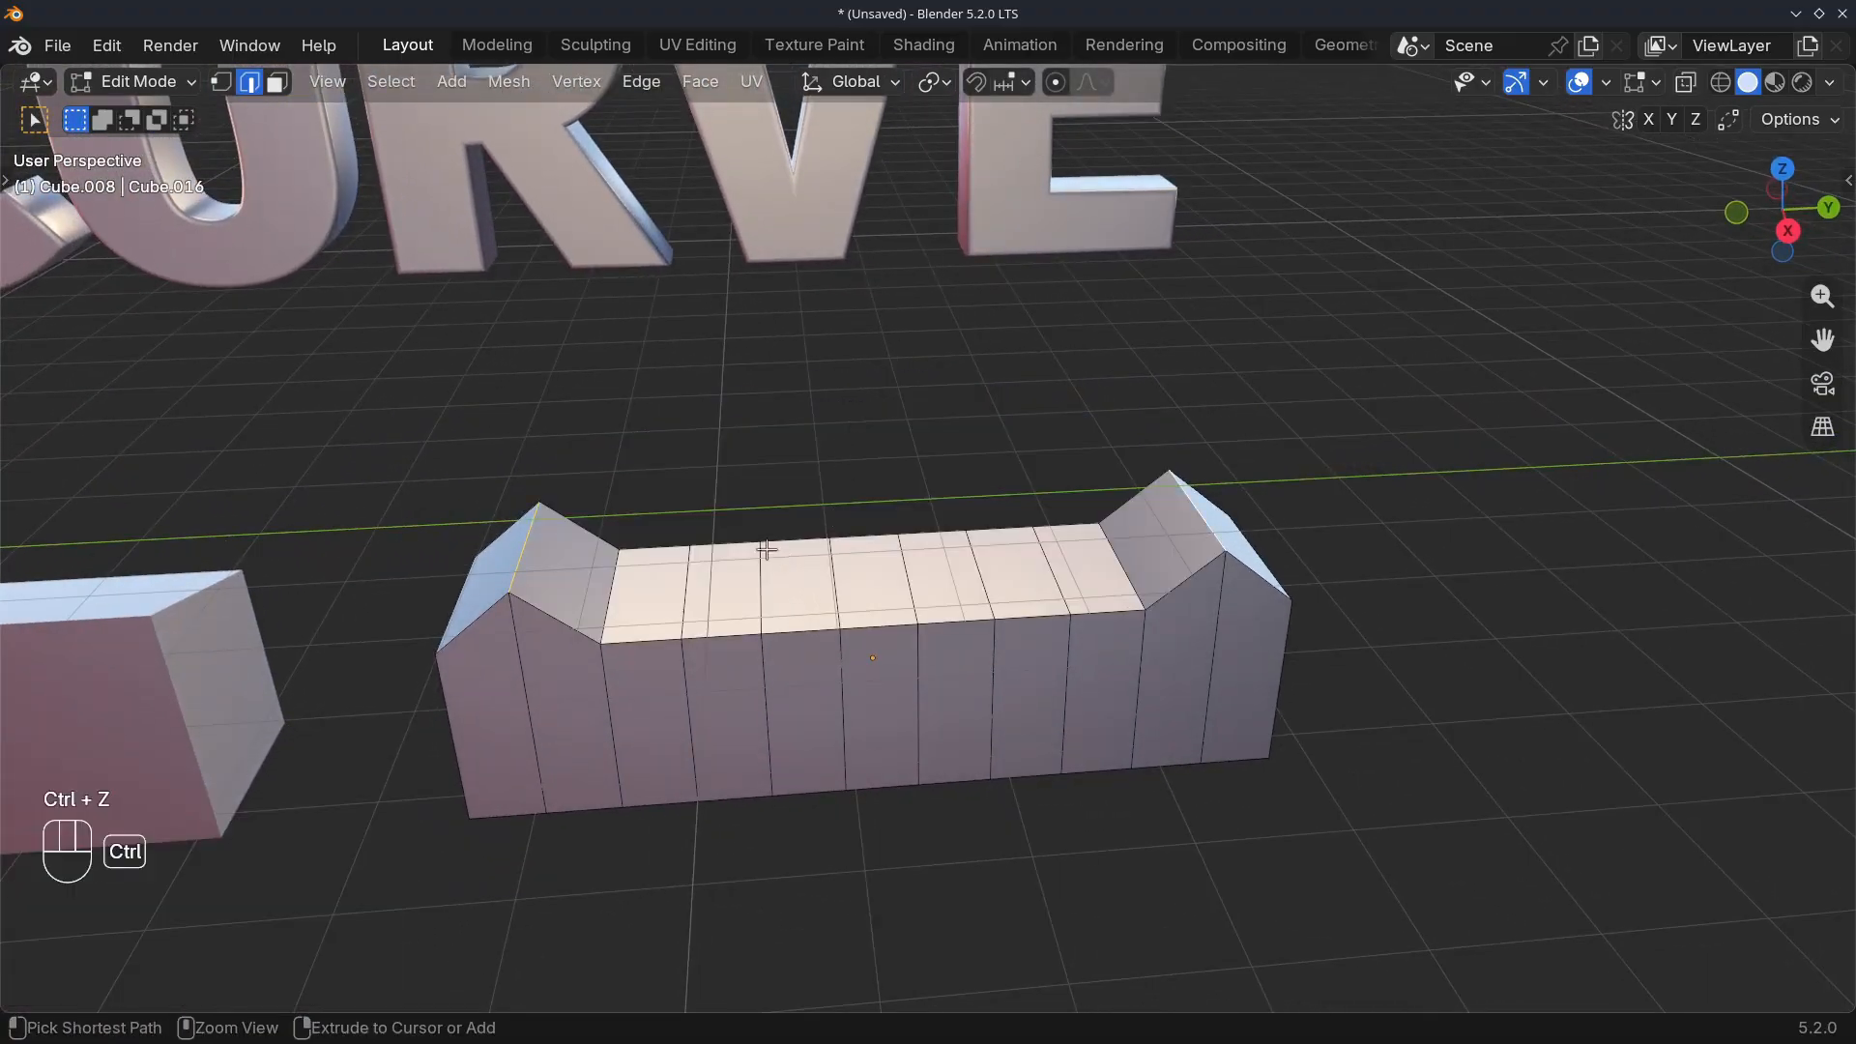
pyautogui.hotkey('ctrl', 'z')
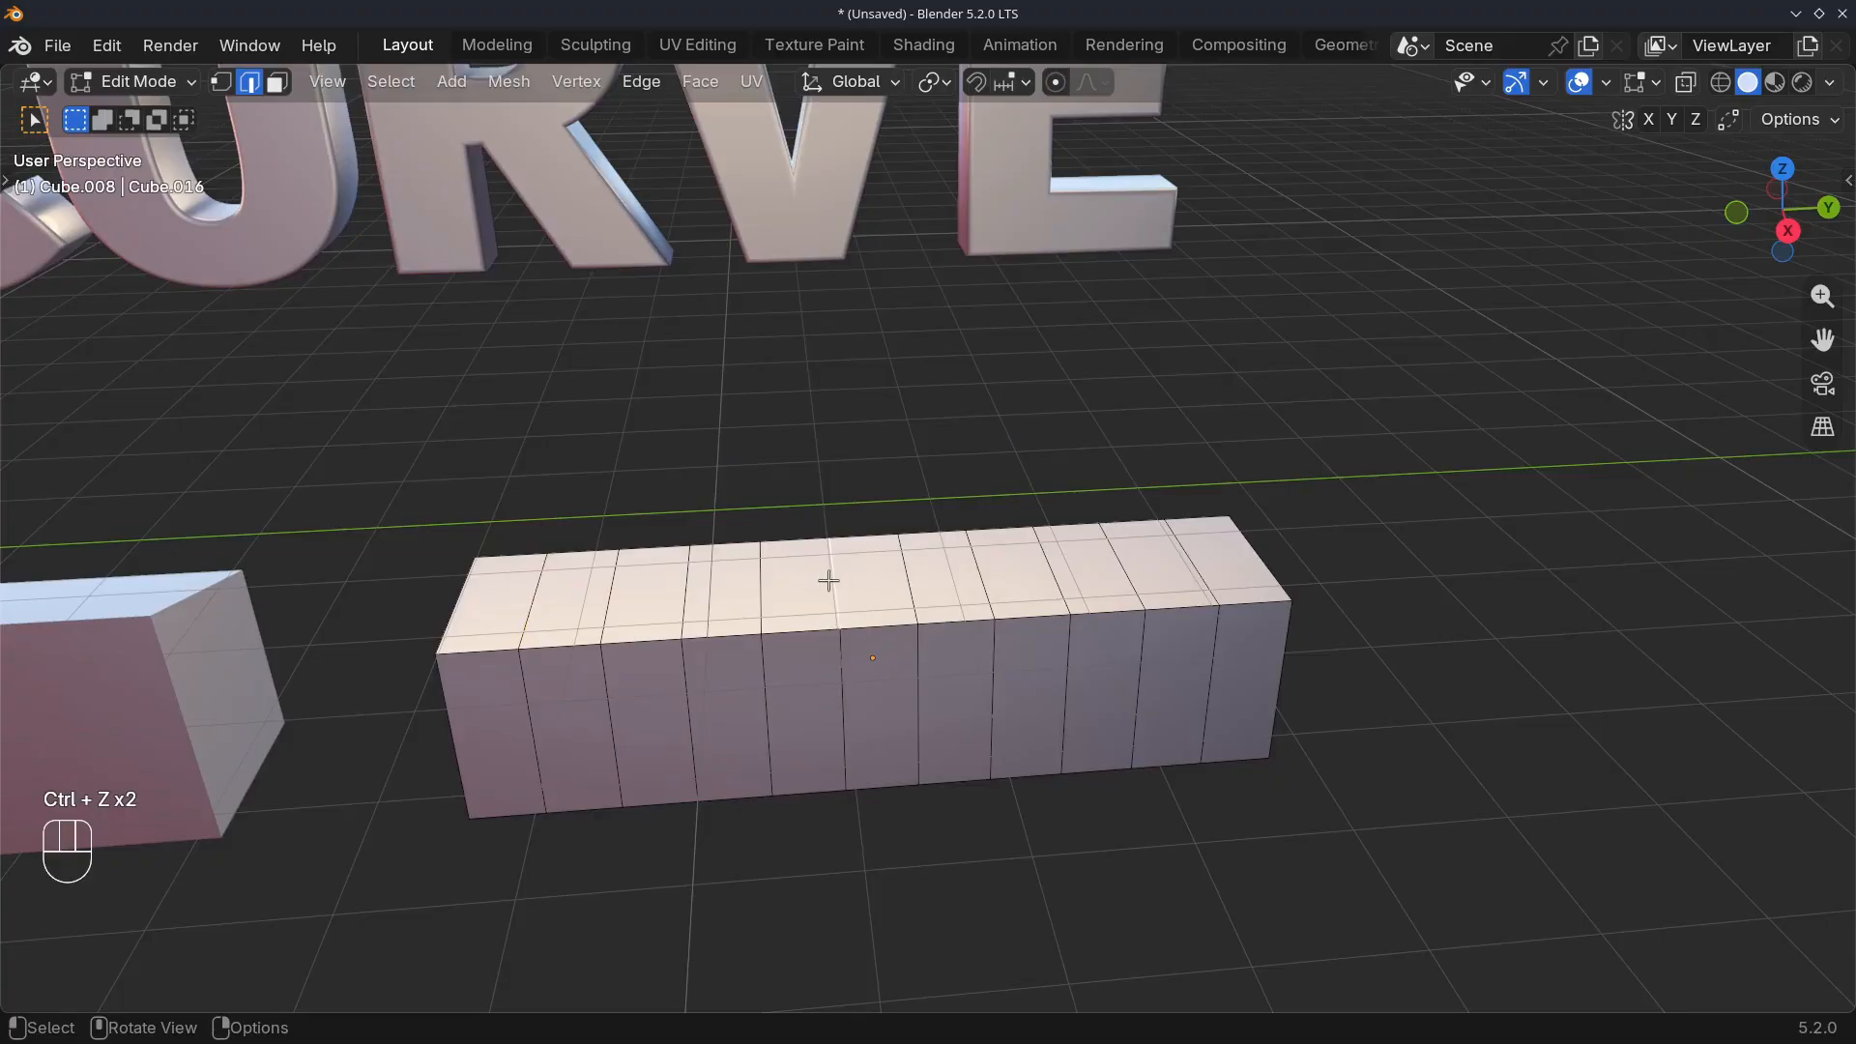
pyautogui.press('o')
pyautogui.moveTo(829, 579)
pyautogui.mouseDown(button='middle')
pyautogui.moveTo(808, 609)
pyautogui.moveTo(797, 586)
pyautogui.mouseUp(button='middle')
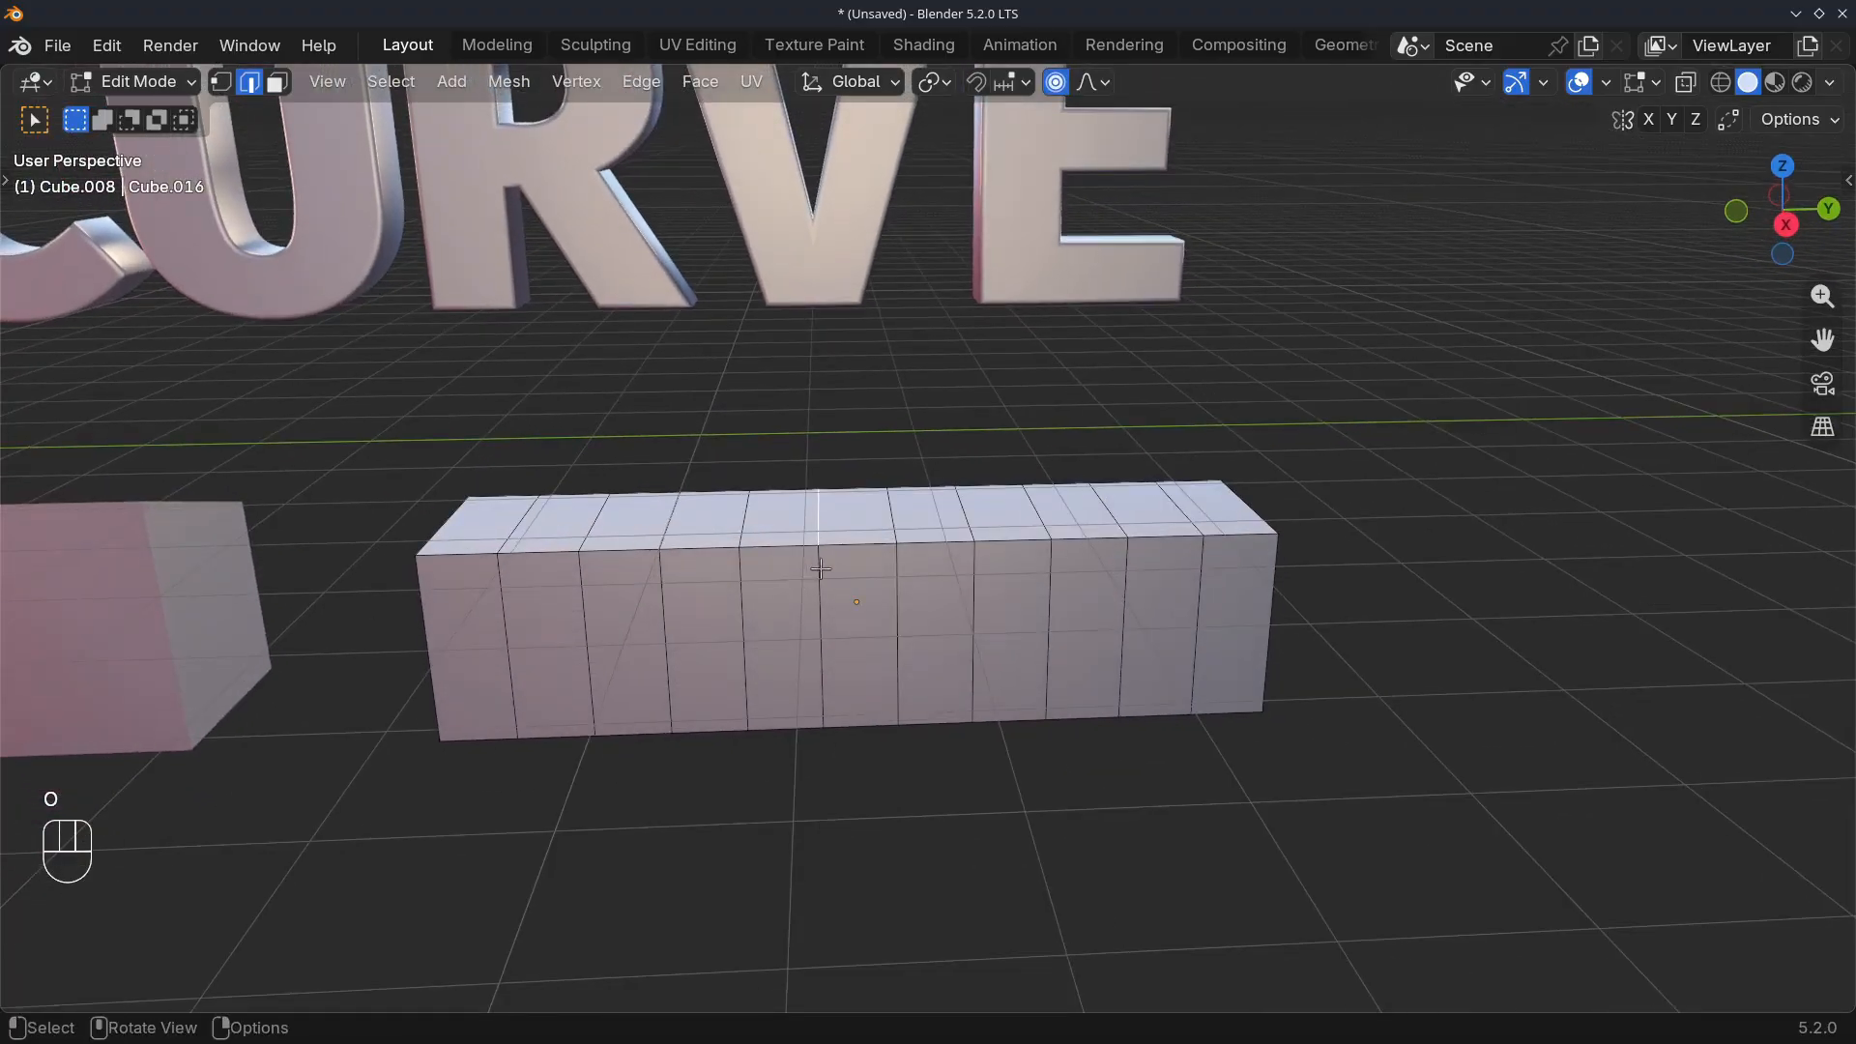
pyautogui.press('g')
pyautogui.press('z')
pyautogui.scroll(-7, 820, 541)
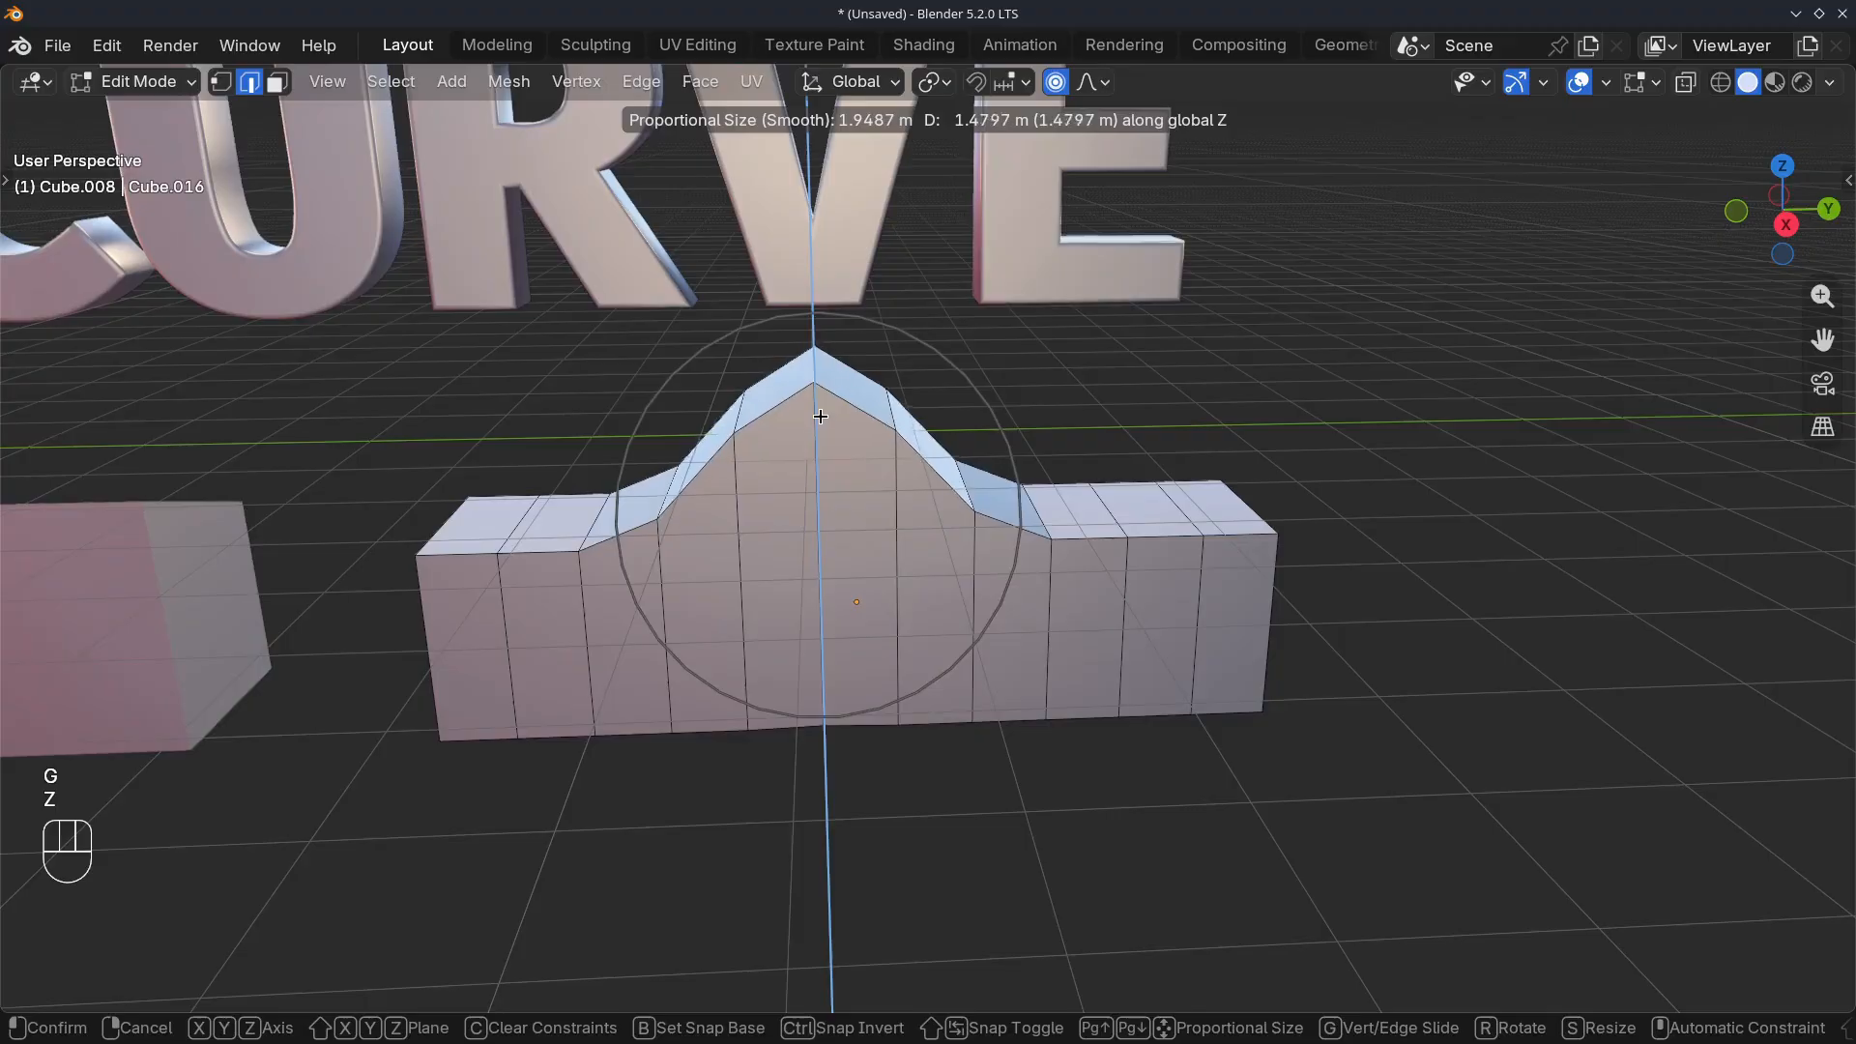
pyautogui.scroll(-5, 822, 406)
pyautogui.rightClick(827, 397)
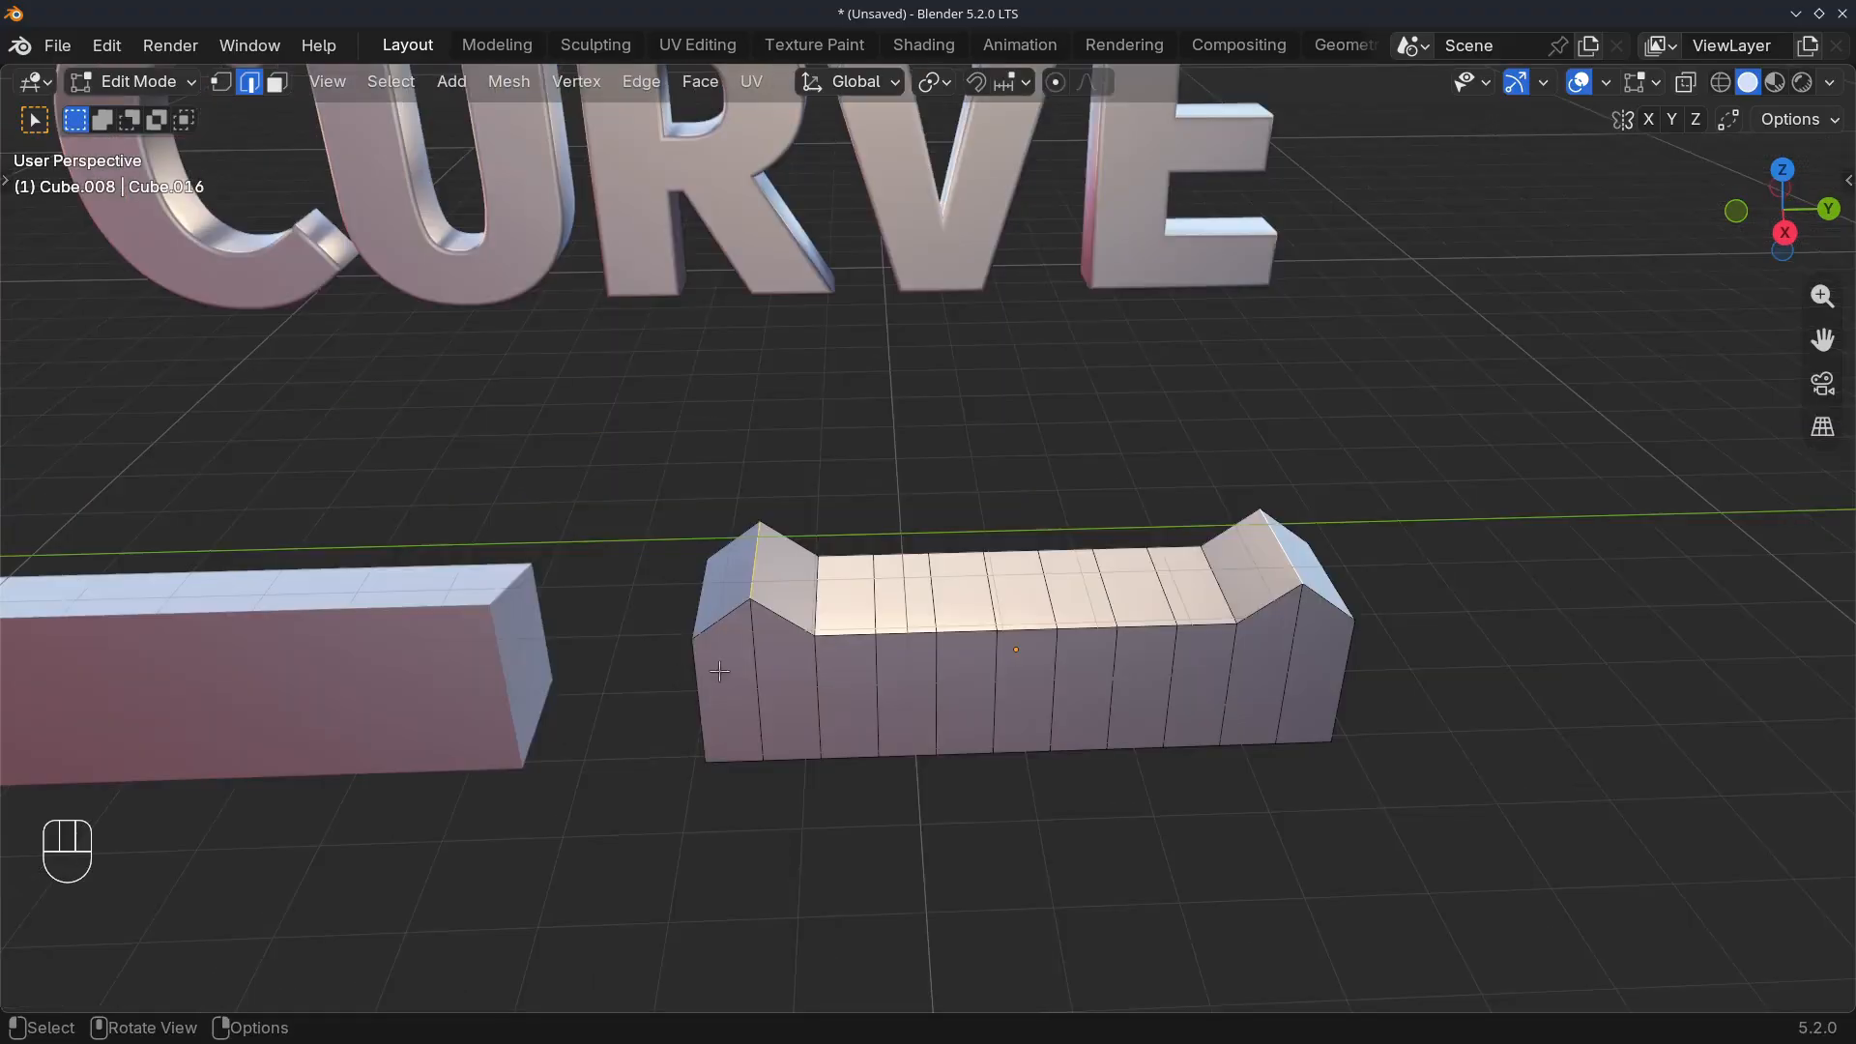
# Apply LoopTools Curve to the two raised crosswise edges with Boundaries and Regular disabled
pyautogui.hotkey('ctrl', 'e')
pyautogui.moveTo(619, 123)
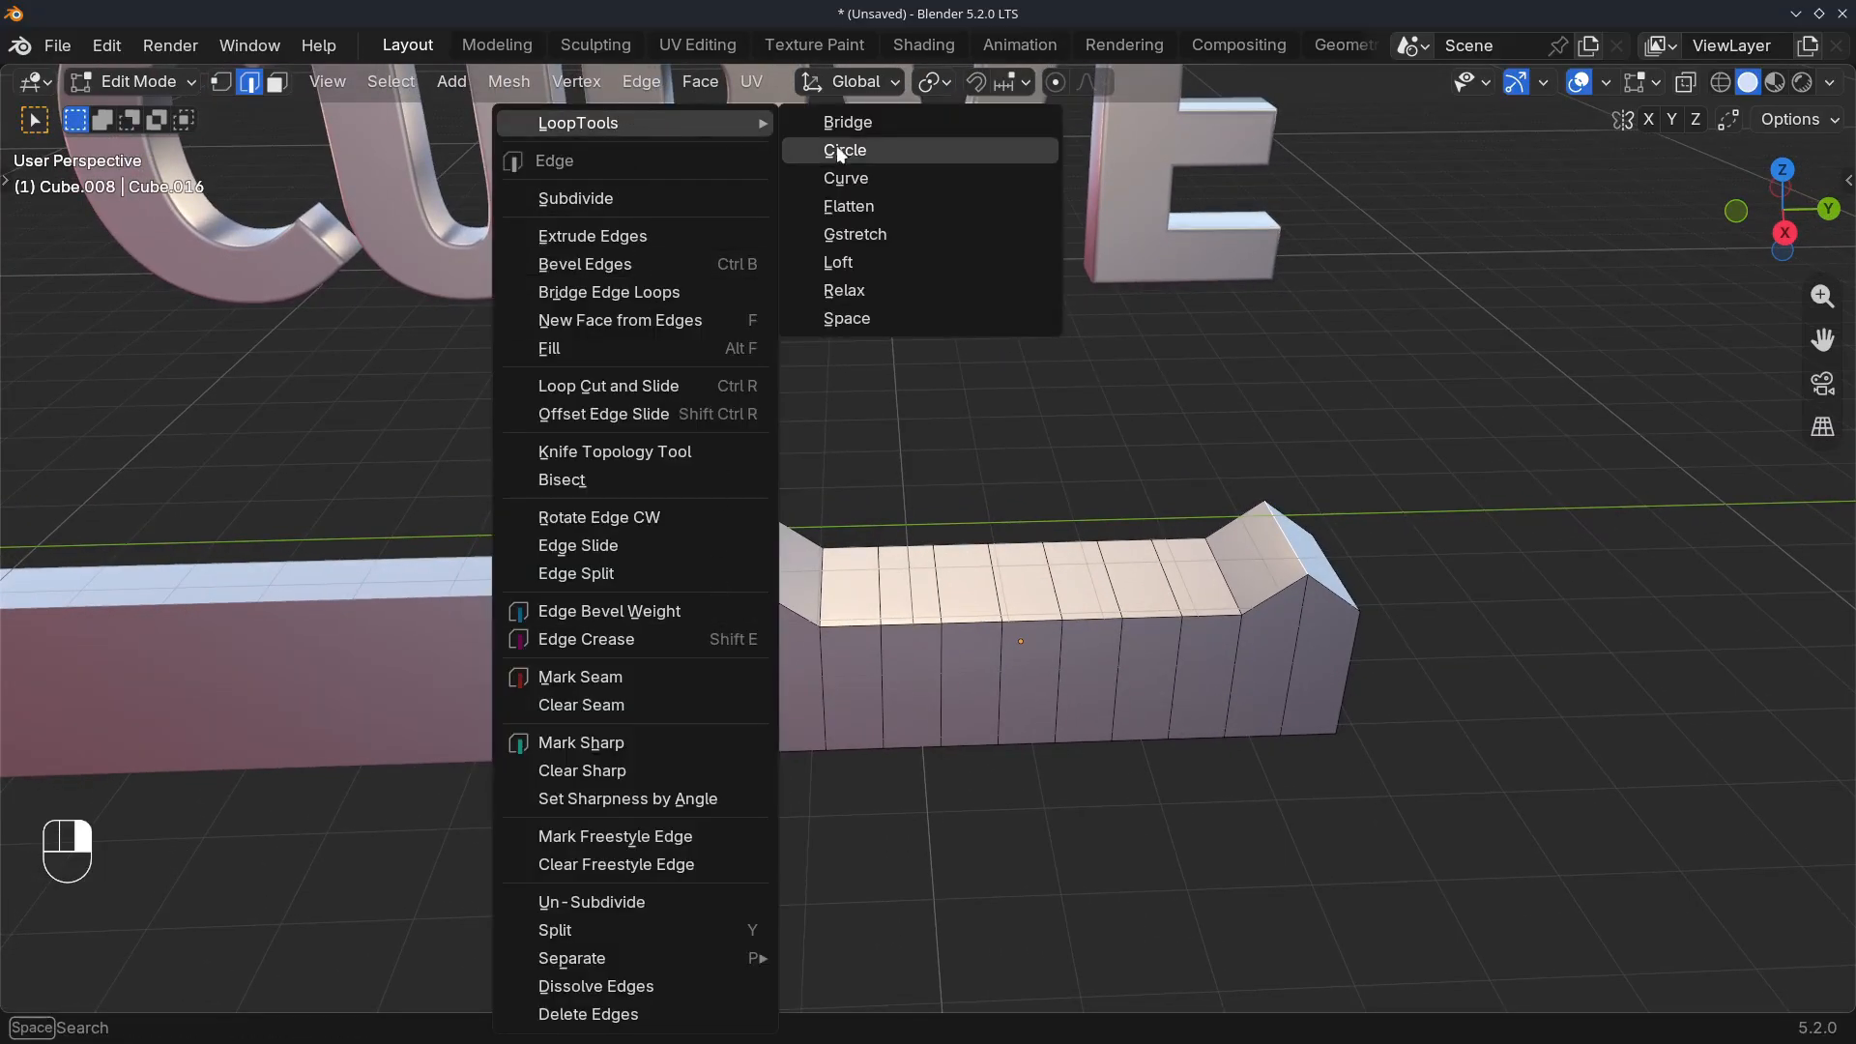
pyautogui.click(839, 176)
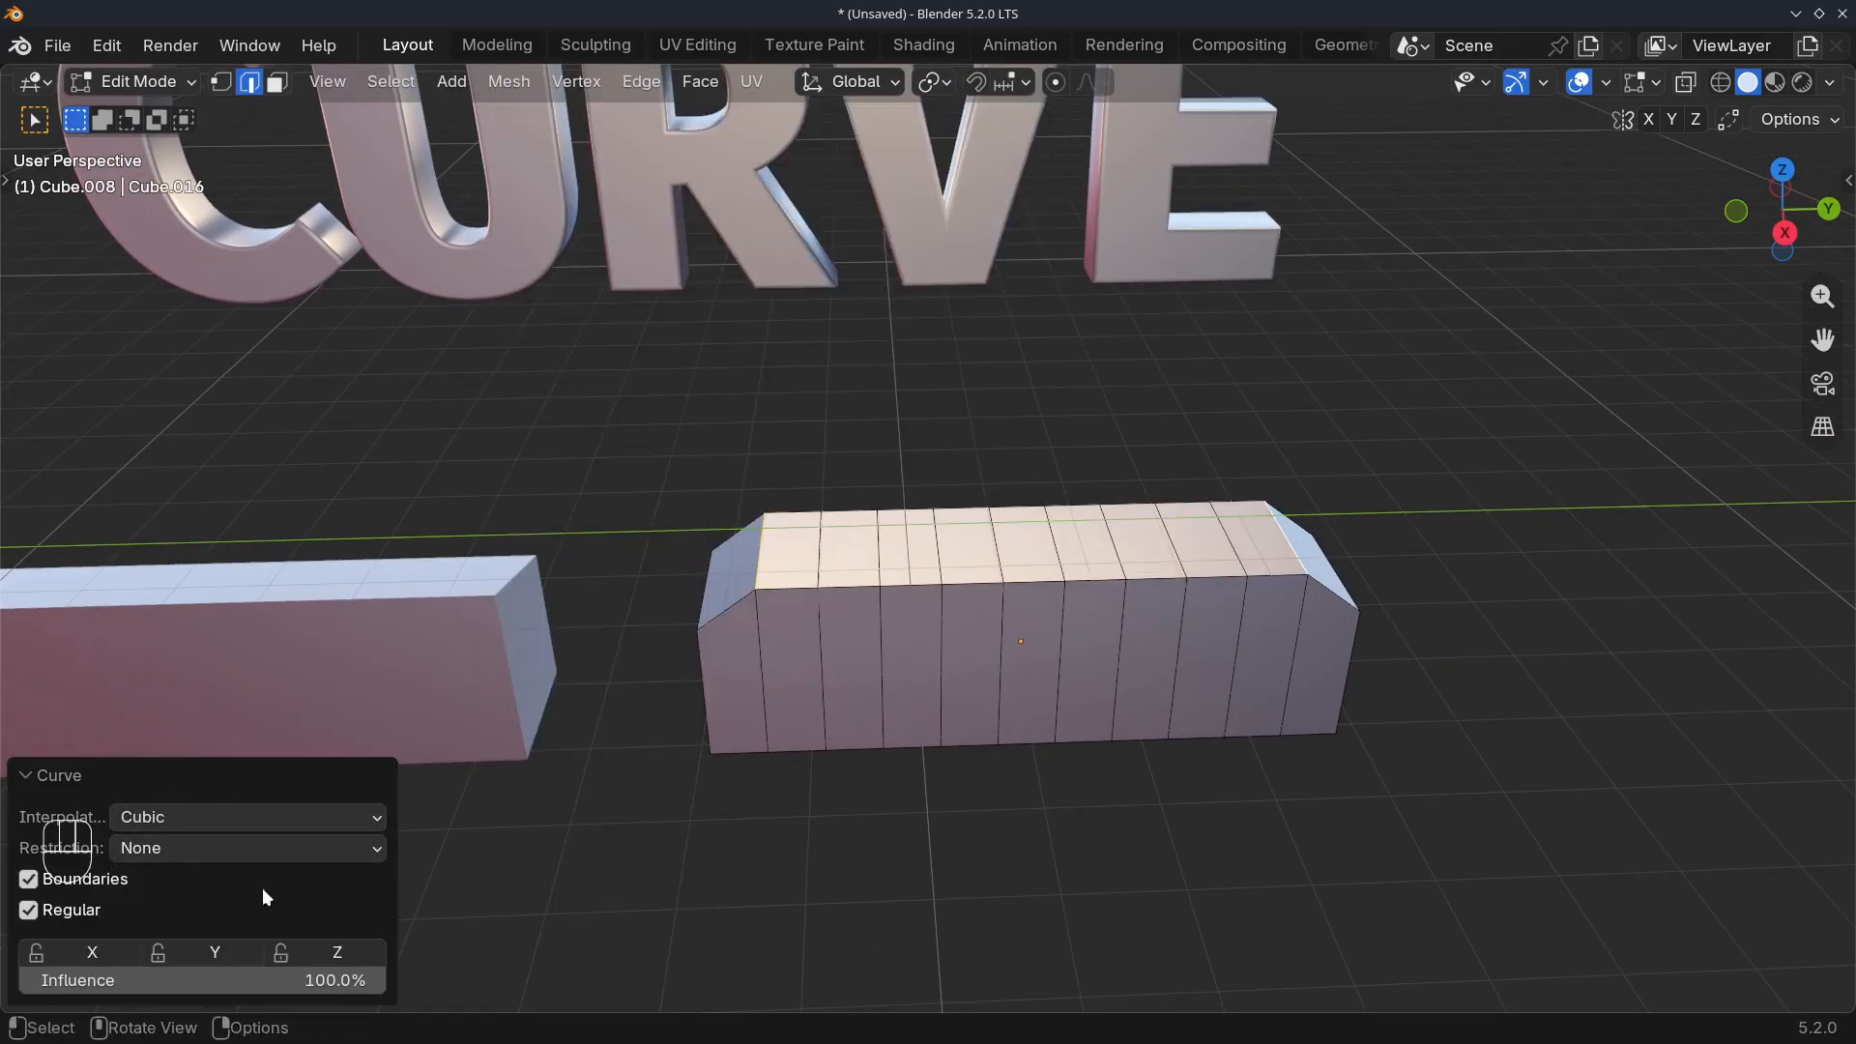
# Try Linear interpolation for the second bar's curve and return it to Cubic
pyautogui.click(195, 815)
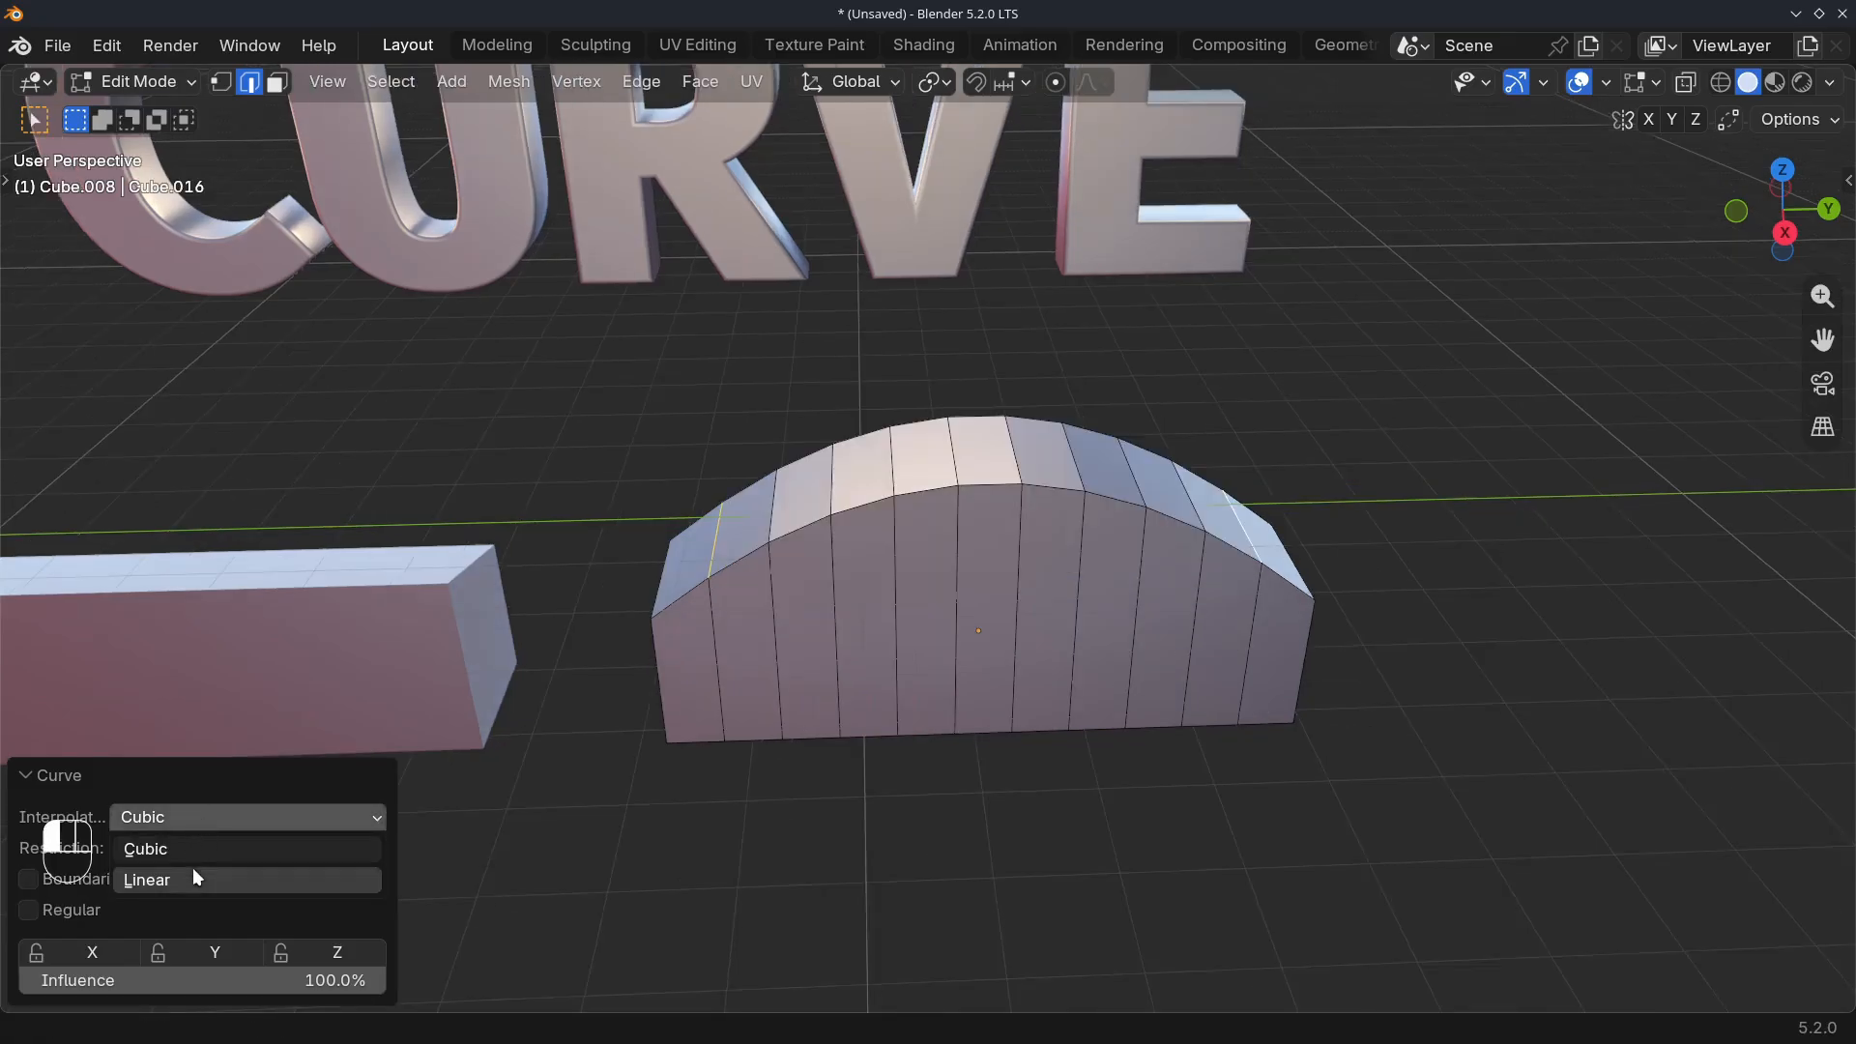
pyautogui.click(193, 874)
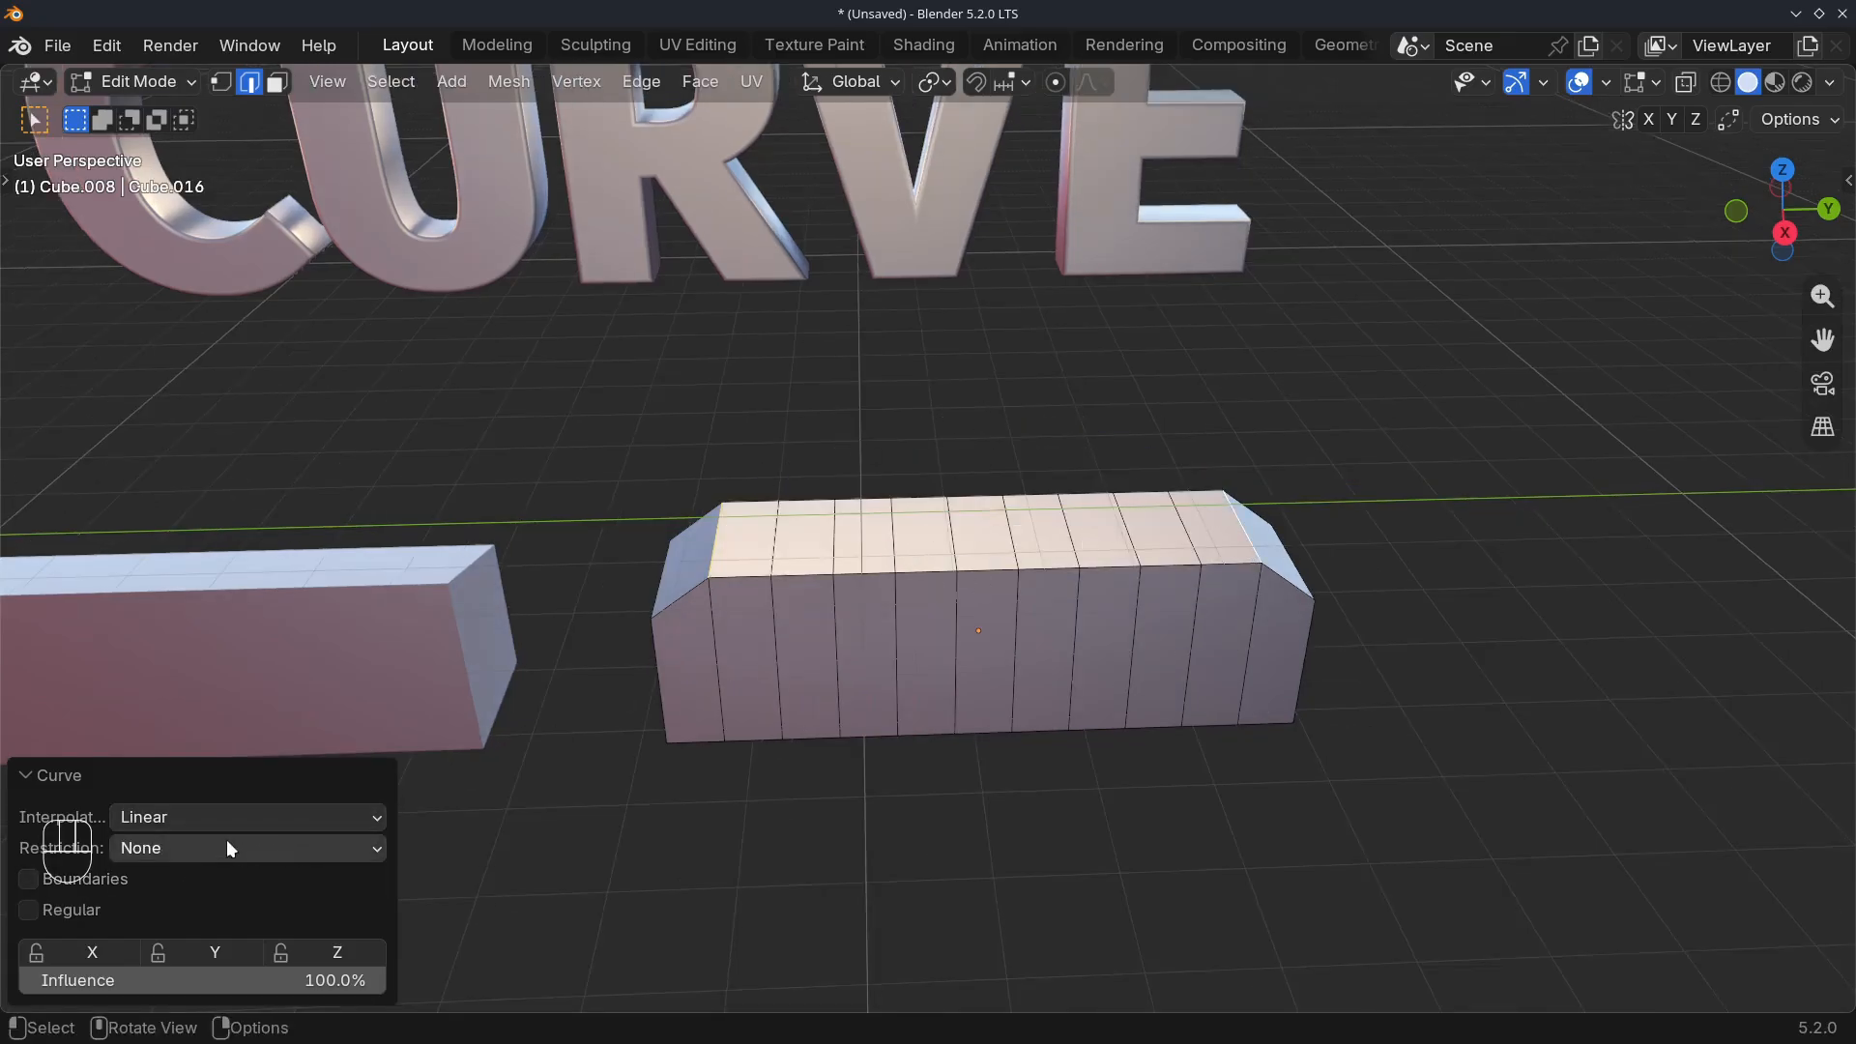
pyautogui.click(209, 820)
pyautogui.click(200, 851)
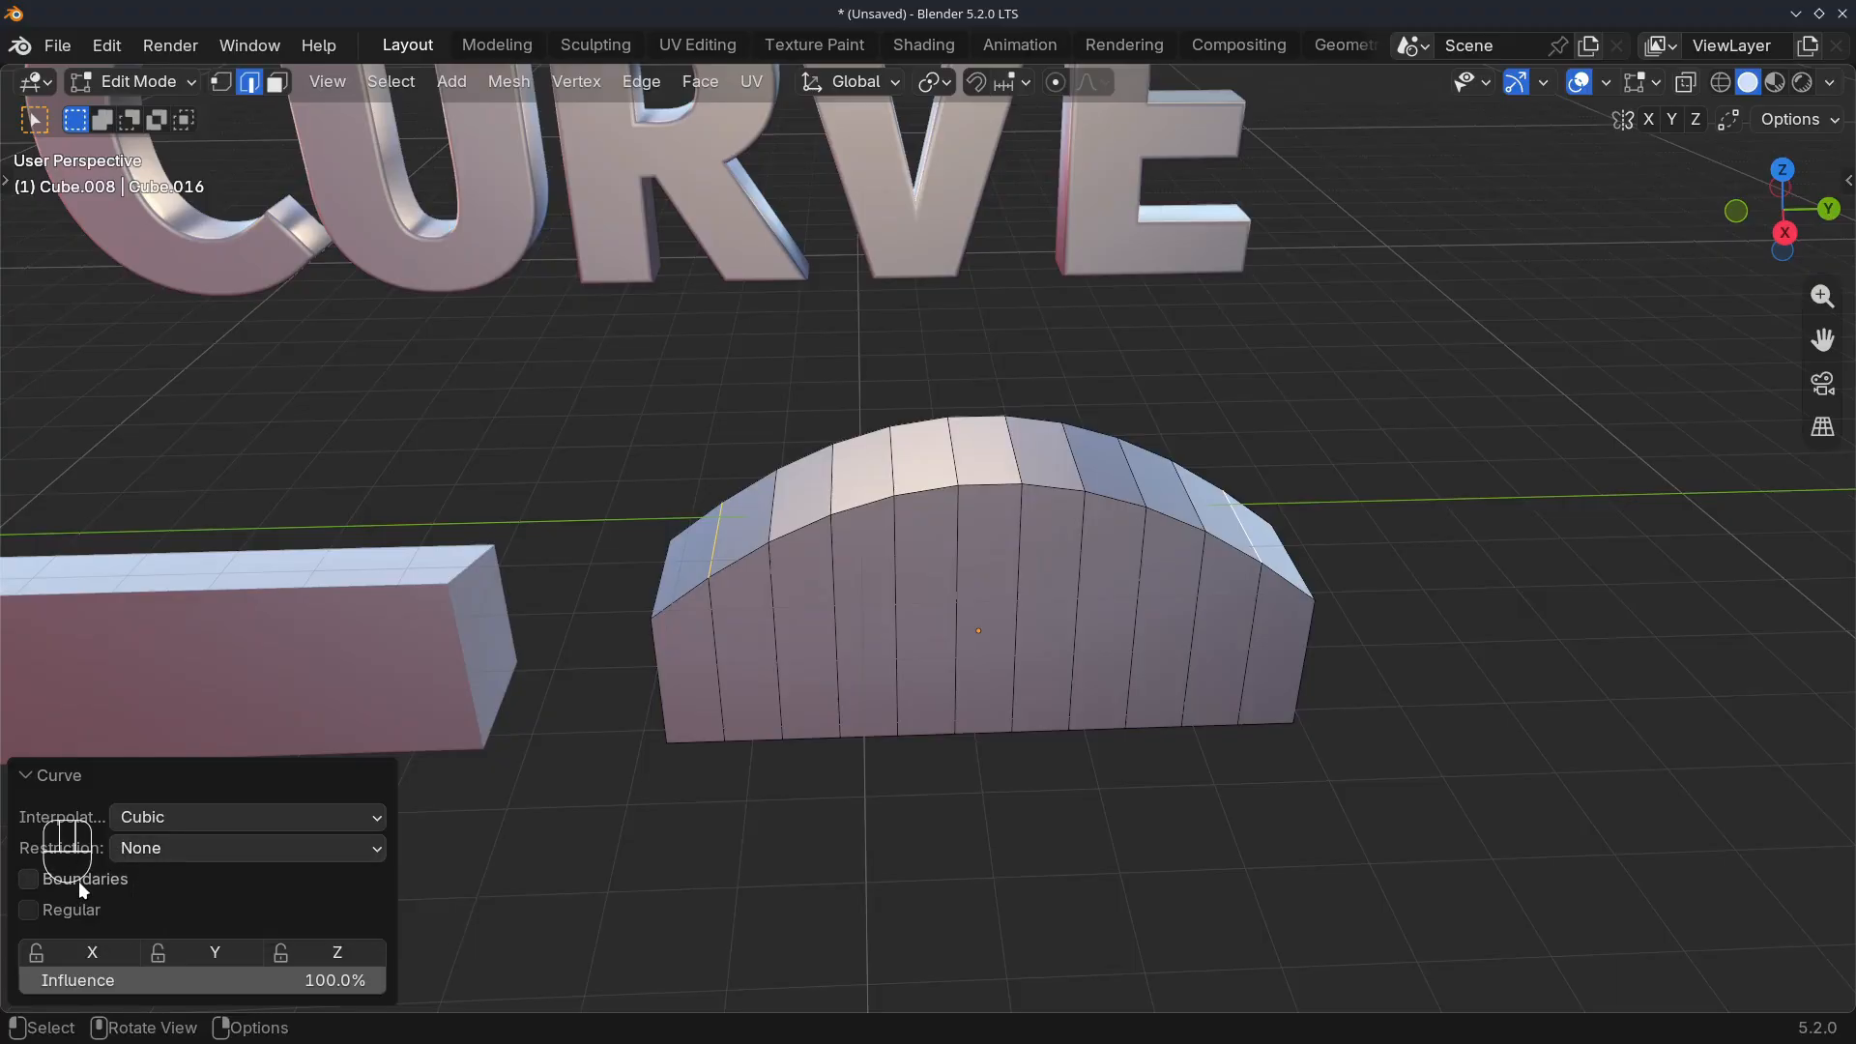
# Compare the curve with Boundaries on and off, leaving Boundaries disabled and Regular enabled, and test the Influence setting
pyautogui.click(41, 879)
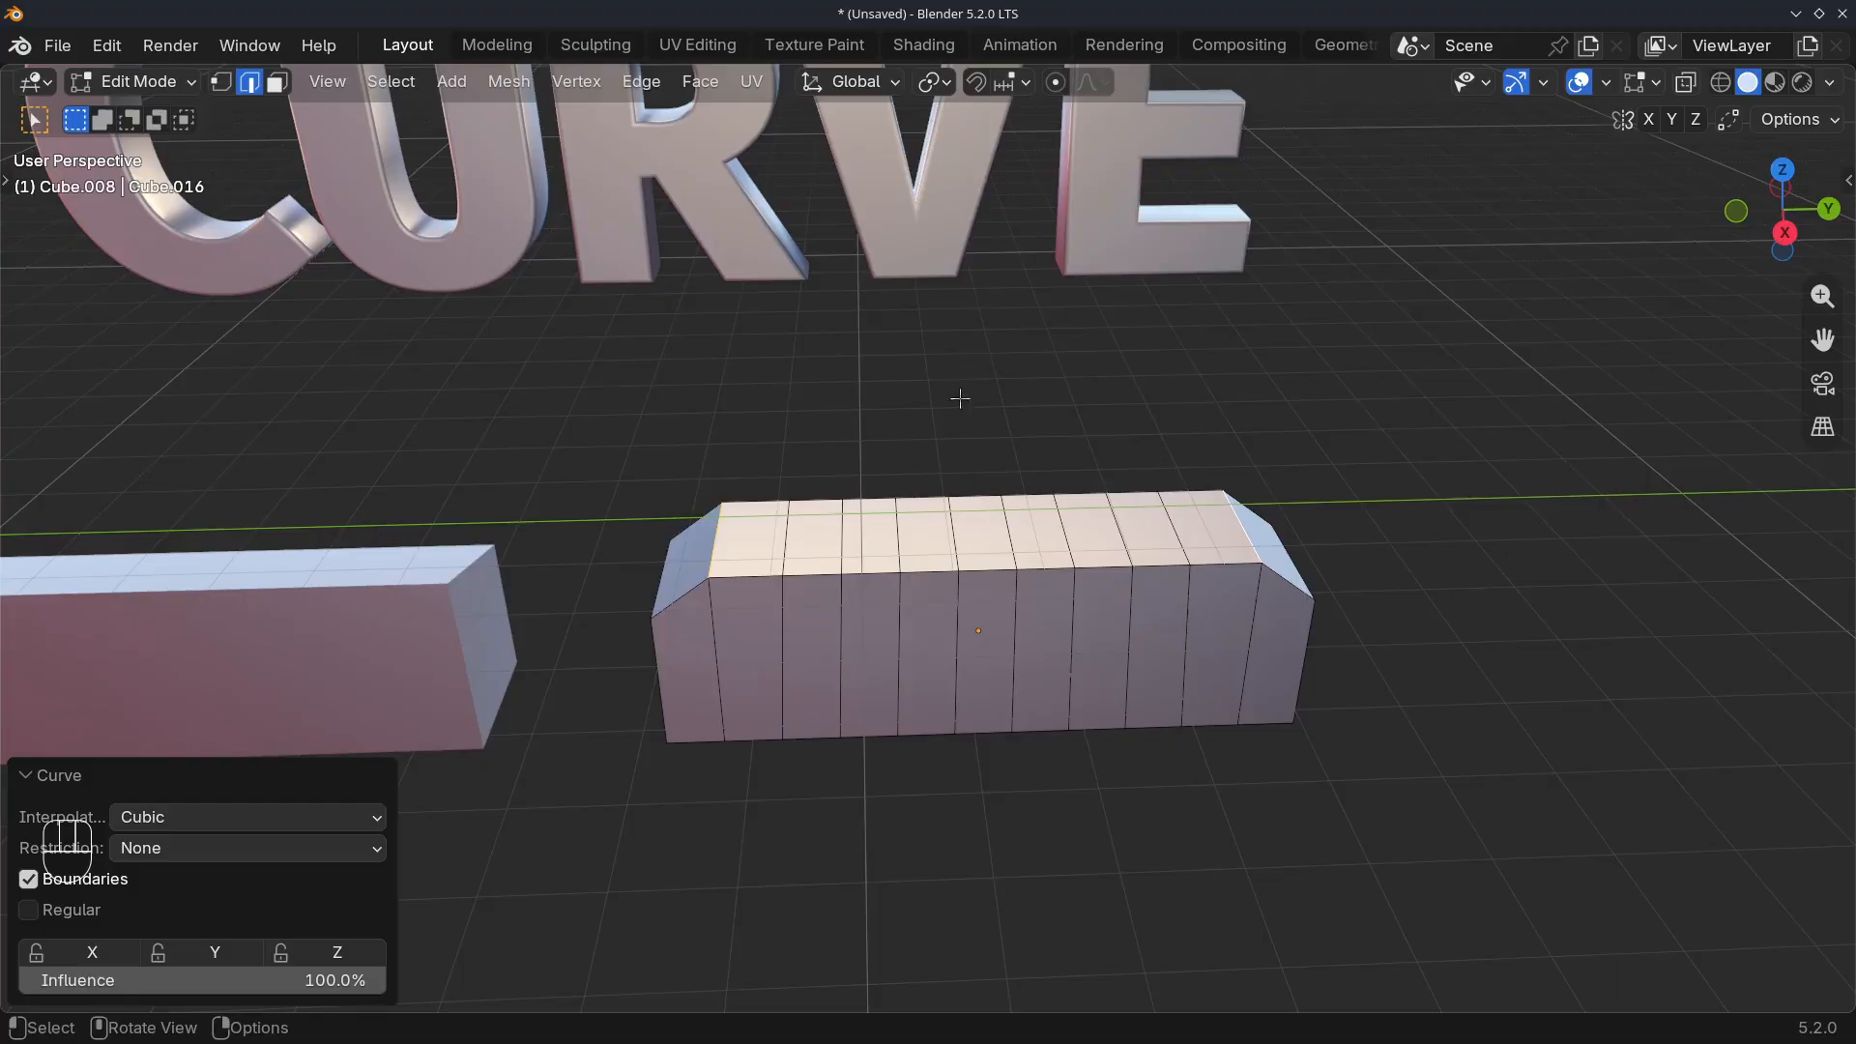
pyautogui.click(32, 878)
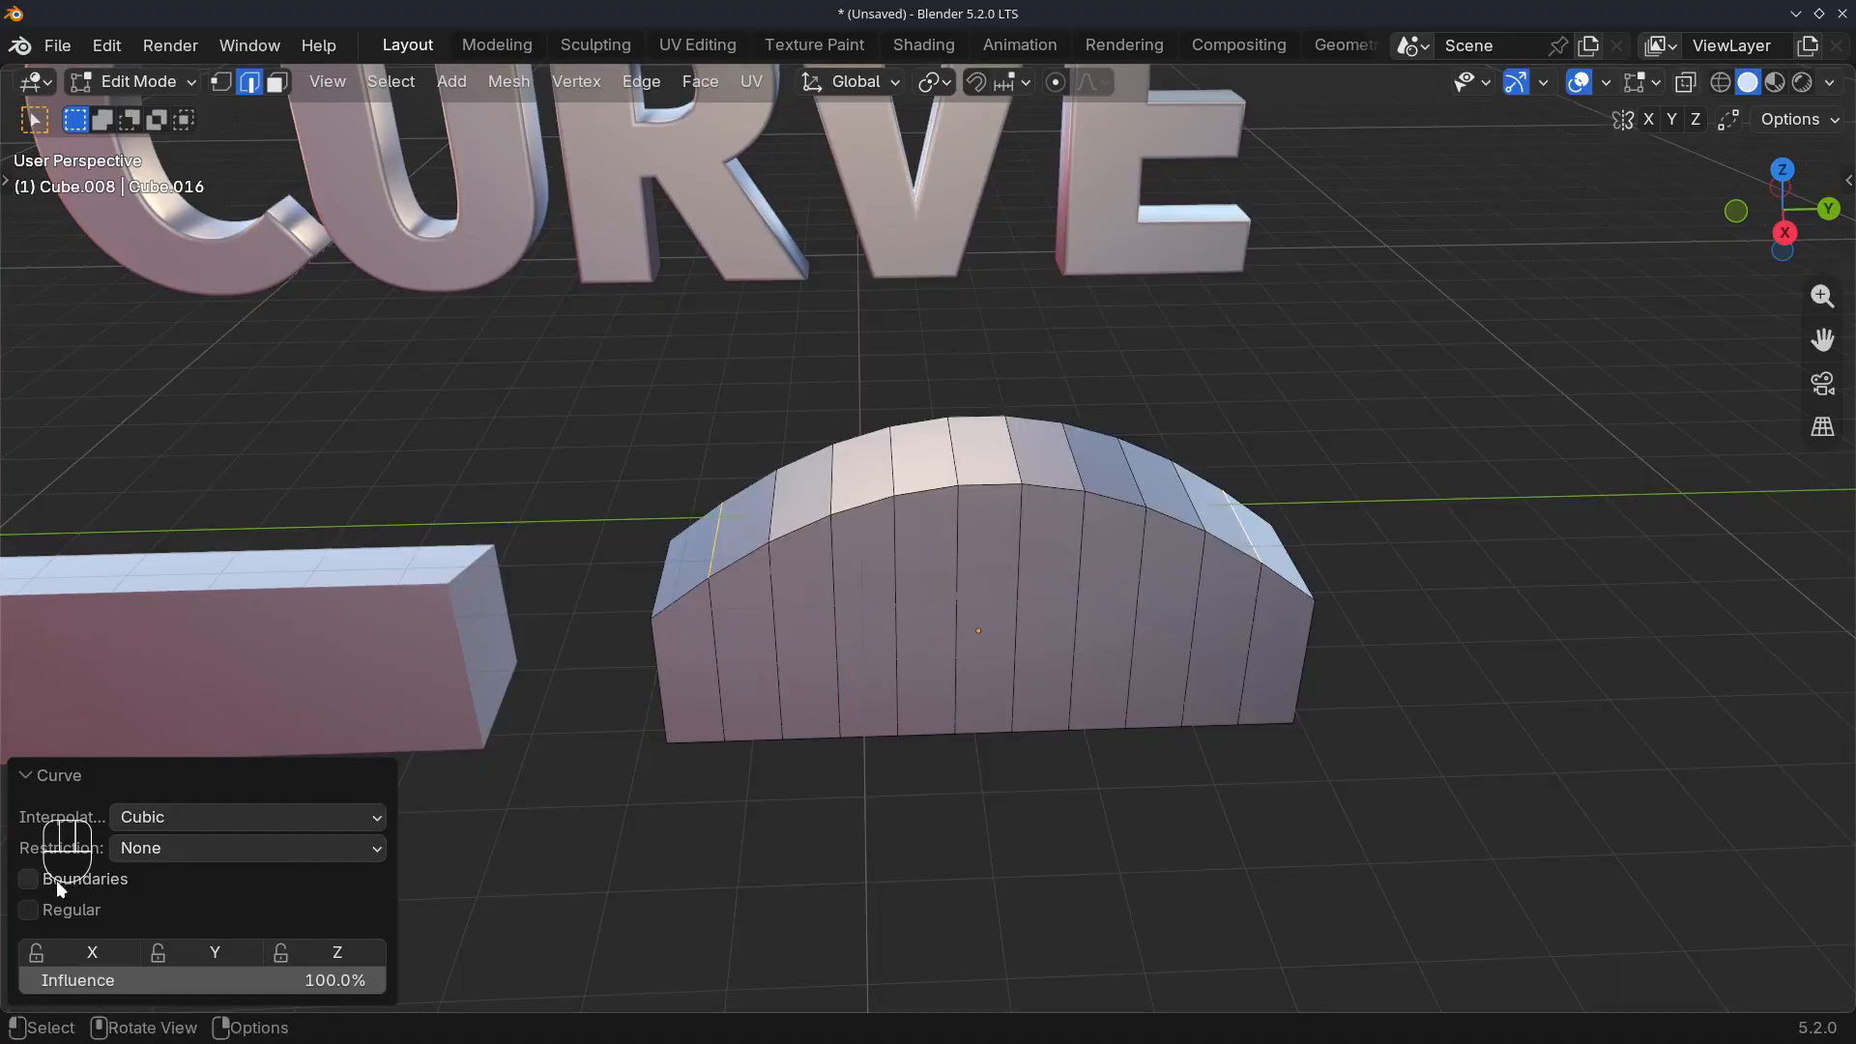
pyautogui.click(28, 908)
pyautogui.click(29, 879)
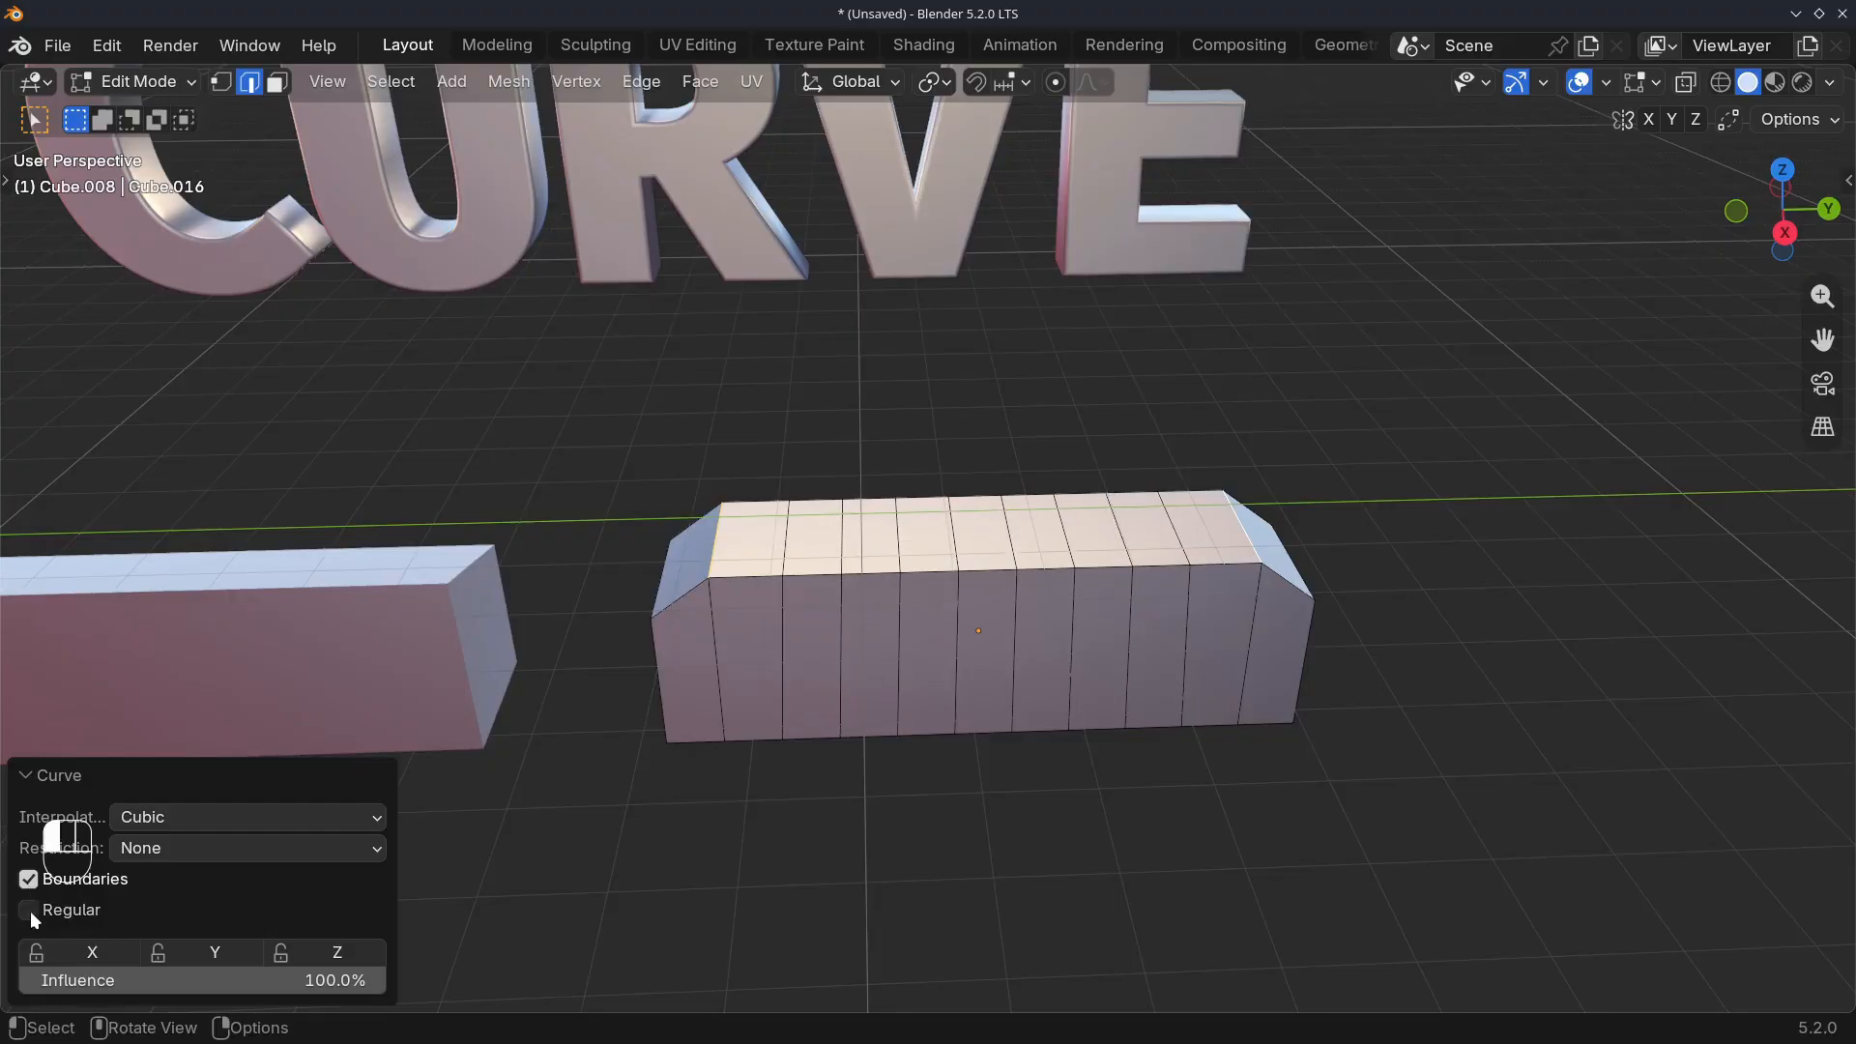
pyautogui.click(29, 910)
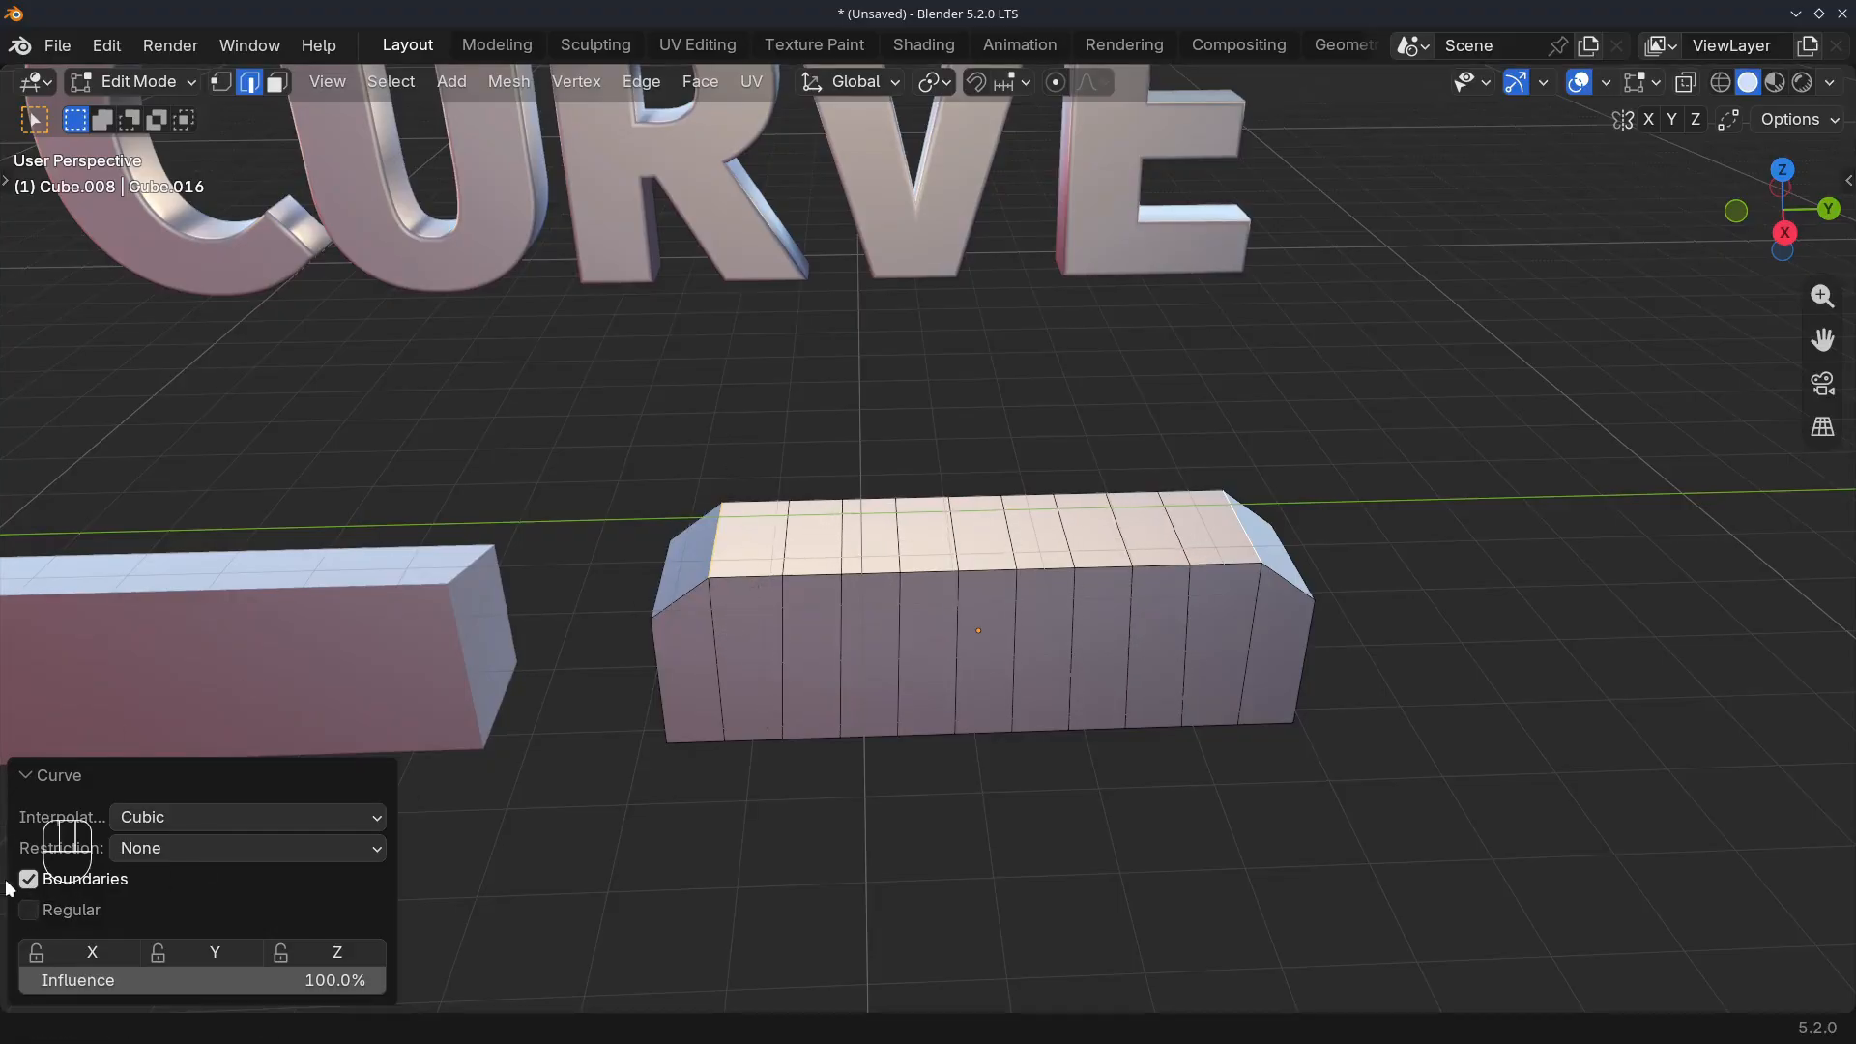
pyautogui.click(38, 908)
pyautogui.click(29, 880)
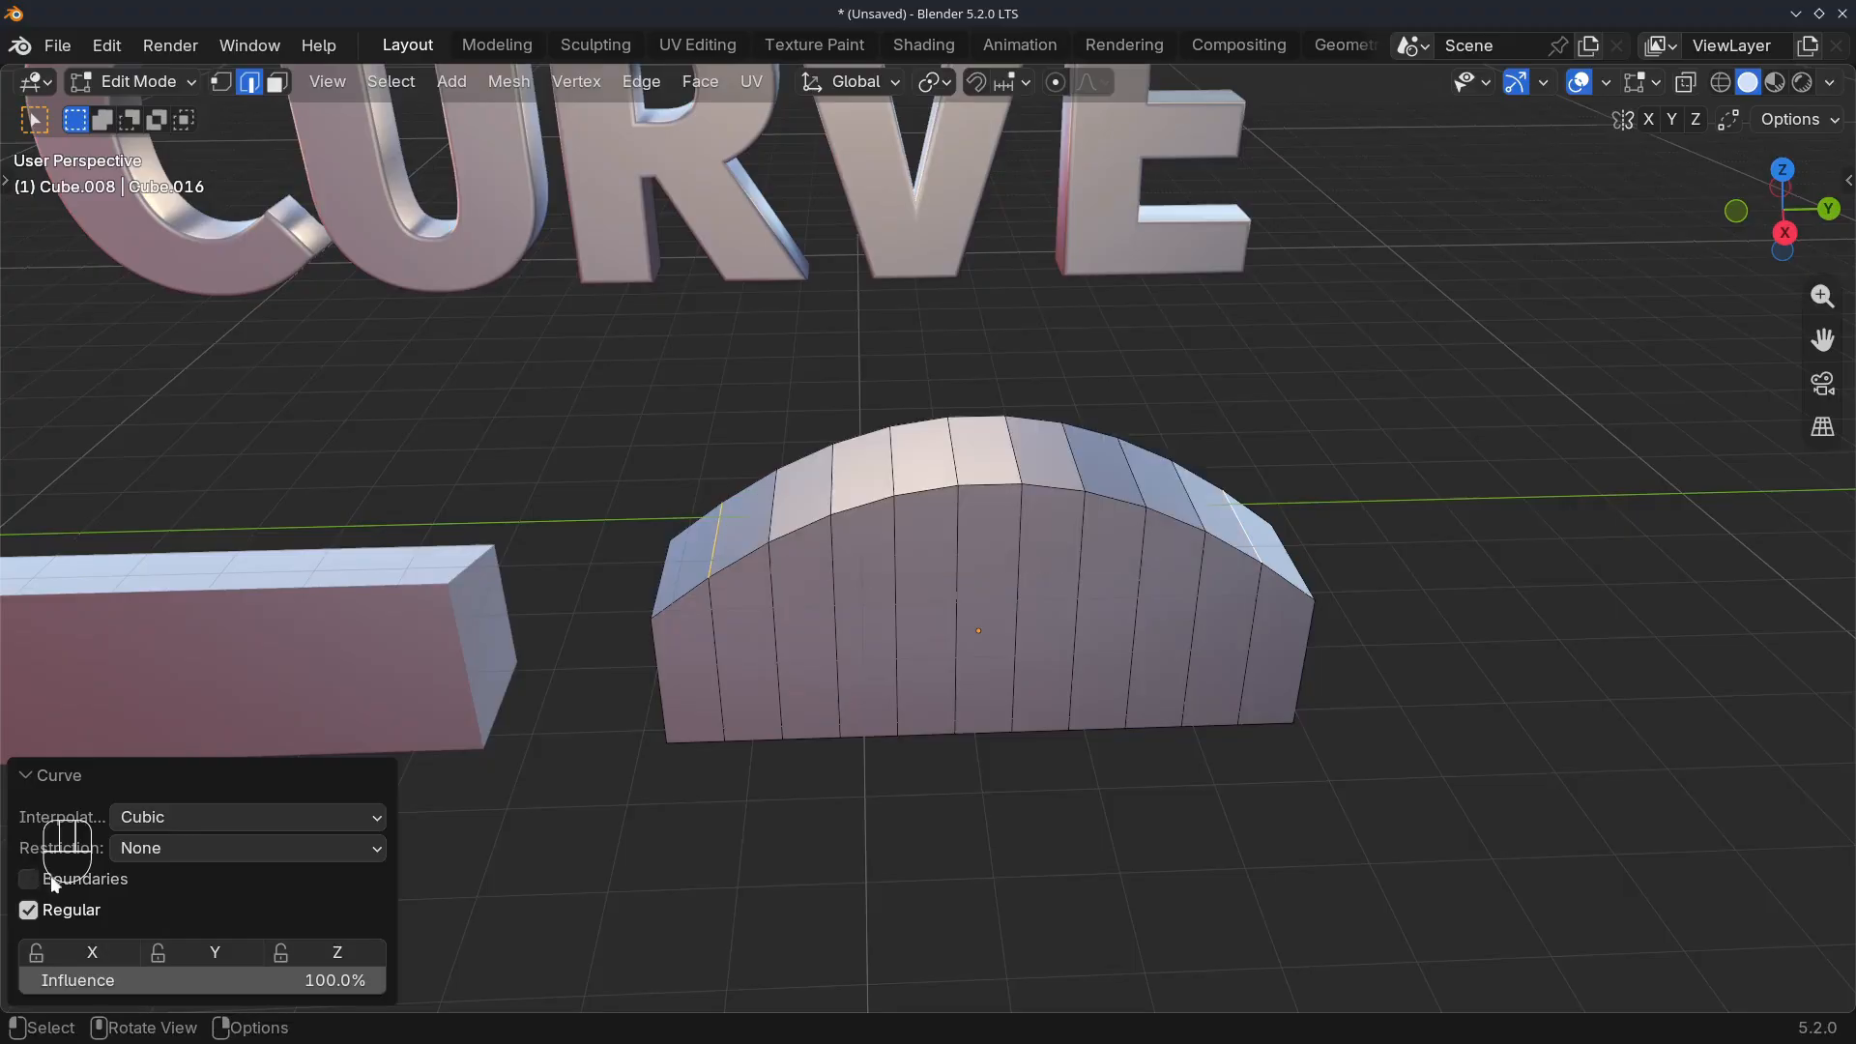
pyautogui.moveTo(352, 981)
pyautogui.mouseDown()
pyautogui.moveTo(26, 981)
pyautogui.moveTo(352, 980)
pyautogui.mouseUp()
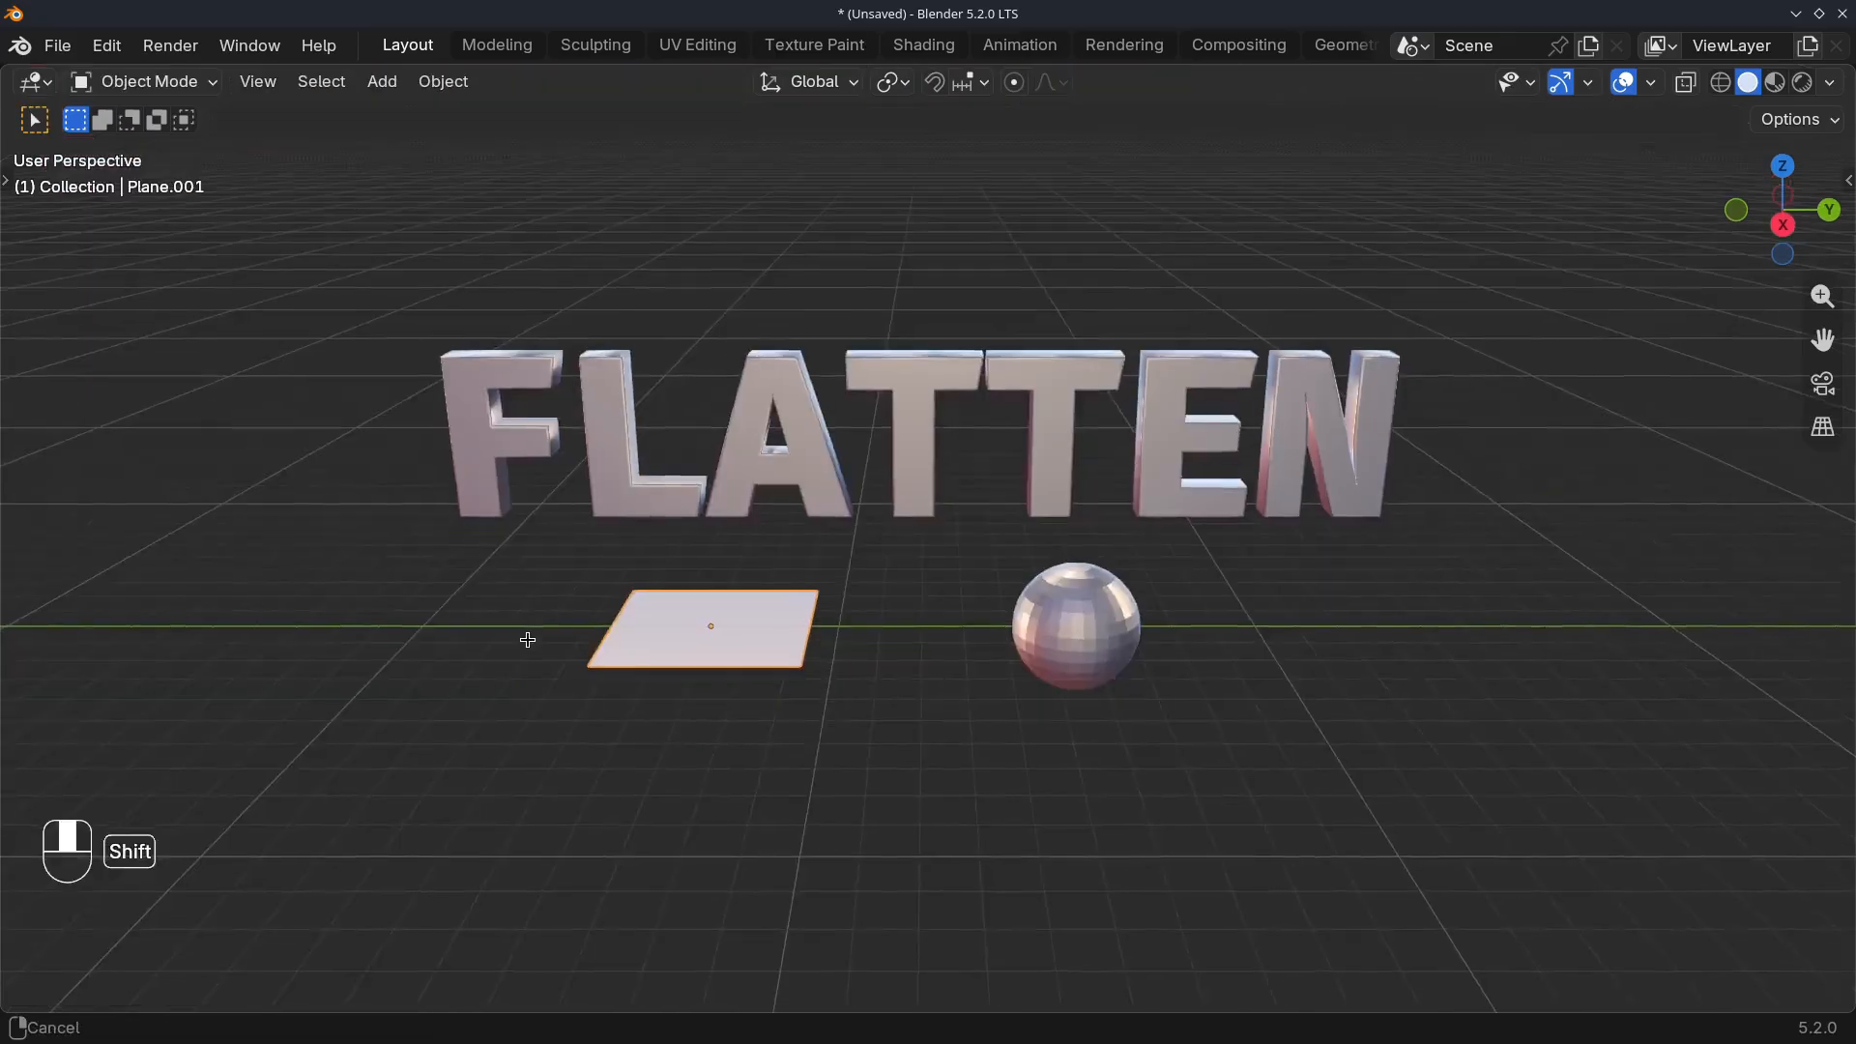
# Open the plane in front of the FLATTEN text in Edit Mode
pyautogui.keyDown('shift'); pyautogui.moveTo(526, 638); pyautogui.dragTo(680, 626, button='middle'); pyautogui.keyUp('shift')
pyautogui.scroll(2, 642, 629)
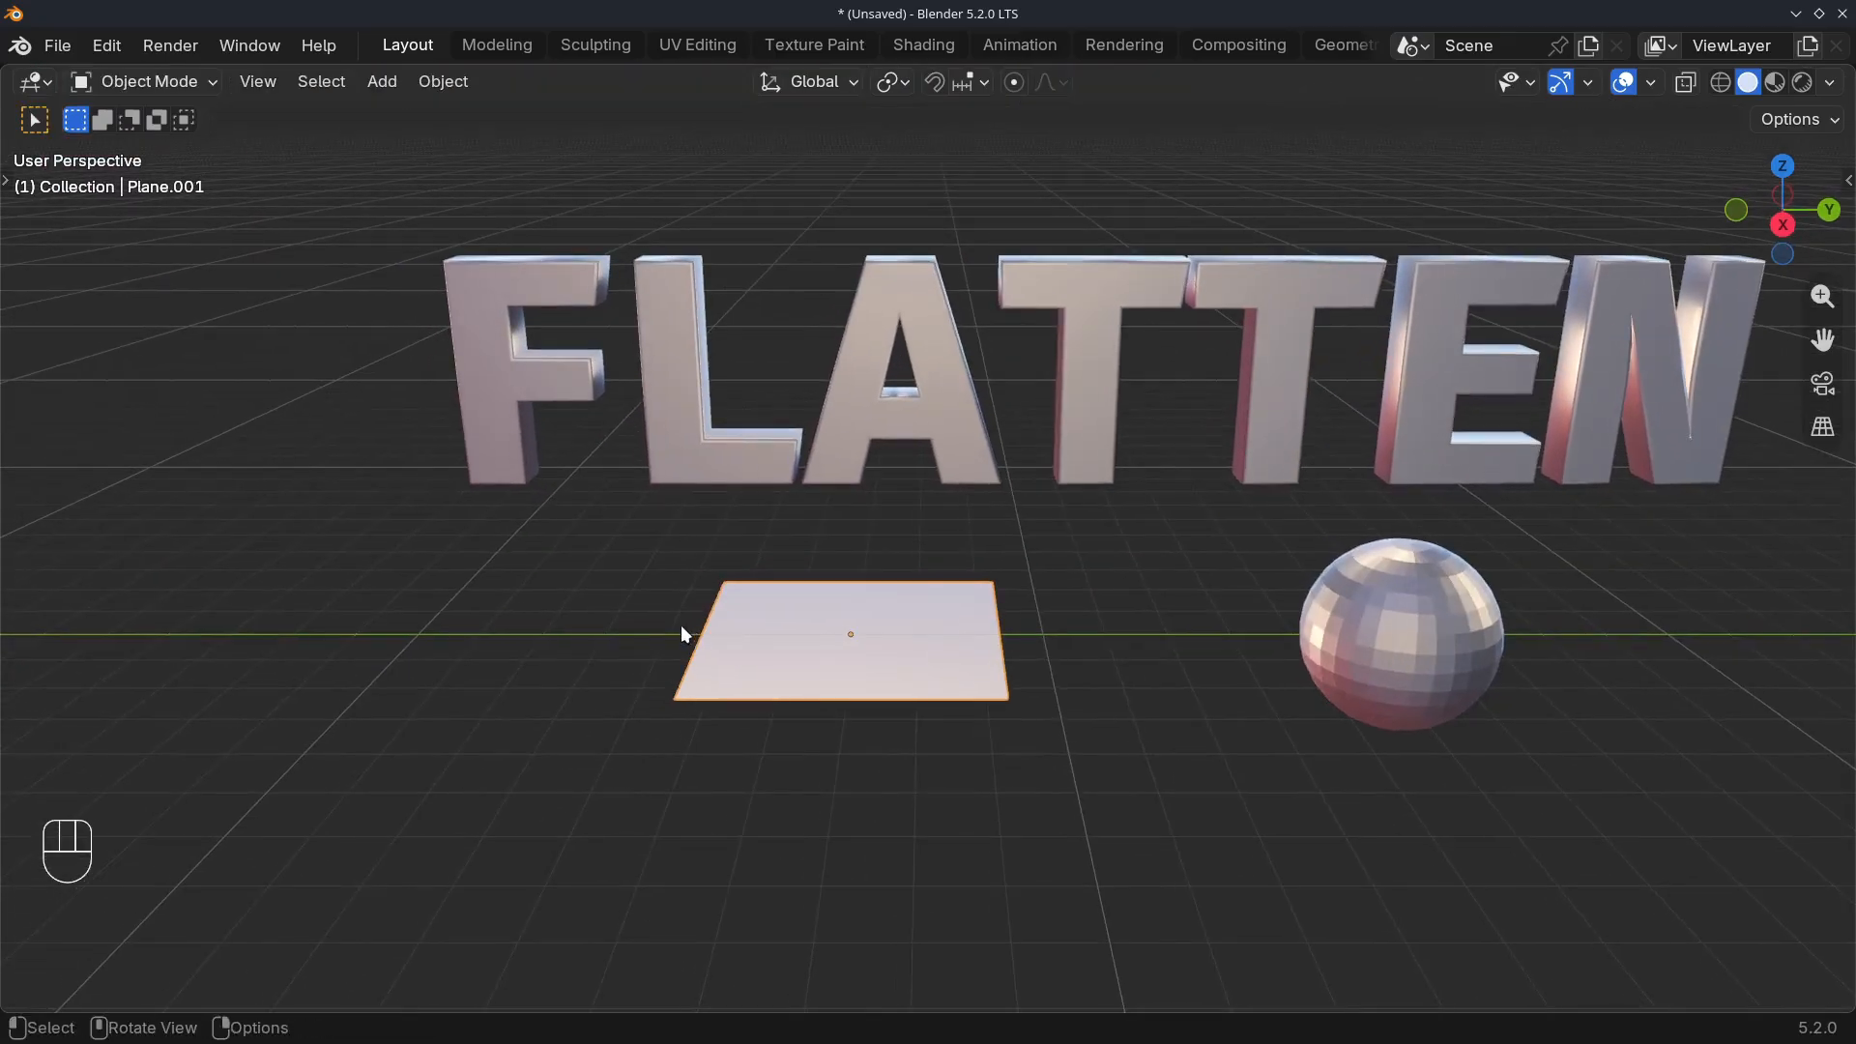
pyautogui.scroll(2, 681, 627)
pyautogui.press('Tab')
pyautogui.scroll(2, 771, 658)
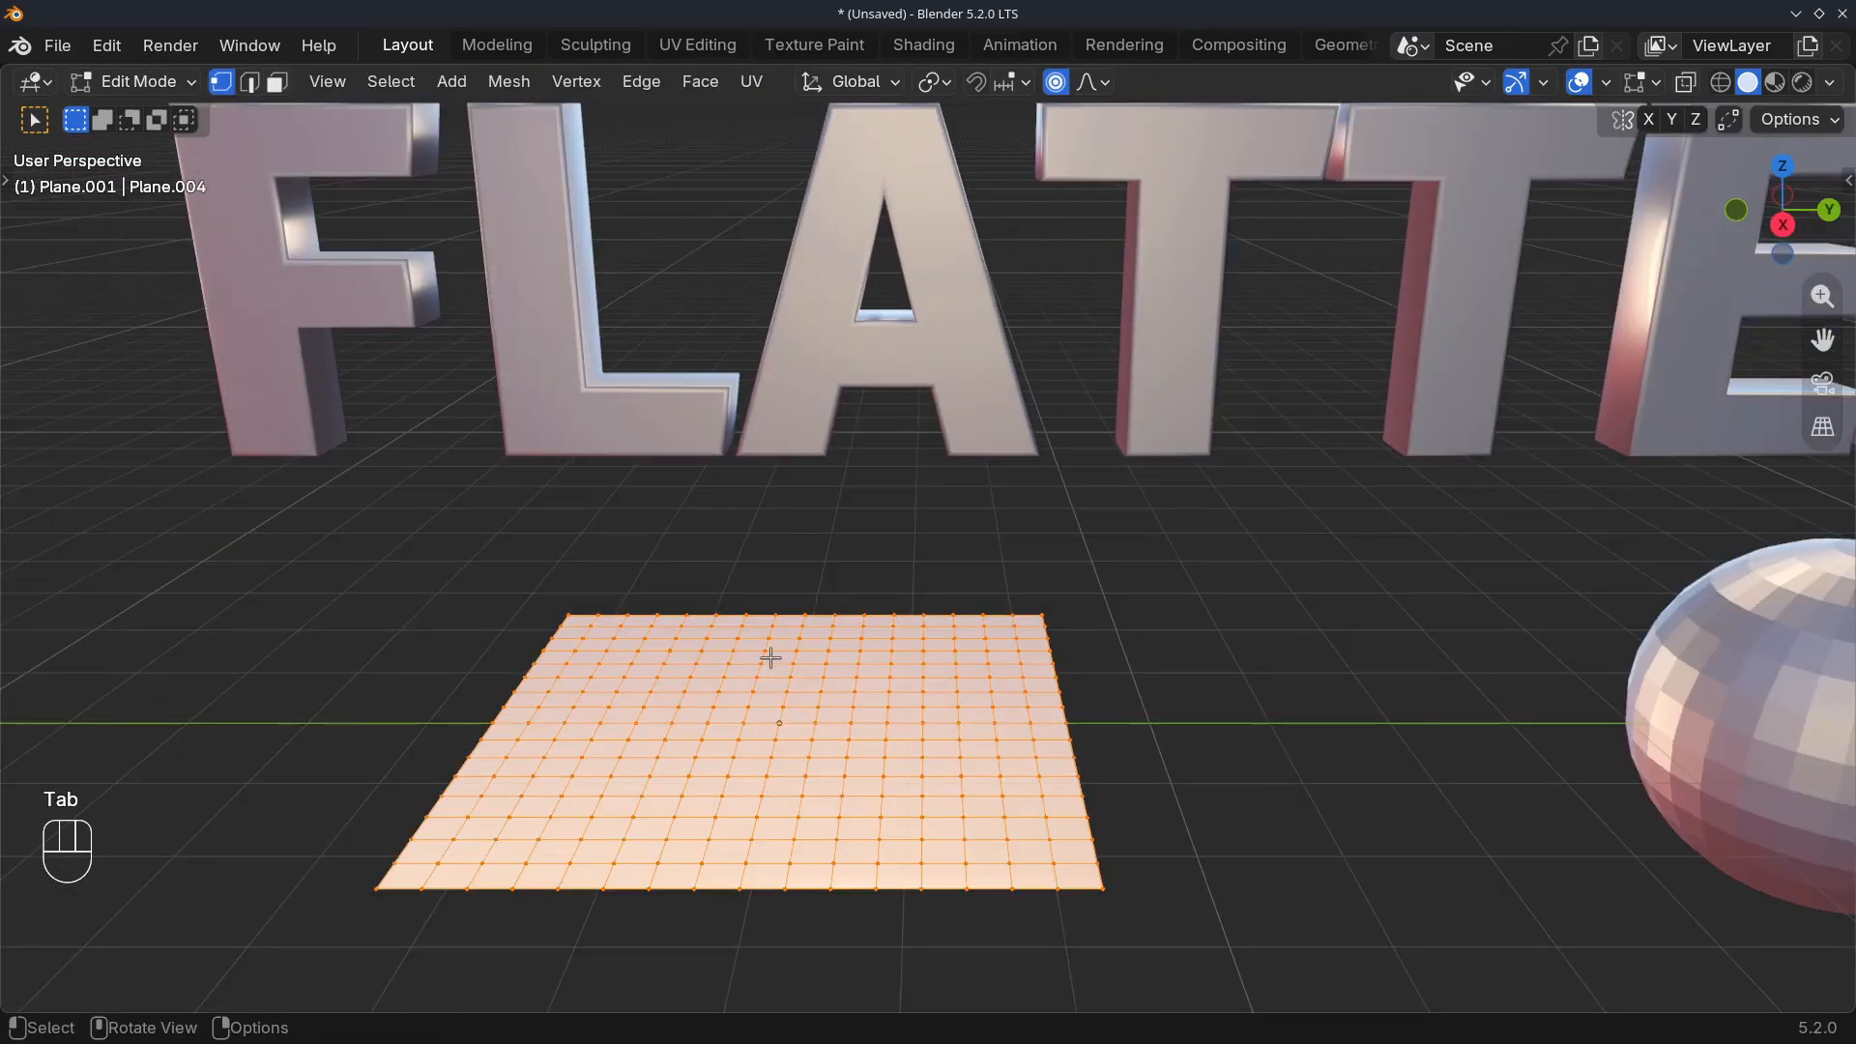
# Raise the plane's centre vertex along Z into a rounded hill with smooth proportional editing
pyautogui.click(771, 723)
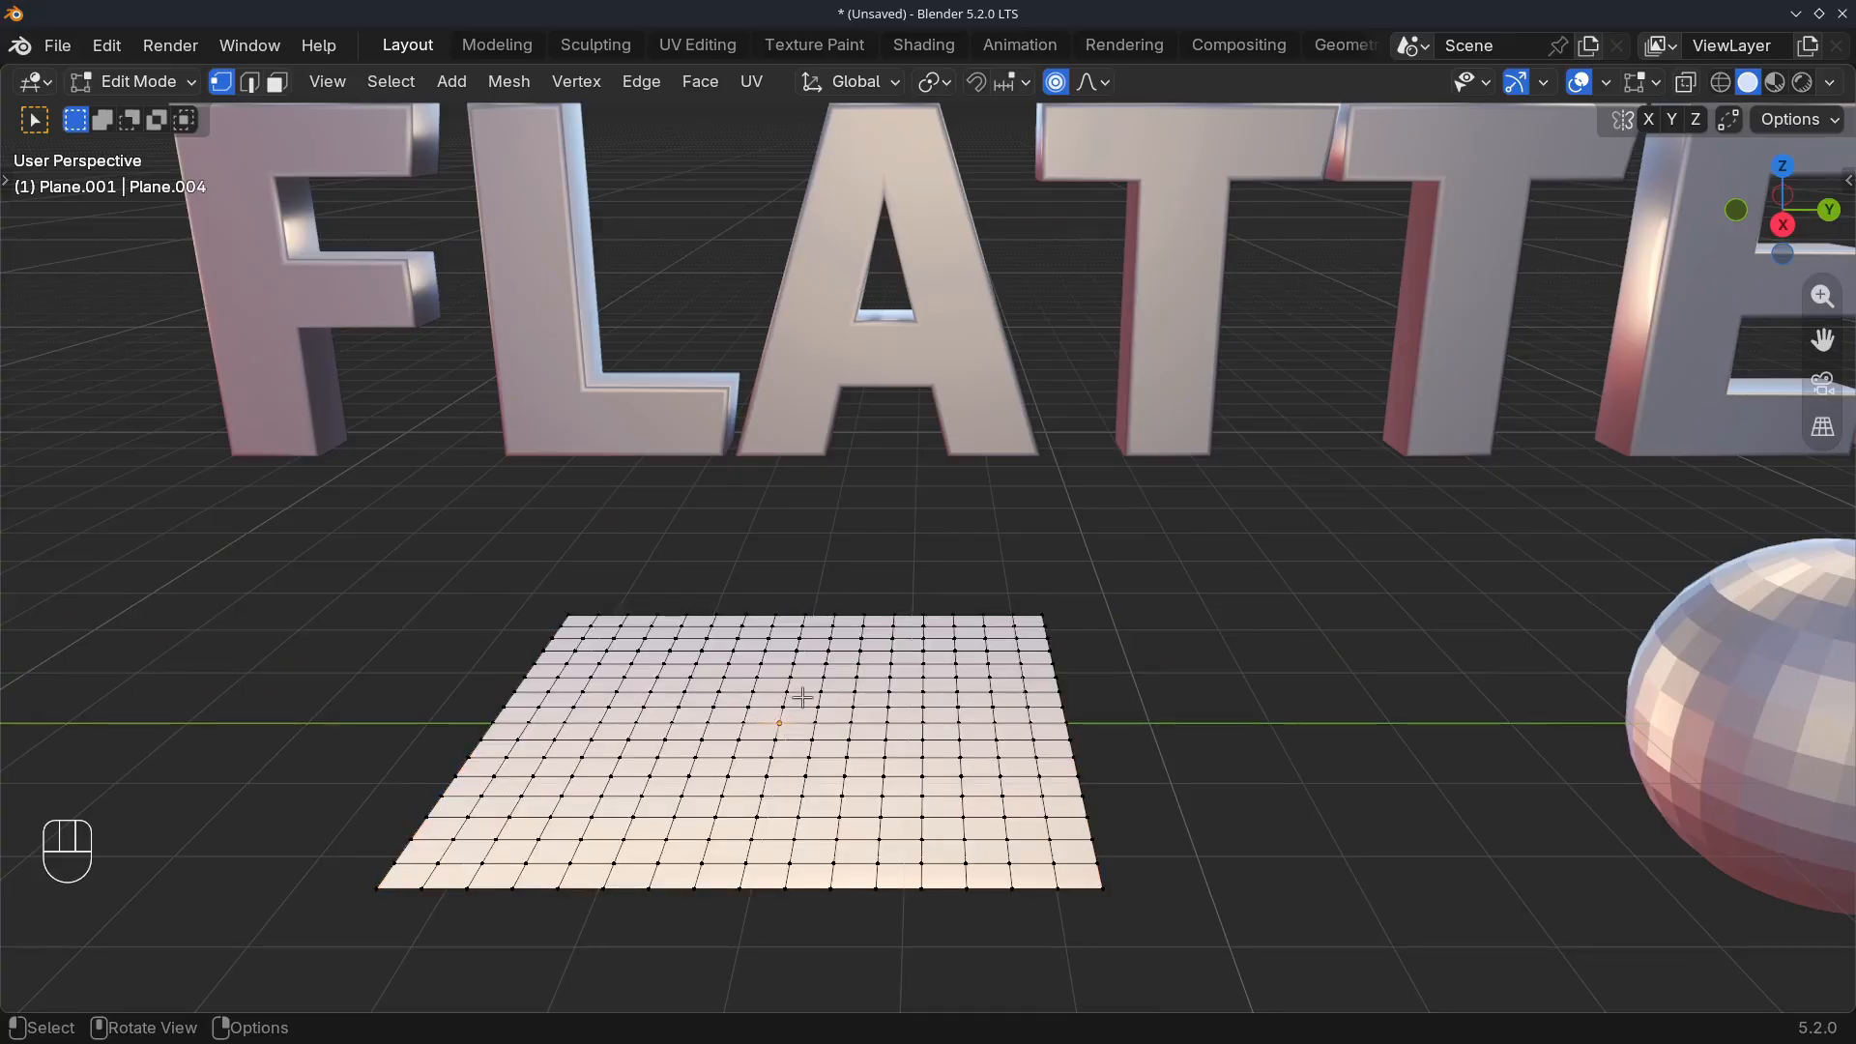
pyautogui.press('g')
pyautogui.press('z')
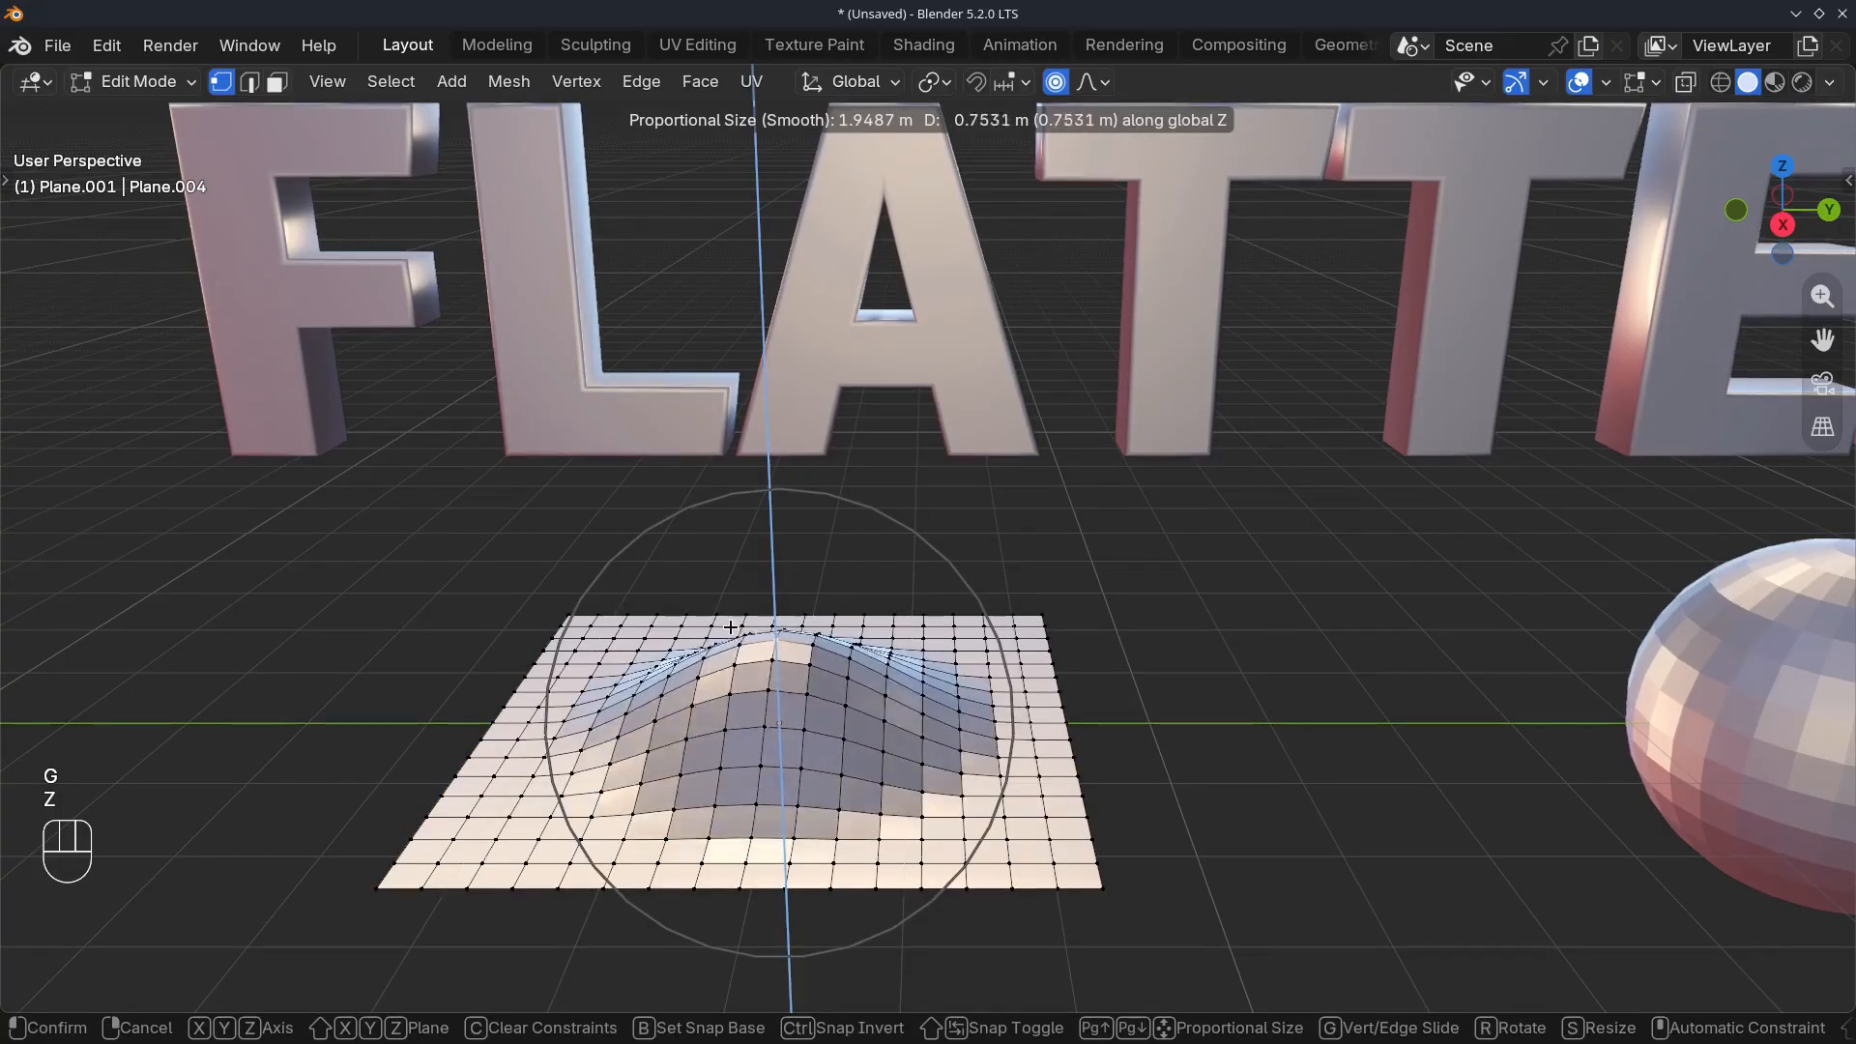
pyautogui.click(725, 598)
# Apply LoopTools Flatten to all of the plane's vertices, with Best fit as the plane and 96.6% influence
pyautogui.press('a')
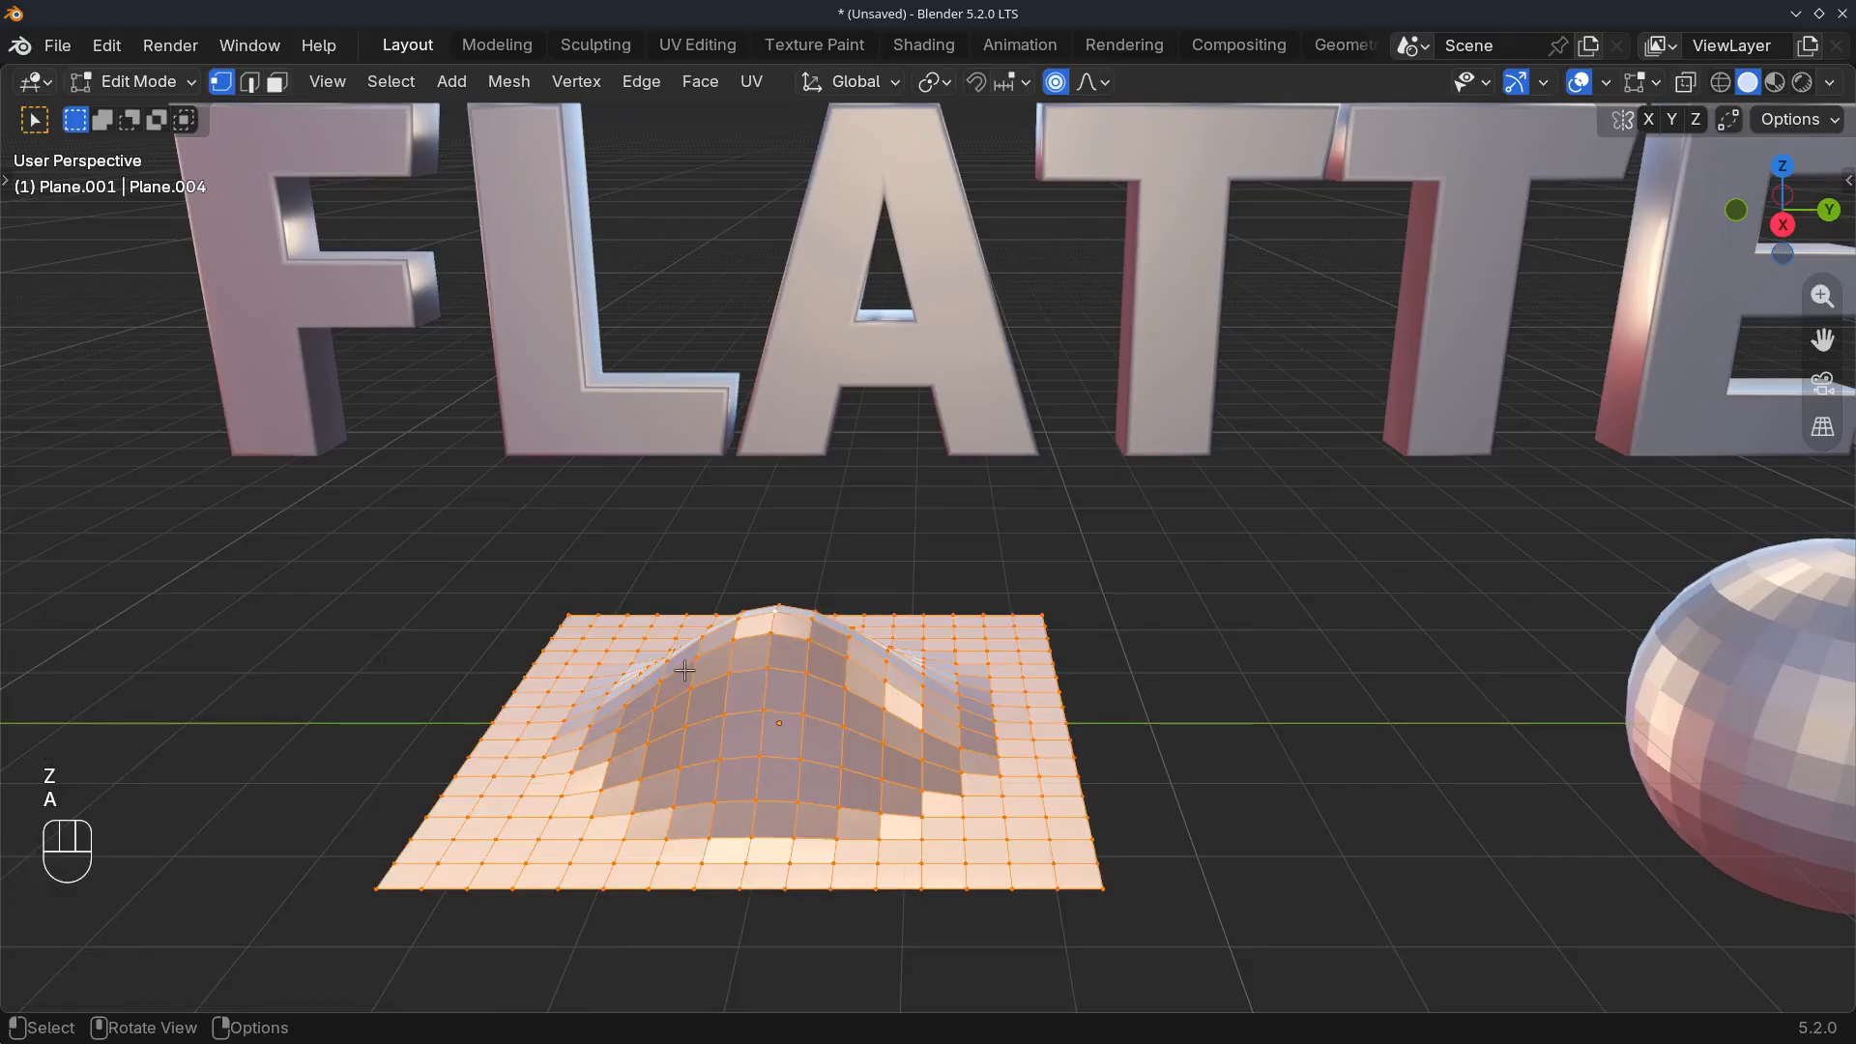
pyautogui.rightClick(675, 668)
pyautogui.moveTo(570, 320)
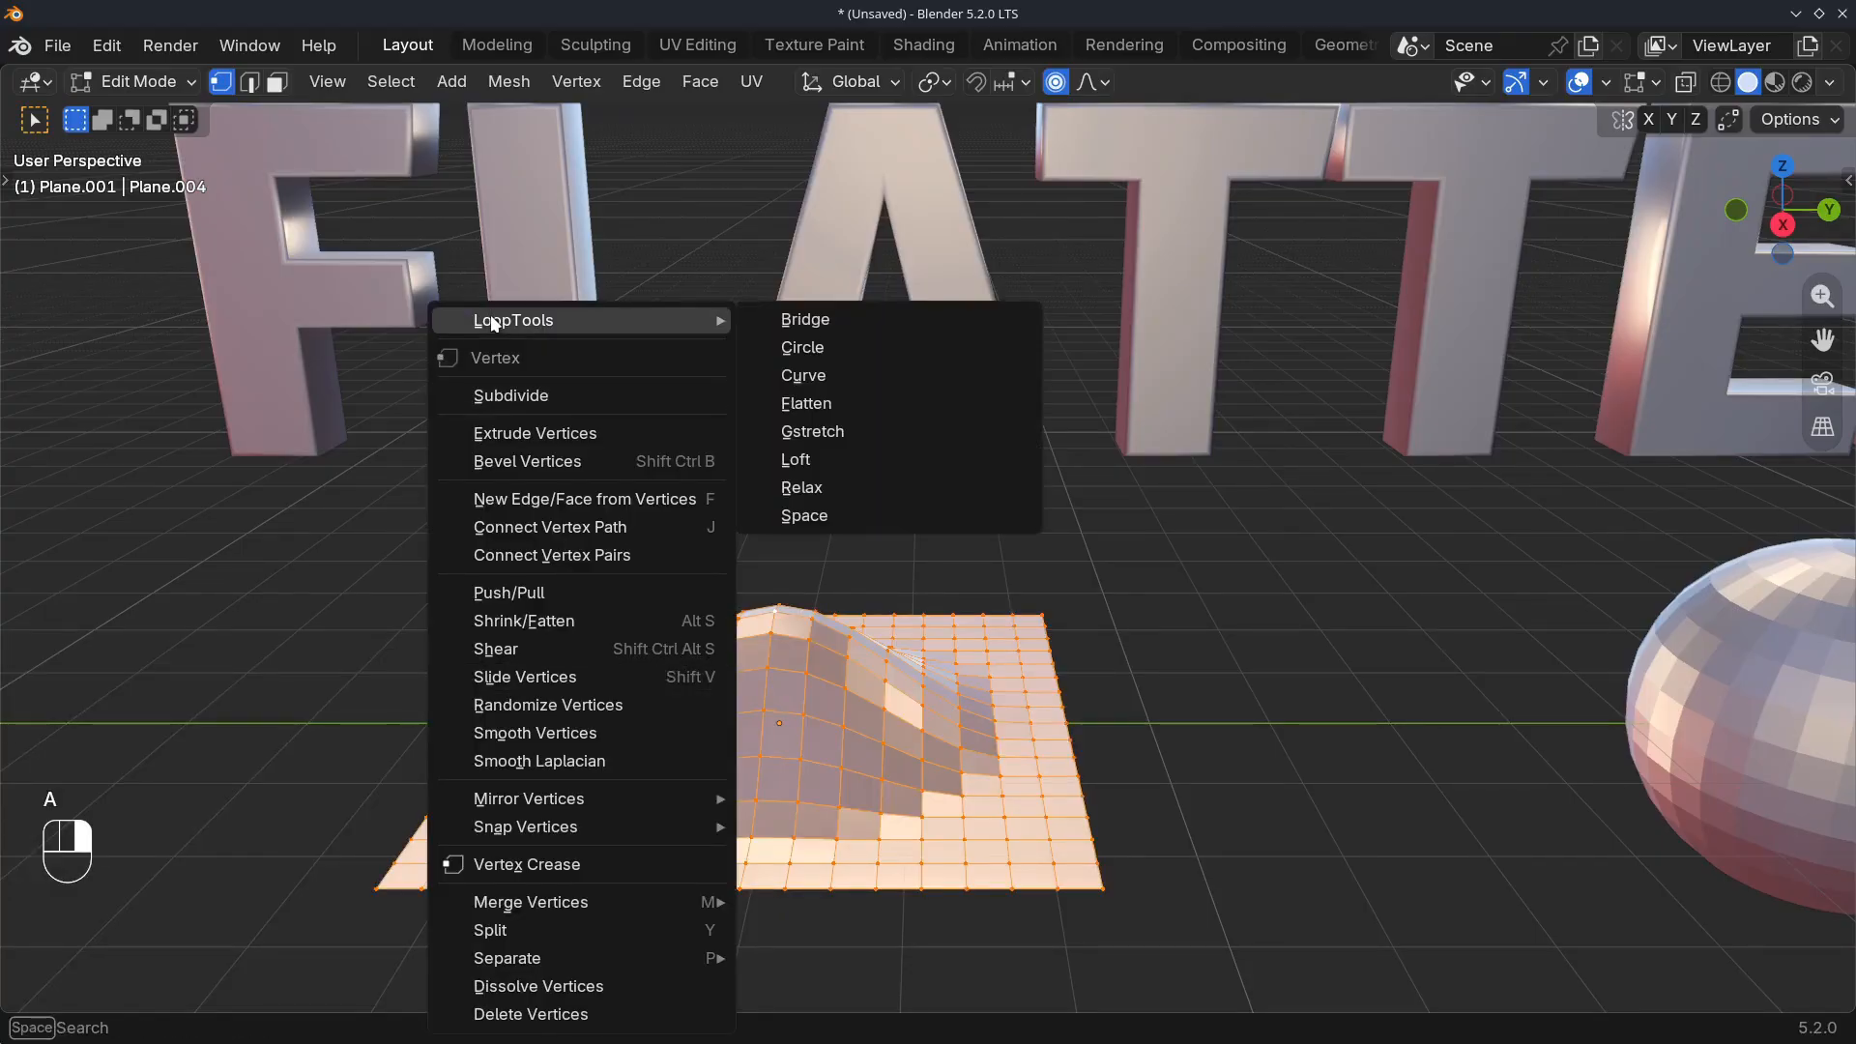
pyautogui.click(826, 403)
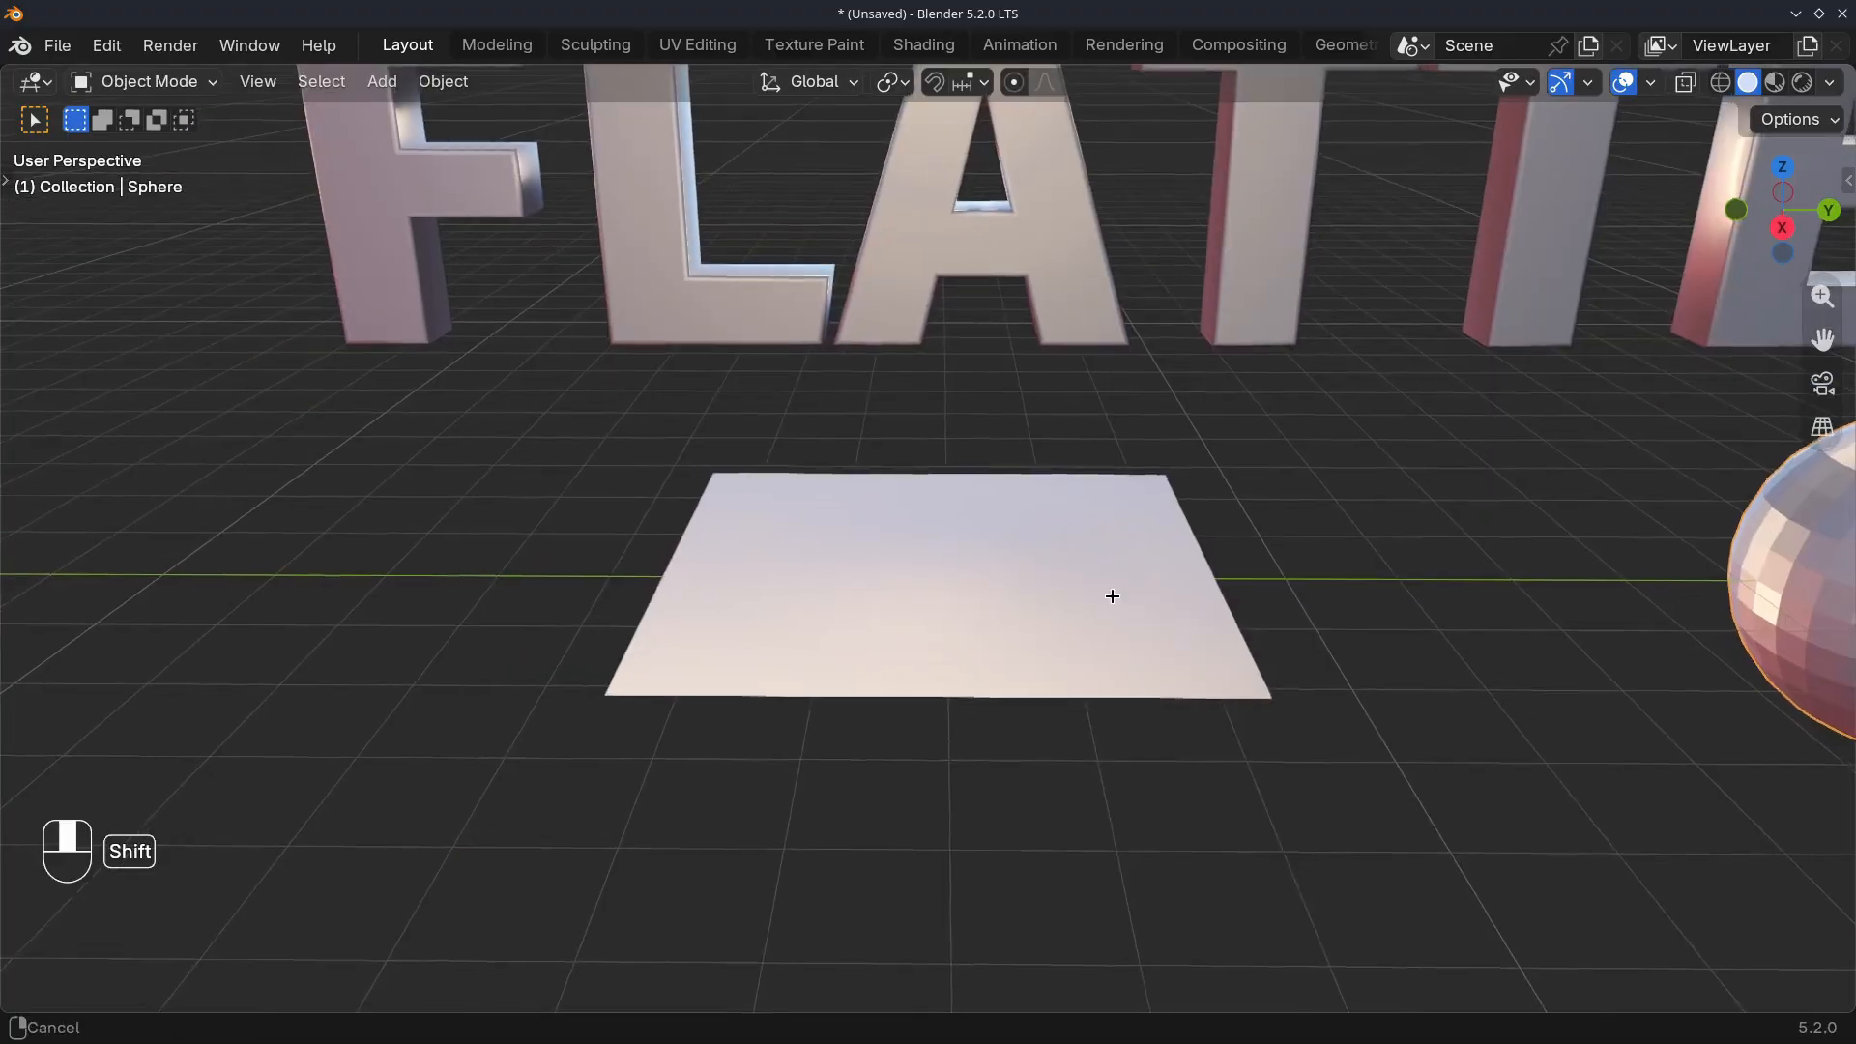
# Leave the plane and open the FLATTEN sphere in Edit Mode with its patch of side faces selected
pyautogui.keyDown('shift'); pyautogui.moveTo(1109, 596); pyautogui.dragTo(542, 638, button='middle'); pyautogui.keyUp('shift')
pyautogui.moveTo(997, 640); pyautogui.dragTo(876, 616, button='middle')
pyautogui.press('Tab')
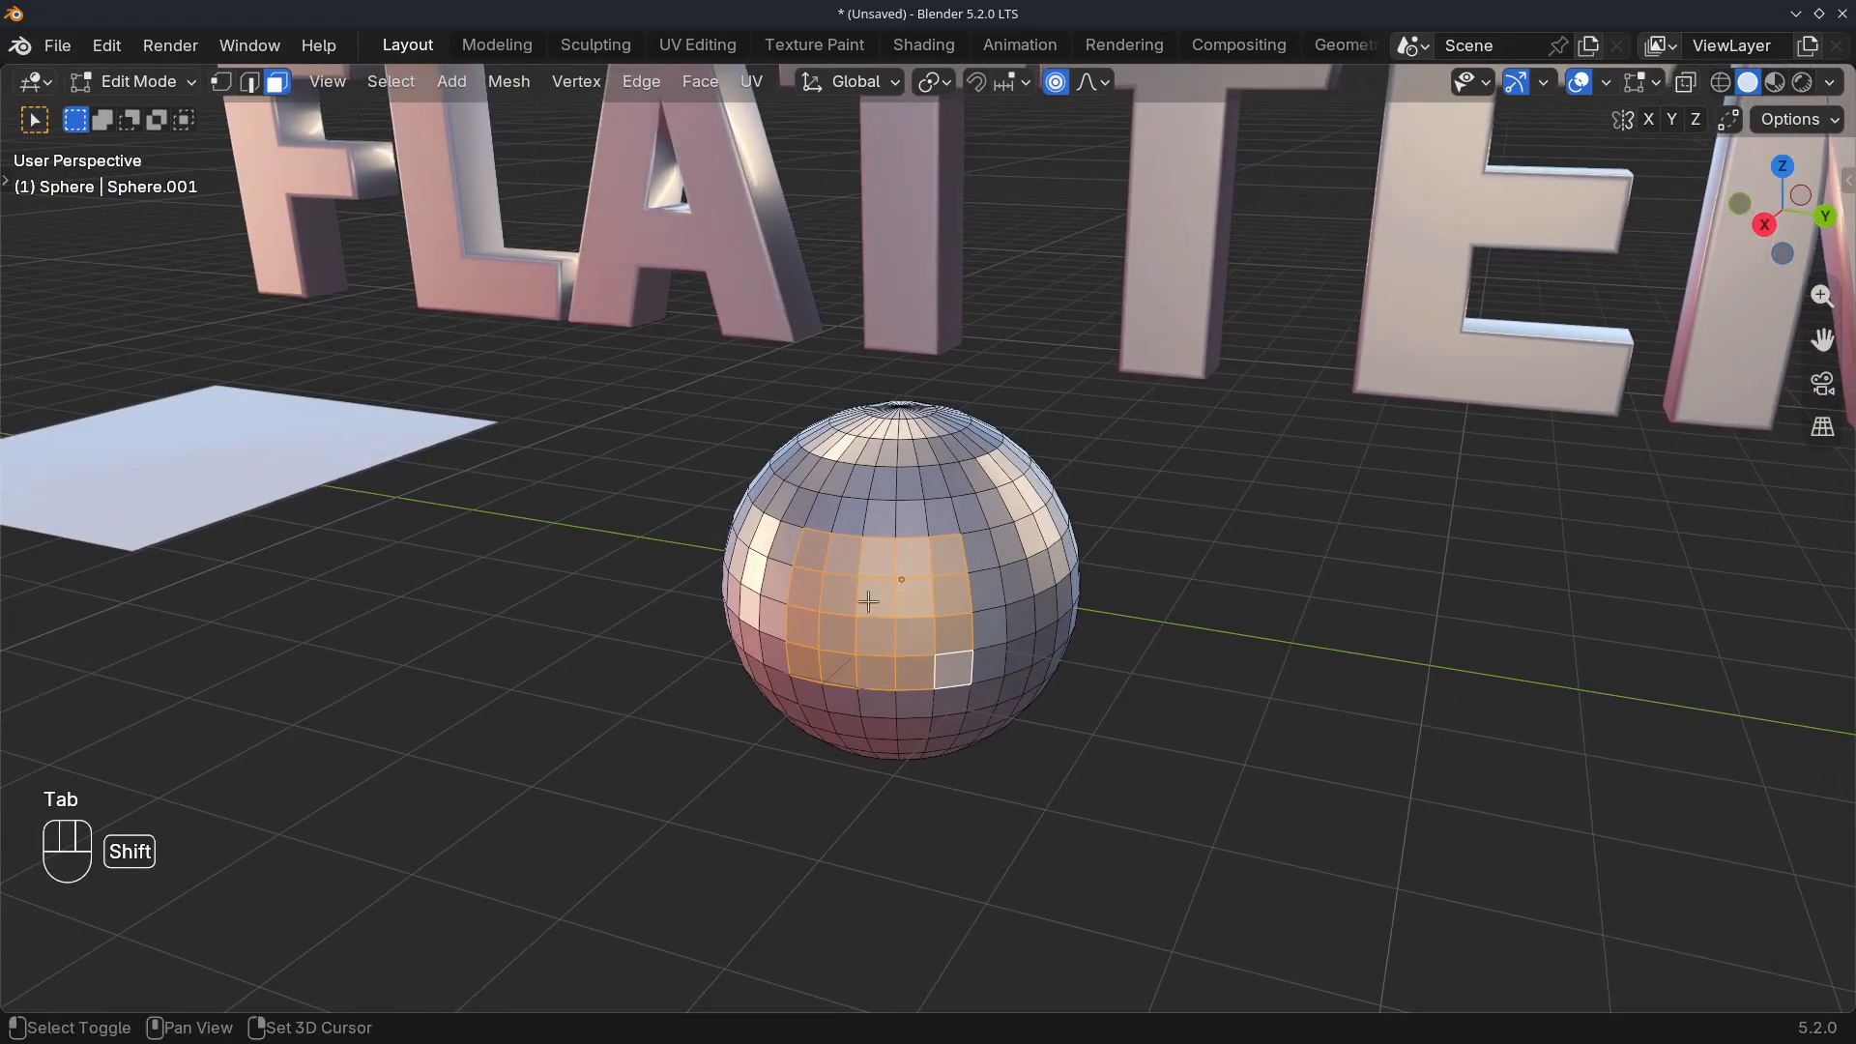
# Apply LoopTools Flatten to the selected patch of faces on the sphere's side
pyautogui.scroll(2, 1001, 685)
pyautogui.moveTo(957, 672); pyautogui.dragTo(883, 650, button='middle')
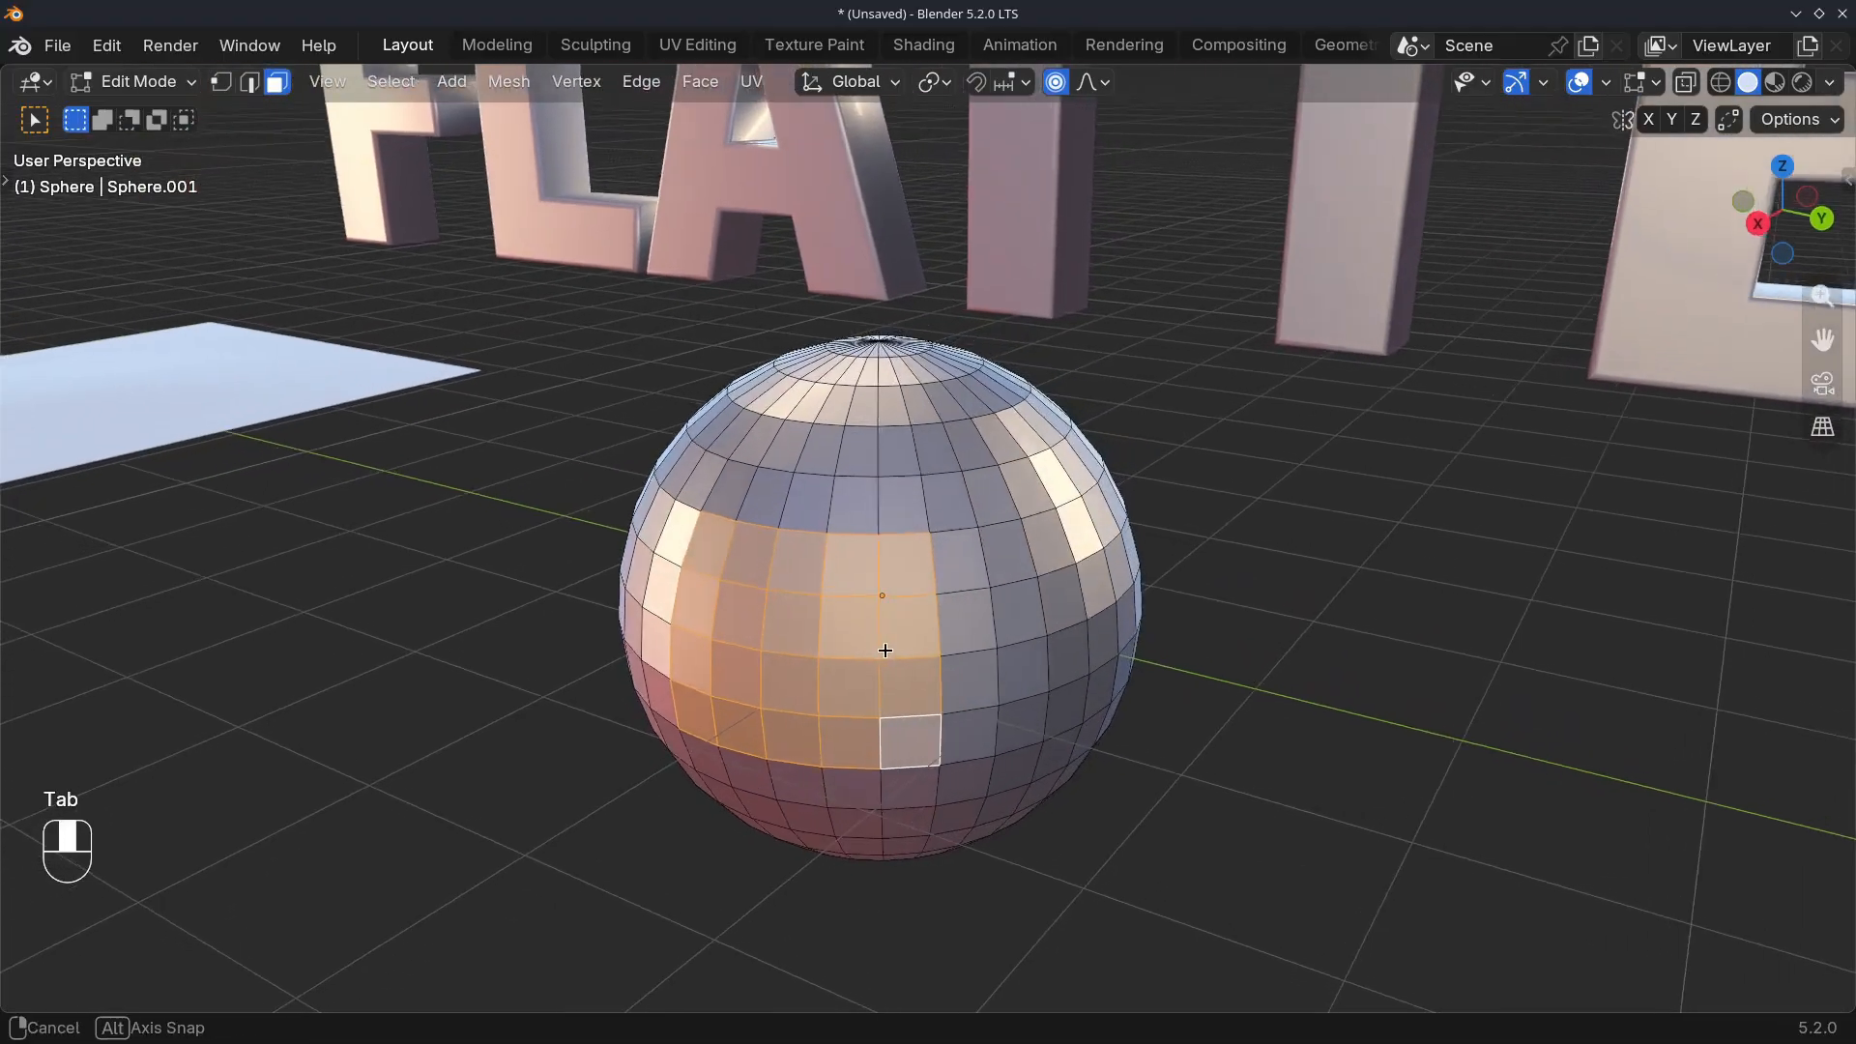
pyautogui.rightClick(756, 626)
pyautogui.moveTo(657, 442)
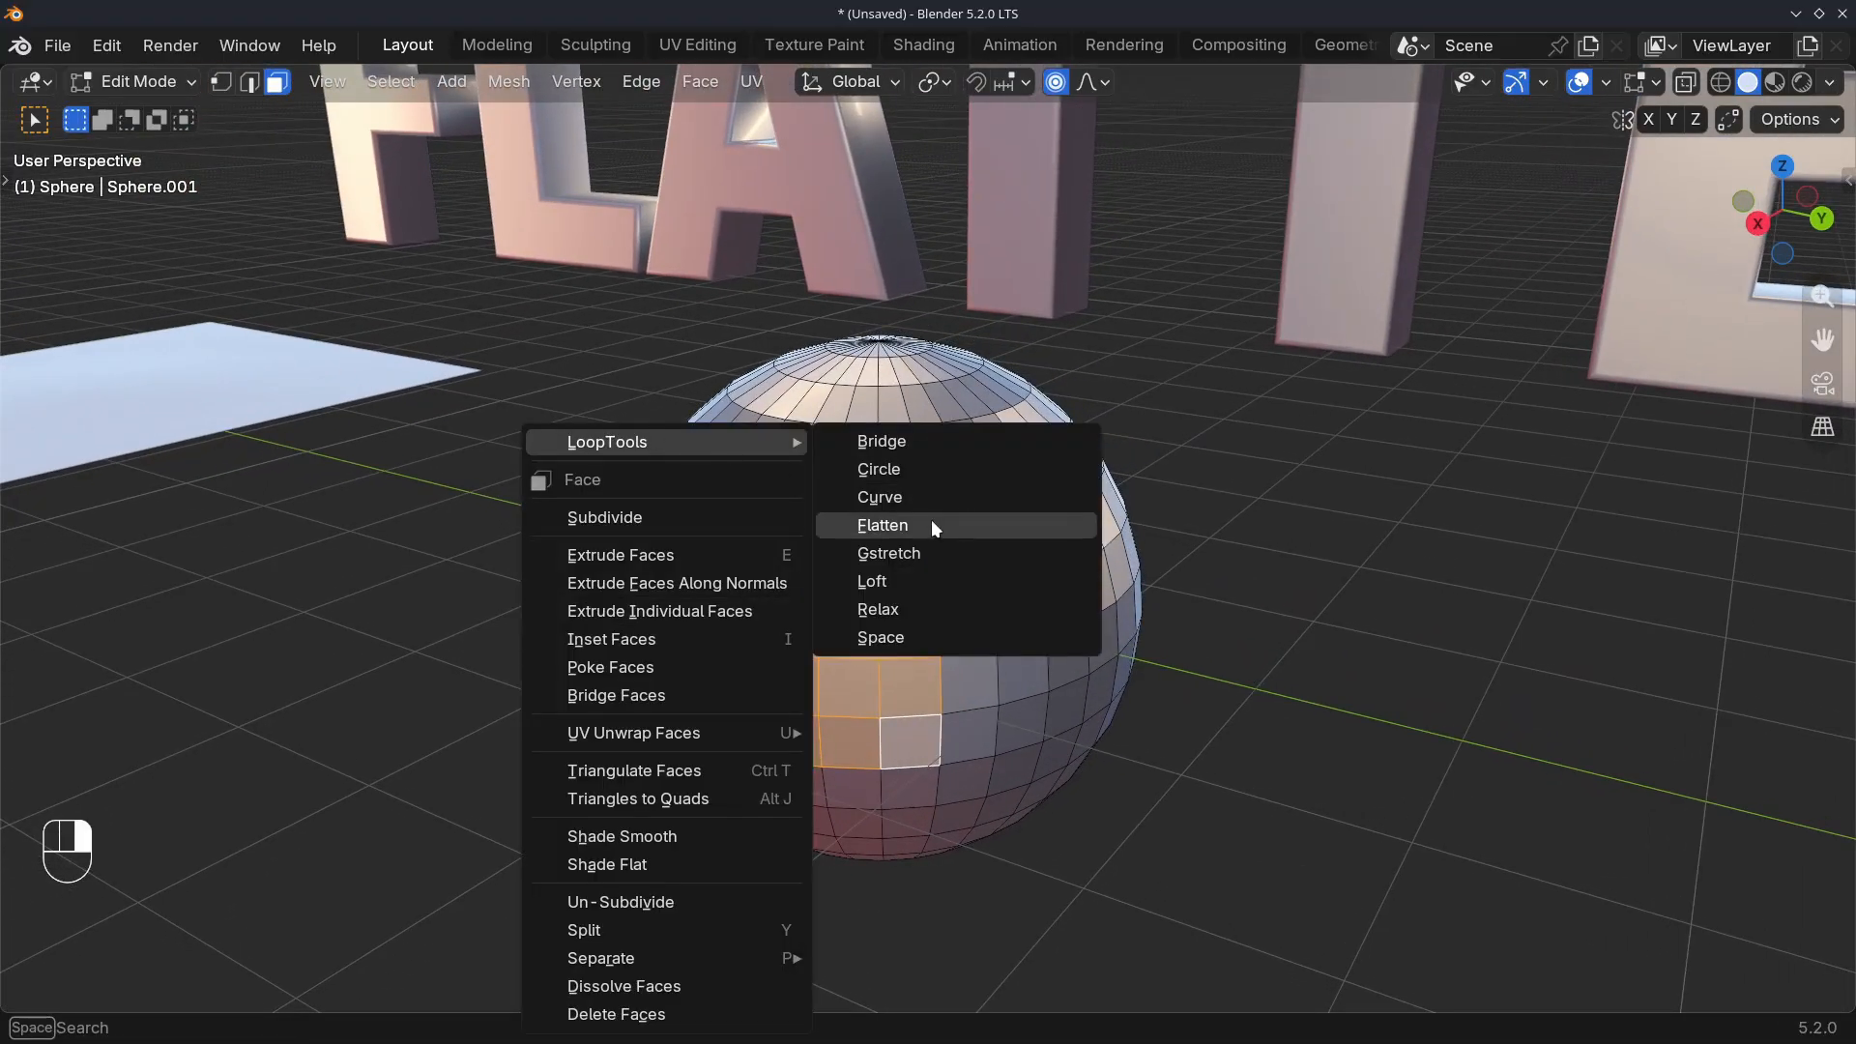
pyautogui.click(939, 526)
pyautogui.moveTo(784, 692); pyautogui.dragTo(360, 822, button='middle')
# Try the Normal and View planes for the sphere's Flatten, return to Best fit, and test a lower Influence
pyautogui.click(178, 911)
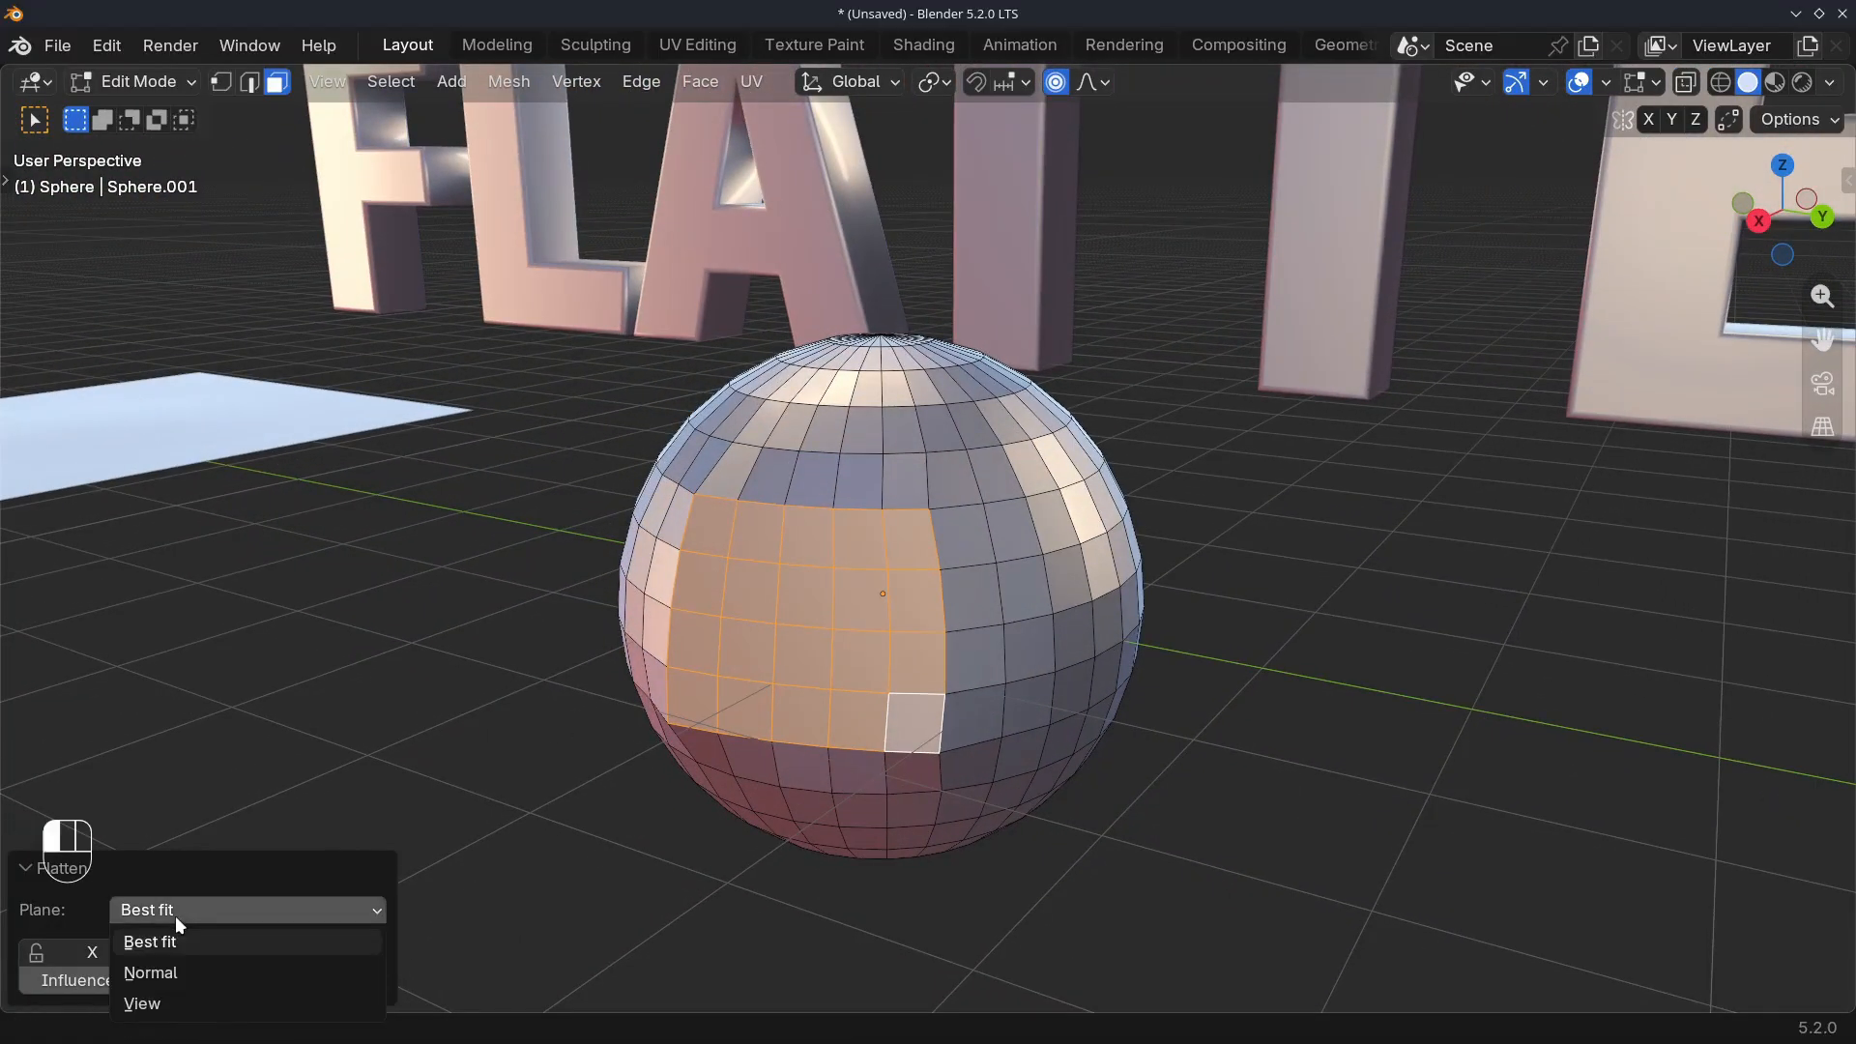
pyautogui.click(187, 970)
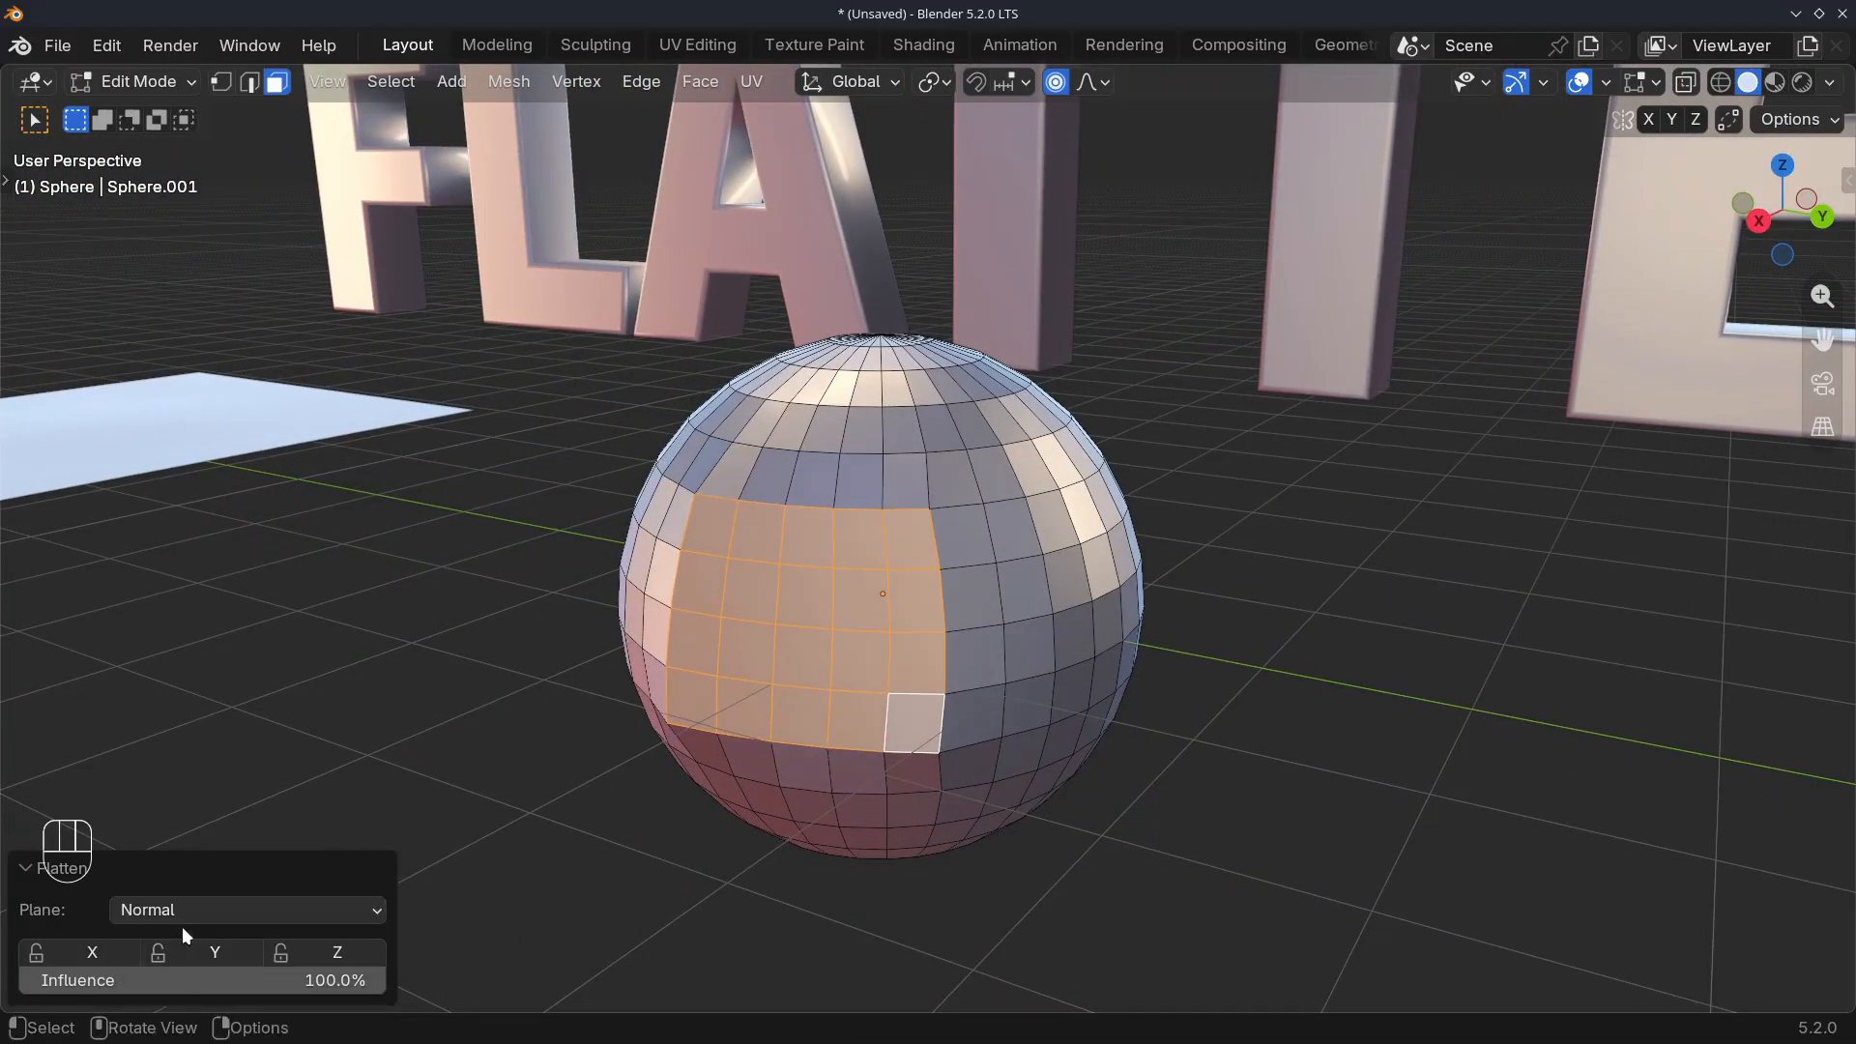
pyautogui.click(181, 913)
pyautogui.click(166, 998)
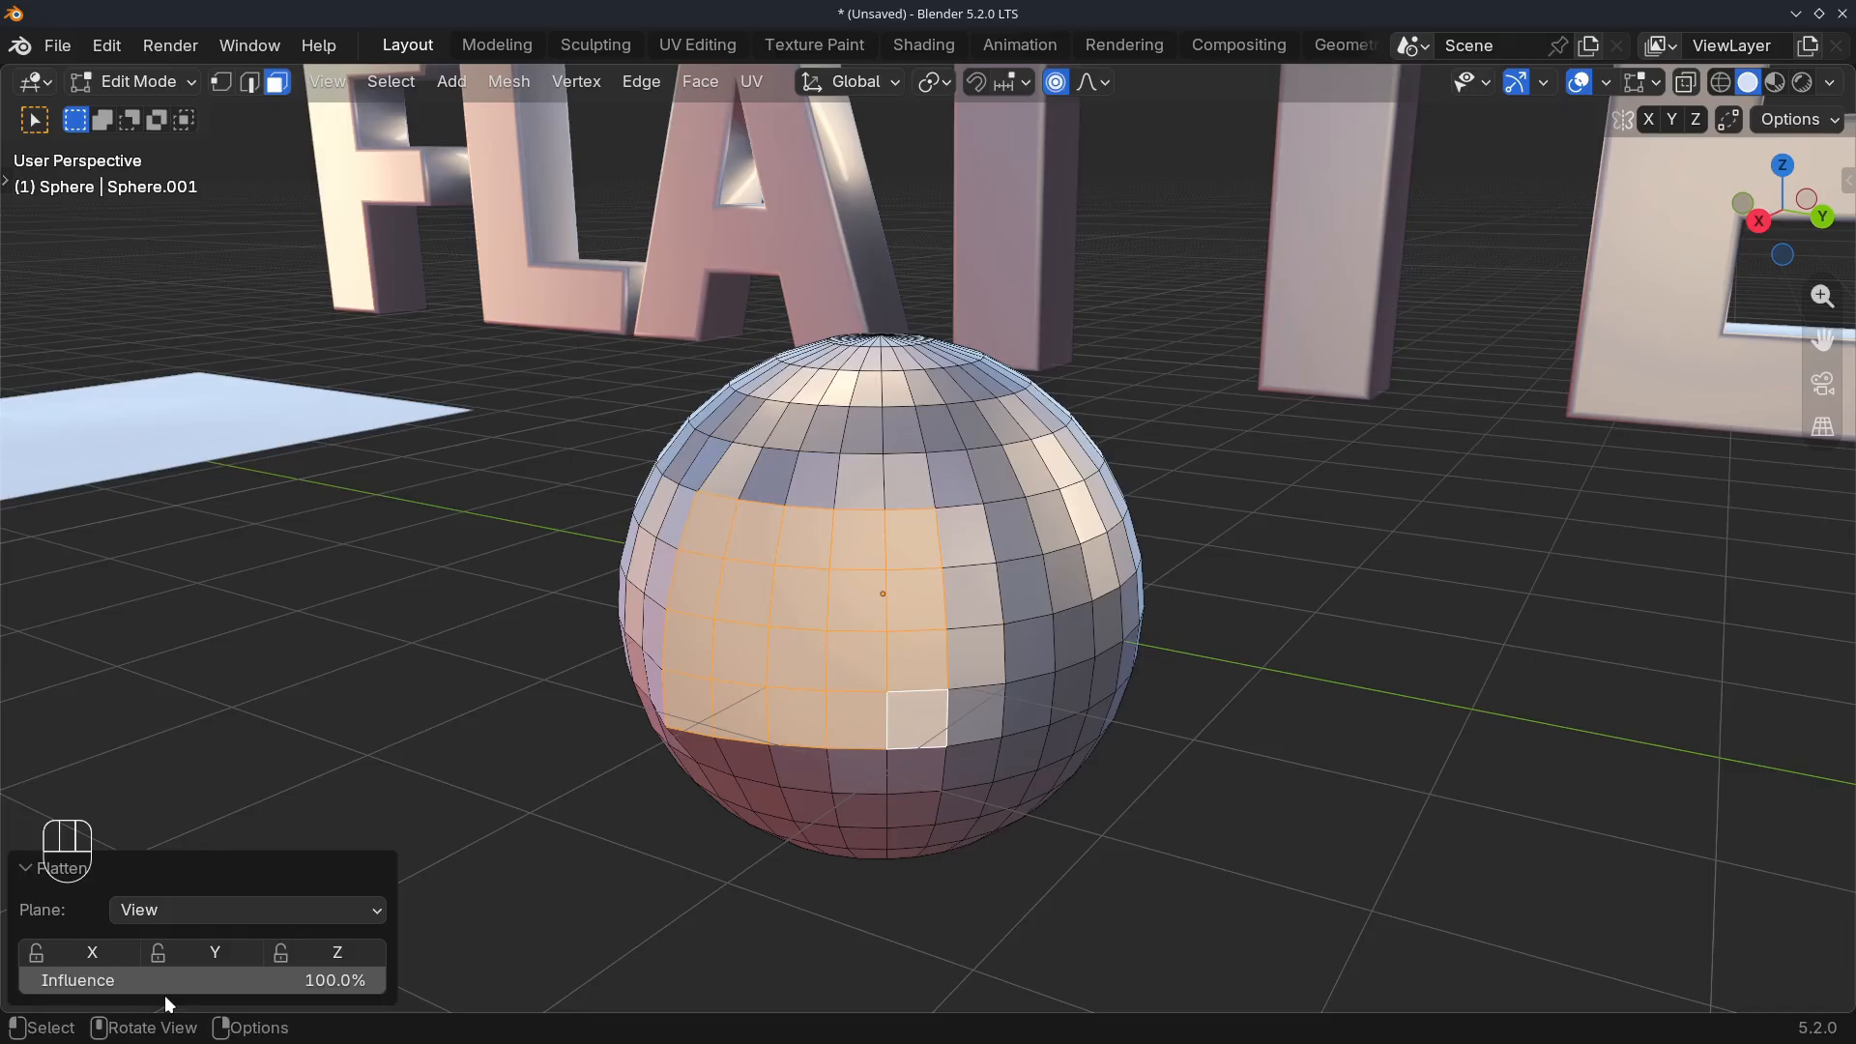
pyautogui.click(185, 914)
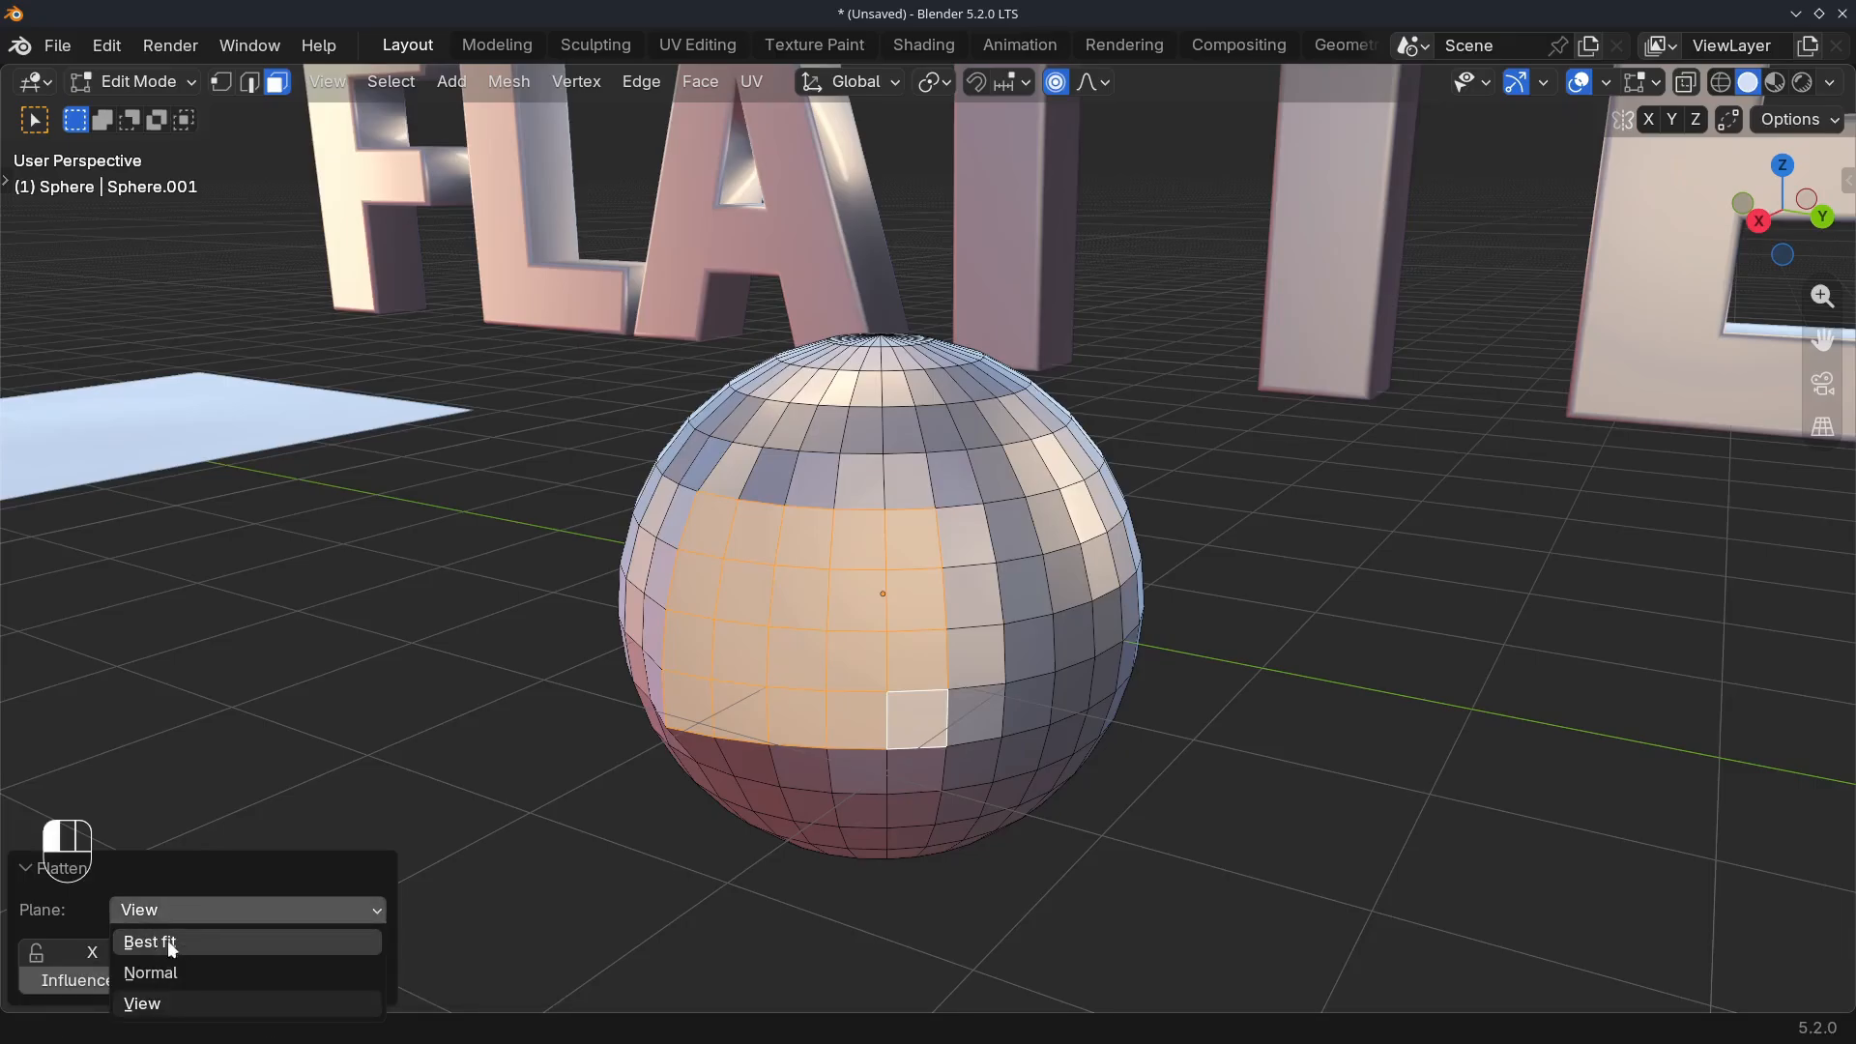
pyautogui.click(173, 943)
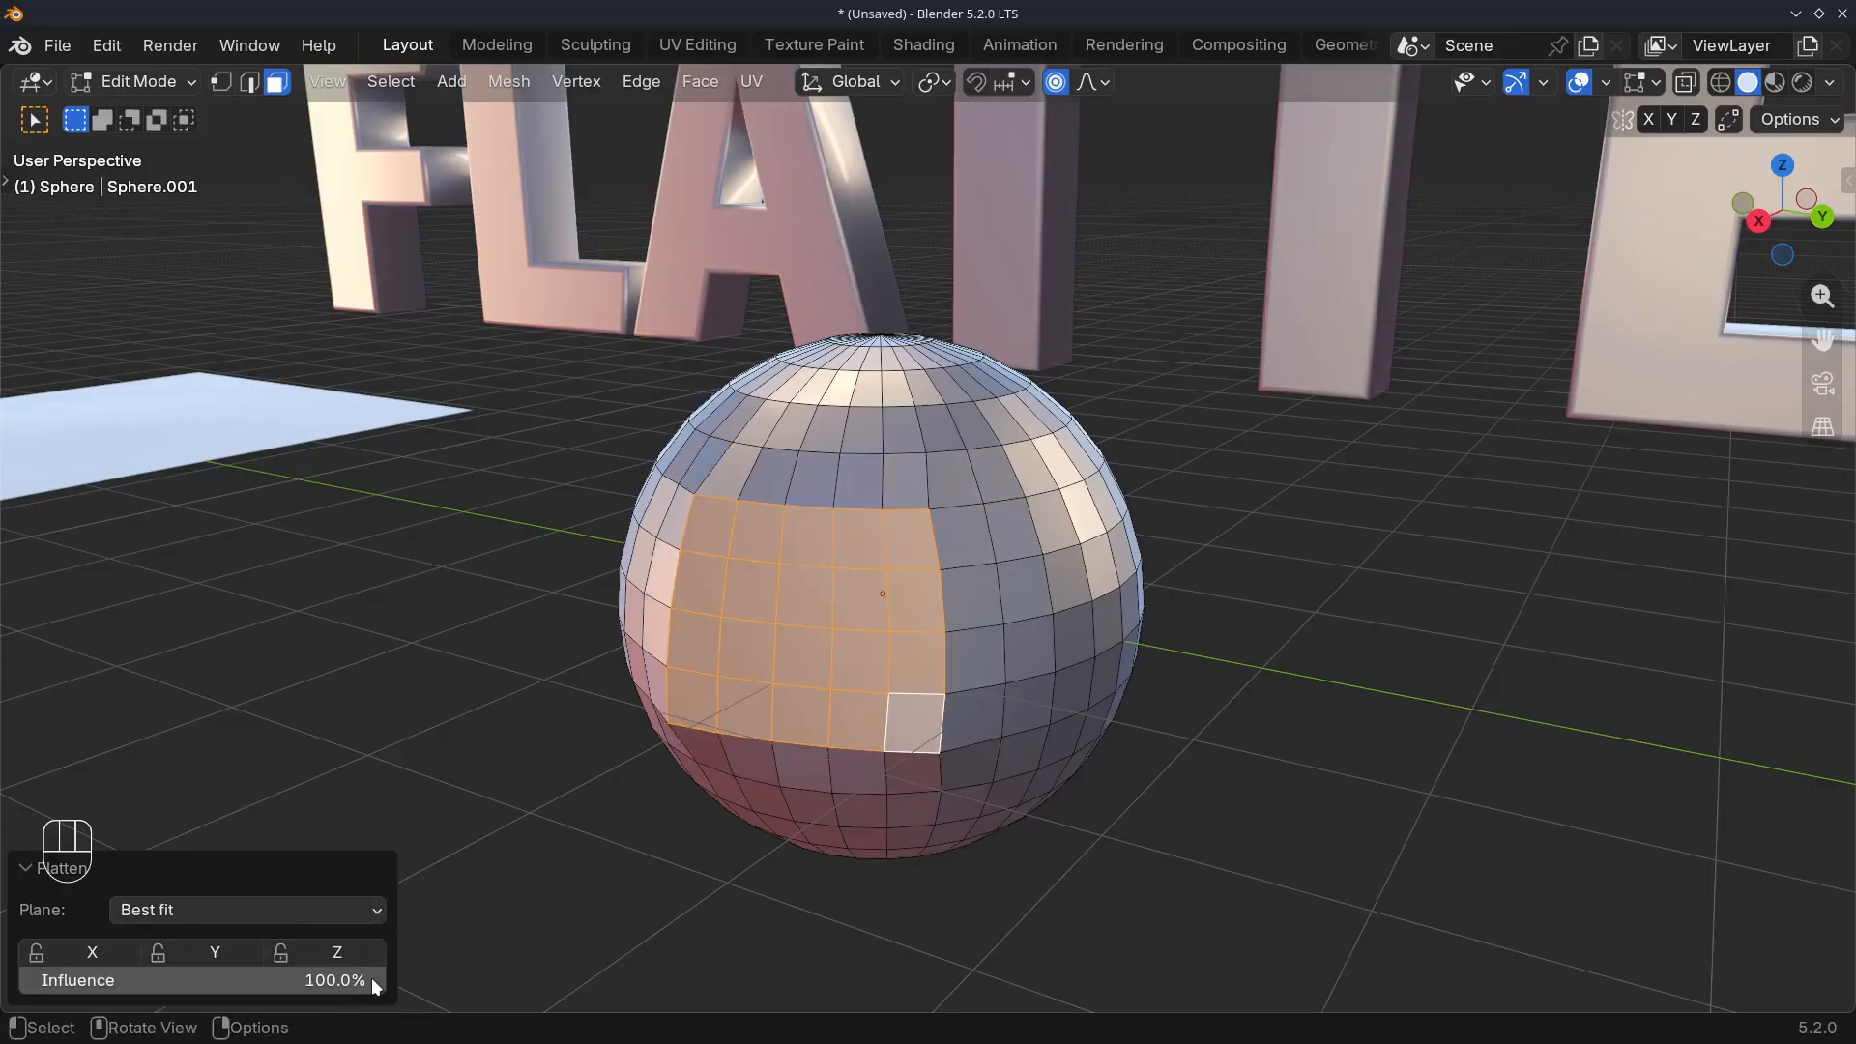
pyautogui.moveTo(375, 982); pyautogui.dragTo(194, 982)
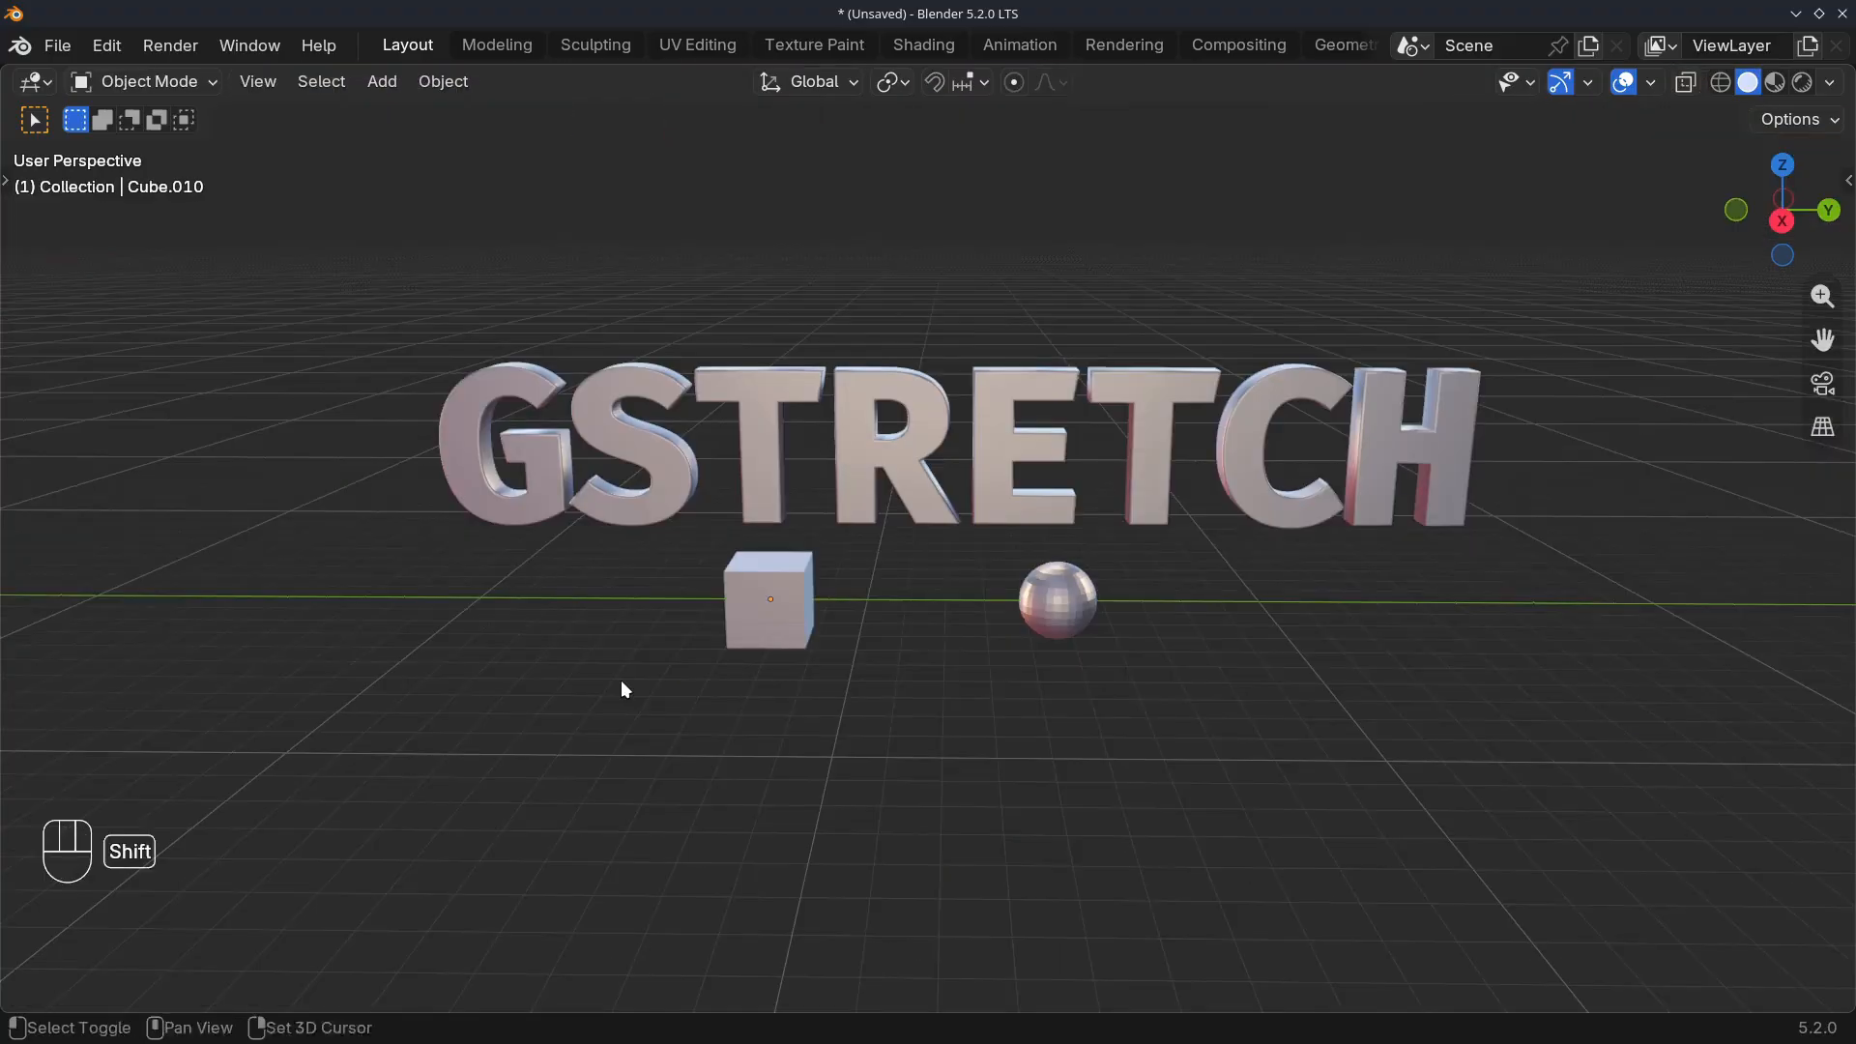
# Select the cube in front of the GSTRETCH text
pyautogui.keyDown('shift'); pyautogui.moveTo(622, 684); pyautogui.dragTo(867, 619, button='middle'); pyautogui.keyUp('shift')
pyautogui.scroll(4, 693, 674)
pyautogui.click(913, 608)
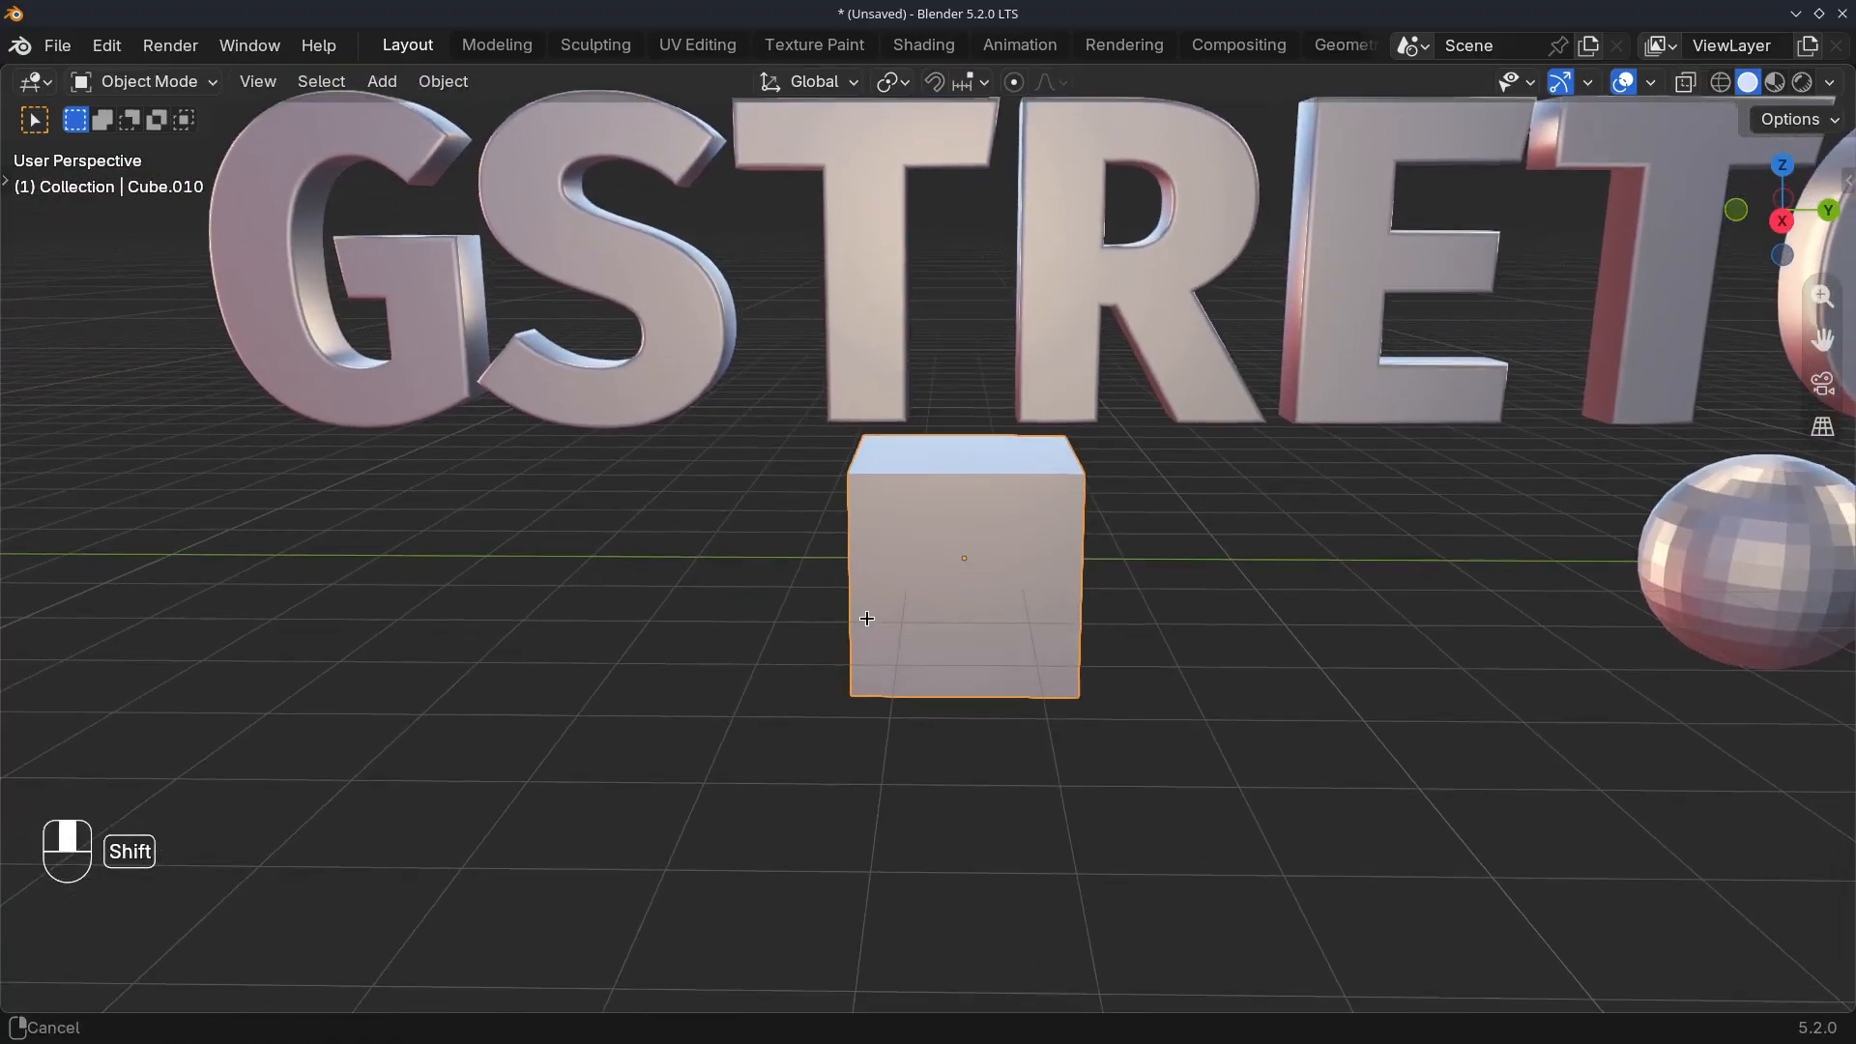
# Open the cube in Edit Mode and apply LoopTools Gstretch to the selected zigzag edge row across its front
pyautogui.scroll(4, 861, 619)
pyautogui.press('Tab')
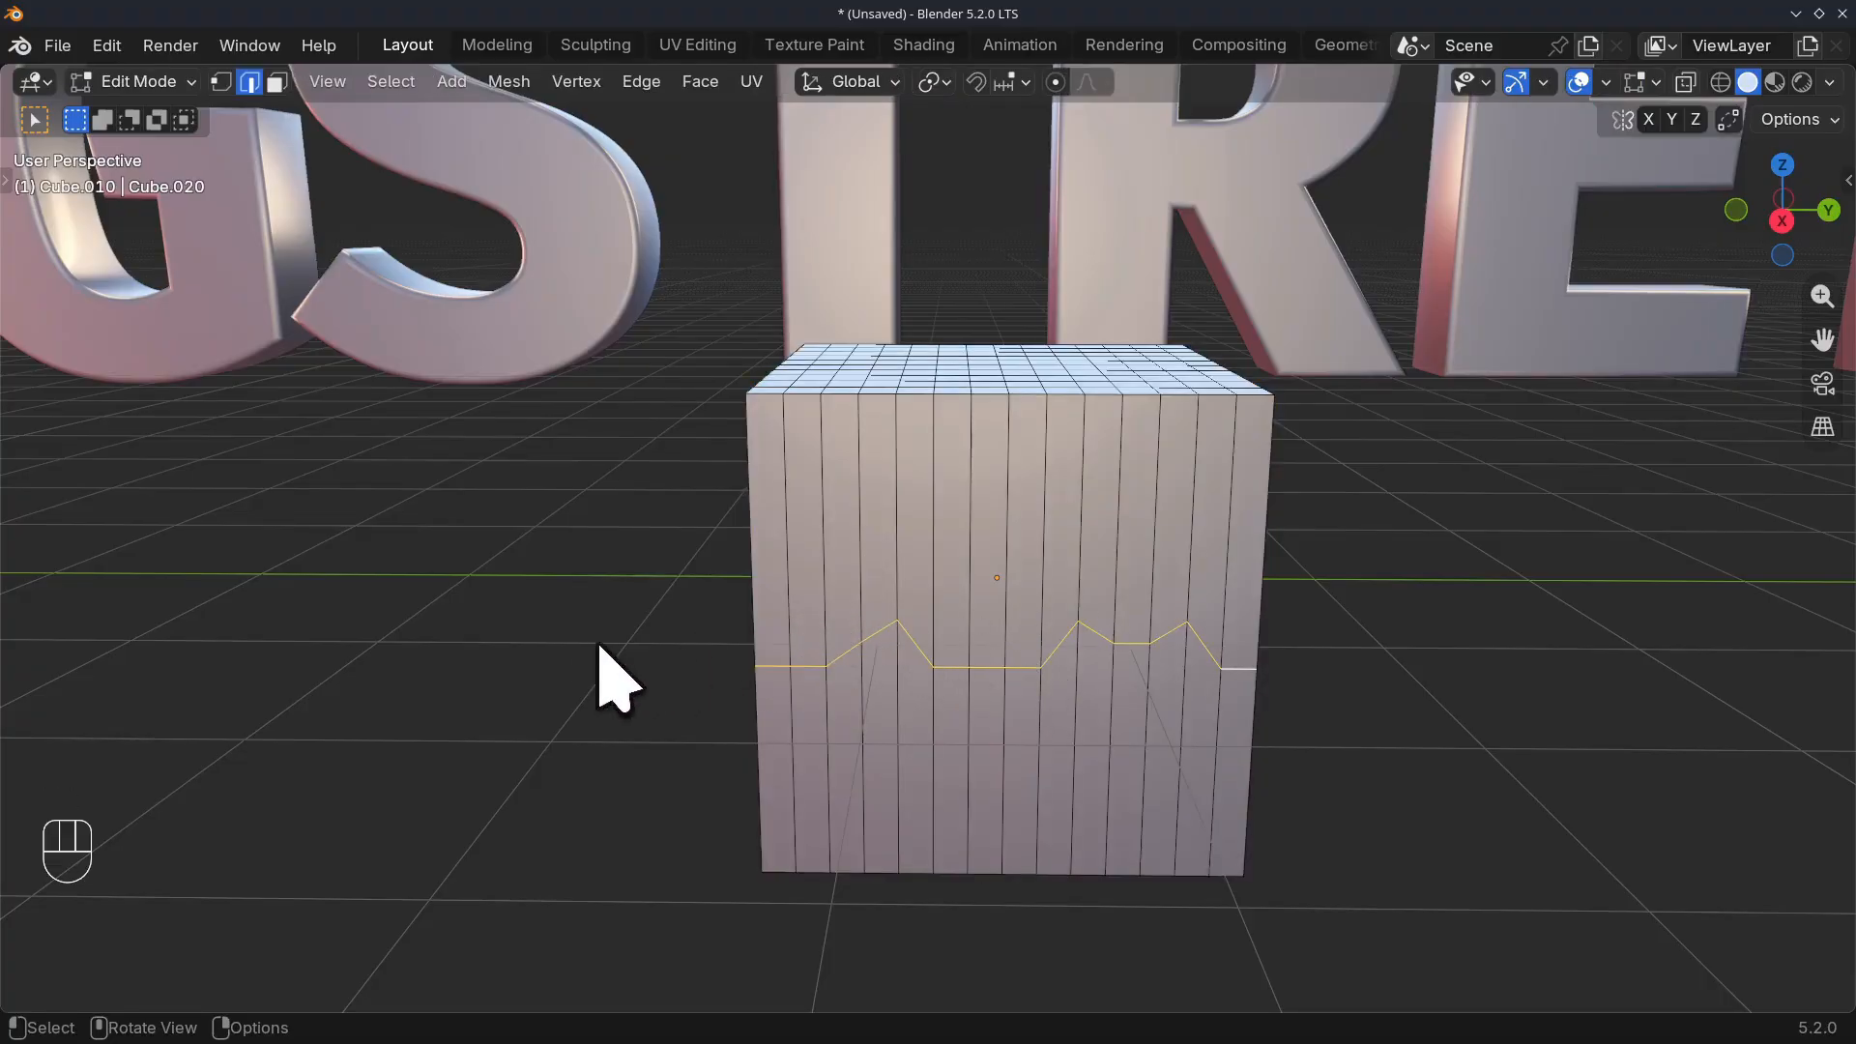
pyautogui.rightClick(580, 671)
pyautogui.moveTo(432, 114)
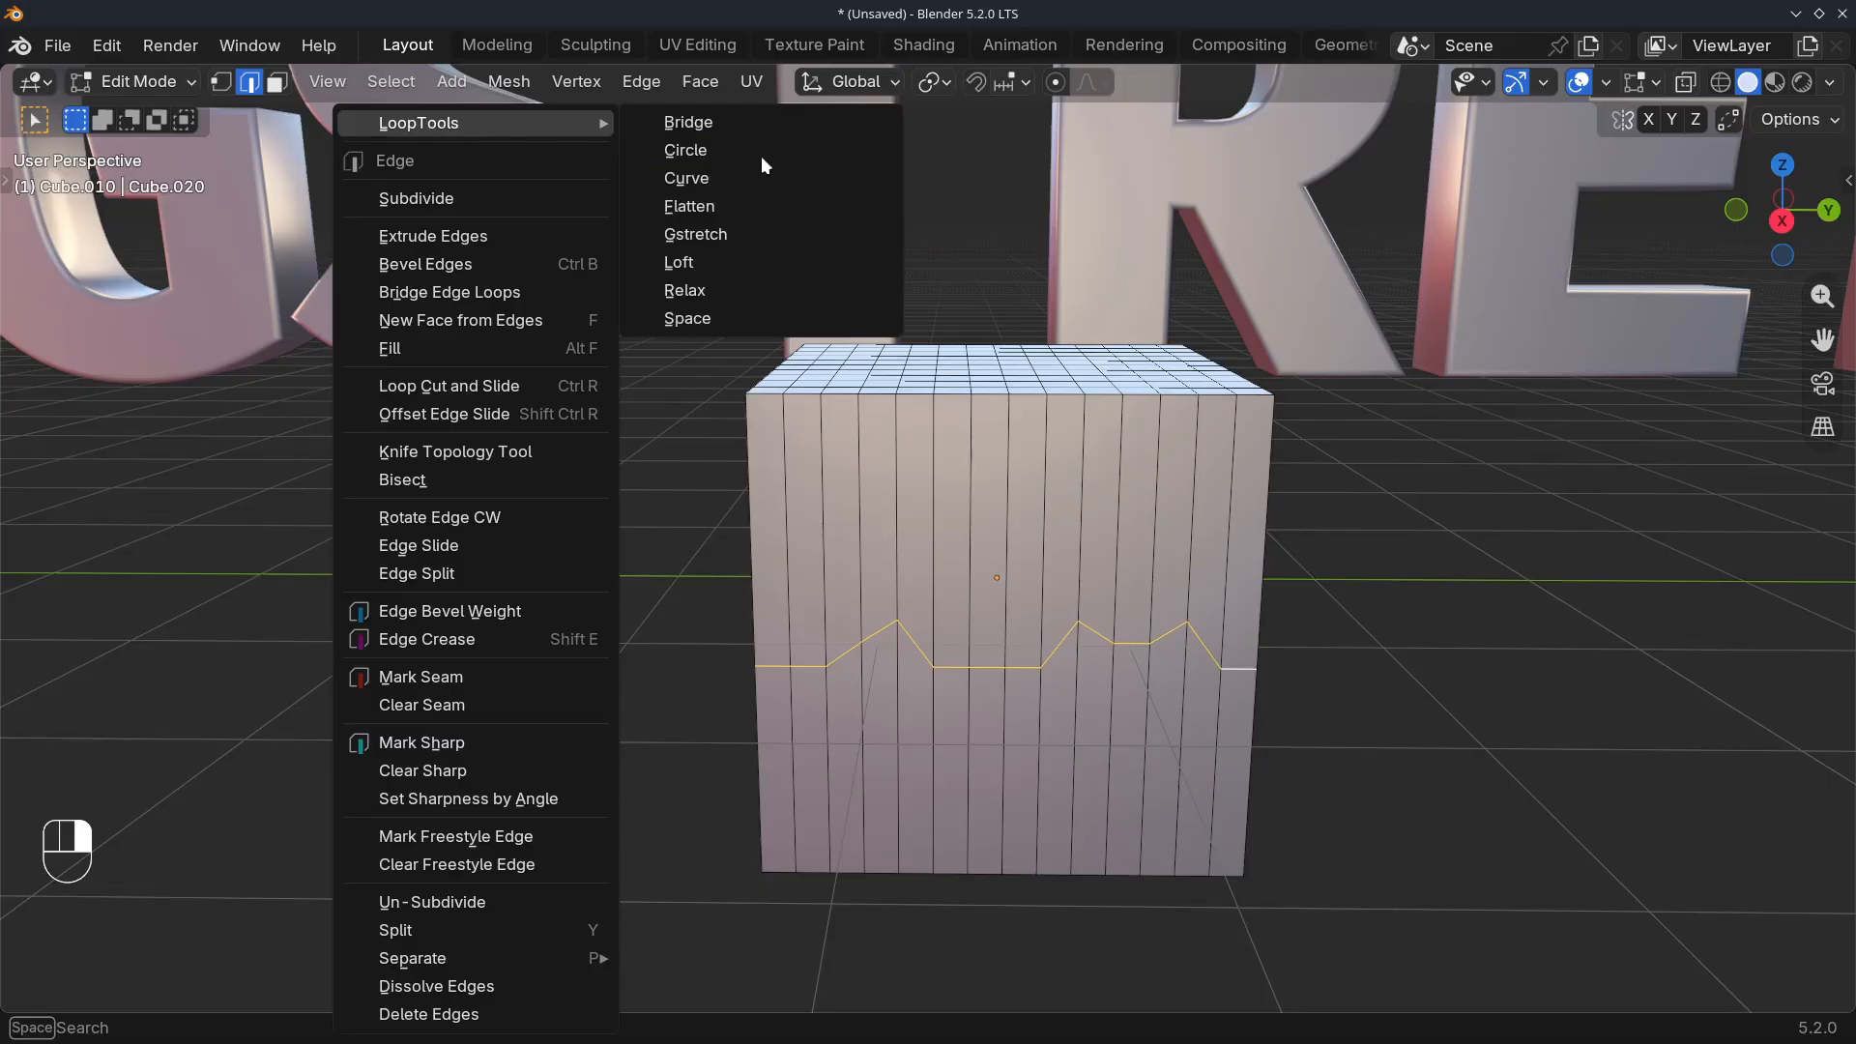
pyautogui.click(722, 233)
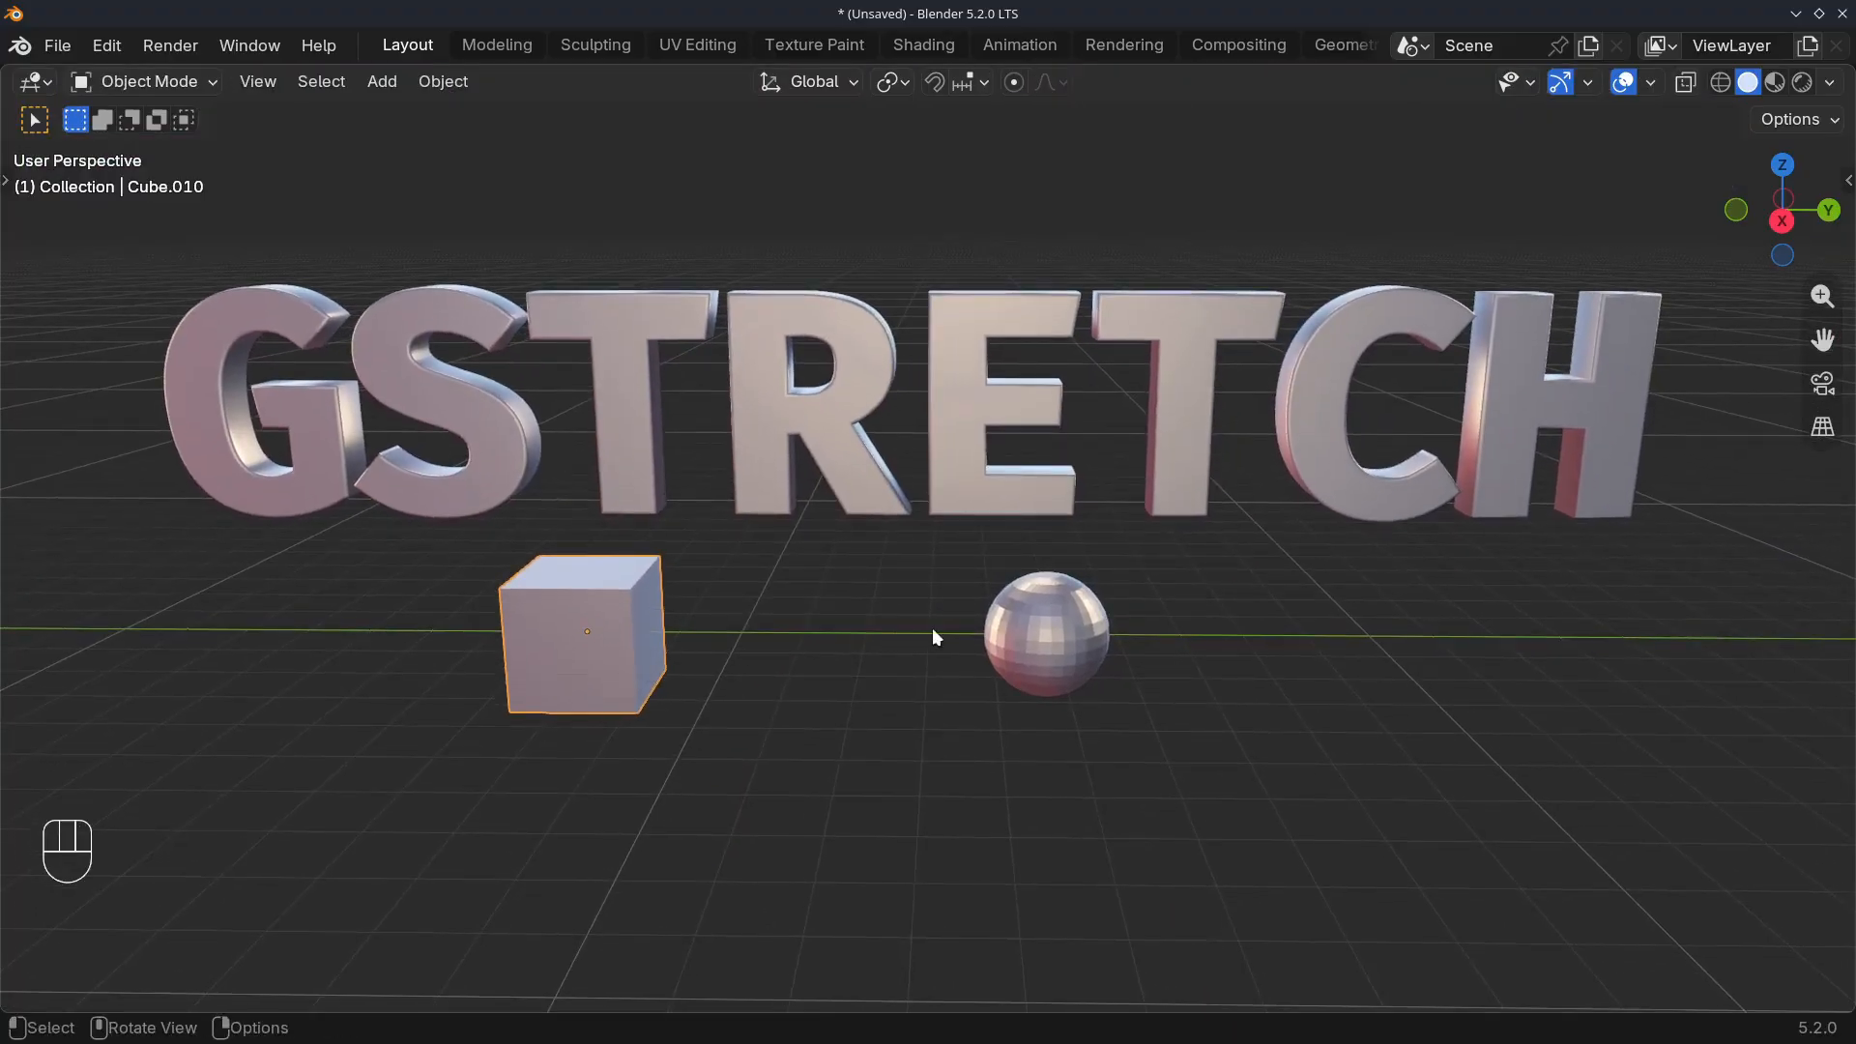
# Open the sphere in front of the GSTRETCH text in Edit Mode with vertex selection
pyautogui.click(986, 659)
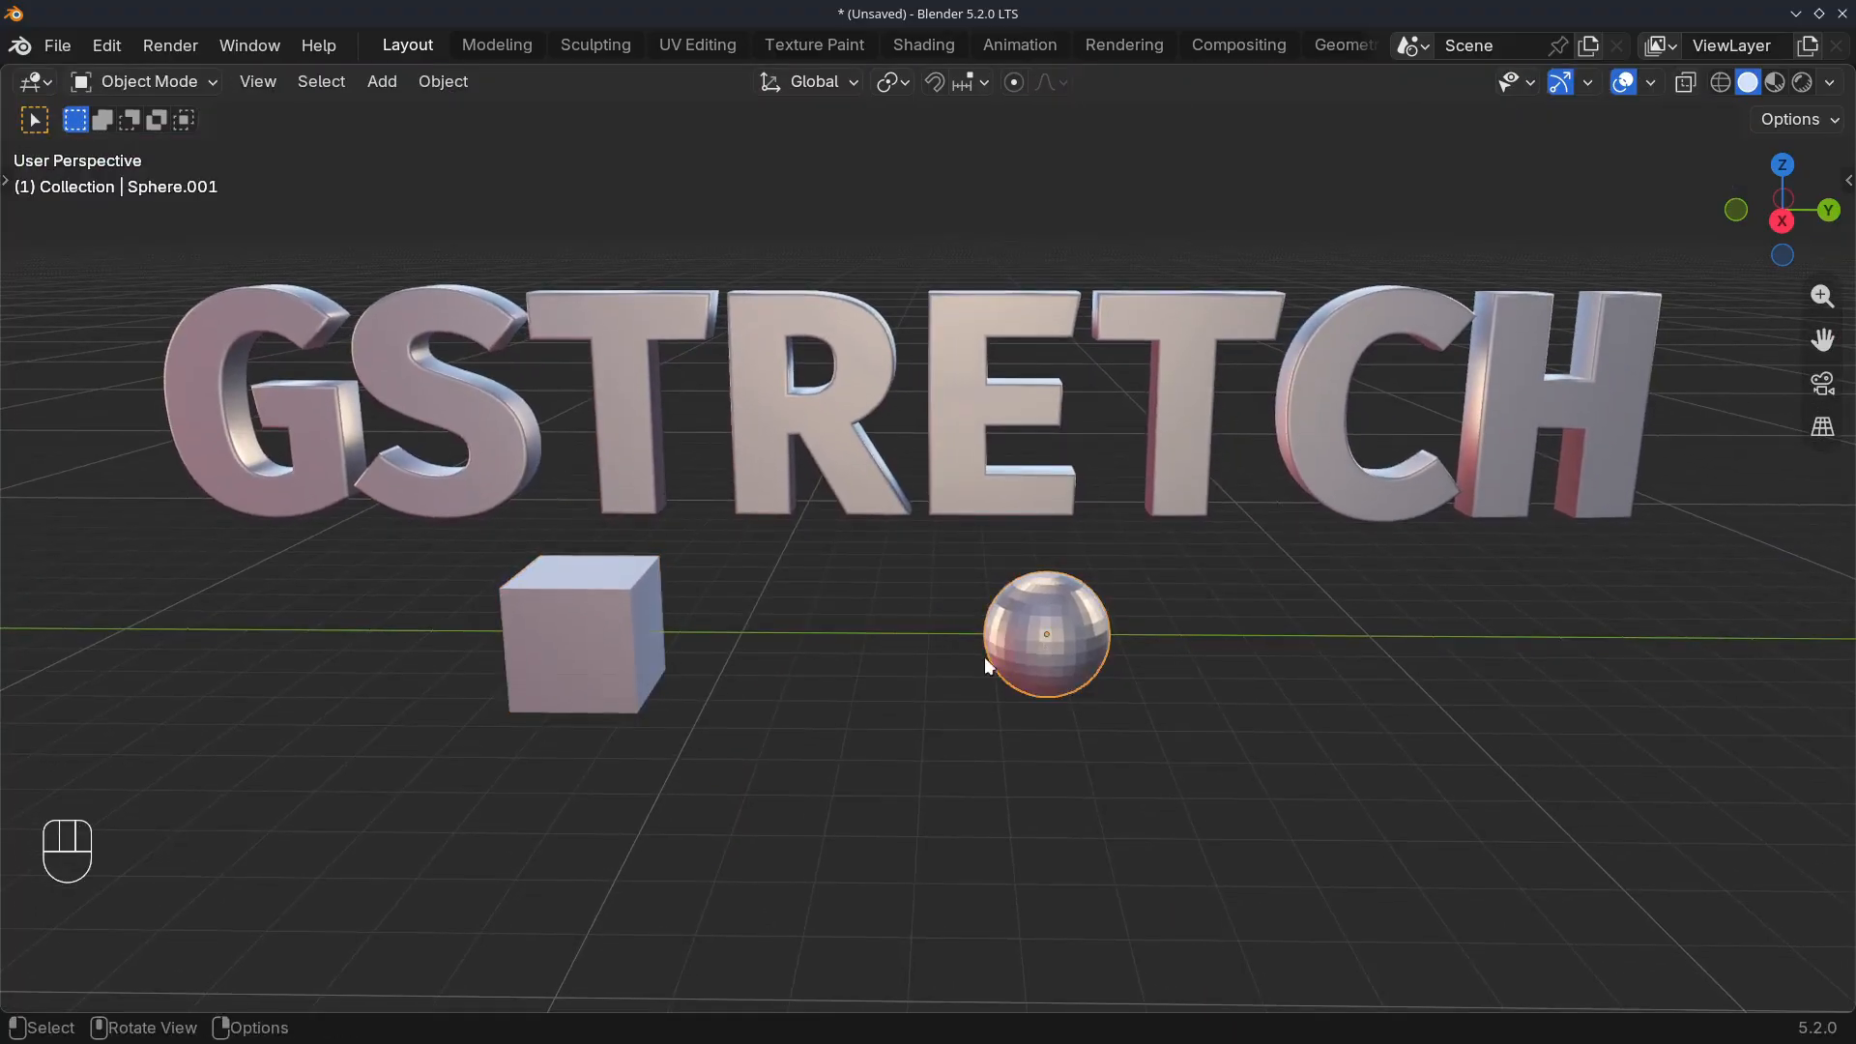
pyautogui.scroll(3, 988, 663)
pyautogui.keyDown('shift'); pyautogui.moveTo(1006, 688); pyautogui.dragTo(771, 648, button='middle'); pyautogui.keyUp('shift')
pyautogui.scroll(1, 829, 621)
pyautogui.press('Tab')
pyautogui.press('1')
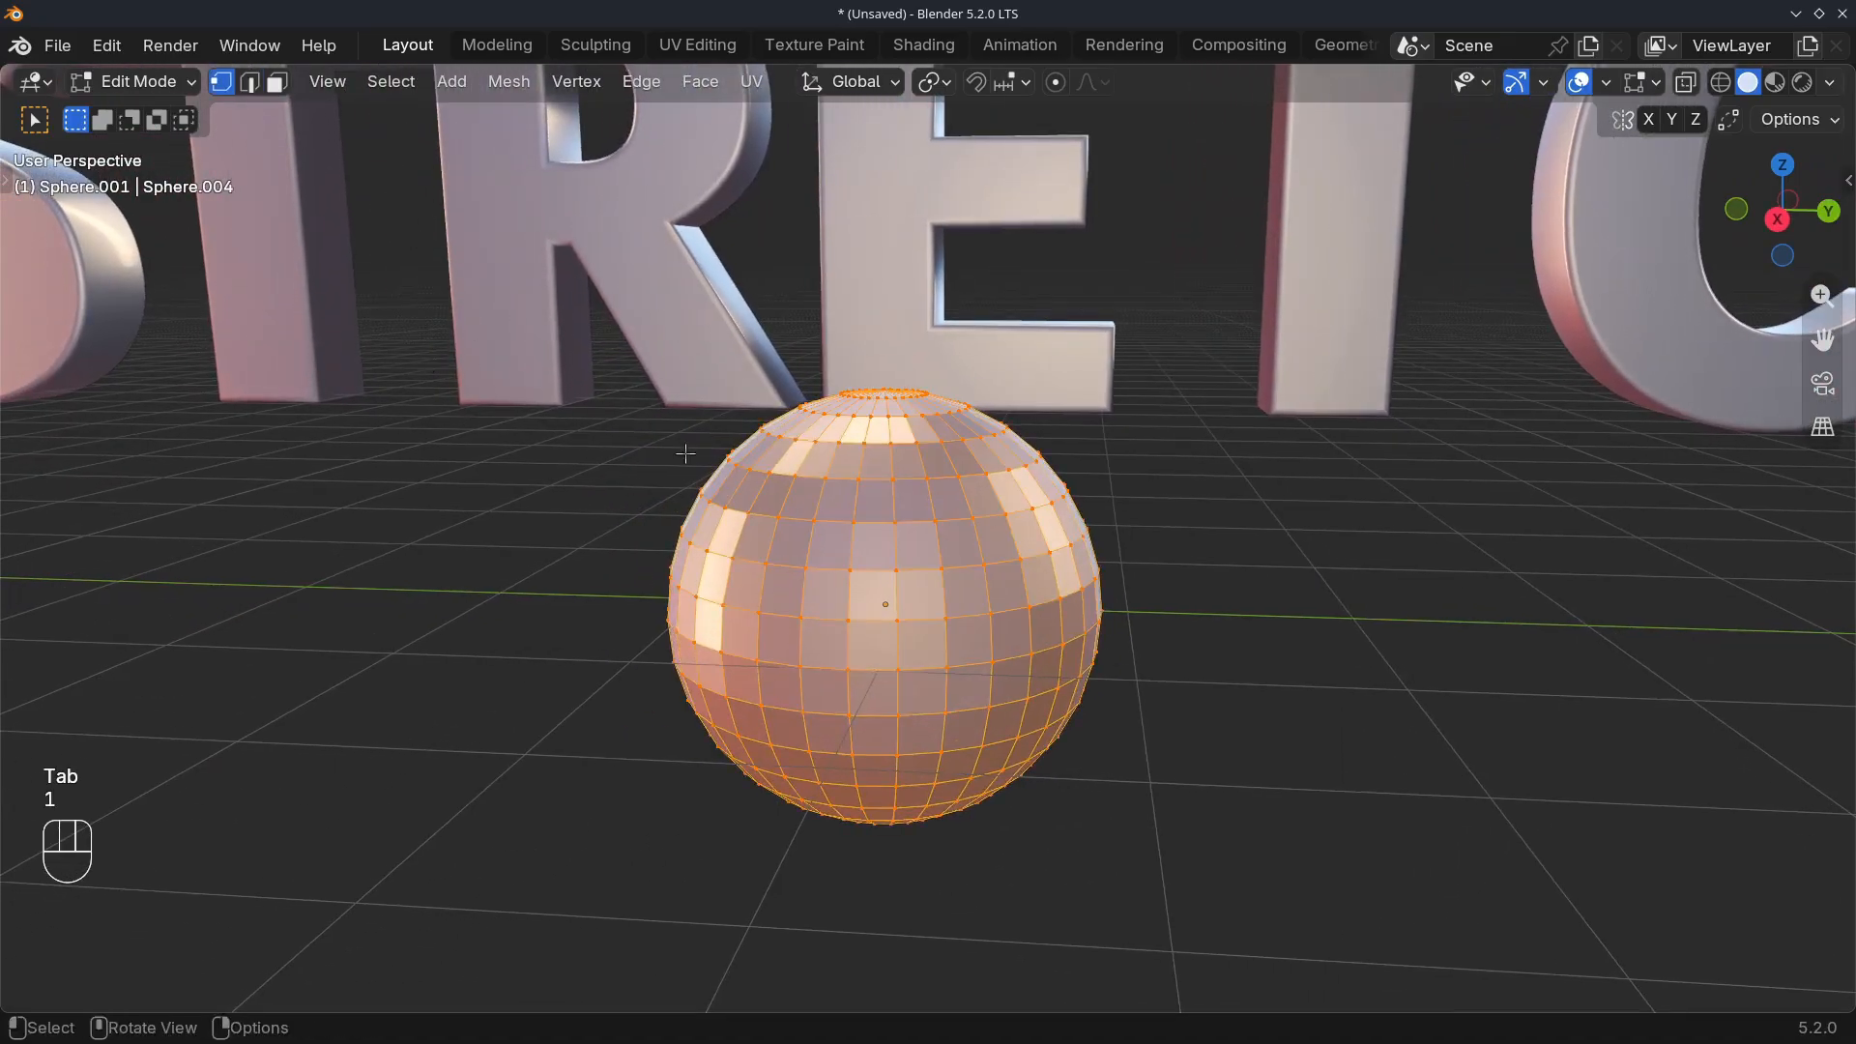
# Select the shortest path of vertices along the sphere's middle ring from one side to the other
pyautogui.moveTo(687, 452); pyautogui.dragTo(590, 476, button='middle')
pyautogui.click(424, 665)
pyautogui.moveTo(343, 634); pyautogui.dragTo(764, 643, button='middle')
pyautogui.keyDown('ctrl'); pyautogui.click(1111, 658); pyautogui.keyUp('ctrl')
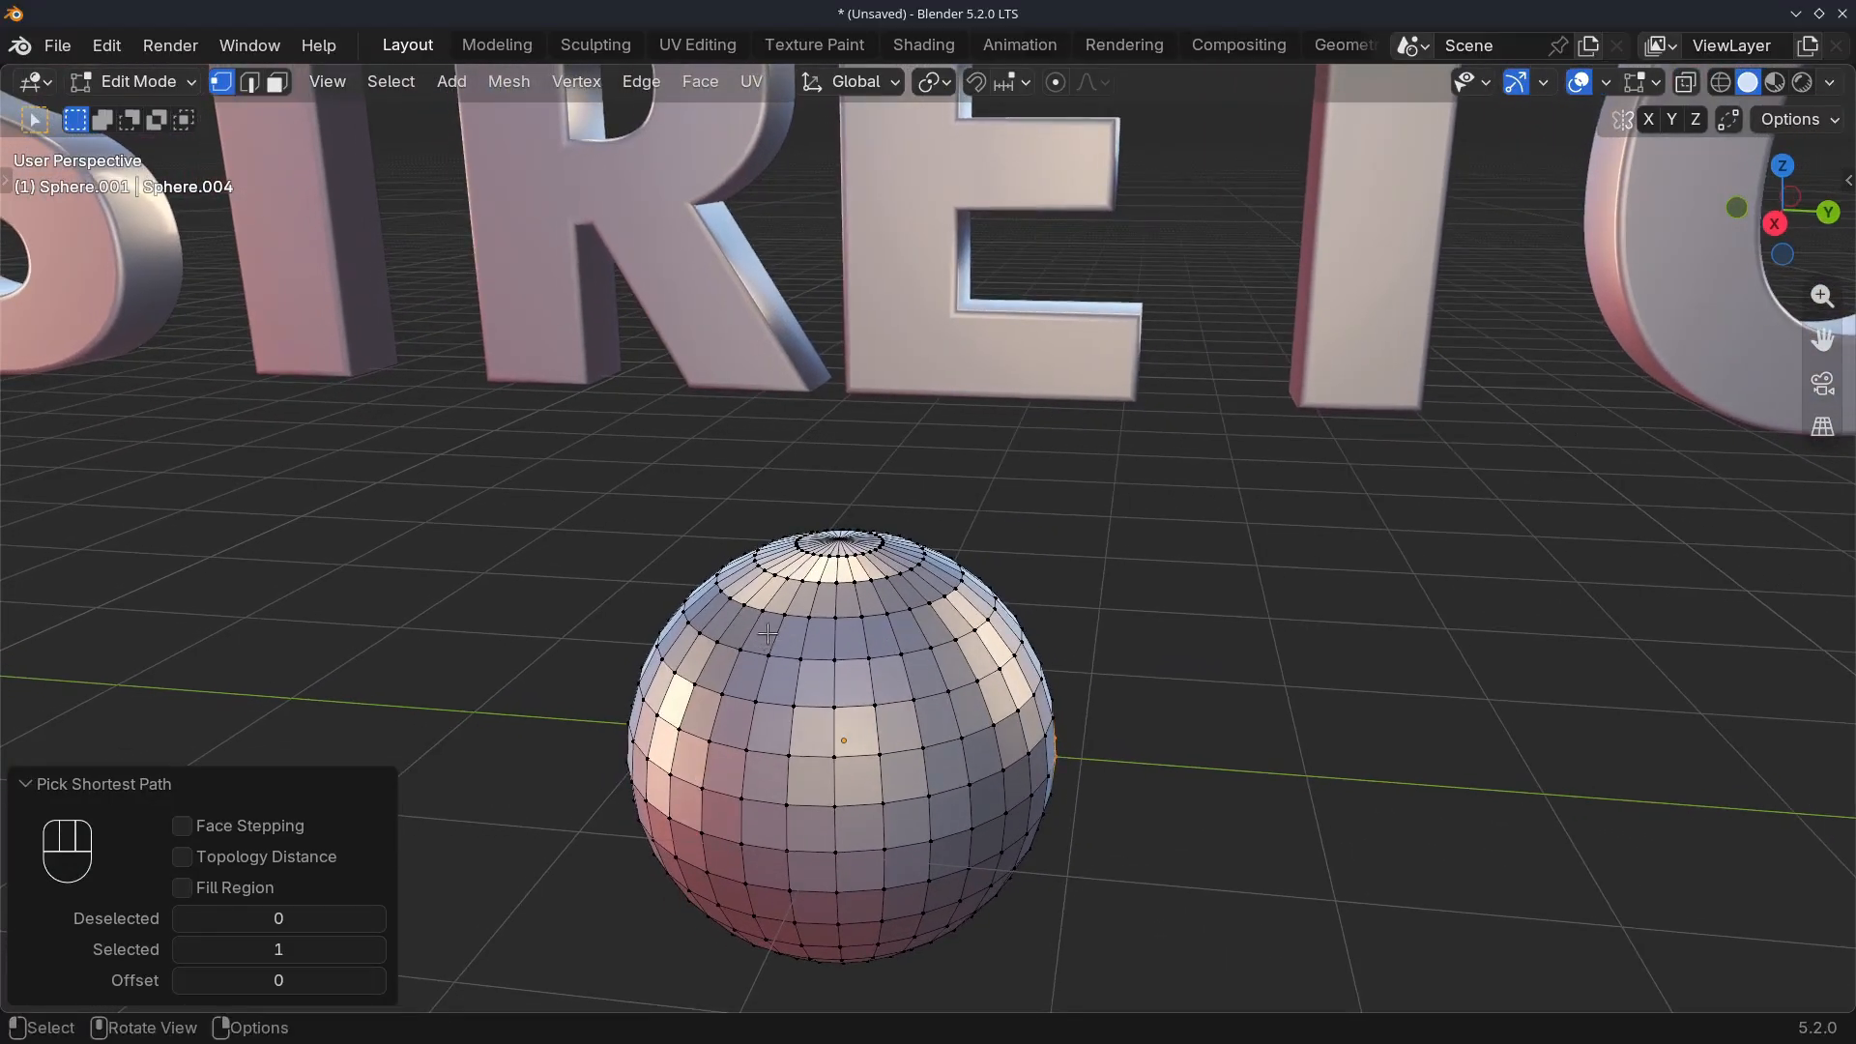
# Isolate the sphere in Local View and apply LoopTools Gstretch to the selected vertex row
pyautogui.press('KP_Divide')
pyautogui.rightClick(566, 559)
pyautogui.moveTo(444, 311)
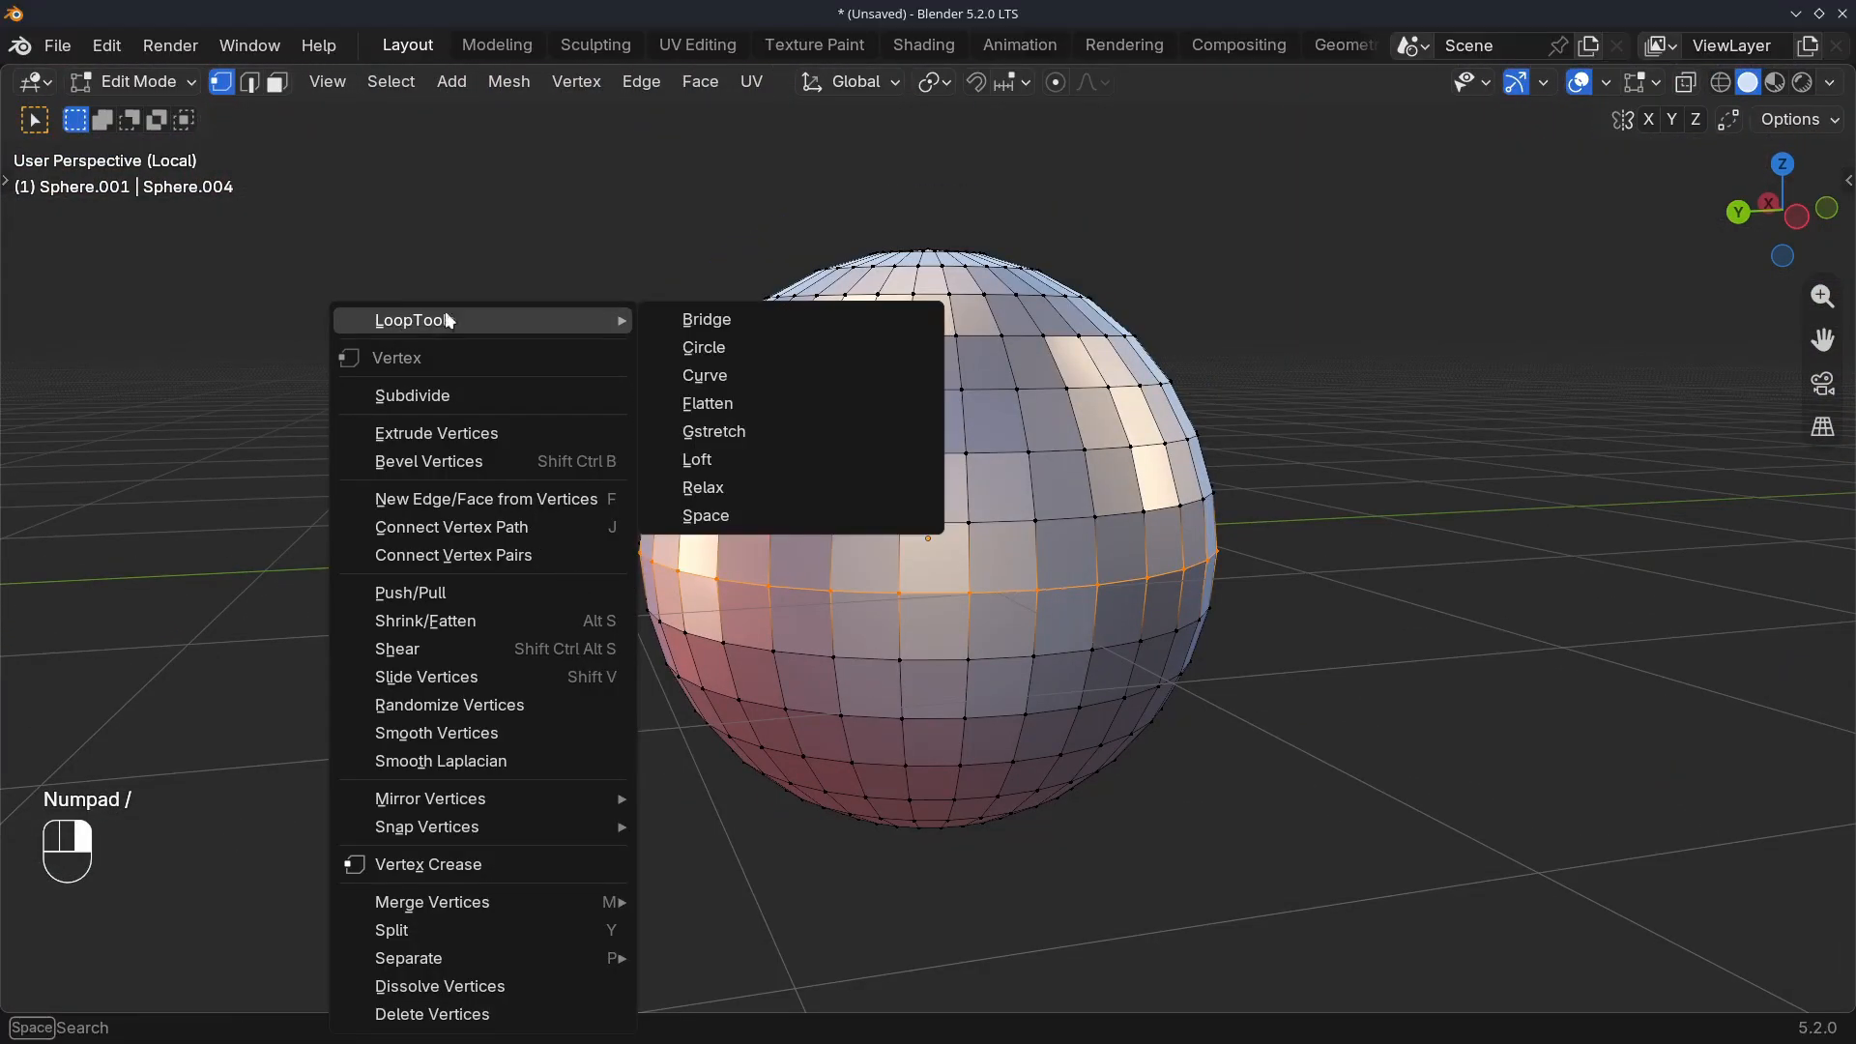
pyautogui.click(714, 433)
pyautogui.moveTo(607, 526); pyautogui.dragTo(950, 568, button='middle')
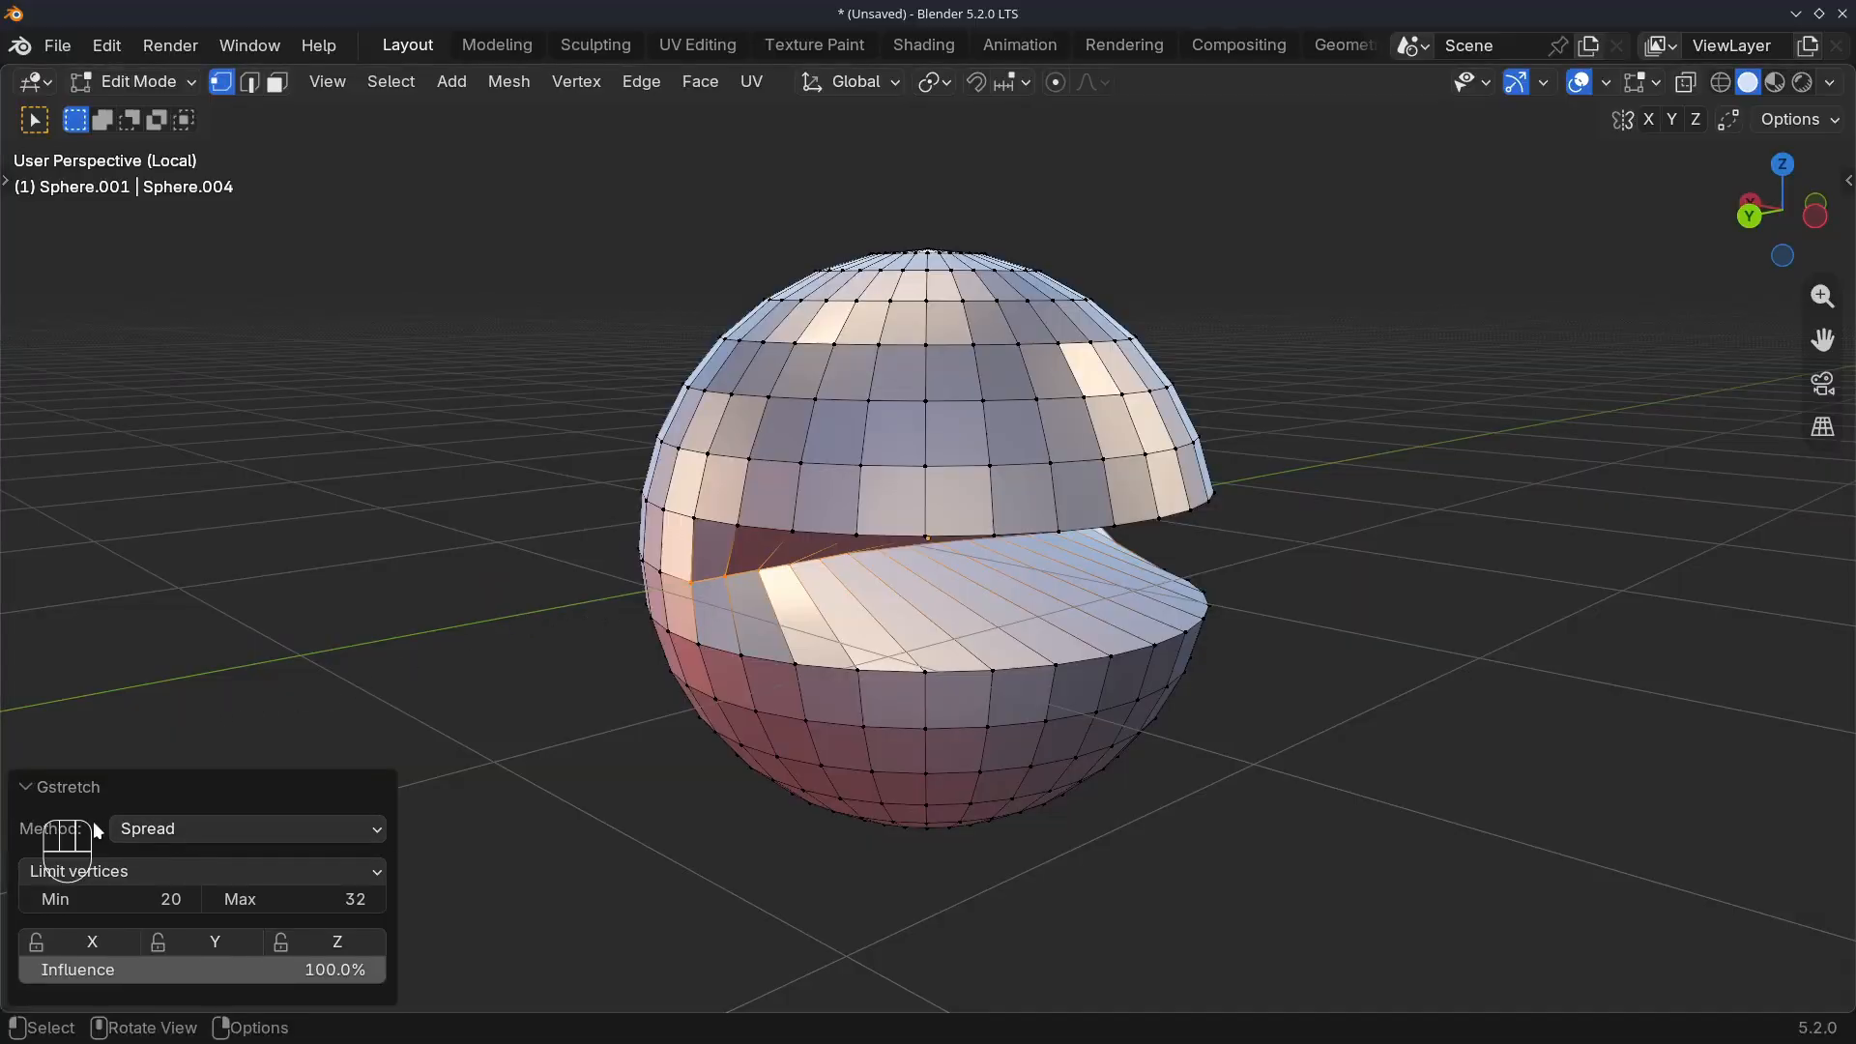
# Check the sphere's Gstretch Method options, keeping Spread, and try out the Influence amount
pyautogui.click(136, 827)
pyautogui.click(137, 827)
pyautogui.moveTo(367, 971)
pyautogui.mouseDown()
pyautogui.moveTo(43, 971)
pyautogui.moveTo(384, 966)
pyautogui.mouseUp()
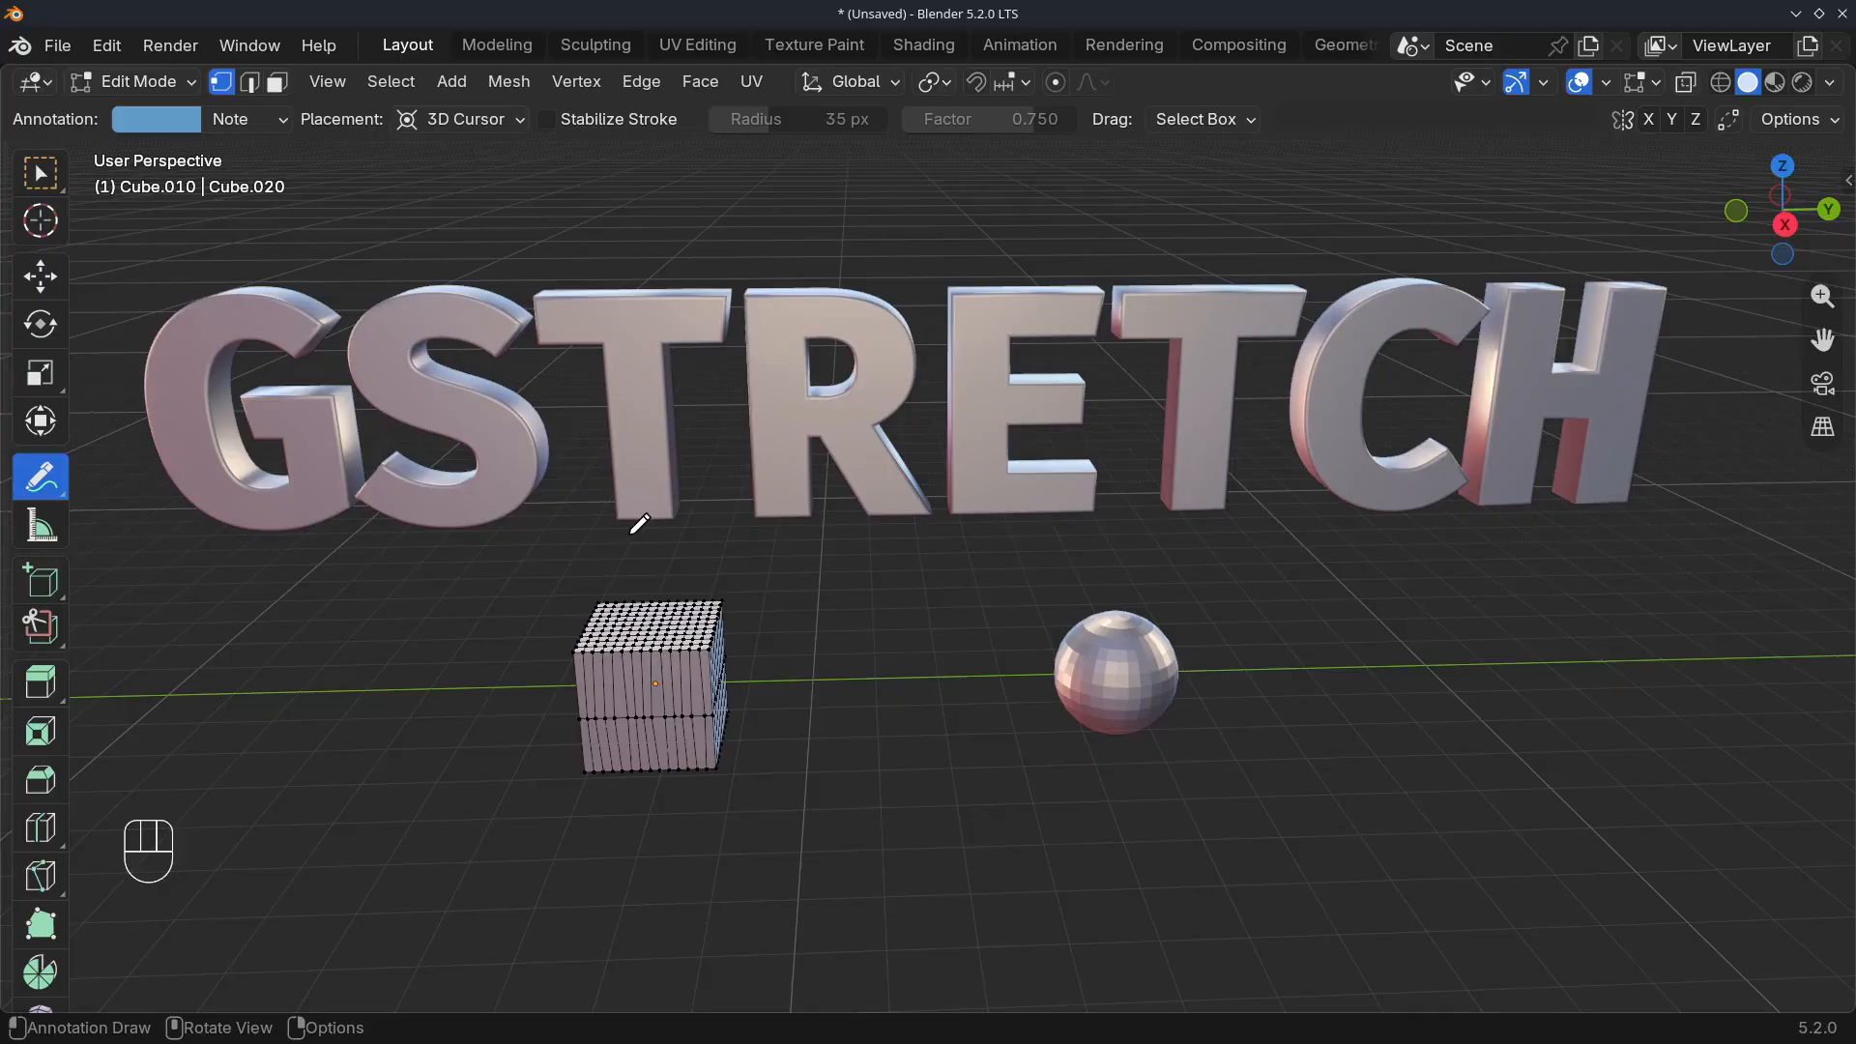
# Draw a long wavy annotation stroke beneath the GSTRETCH text and set Gstretch to use Annotation as its guide
pyautogui.moveTo(645, 544); pyautogui.dragTo(639, 547, button='middle')
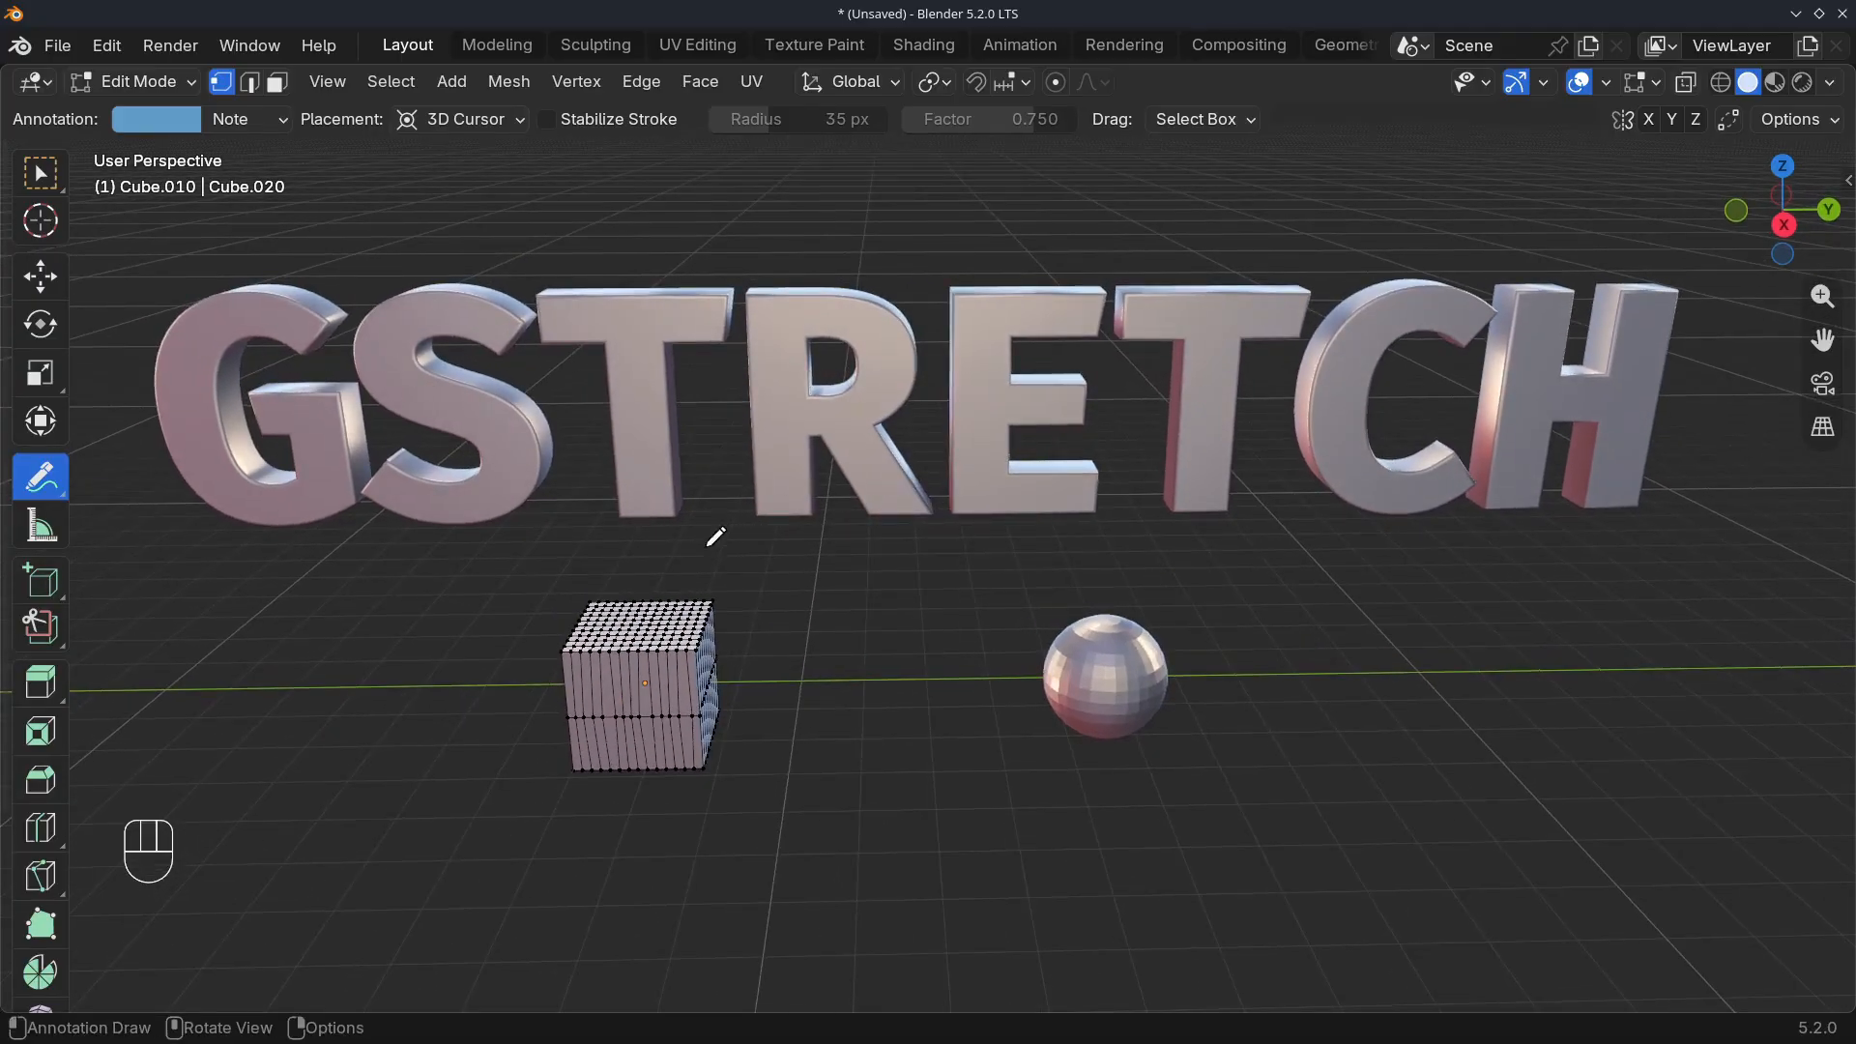
pyautogui.moveTo(513, 549)
pyautogui.mouseDown()
pyautogui.moveTo(619, 505)
pyautogui.moveTo(1254, 544)
pyautogui.mouseUp()
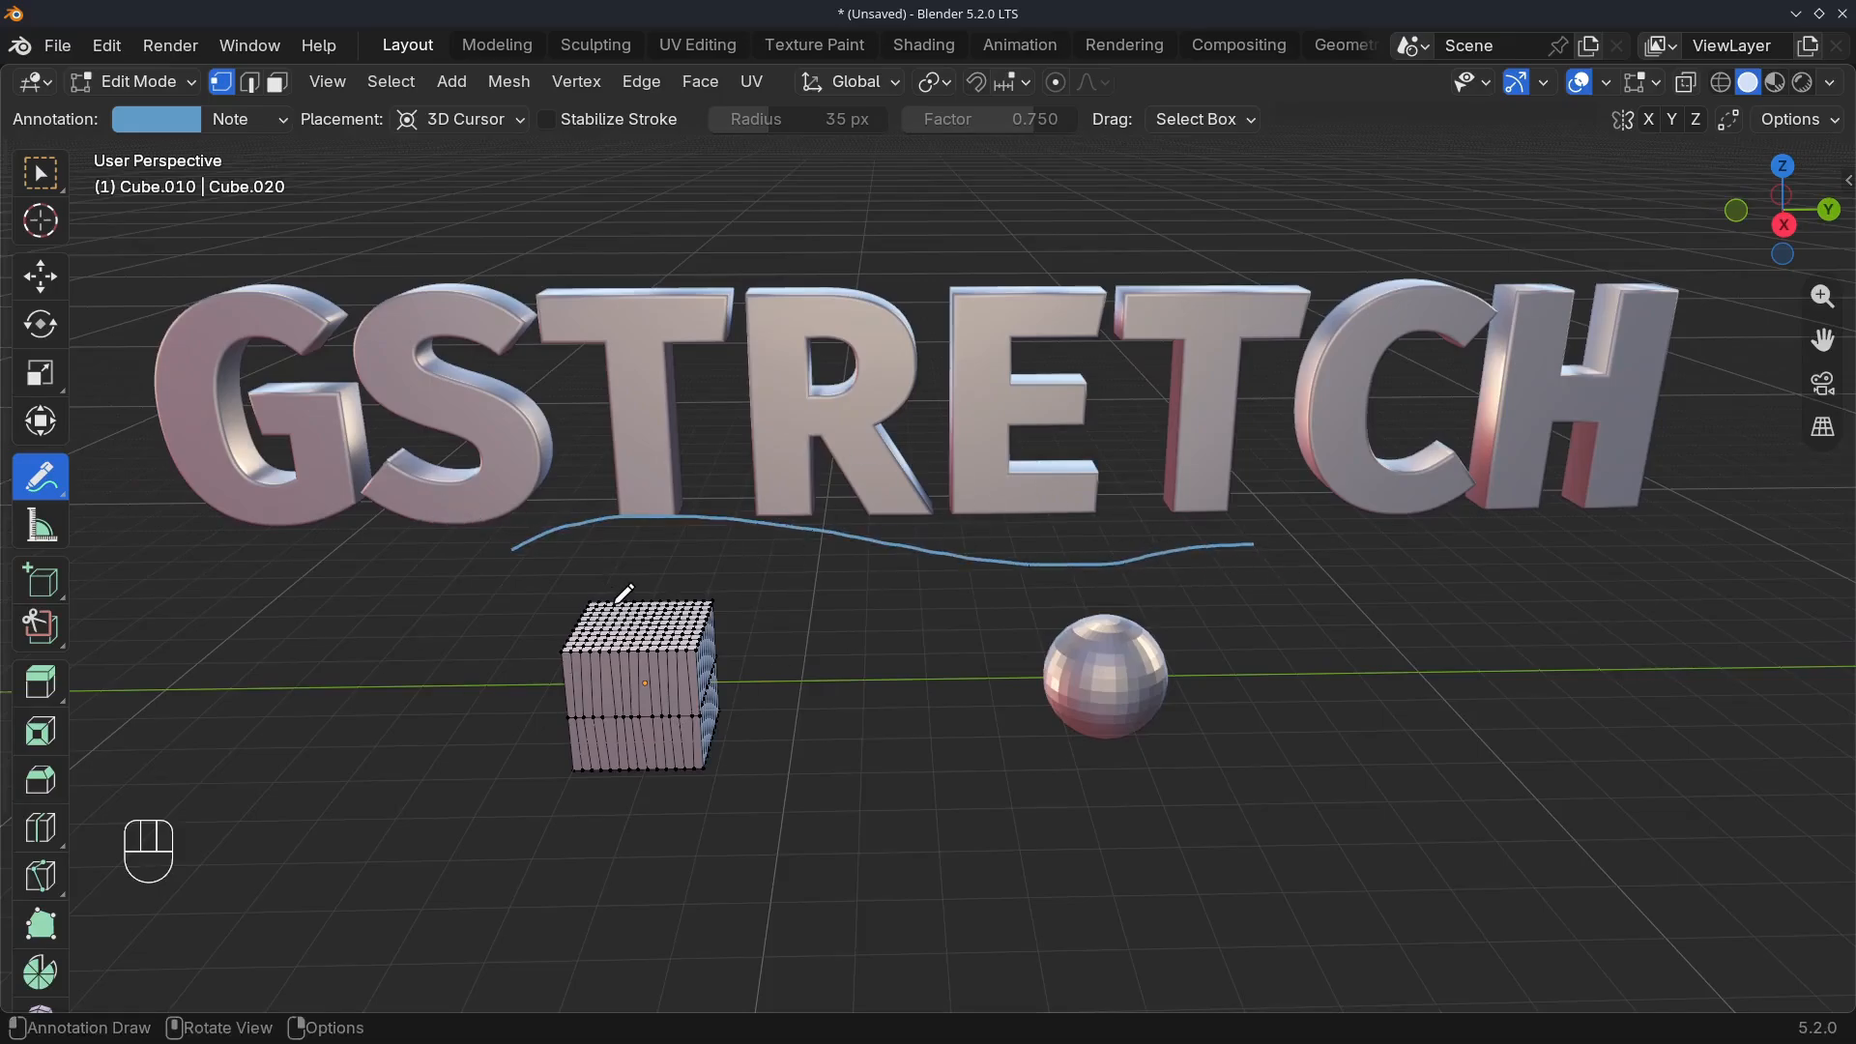
pyautogui.press('n')
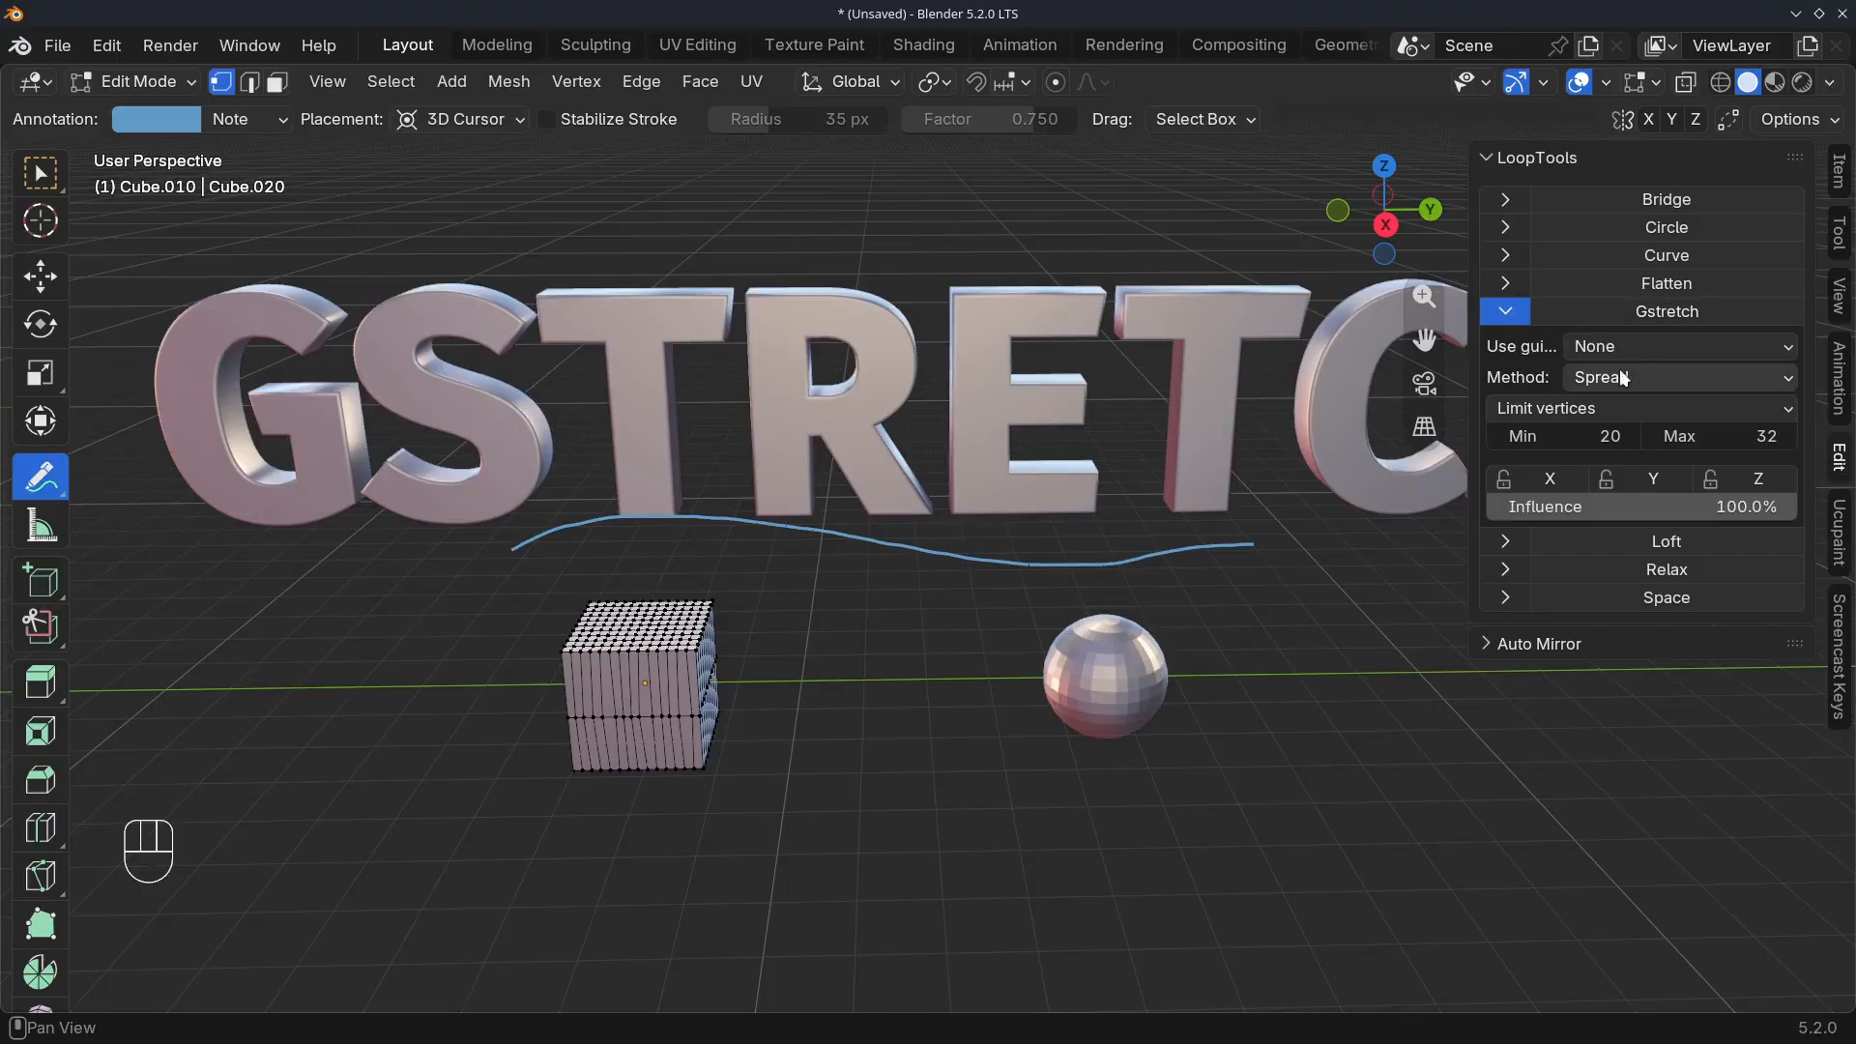
pyautogui.click(1588, 348)
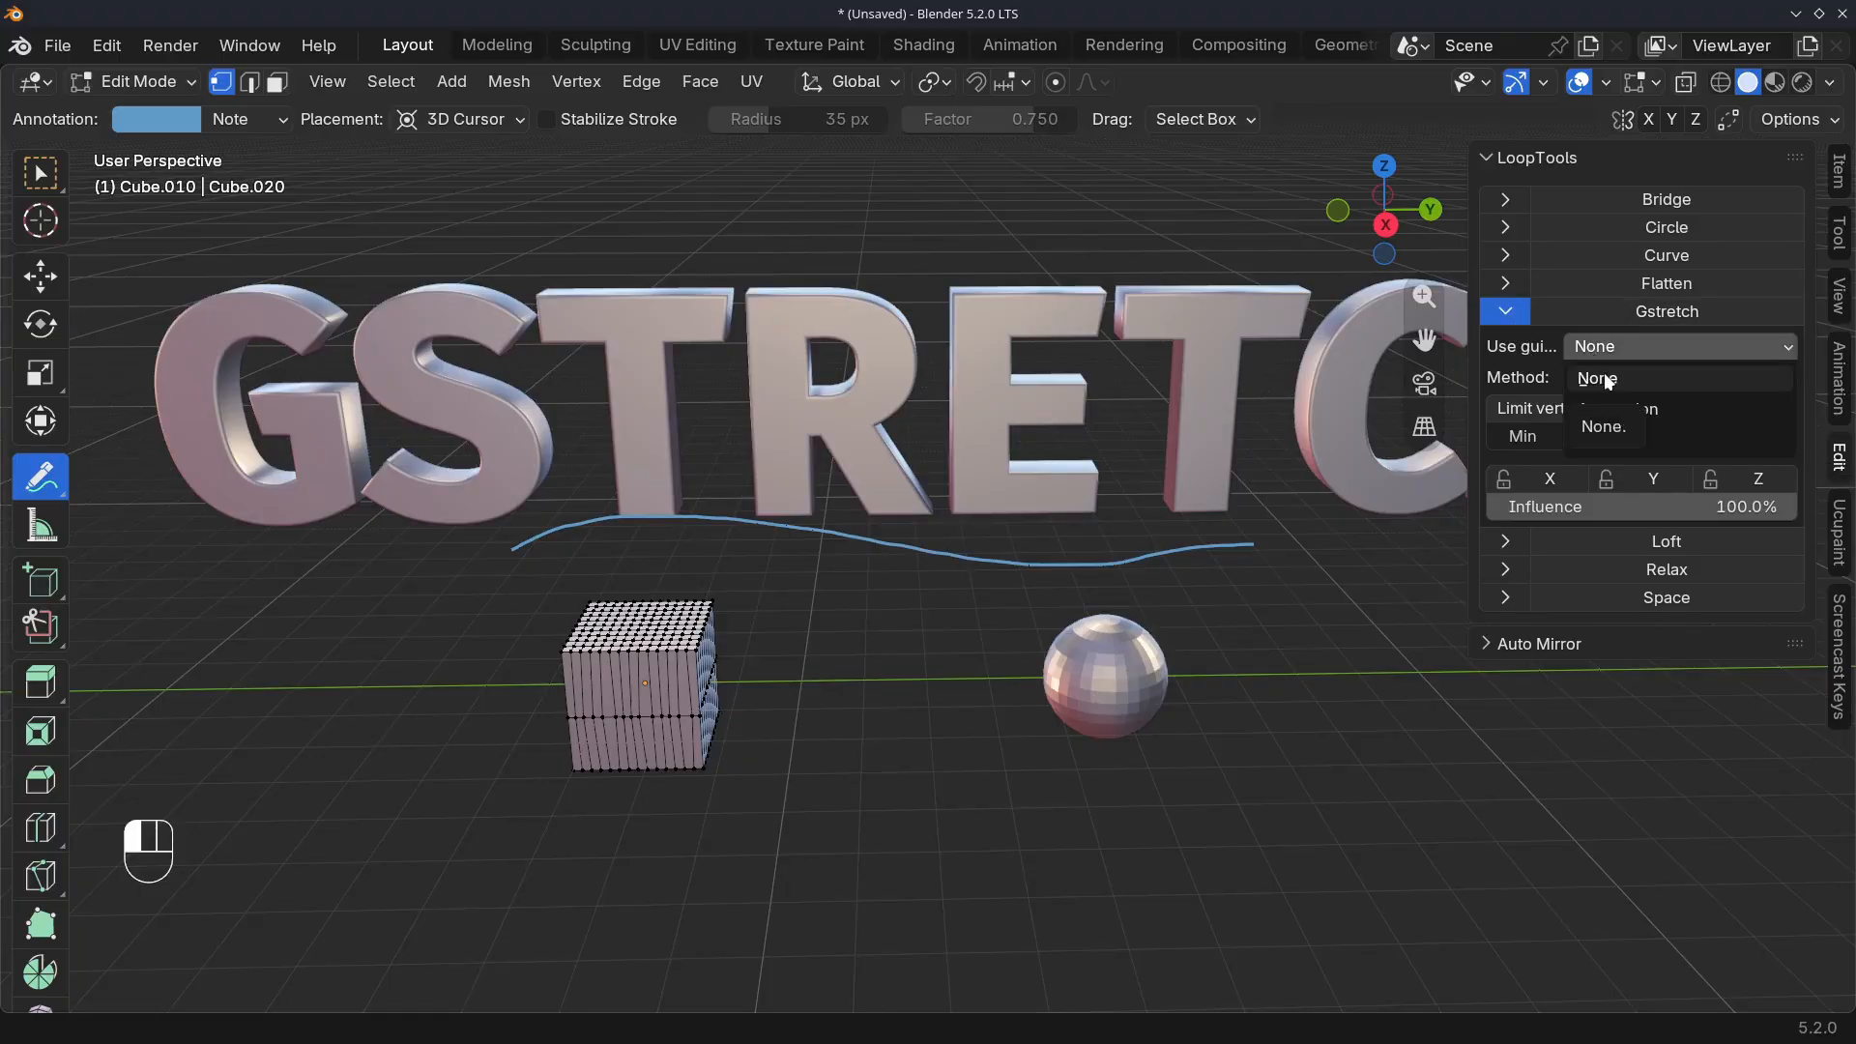
pyautogui.click(1618, 409)
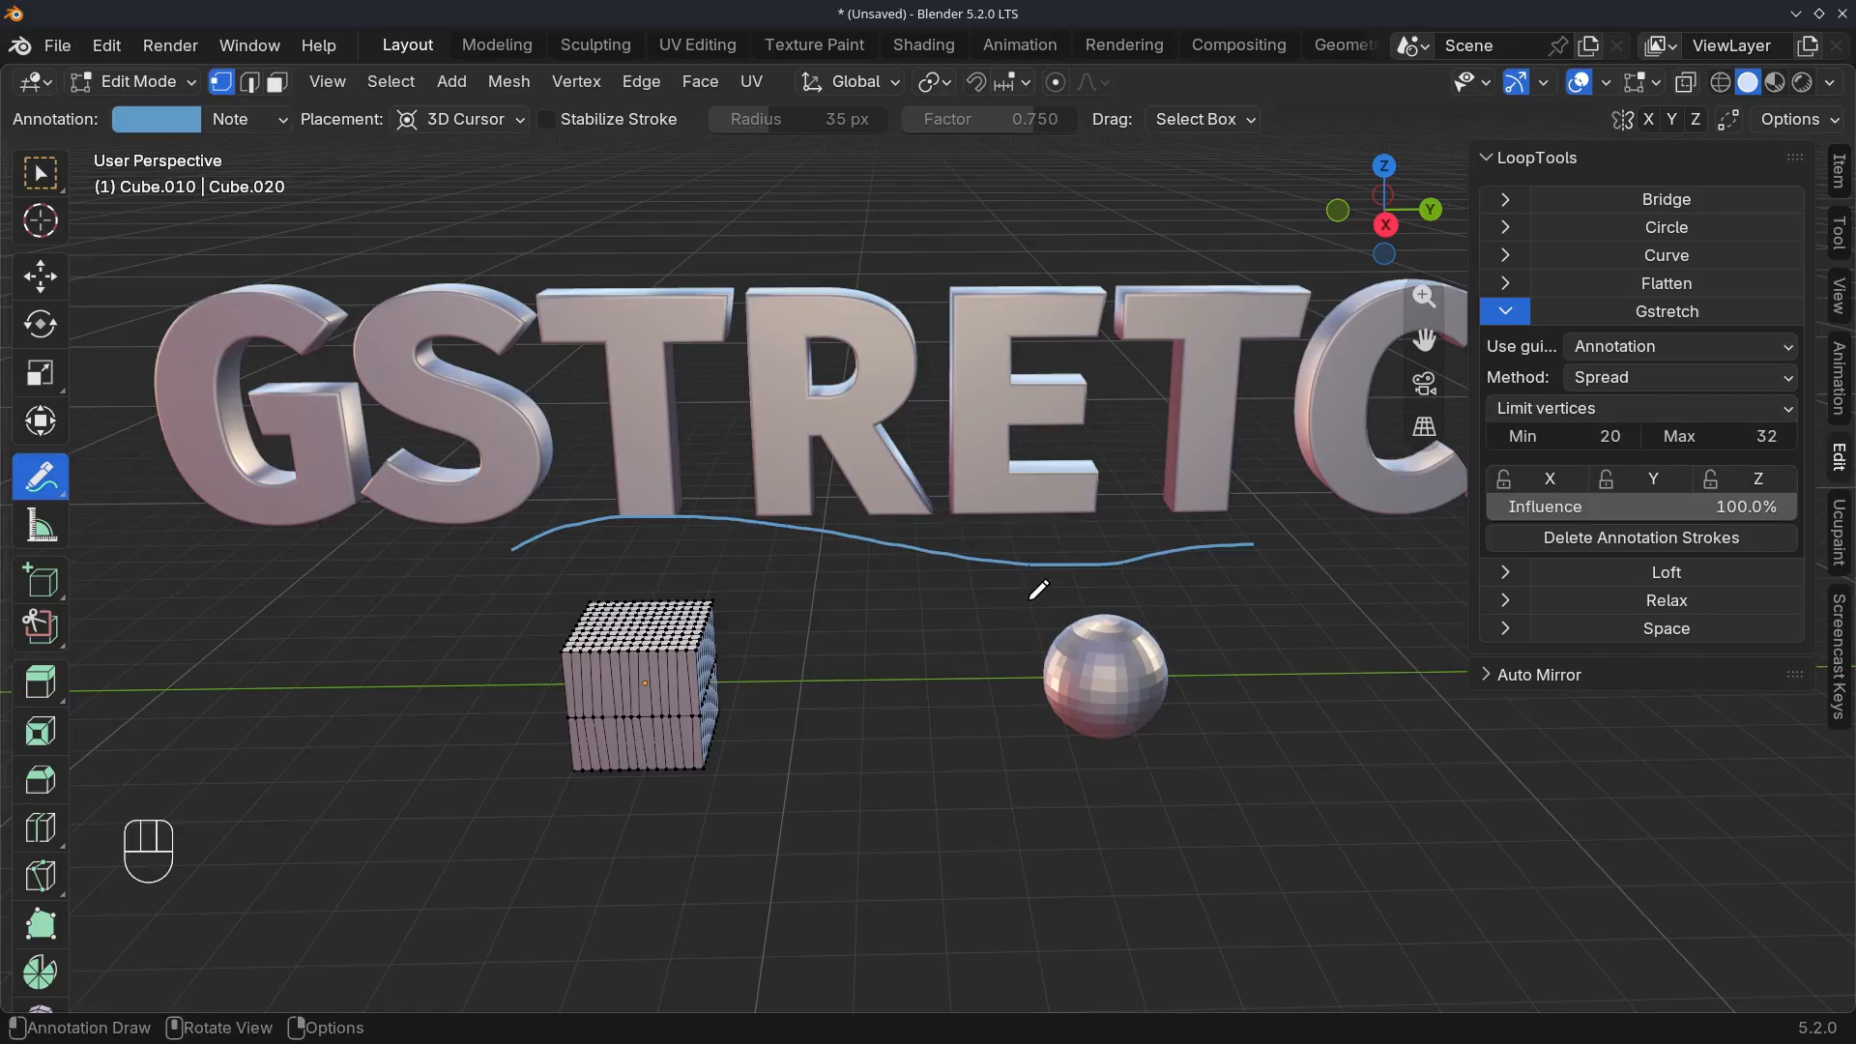
# Switch to the selection tool and examine the annotation stroke above the cube and sphere from different angles
pyautogui.moveTo(1041, 576); pyautogui.dragTo(926, 554, button='middle')
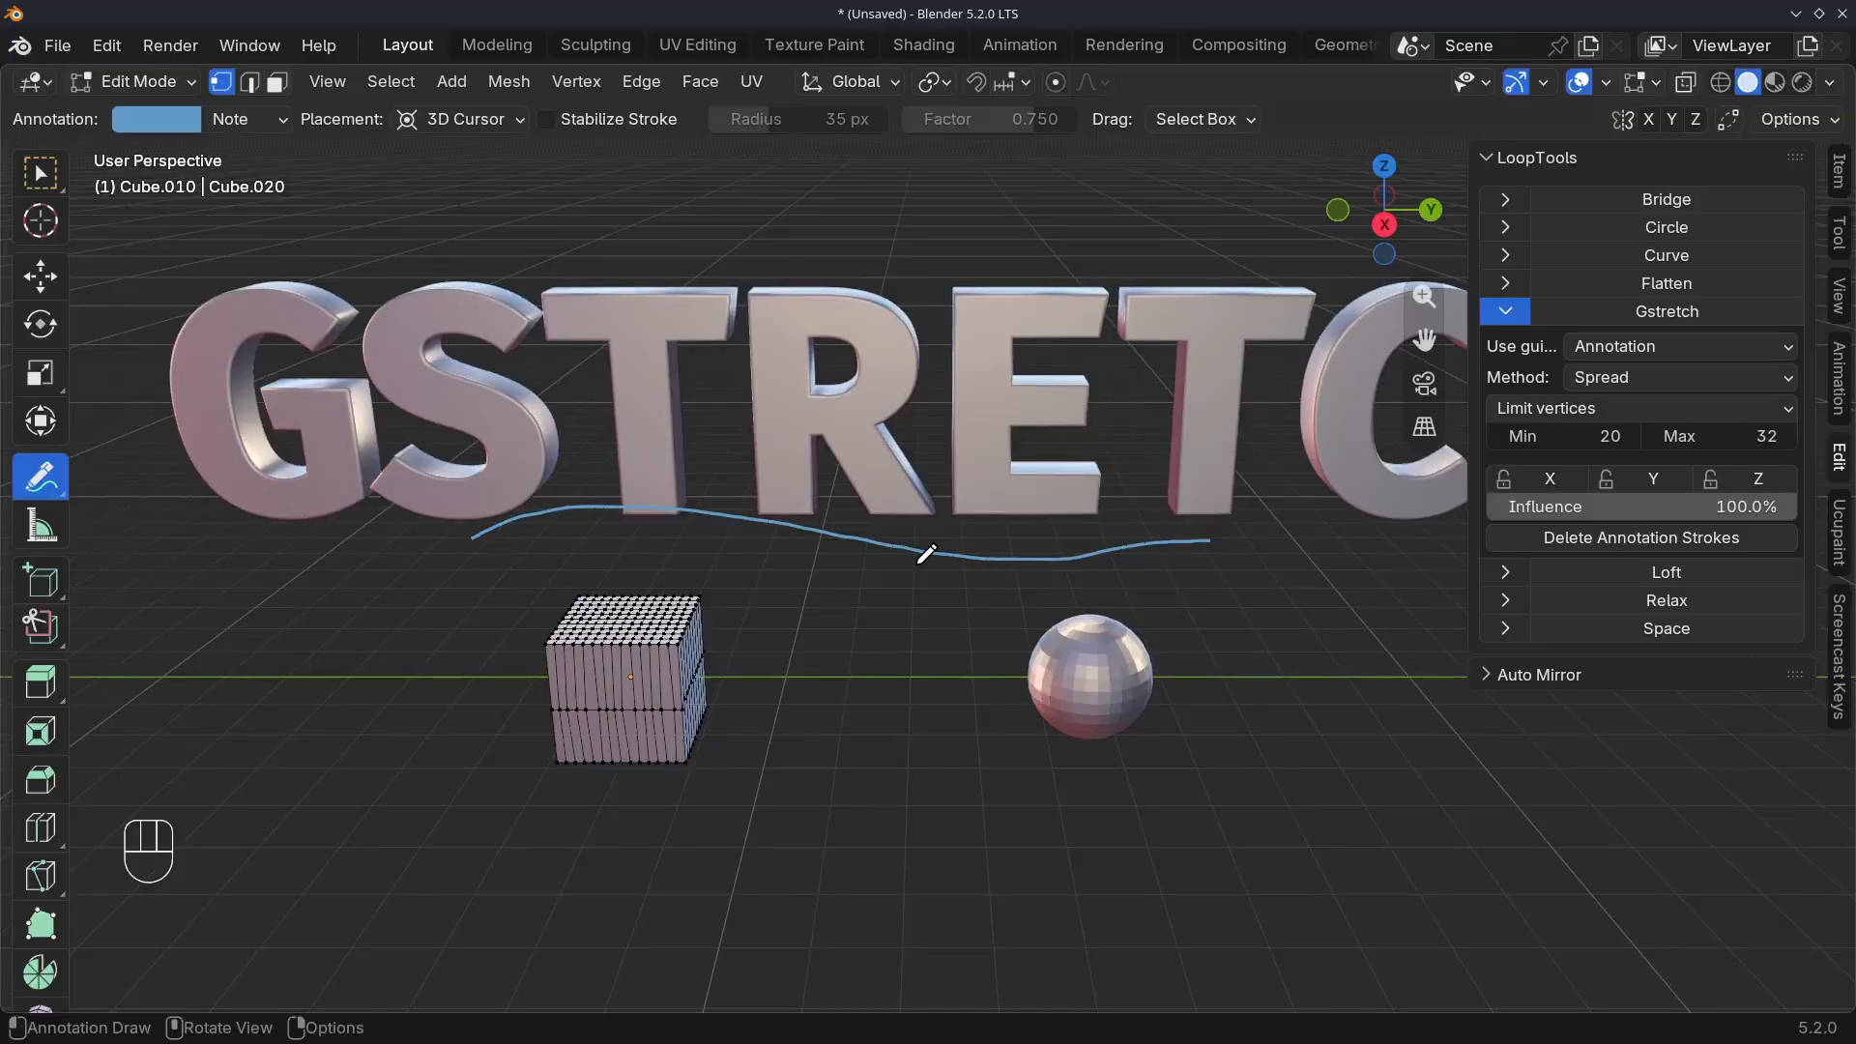
pyautogui.moveTo(745, 489); pyautogui.dragTo(758, 489, button='middle')
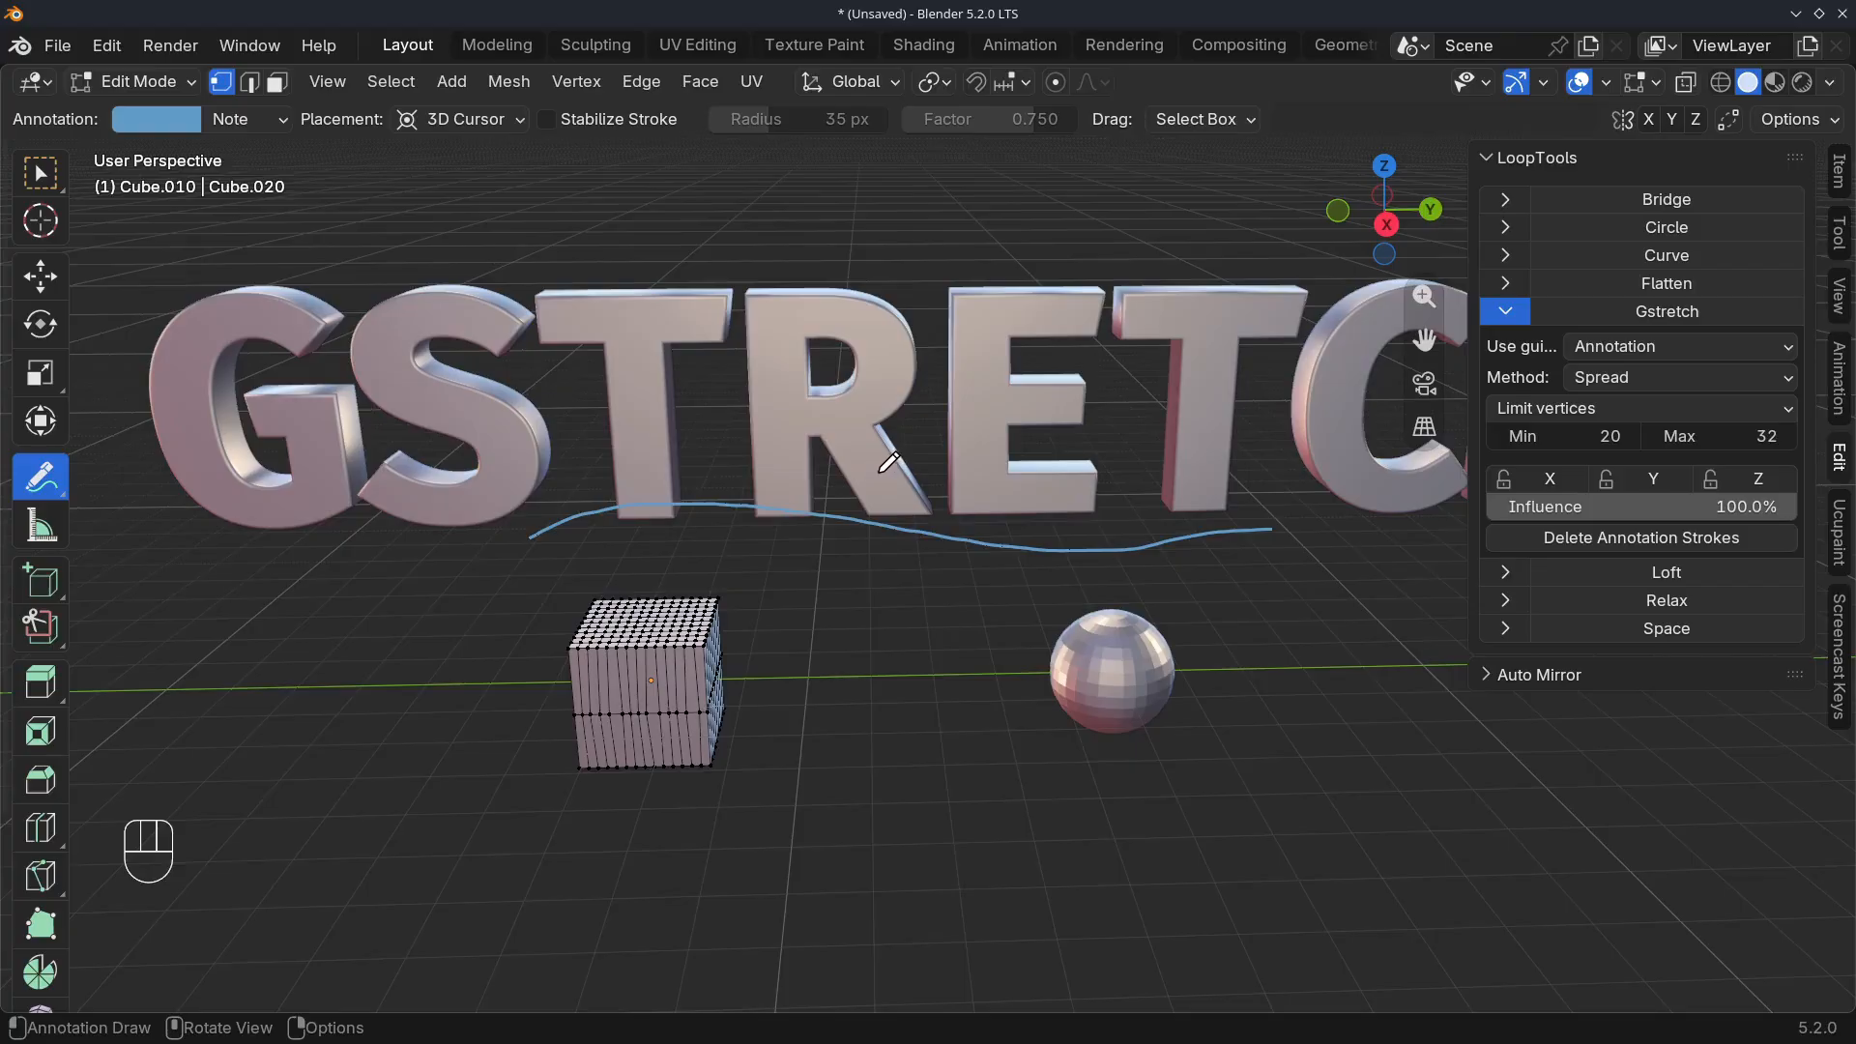
pyautogui.press('w')
pyautogui.moveTo(883, 460); pyautogui.dragTo(901, 509, button='middle')
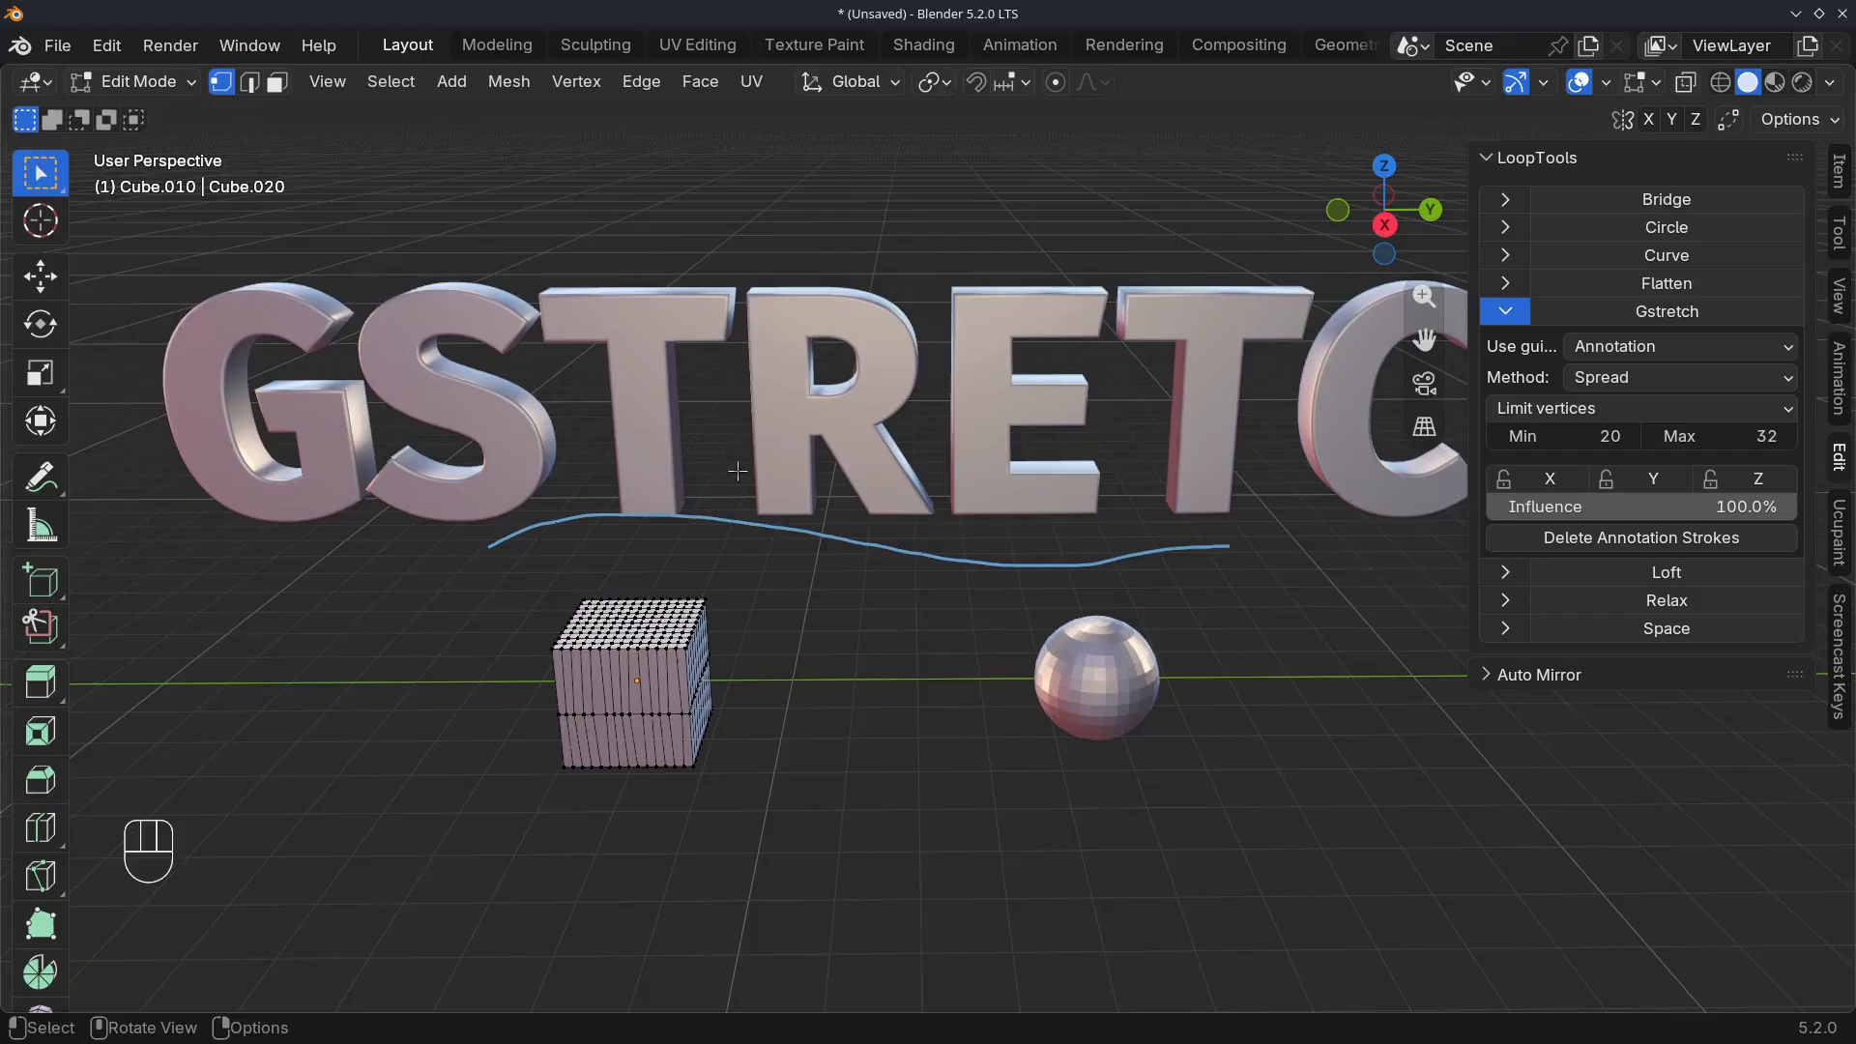
pyautogui.moveTo(737, 471); pyautogui.dragTo(728, 469, button='middle')
pyautogui.scroll(-4, 772, 453)
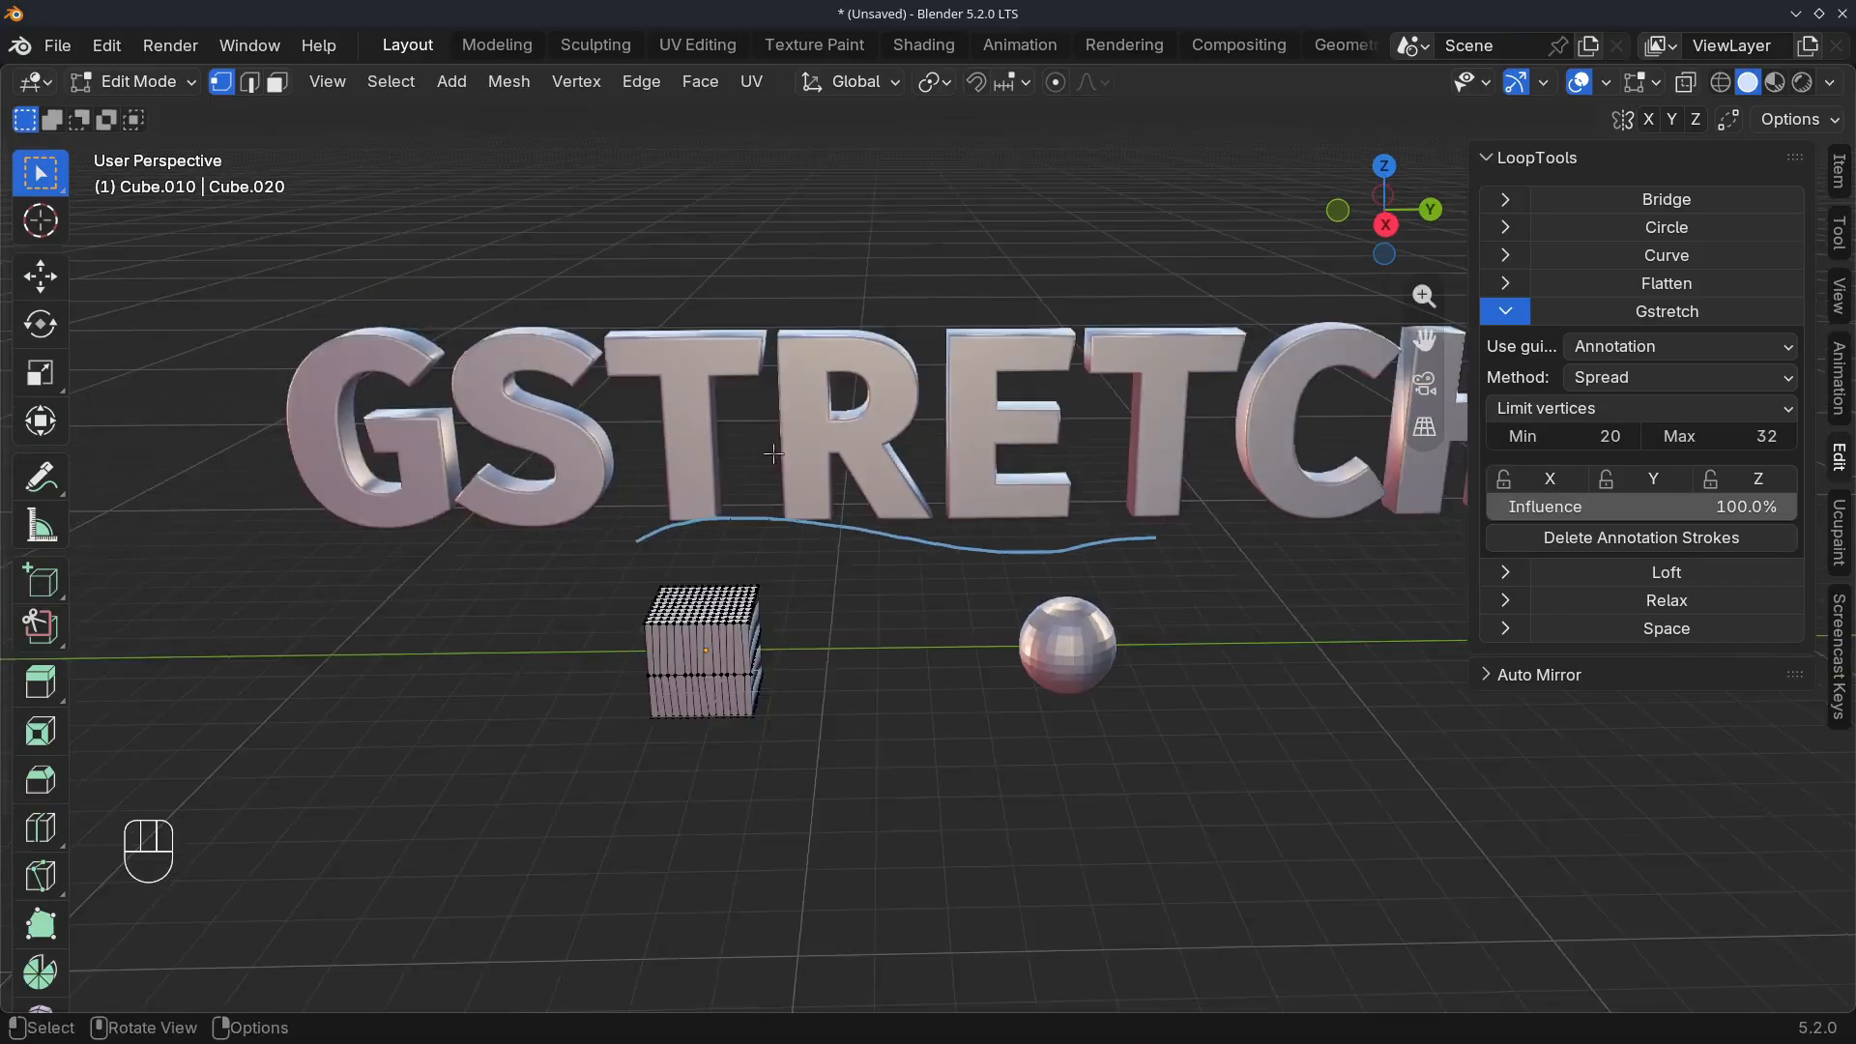
pyautogui.scroll(2, 721, 476)
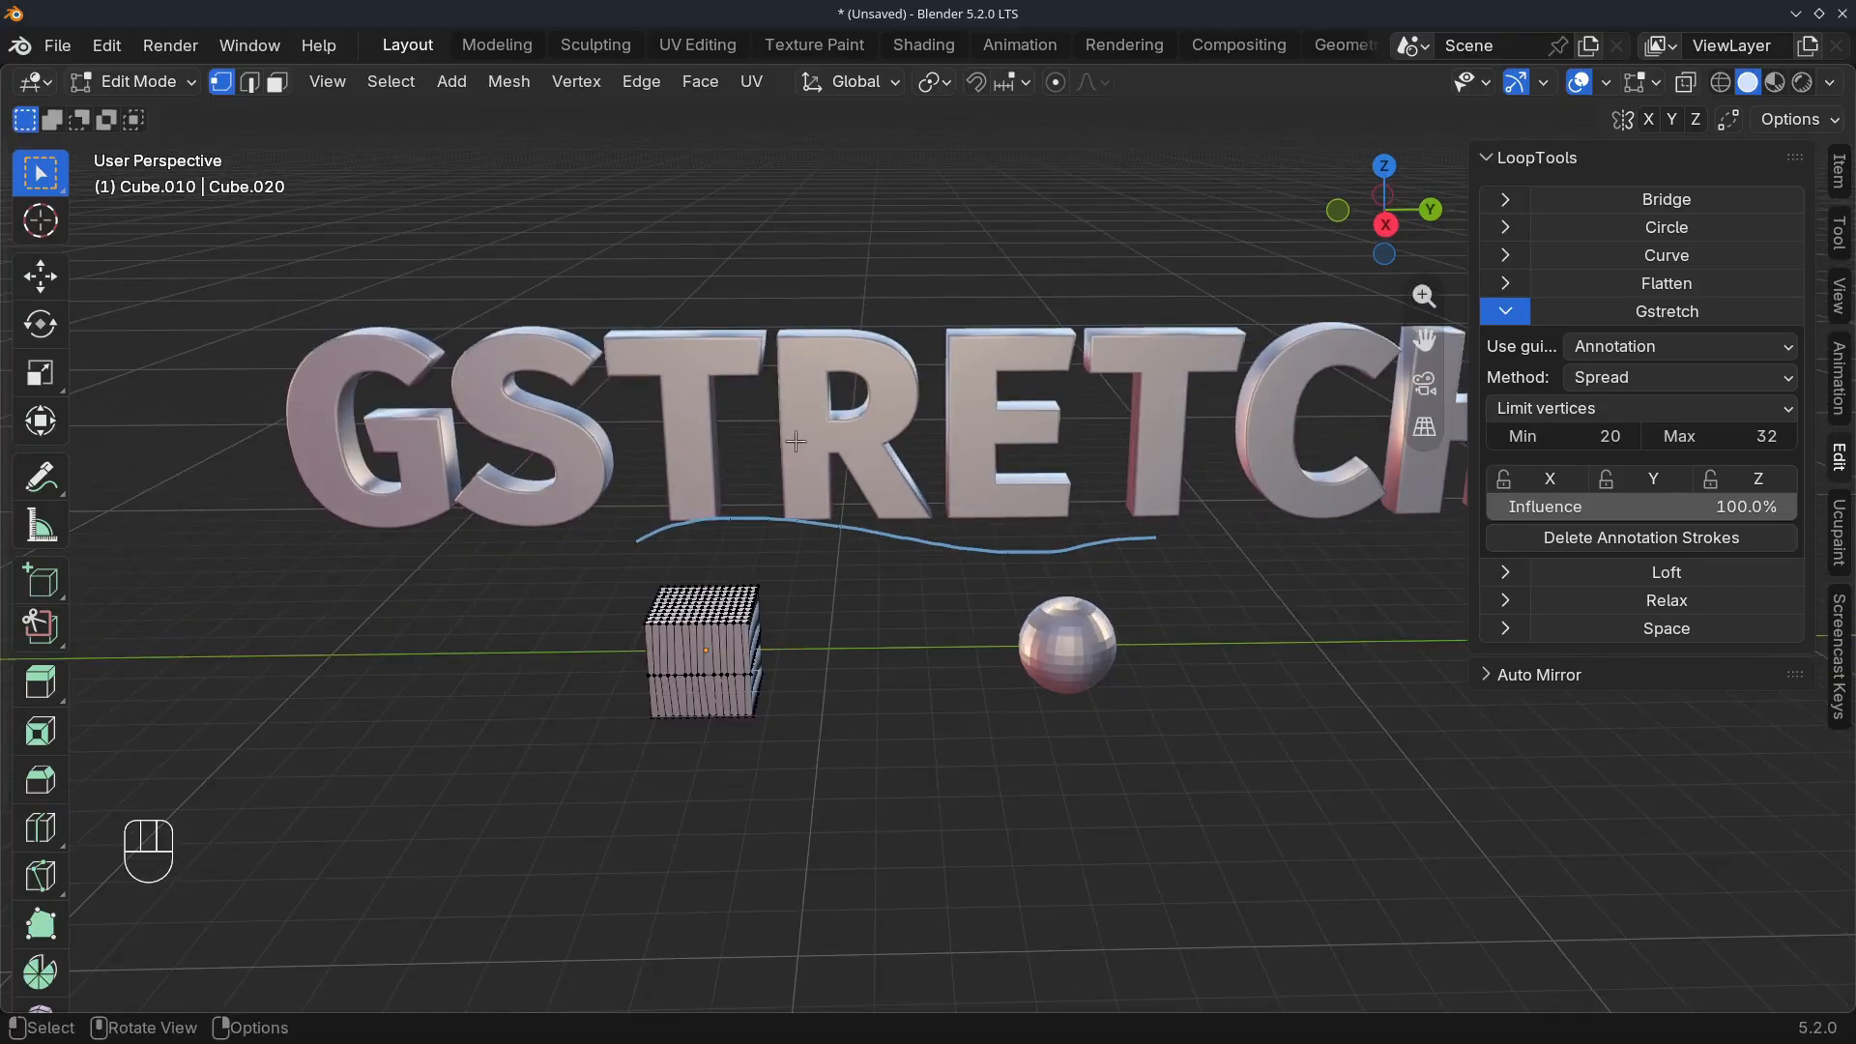
pyautogui.scroll(-2, 794, 442)
pyautogui.moveTo(795, 442); pyautogui.dragTo(846, 461, button='middle')
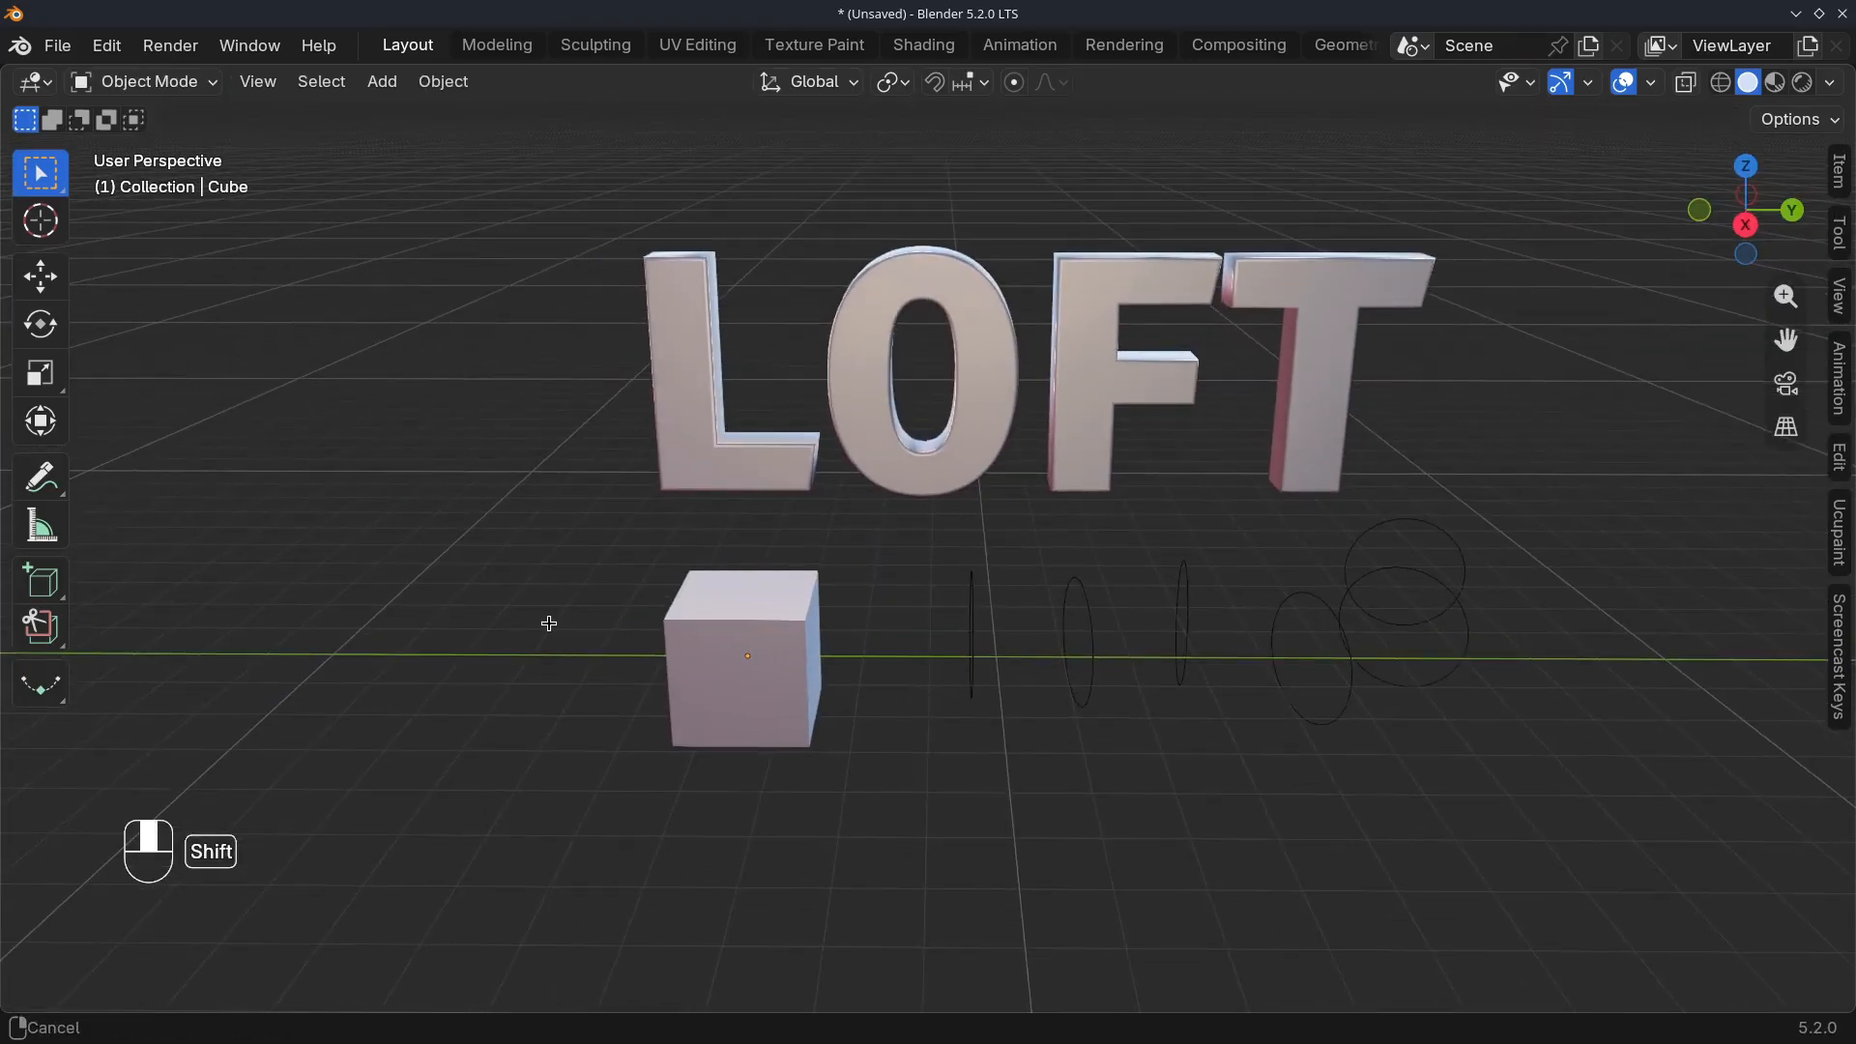
# Select the cube in front of the LOFT text and open it in Edit Mode
pyautogui.keyDown('shift'); pyautogui.moveTo(547, 621); pyautogui.dragTo(758, 658, button='middle'); pyautogui.keyUp('shift')
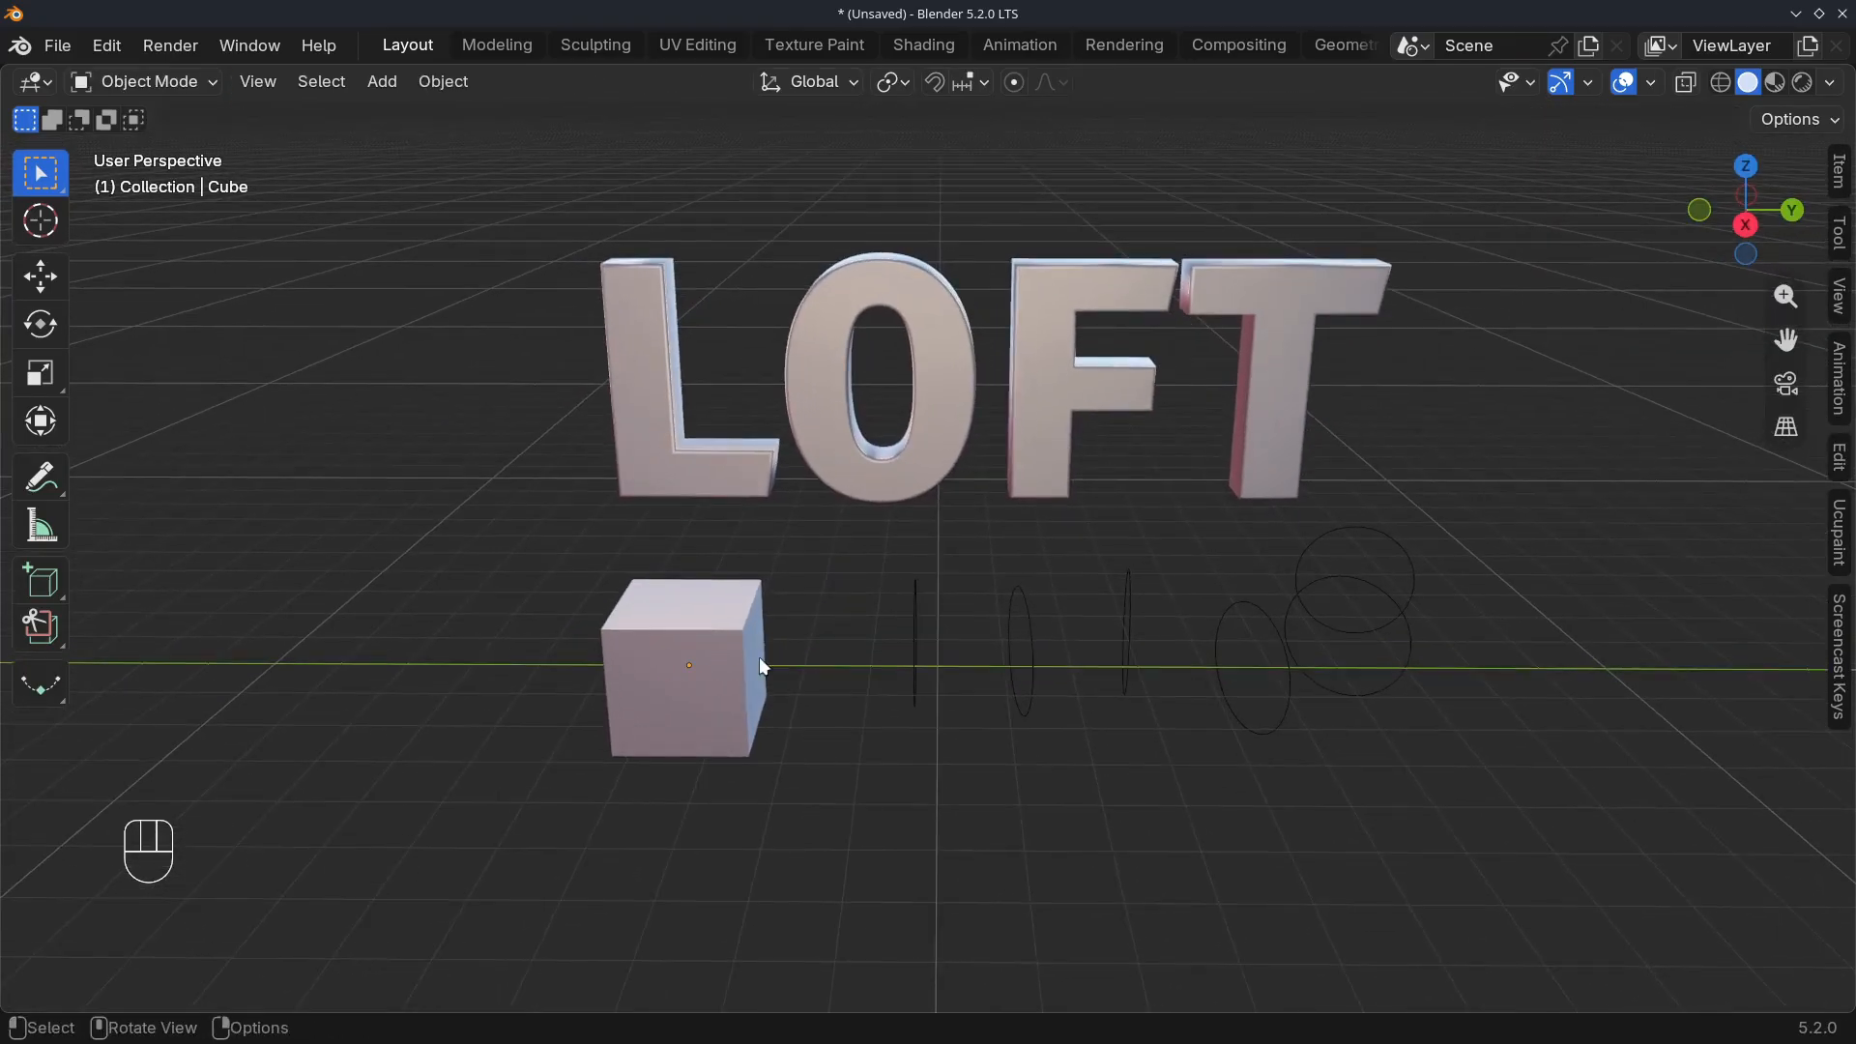
pyautogui.click(649, 667)
pyautogui.scroll(4, 630, 660)
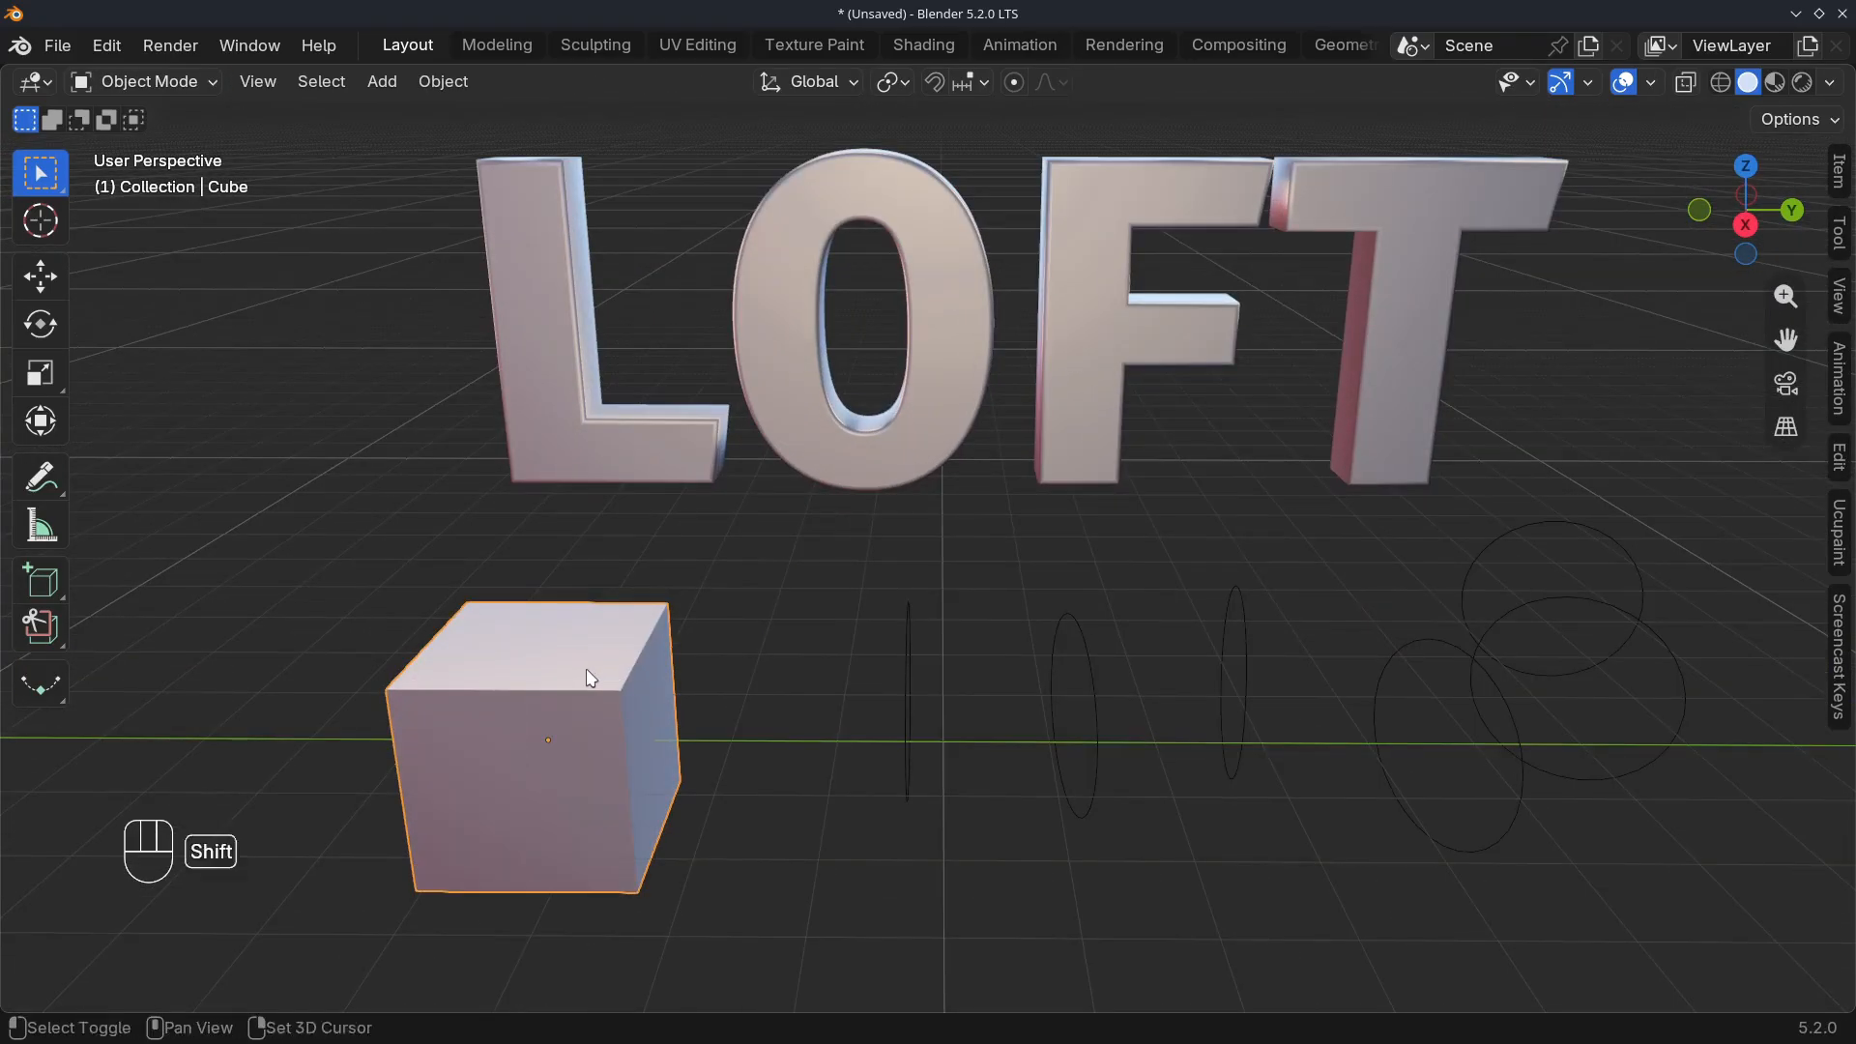
pyautogui.keyDown('shift'); pyautogui.moveTo(586, 669); pyautogui.dragTo(805, 611, button='middle'); pyautogui.keyUp('shift')
pyautogui.press('Tab')
# Isolate the cube and select matching patches of faces, three wide and two high, on its front and back
pyautogui.keyDown('shift'); pyautogui.moveTo(733, 661); pyautogui.dragTo(776, 613, button='middle'); pyautogui.keyUp('shift')
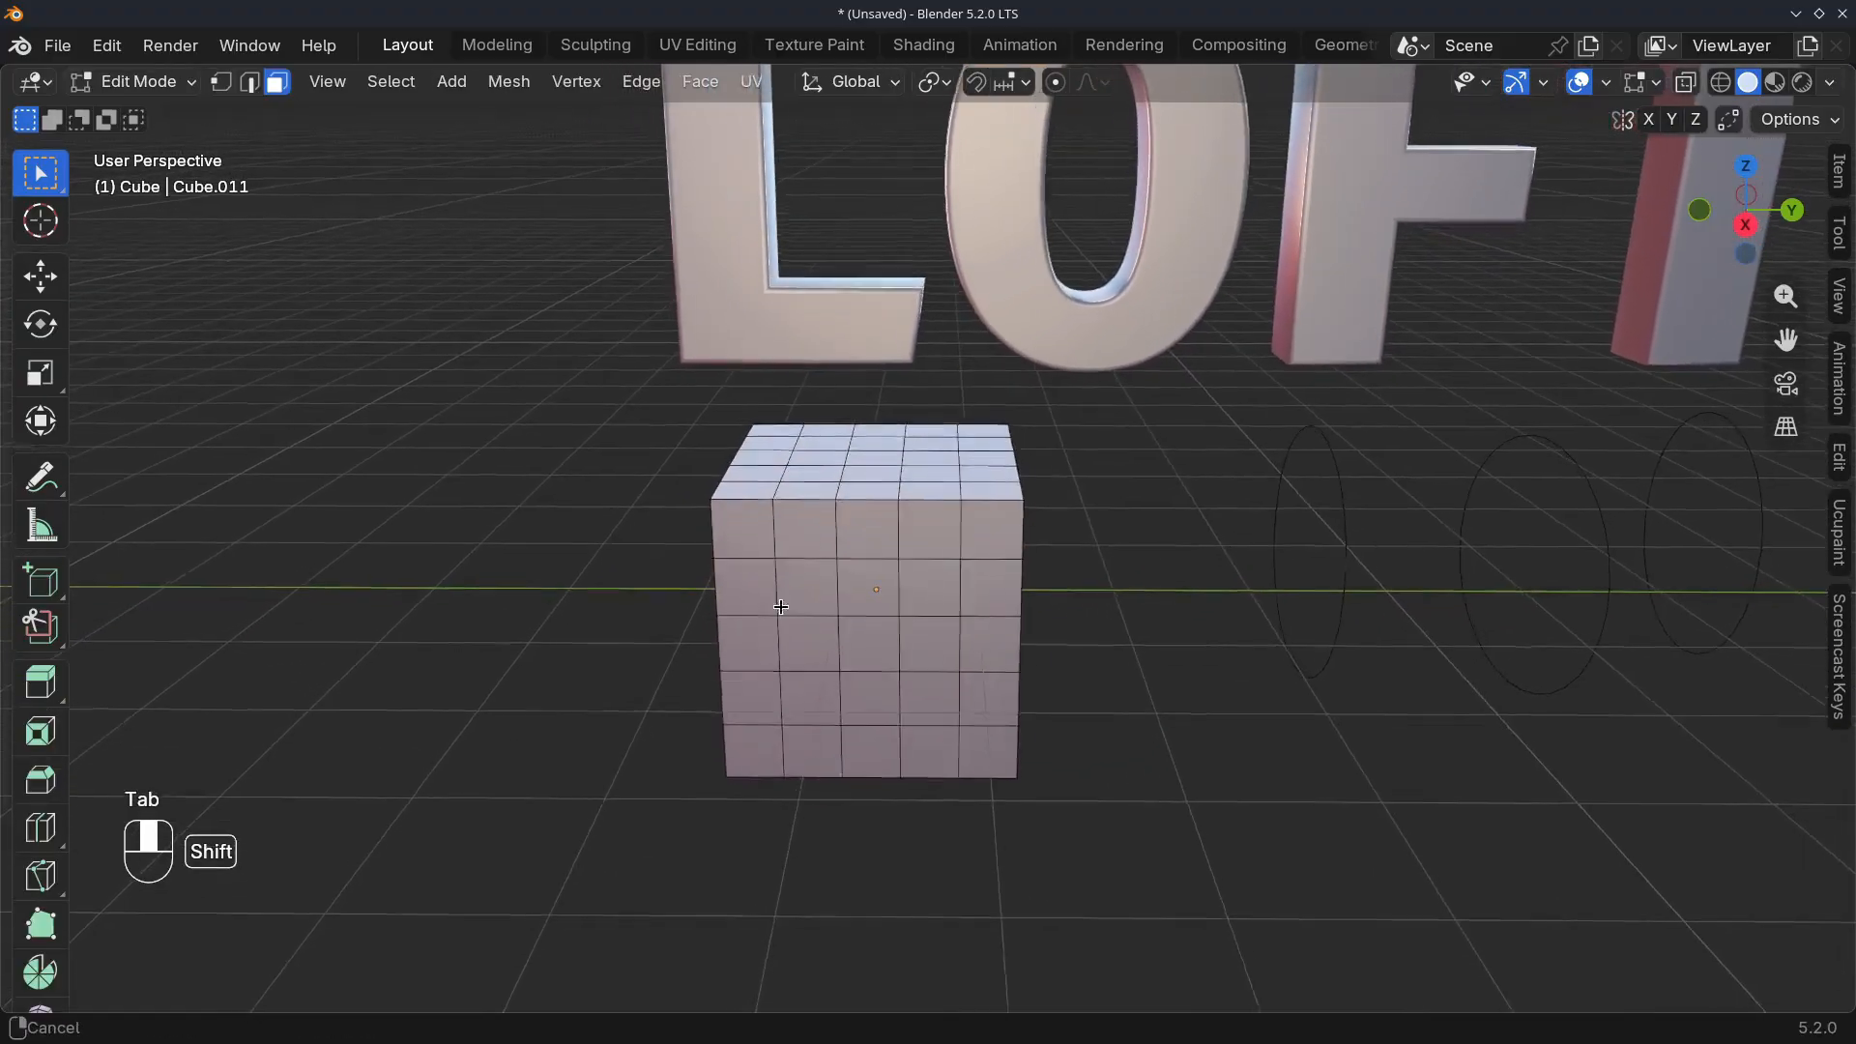
pyautogui.moveTo(820, 584); pyautogui.dragTo(939, 661)
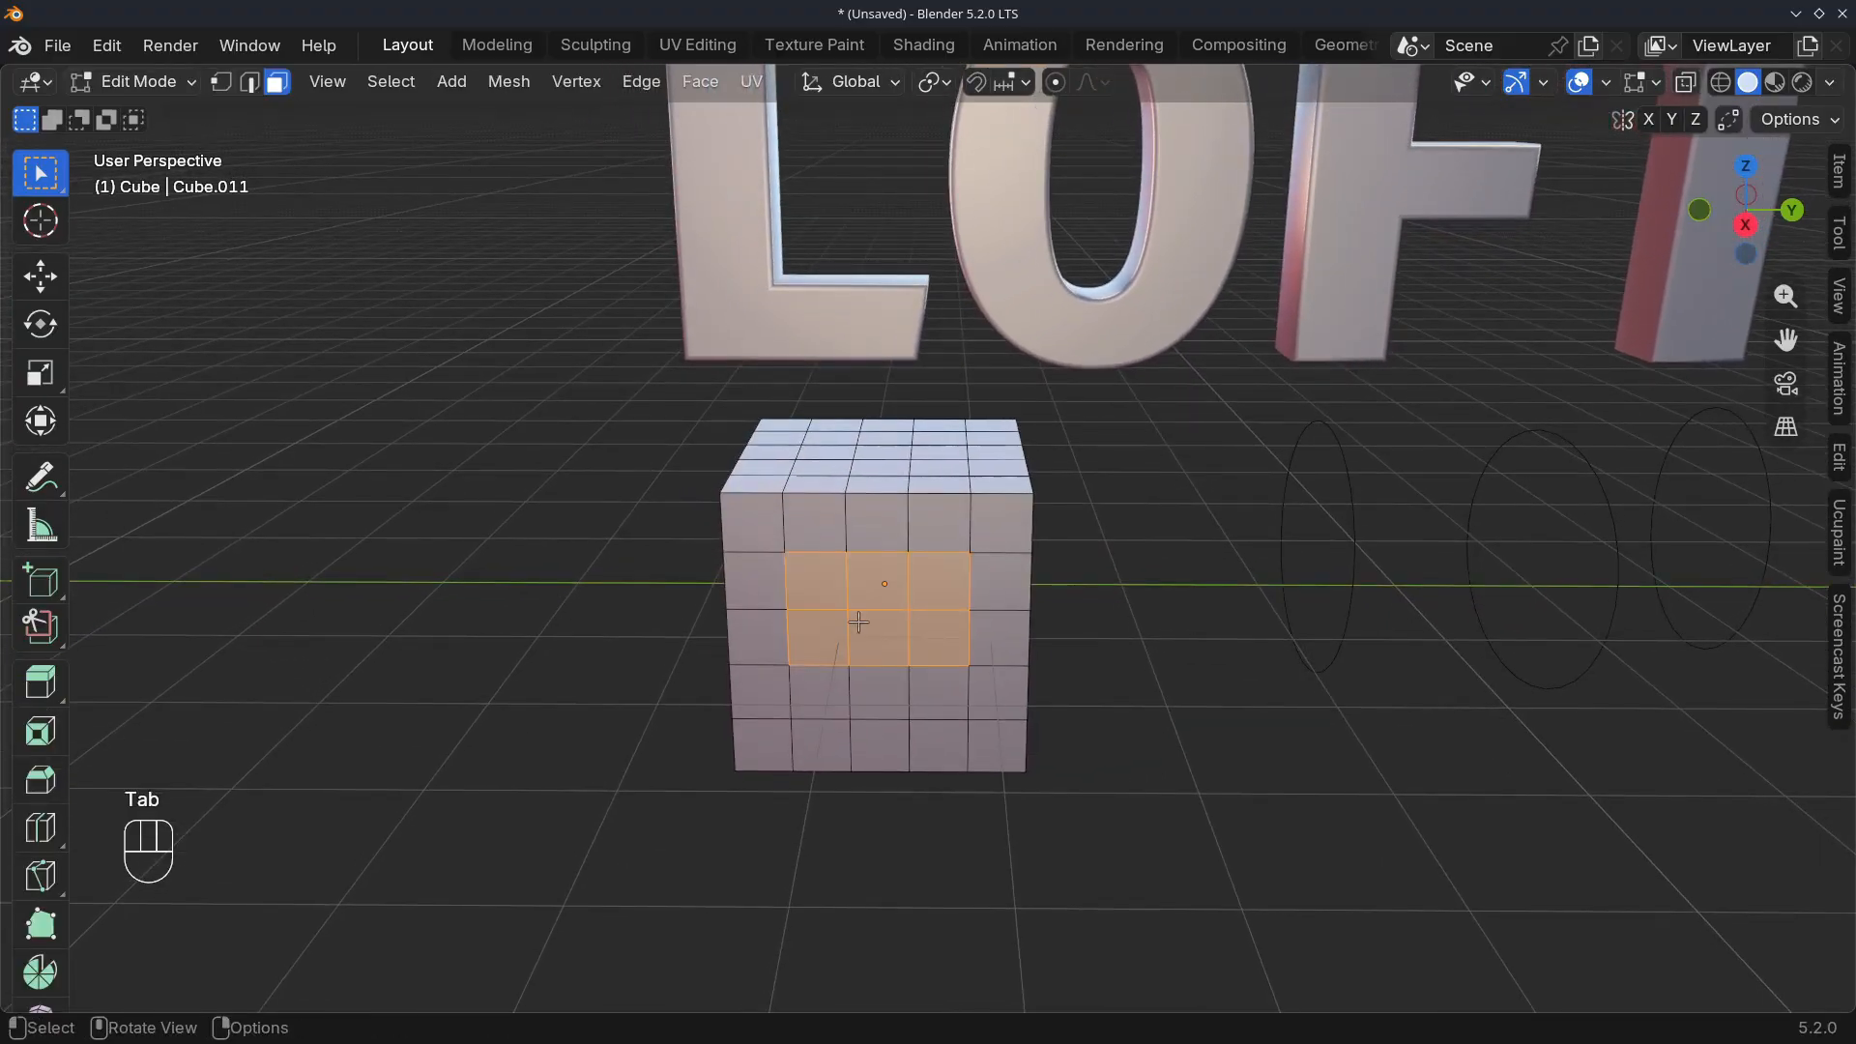
pyautogui.press('KP_Divide')
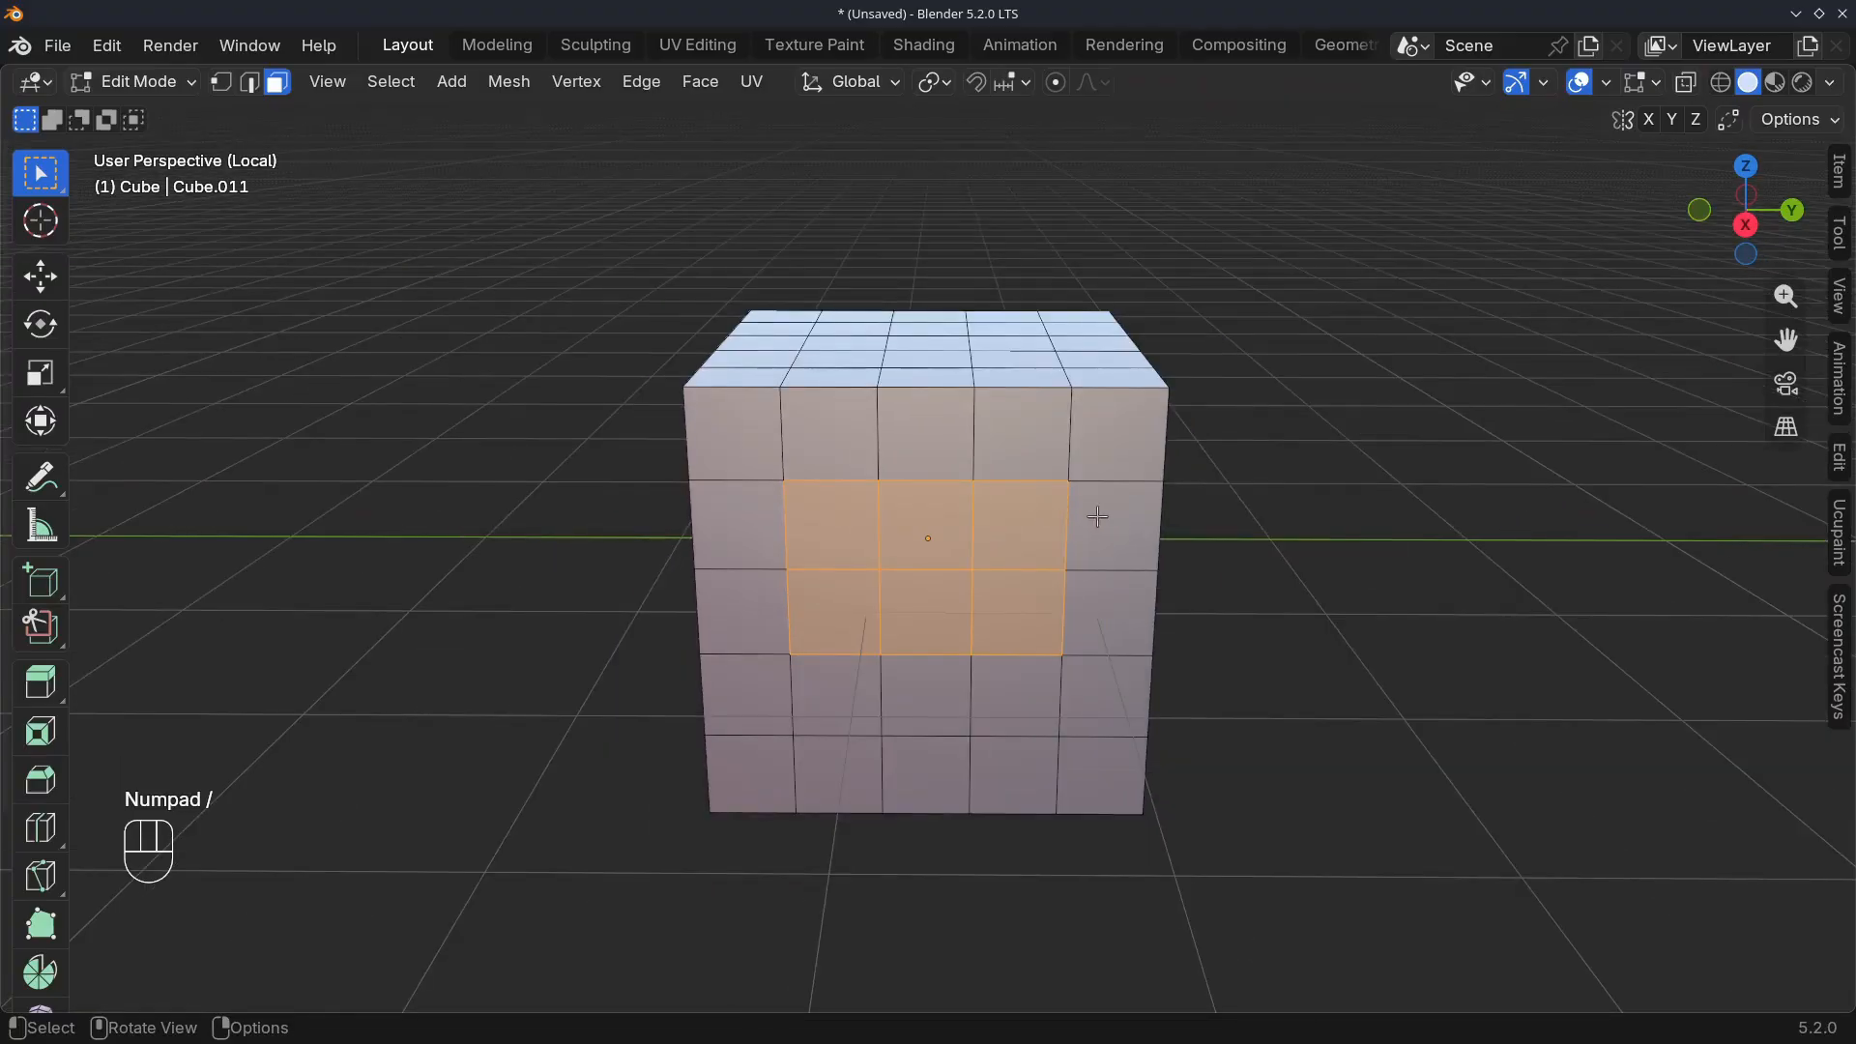
pyautogui.moveTo(1061, 536); pyautogui.dragTo(770, 548, button='middle')
pyautogui.moveTo(489, 530); pyautogui.dragTo(881, 536, button='middle')
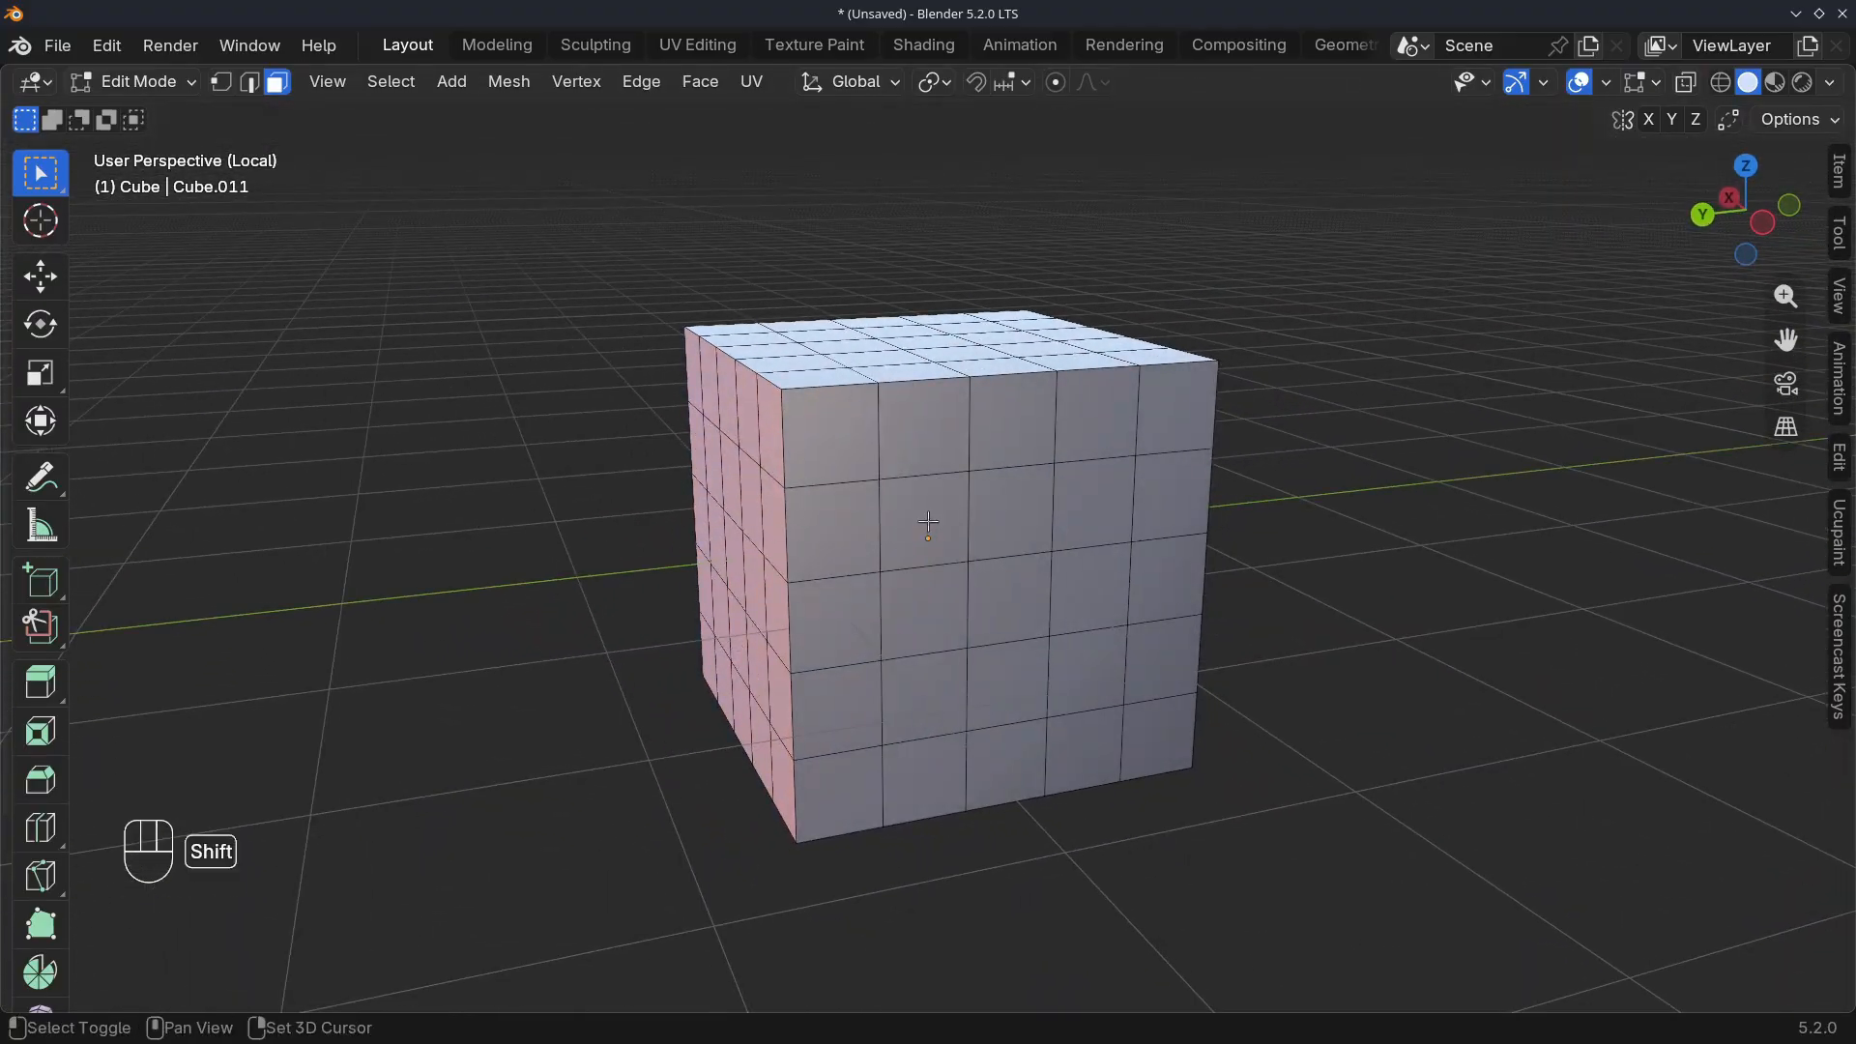
pyautogui.keyDown('shift'); pyautogui.moveTo(882, 536); pyautogui.dragTo(1077, 618); pyautogui.keyUp('shift')
pyautogui.moveTo(1078, 618); pyautogui.dragTo(1267, 576, button='middle')
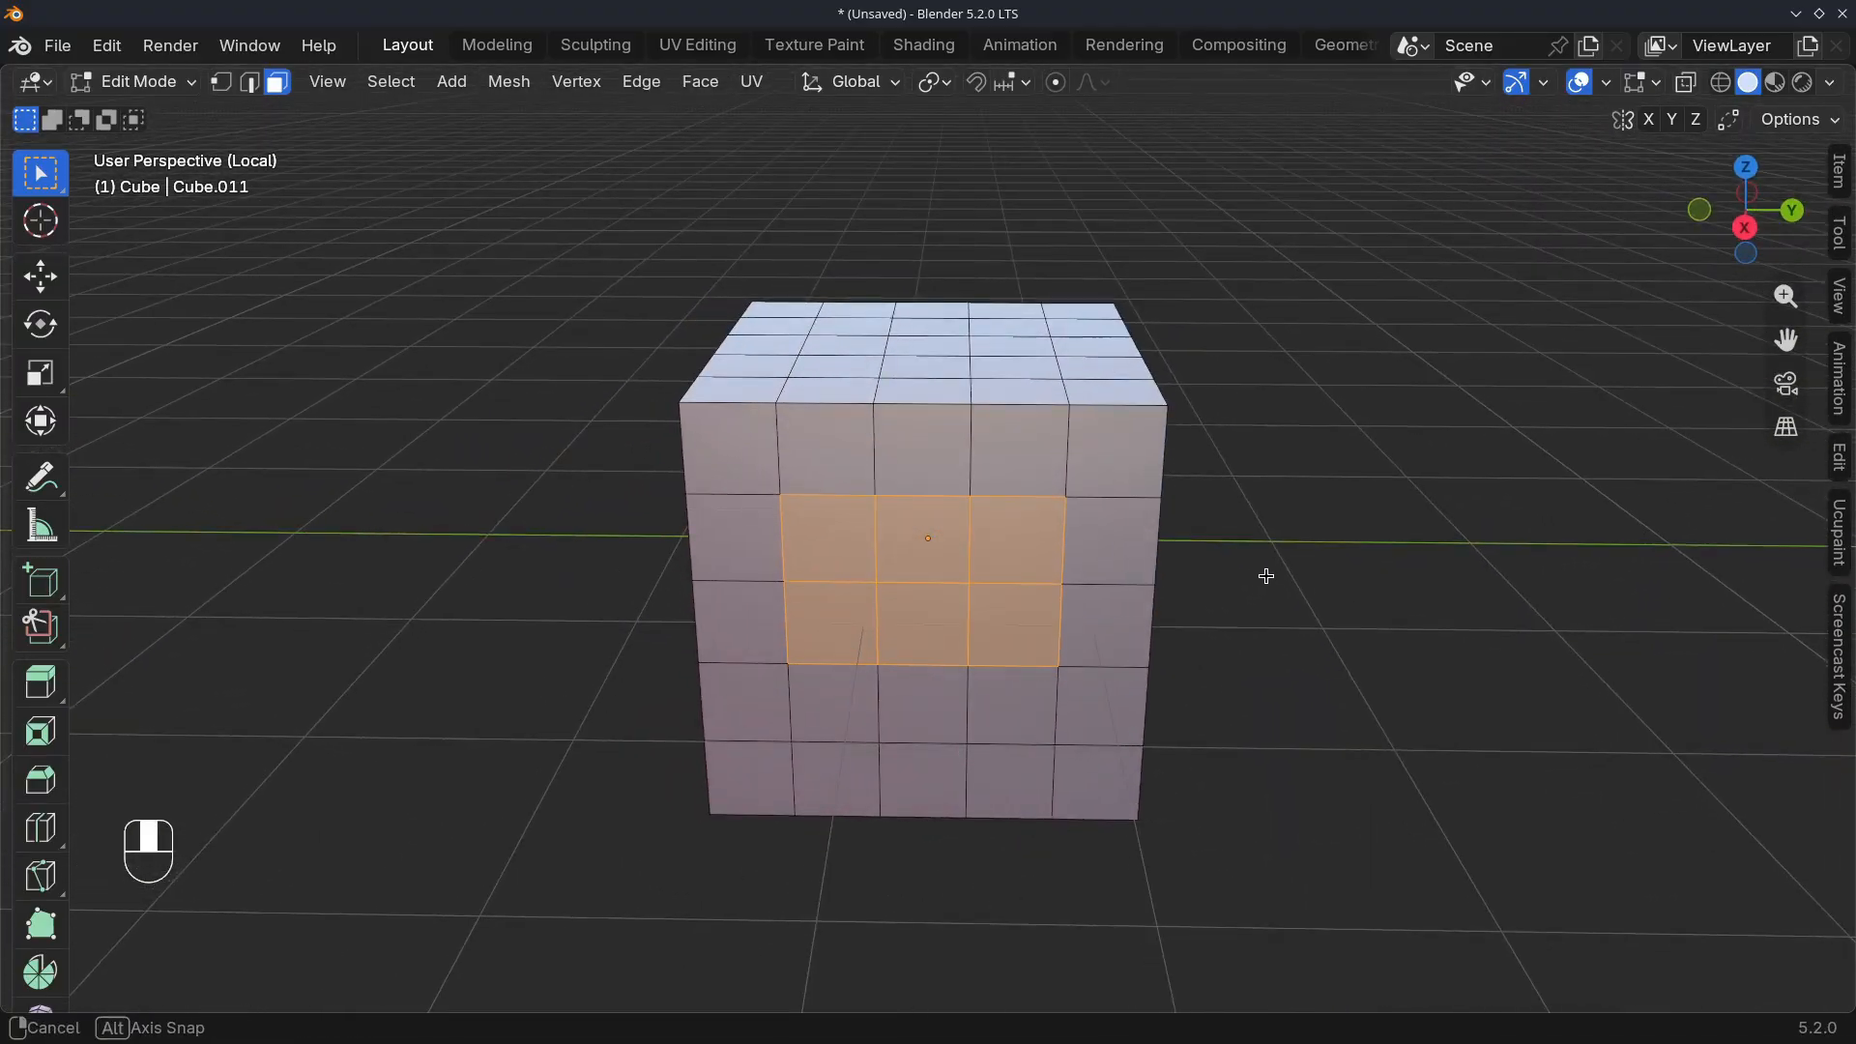
# Apply LoopTools Loft to the two face patches to cut a tunnel through the cube, and adjust its Segments
pyautogui.rightClick(810, 584)
pyautogui.moveTo(922, 447)
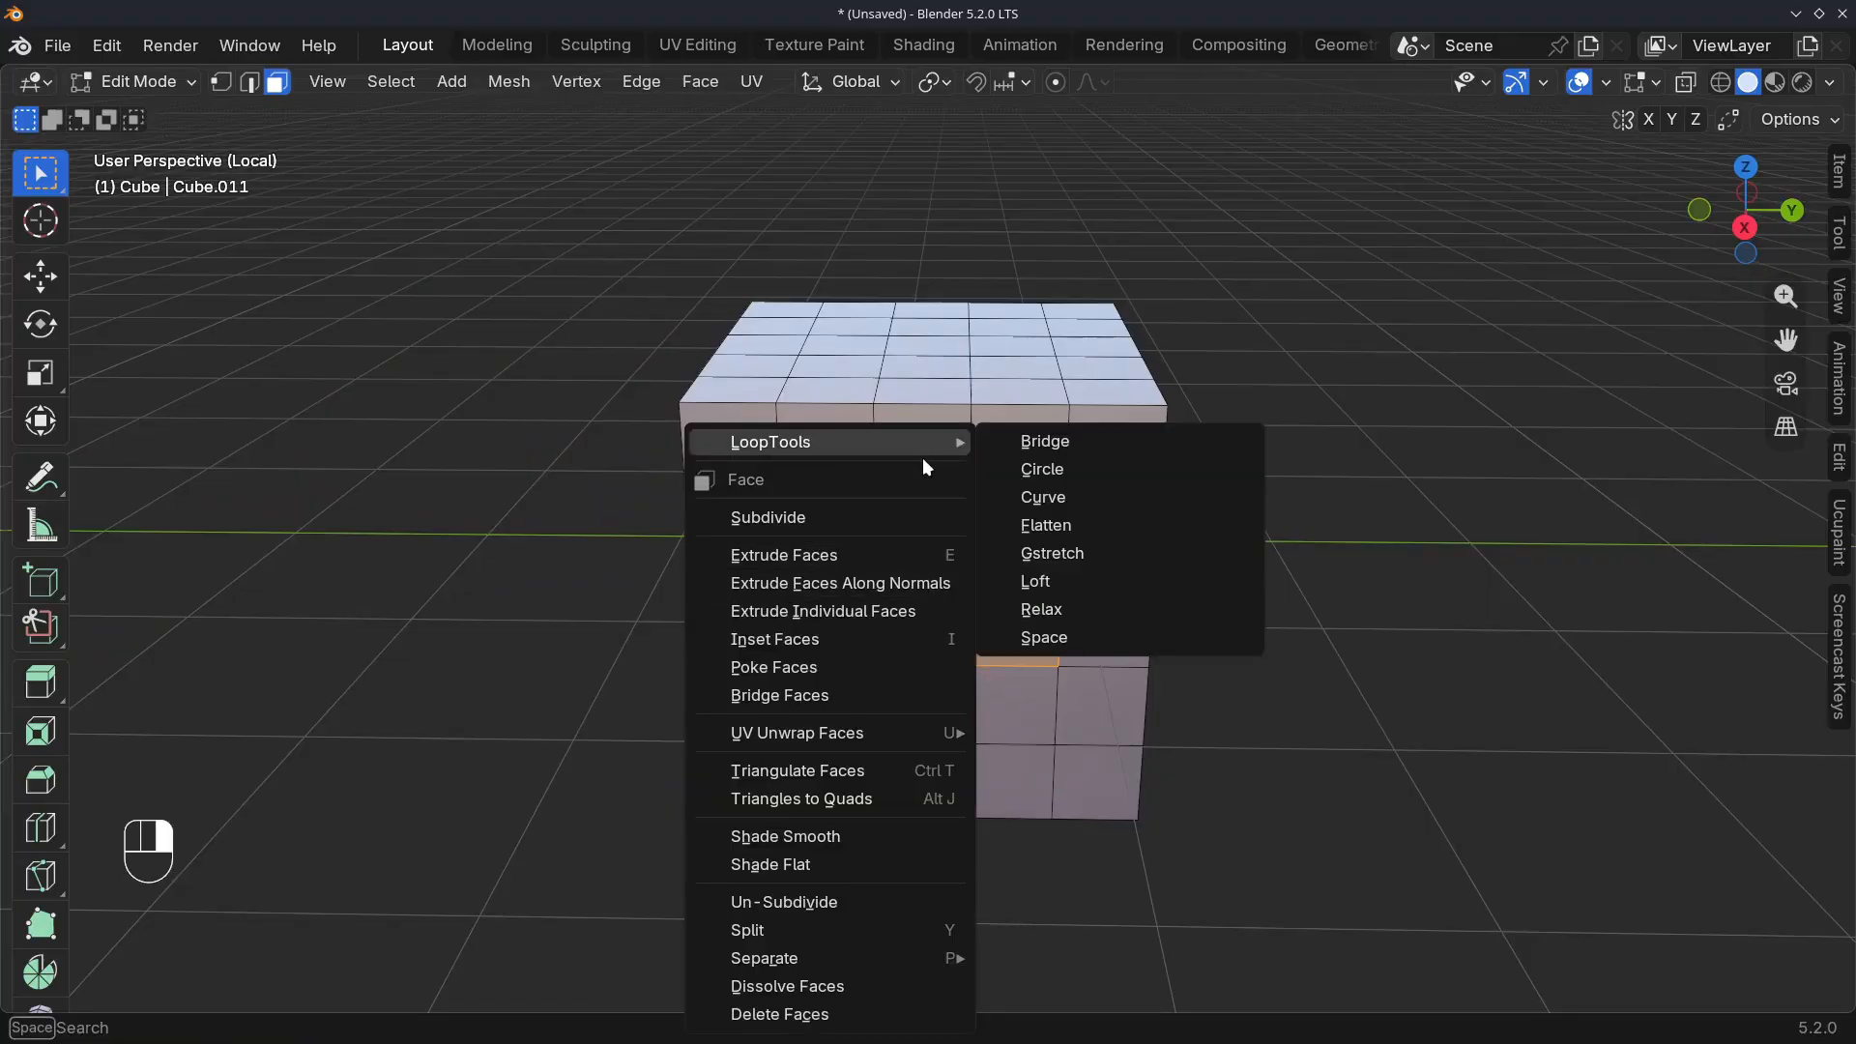
pyautogui.click(1030, 581)
pyautogui.moveTo(1030, 582); pyautogui.dragTo(605, 642, button='middle')
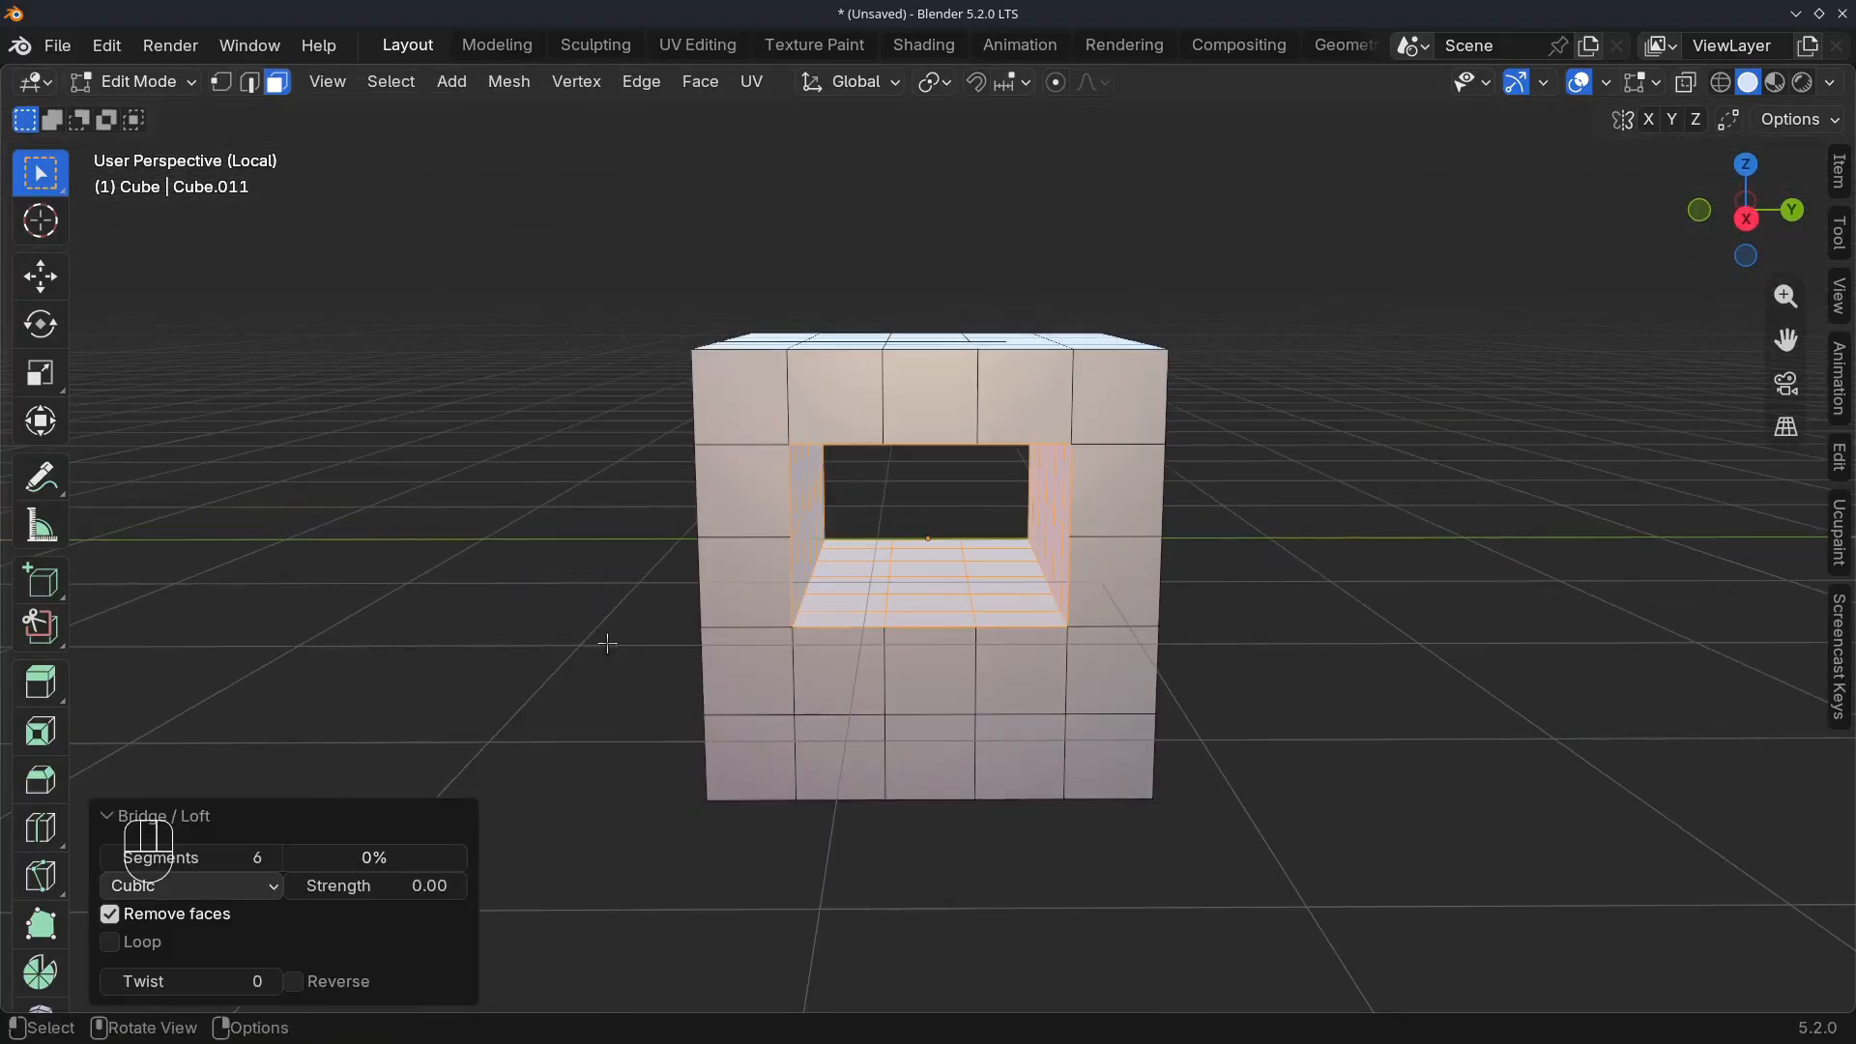
pyautogui.click(232, 857)
# Leave Local View and the cube, open the row of circles in Edit Mode, and select all of their geometry
pyautogui.press('KP_Divide')
pyautogui.keyDown('shift'); pyautogui.moveTo(753, 522); pyautogui.dragTo(653, 572, button='middle'); pyautogui.keyUp('shift')
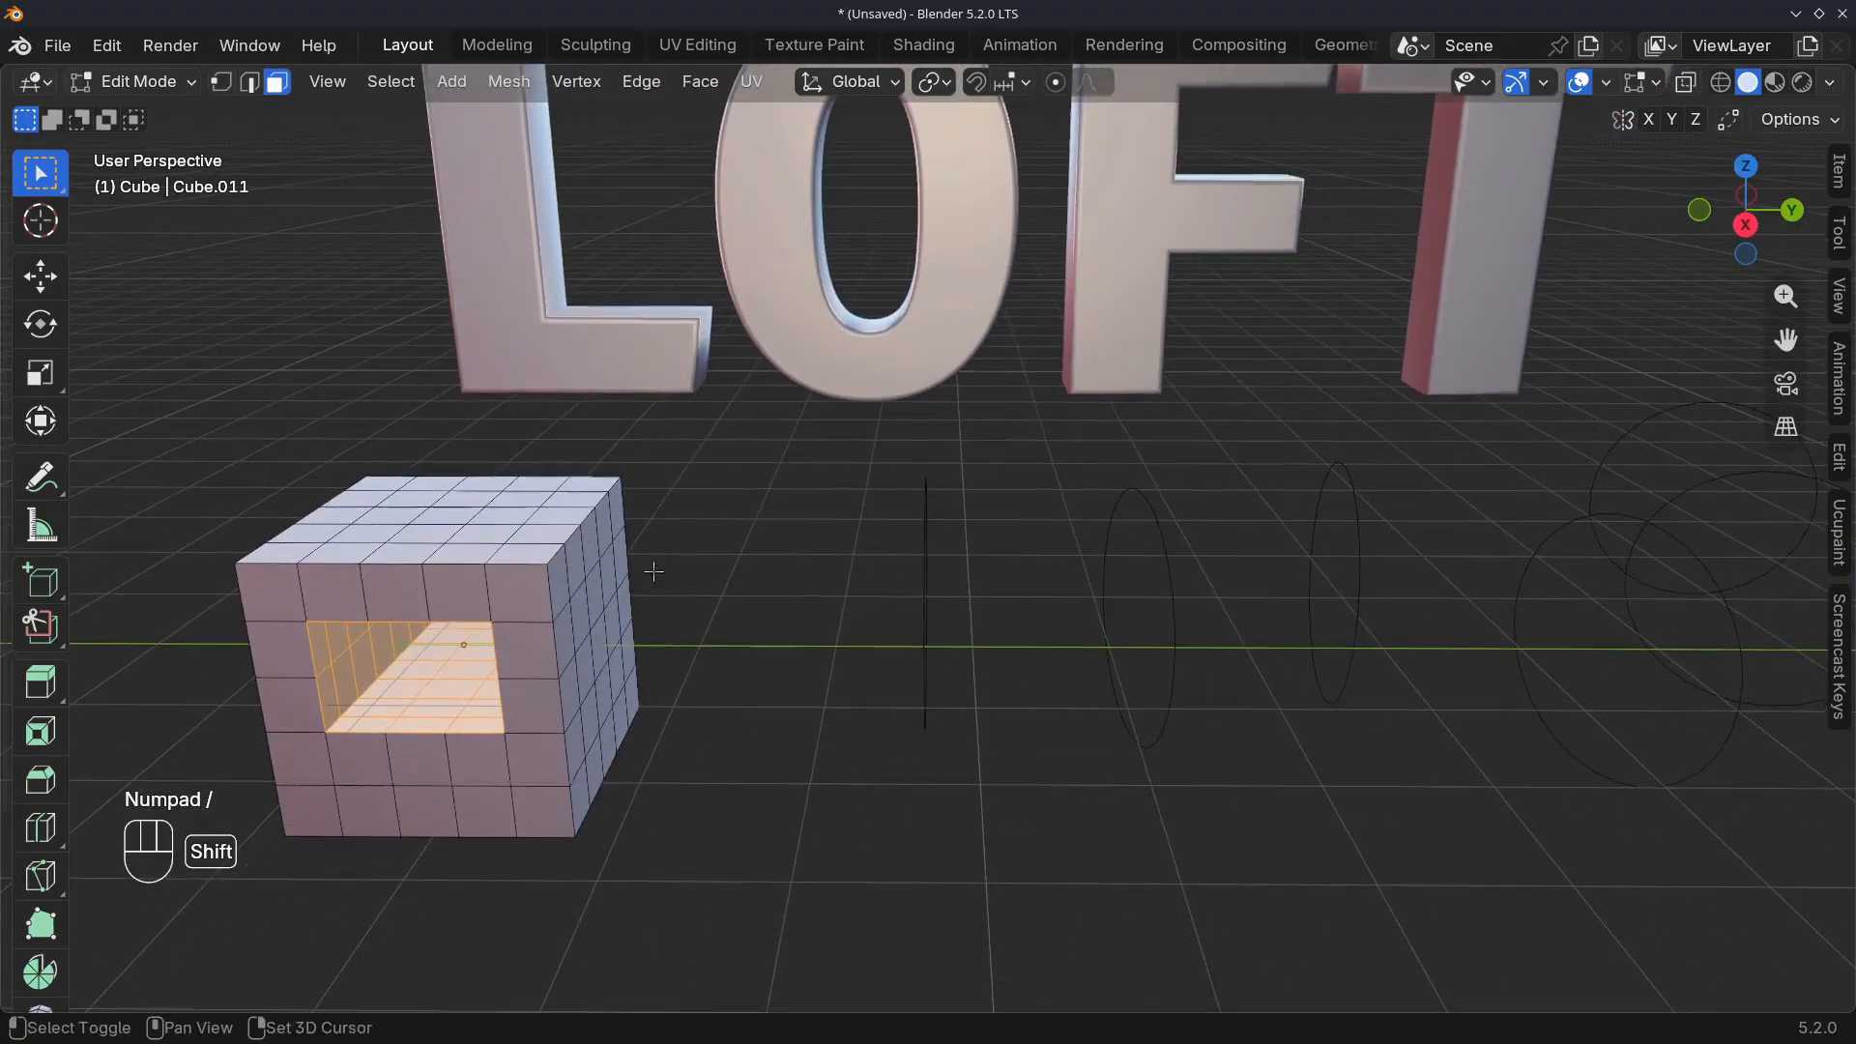
pyautogui.scroll(-3, 653, 571)
pyautogui.press('Tab')
pyautogui.moveTo(905, 541)
pyautogui.keyDown('shift'); pyautogui.mouseDown(button='middle')
pyautogui.moveTo(913, 566)
pyautogui.moveTo(891, 557)
pyautogui.moveTo(887, 576)
pyautogui.moveTo(857, 540)
pyautogui.moveTo(873, 544)
pyautogui.mouseUp(button='middle'); pyautogui.keyUp('shift')
pyautogui.click(891, 559)
pyautogui.press('Tab')
pyautogui.press('a')
pyautogui.scroll(1, 898, 573)
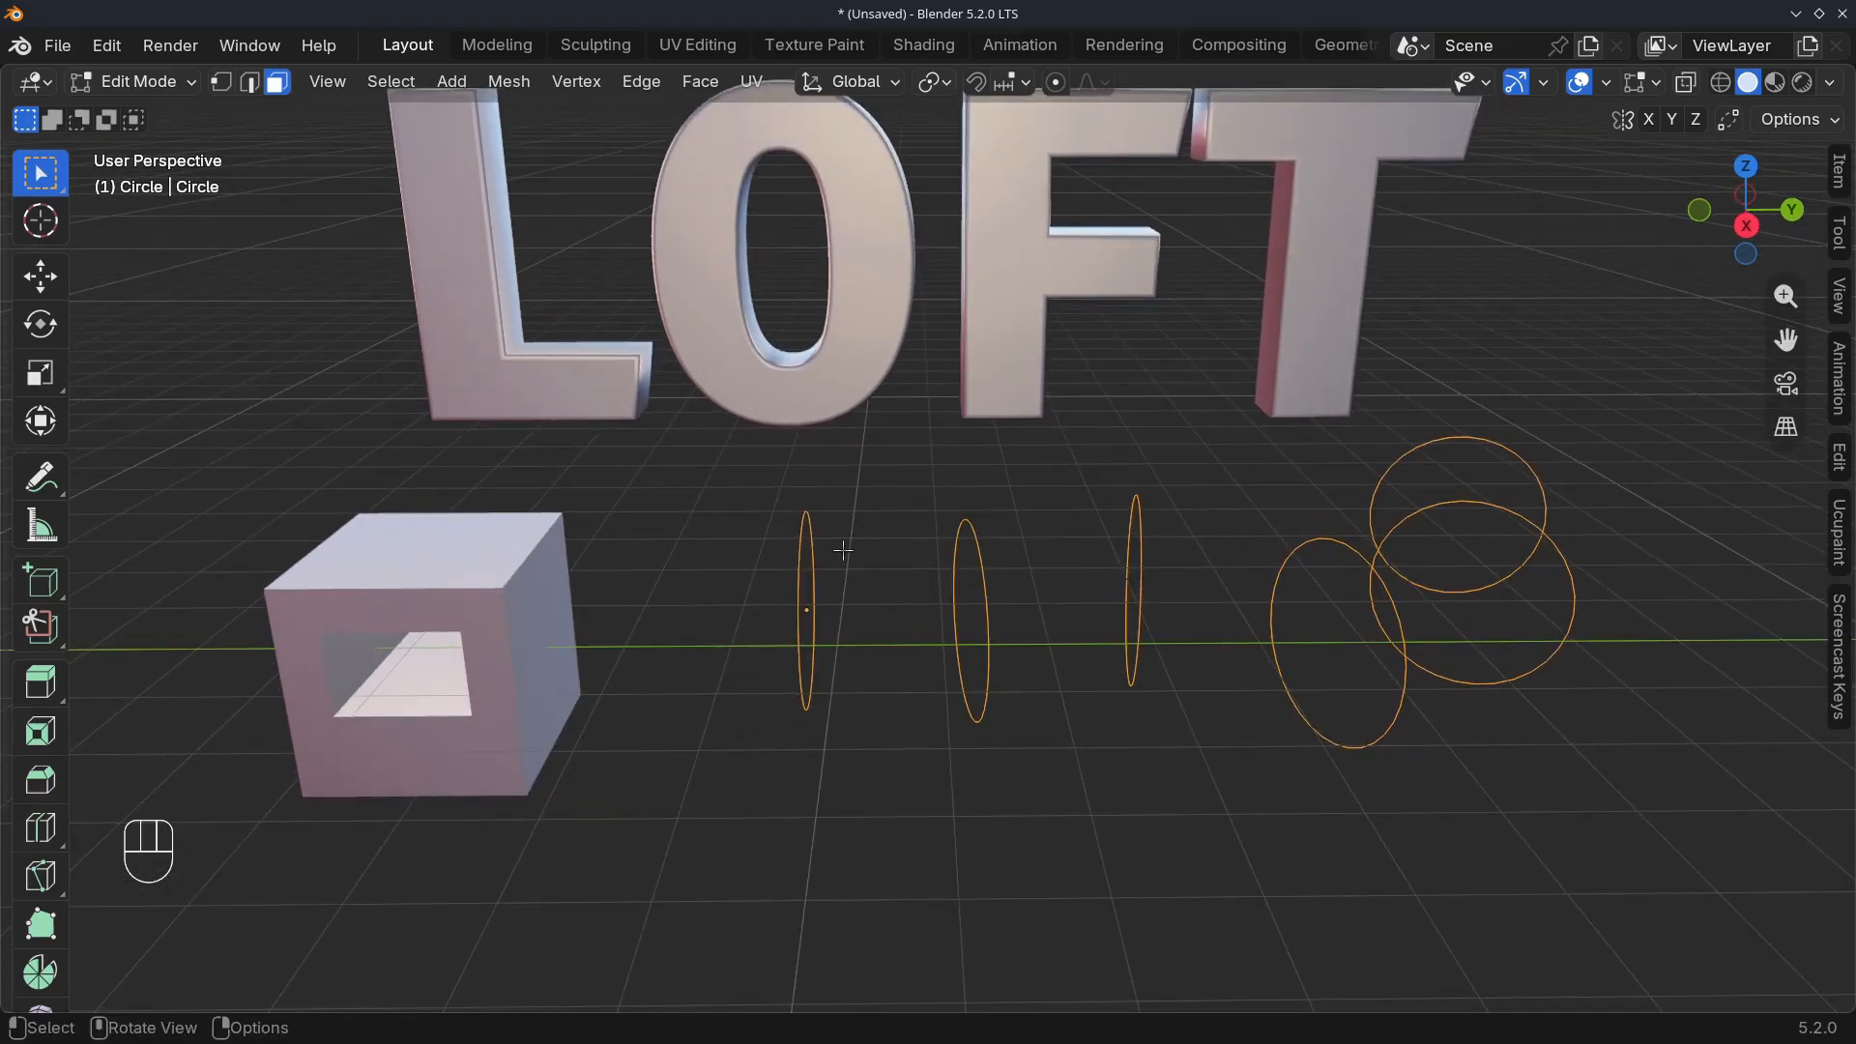
# Apply LoopTools Loft to all the circles to form a continuous tube, and return to Object Mode
pyautogui.scroll(1, 842, 550)
pyautogui.rightClick(722, 452)
pyautogui.moveTo(731, 458)
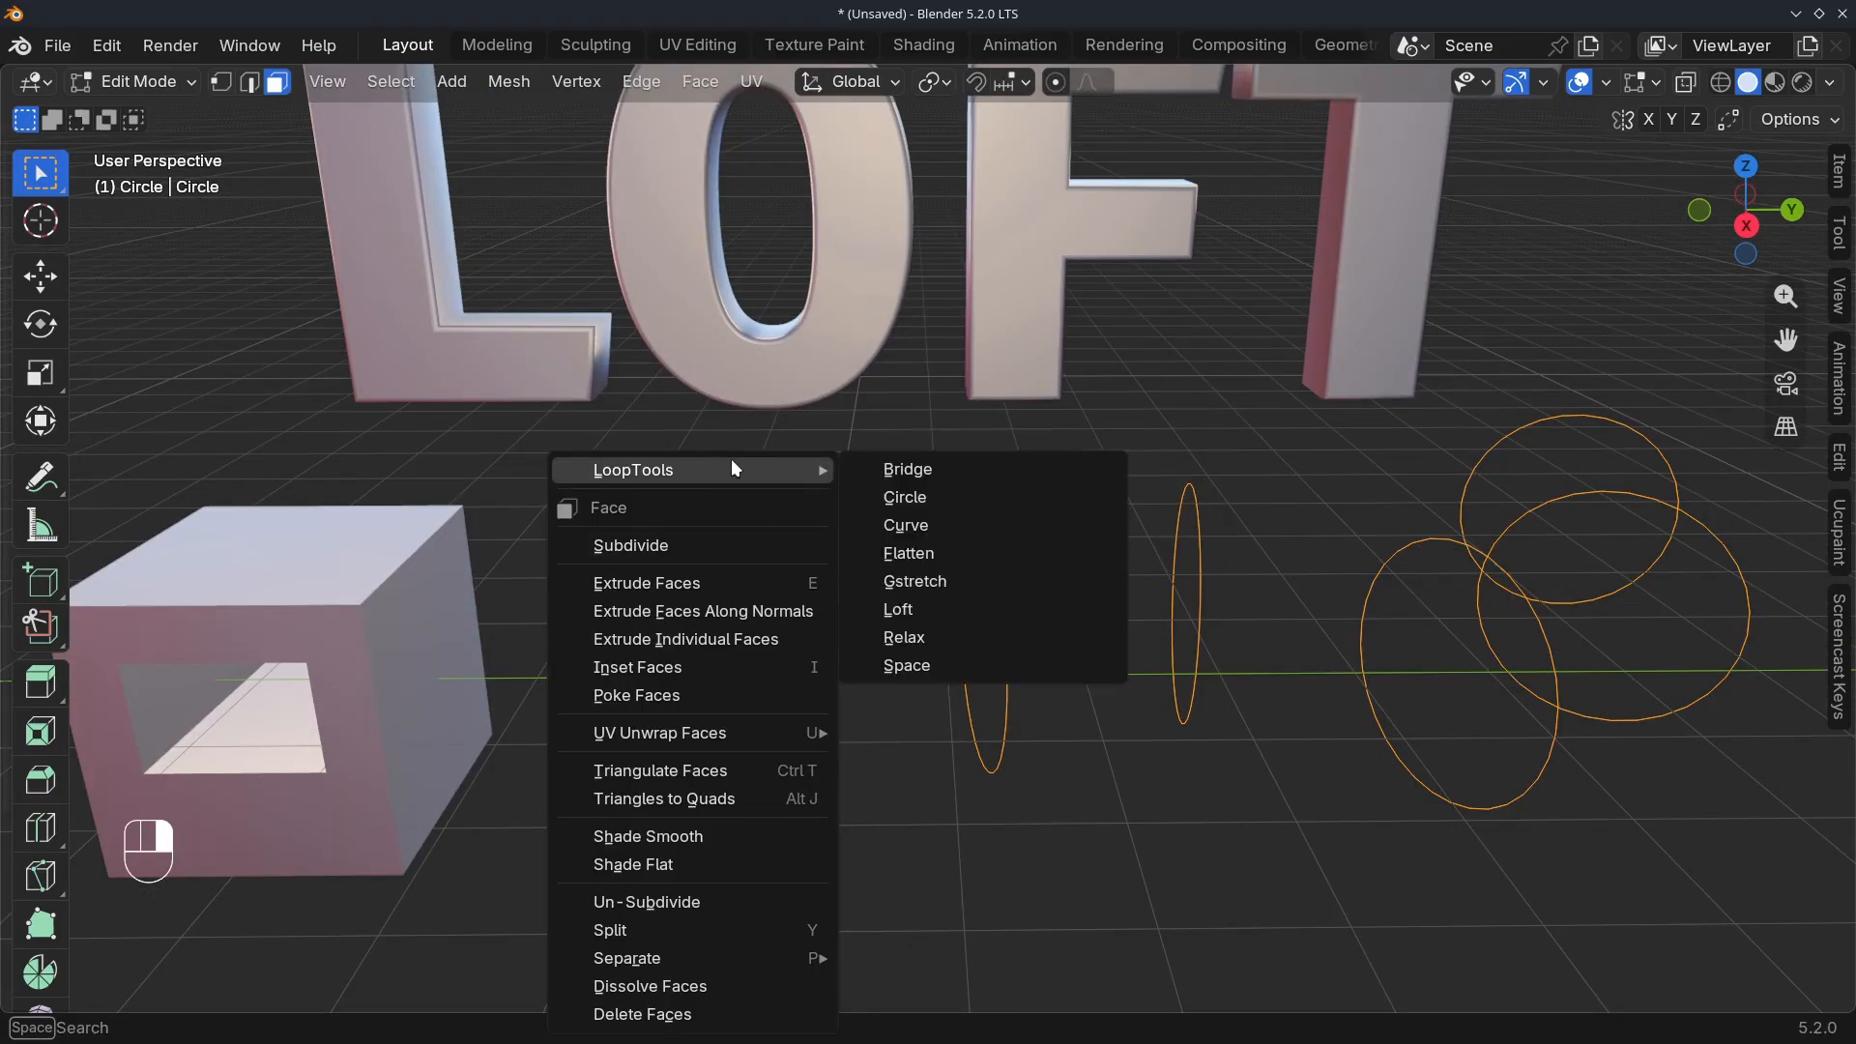
pyautogui.click(906, 602)
pyautogui.keyDown('shift'); pyautogui.moveTo(1126, 528); pyautogui.dragTo(753, 618, button='middle'); pyautogui.keyUp('shift')
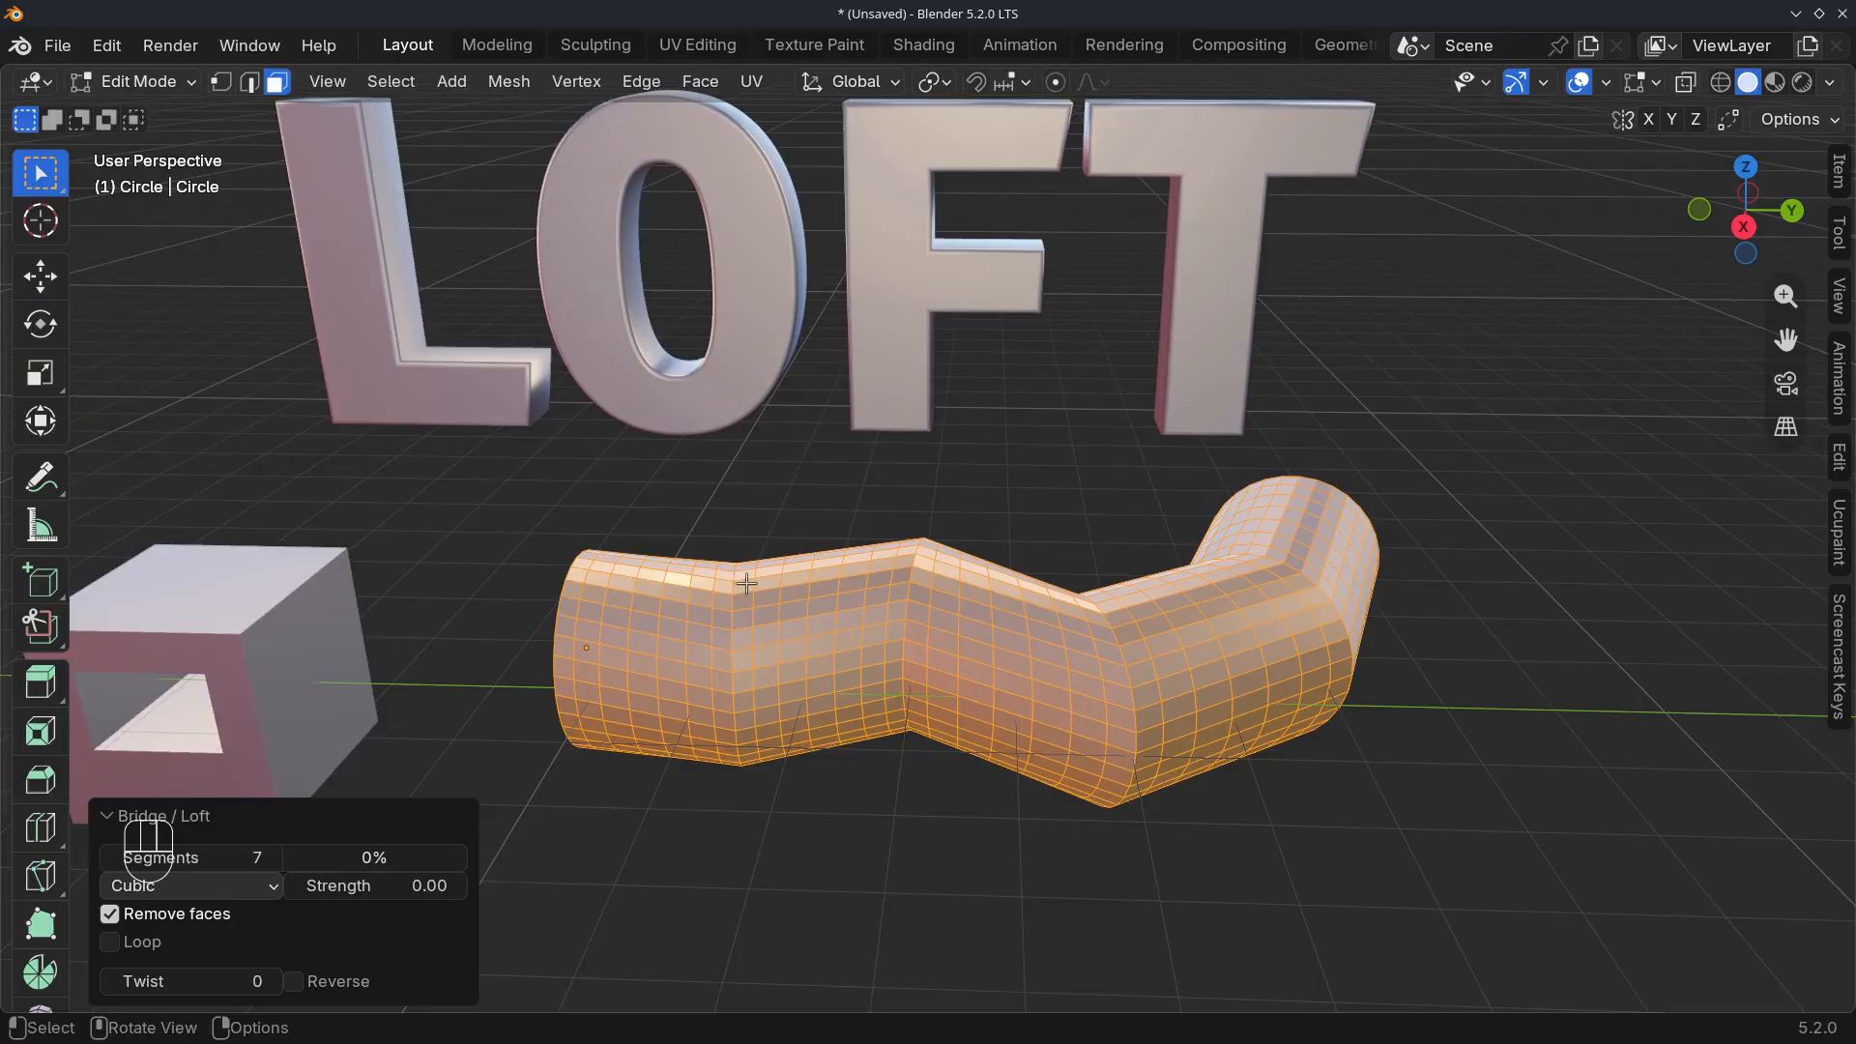
pyautogui.press('Tab')
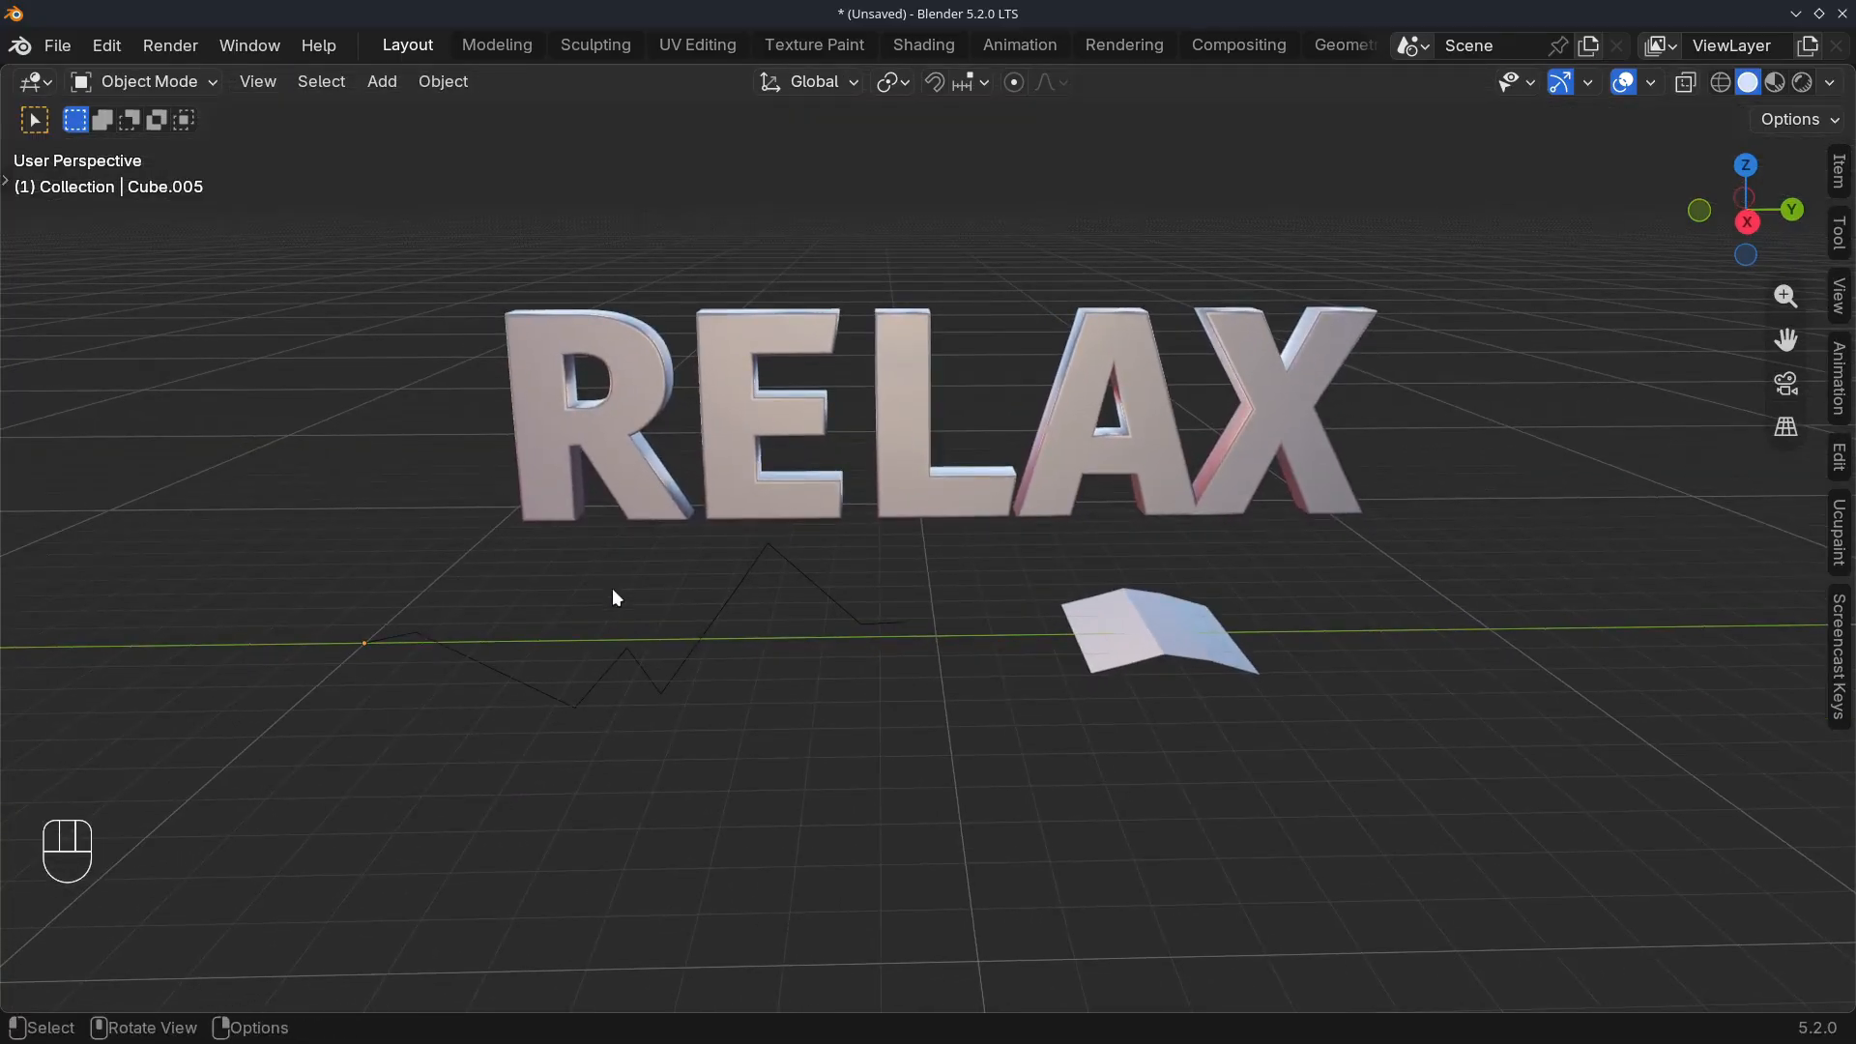
# Select the zigzag line in front of the RELAX text
pyautogui.scroll(1, 653, 524)
pyautogui.keyDown('shift'); pyautogui.click(603, 686); pyautogui.keyUp('shift')
pyautogui.scroll(3, 594, 675)
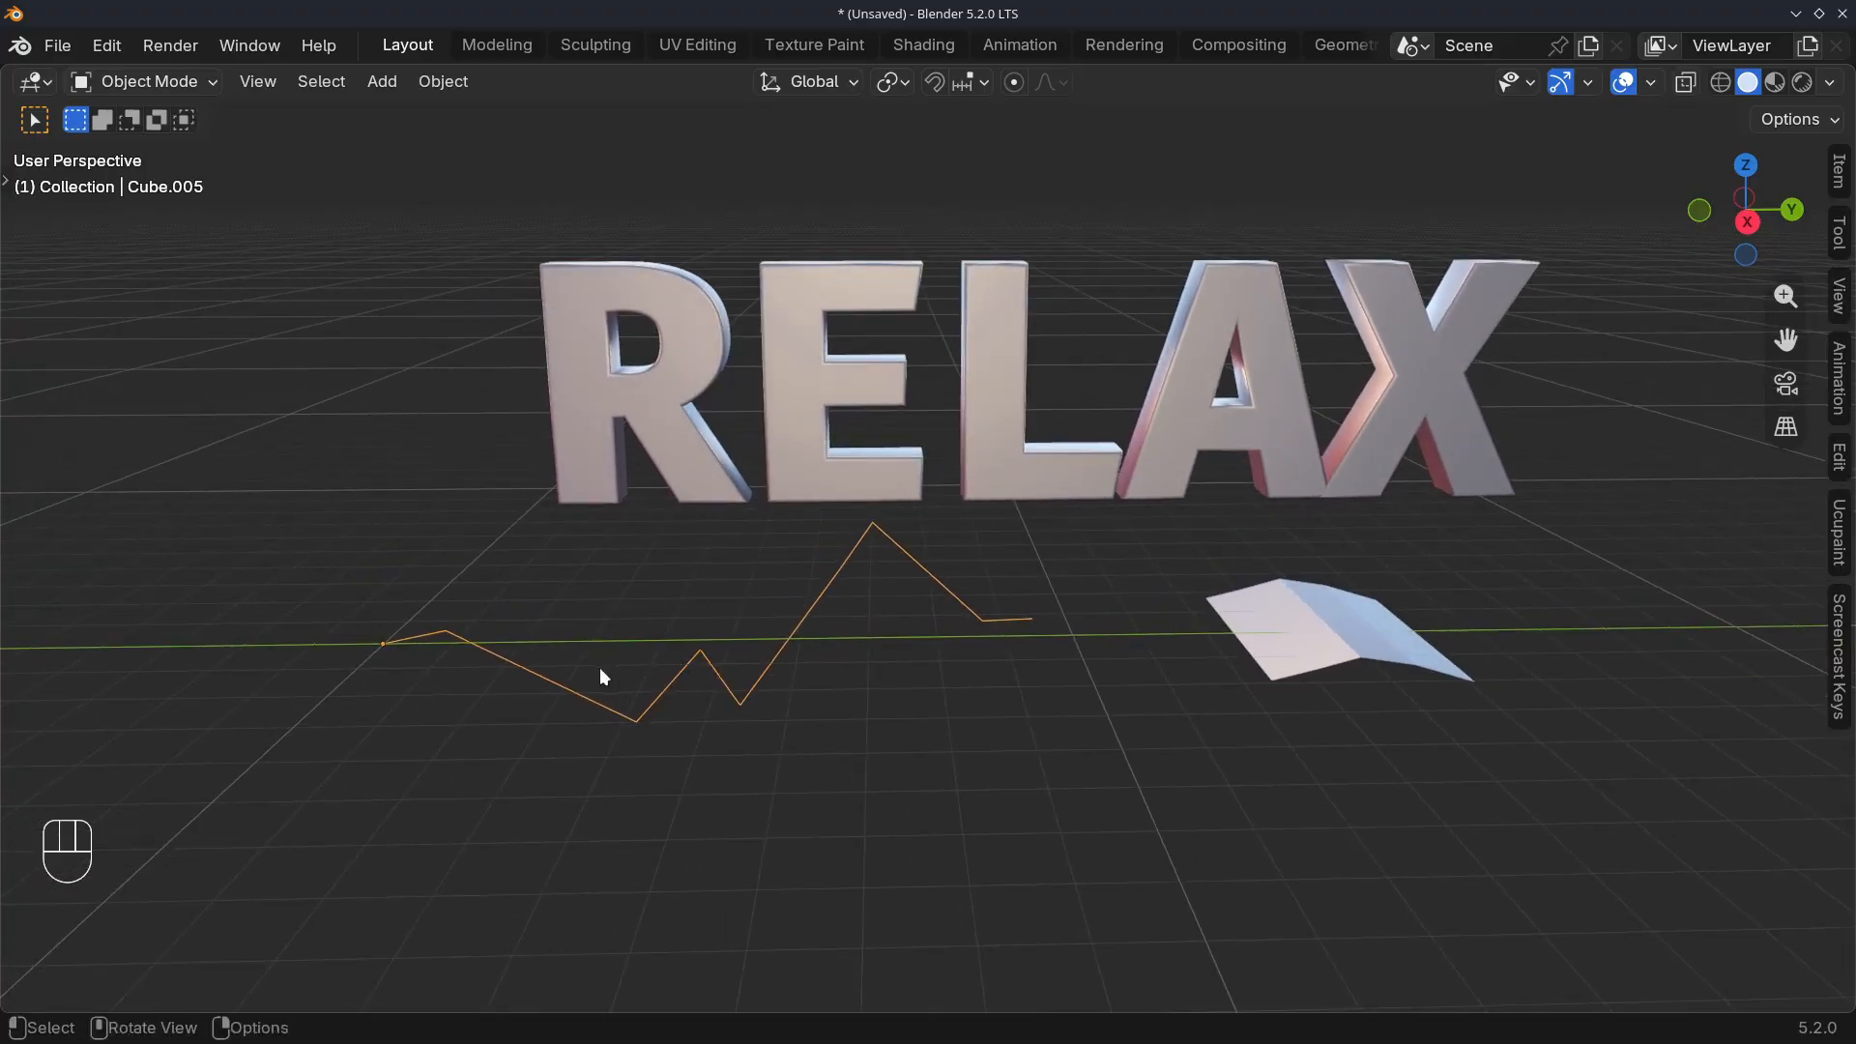
# Select all points of the zigzag line in Edit Mode and apply LoopTools Relax repeatedly with 25 iterations to smooth it
pyautogui.press('Tab')
pyautogui.press('a')
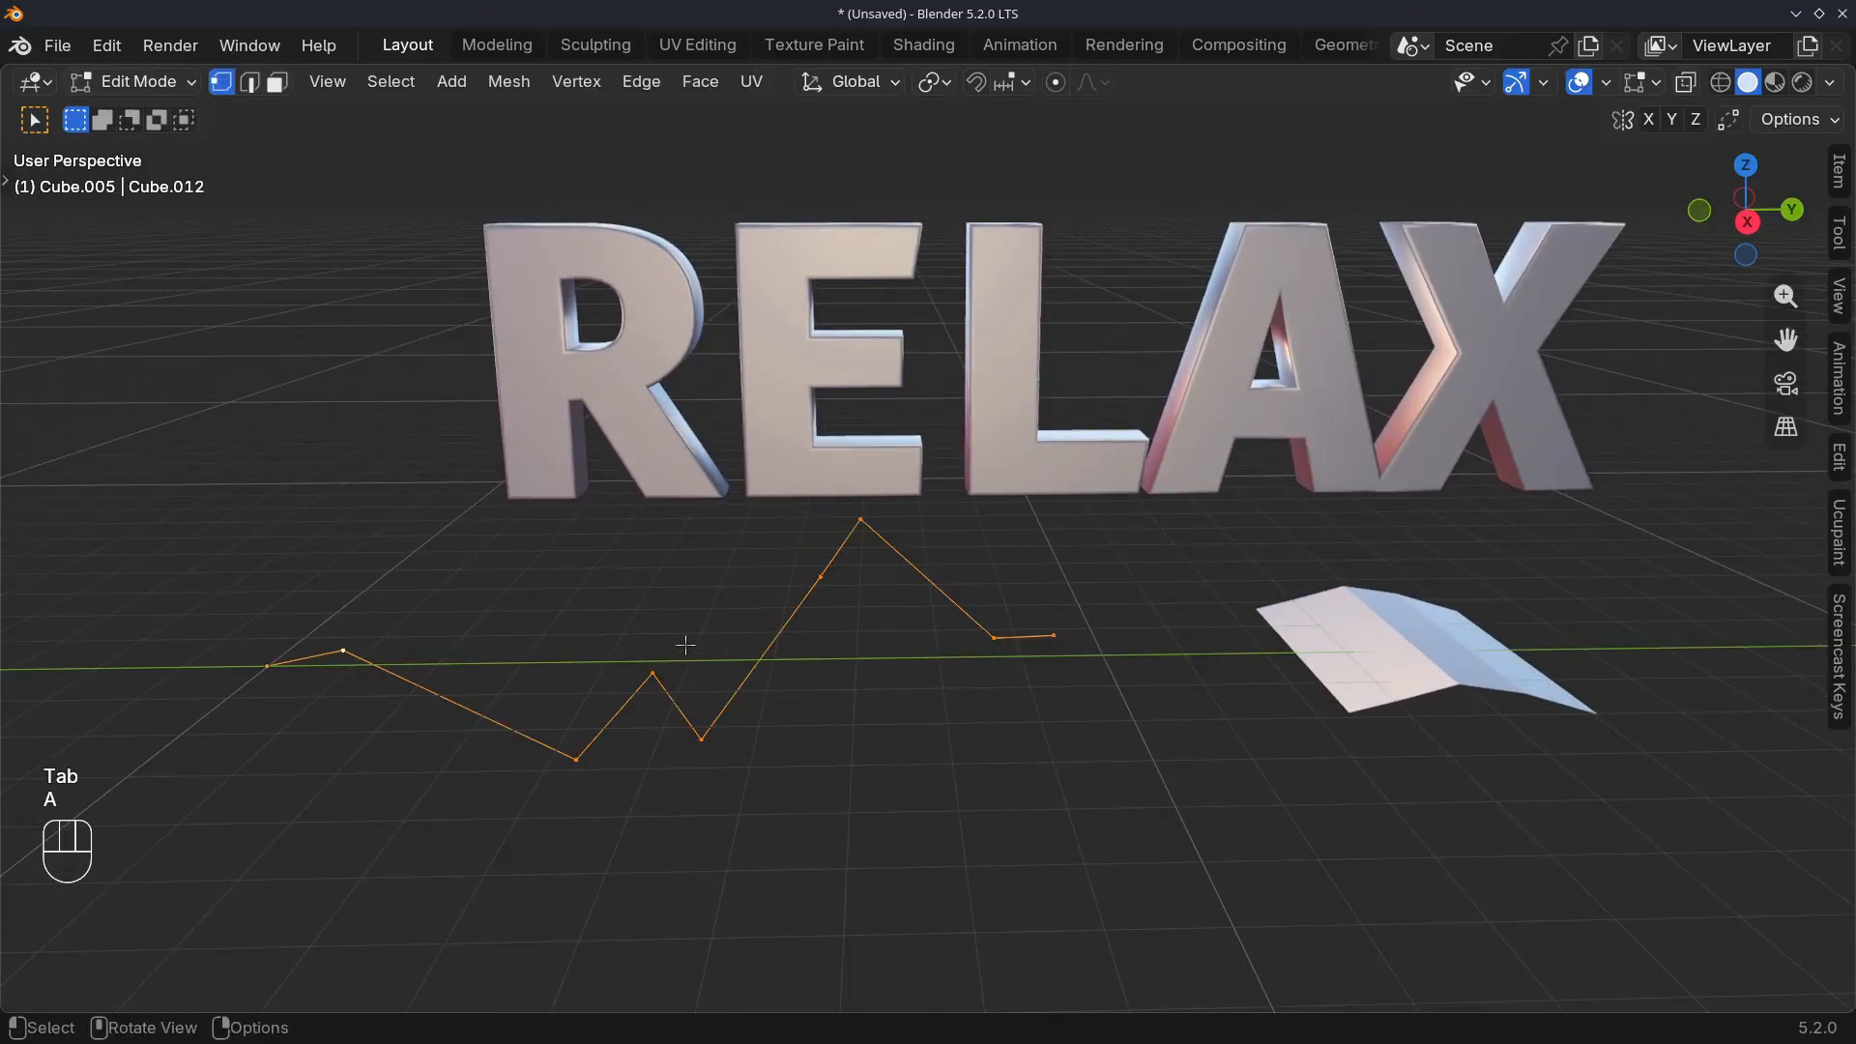
pyautogui.click(1841, 466)
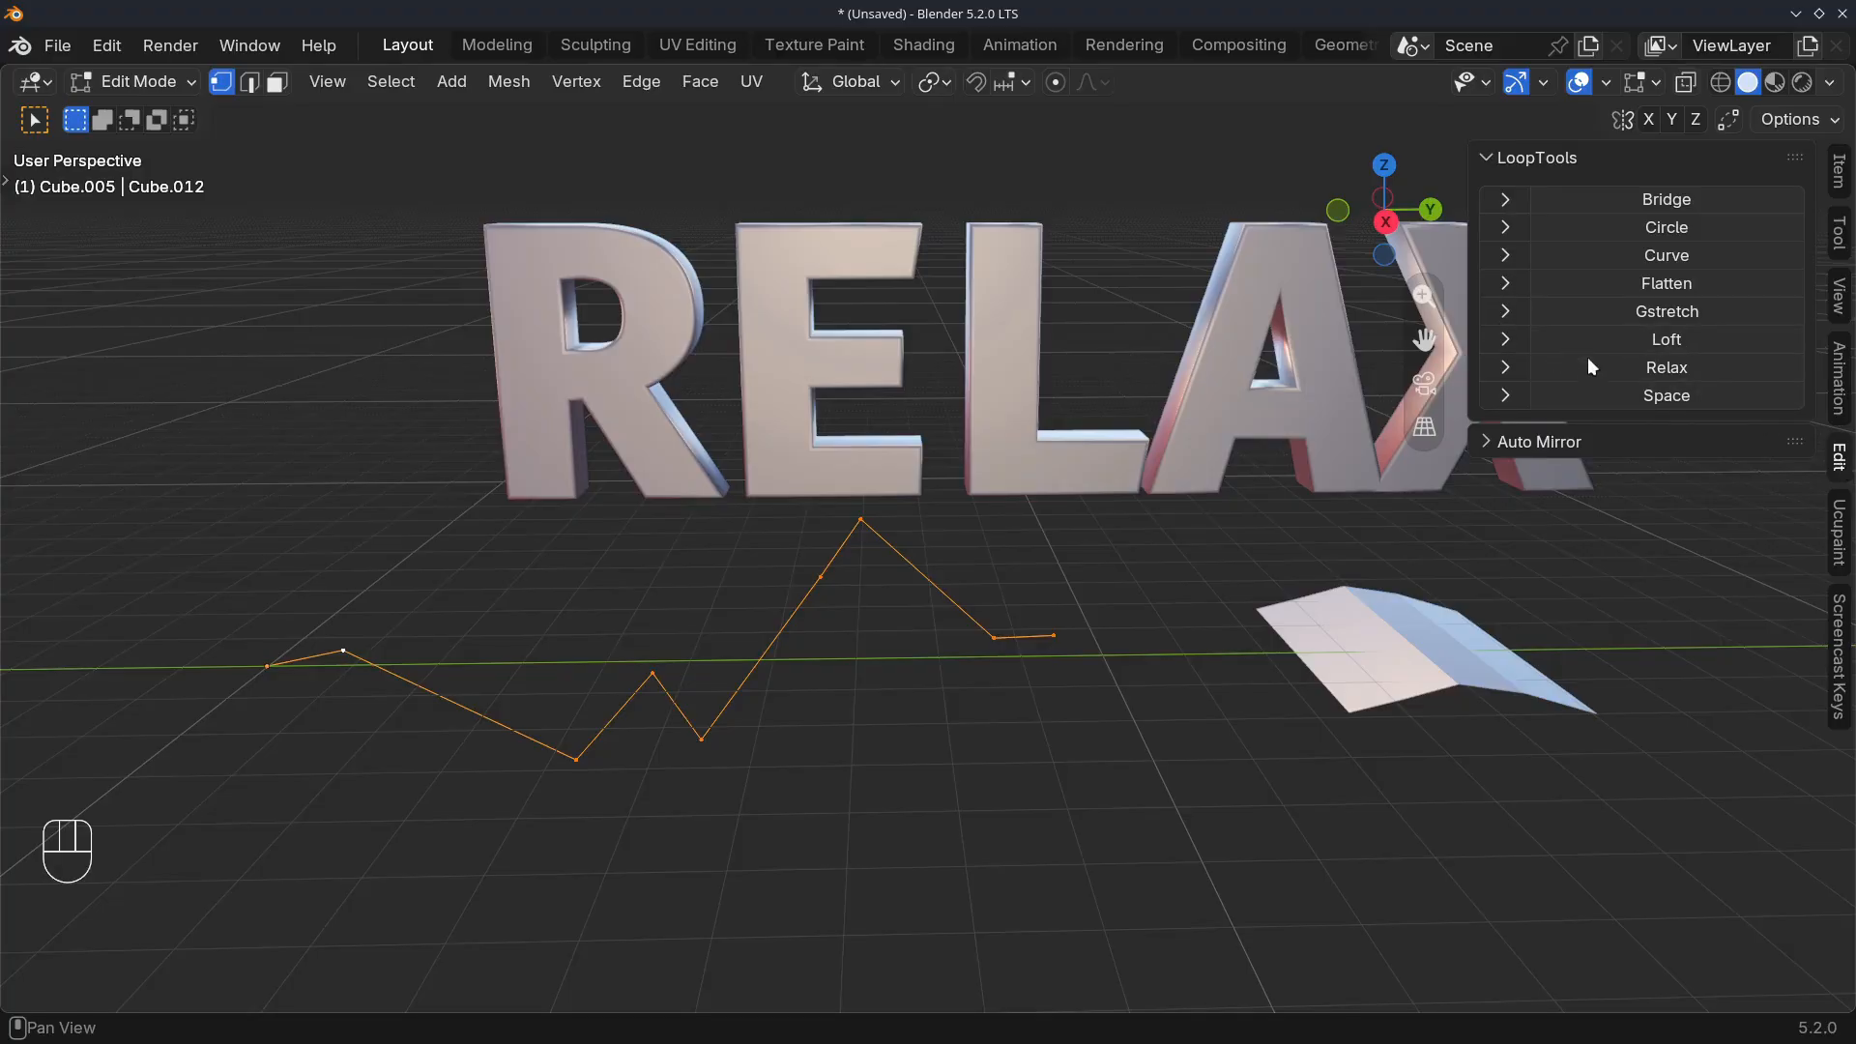
pyautogui.click(1617, 367)
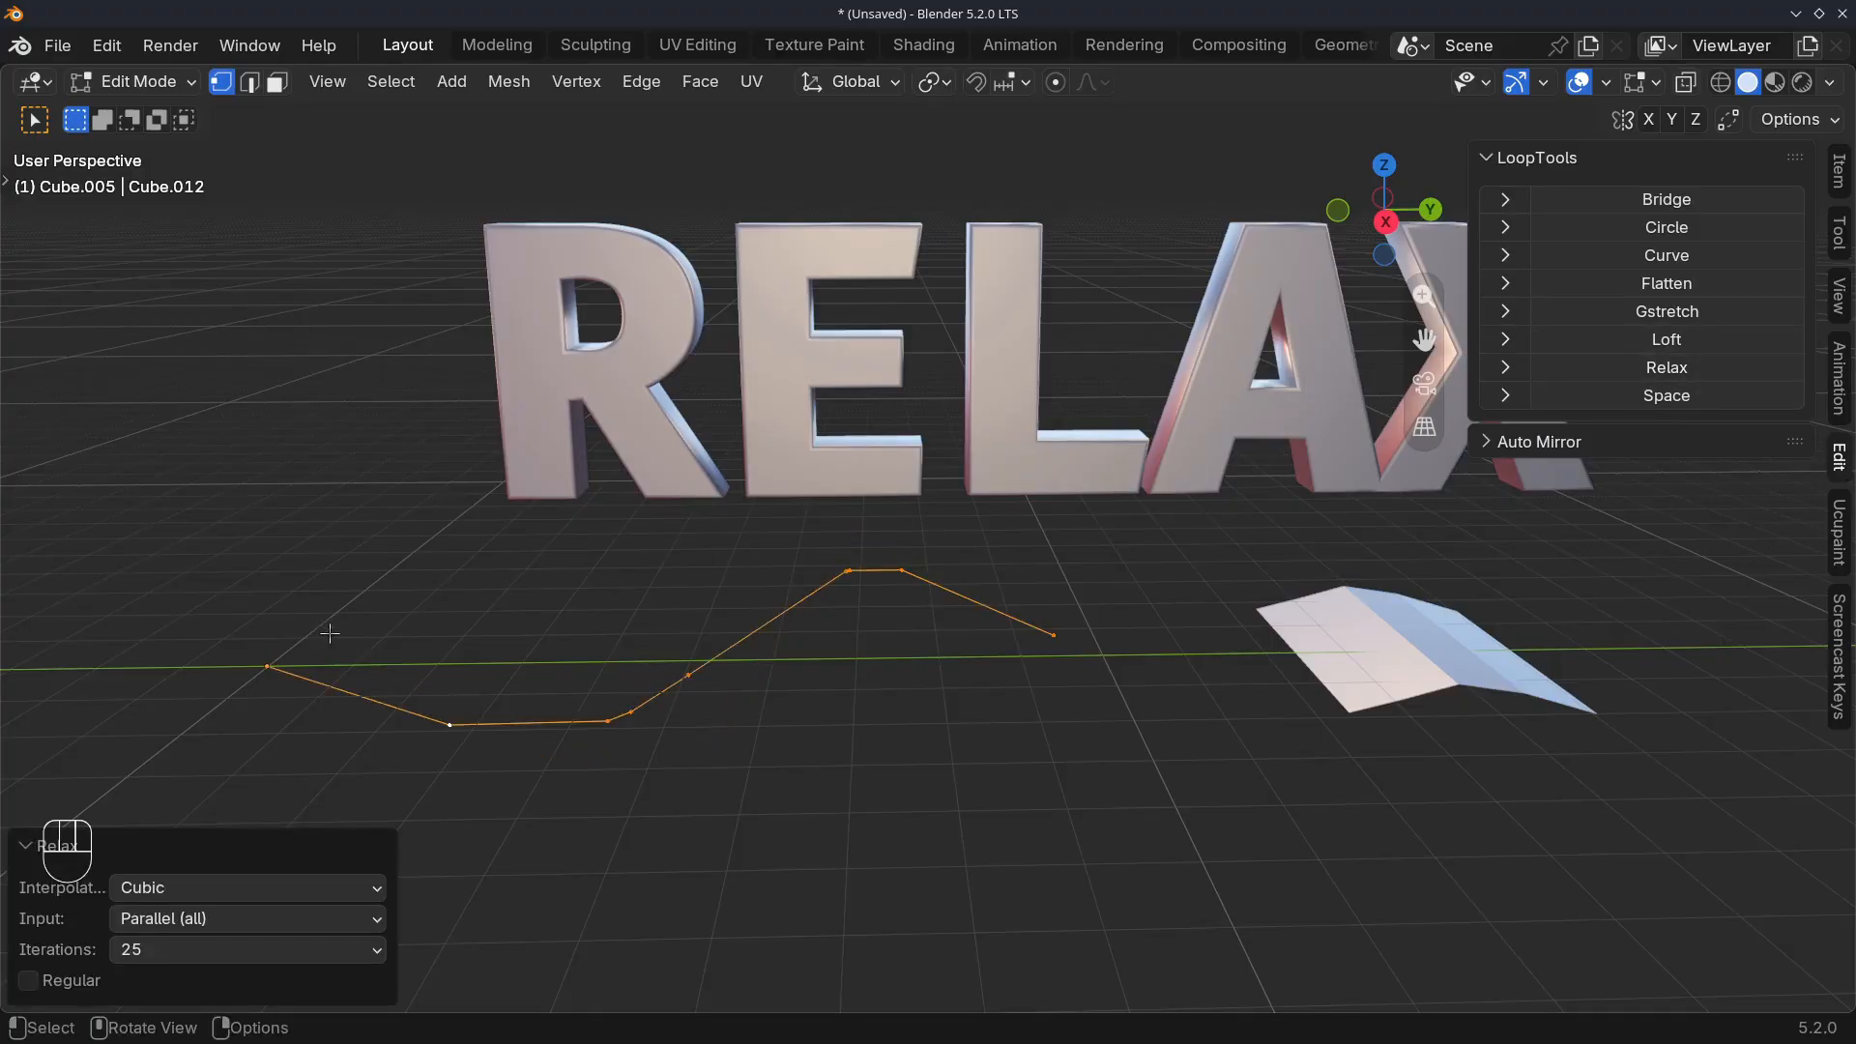
pyautogui.click(1645, 369)
pyautogui.click(1645, 368)
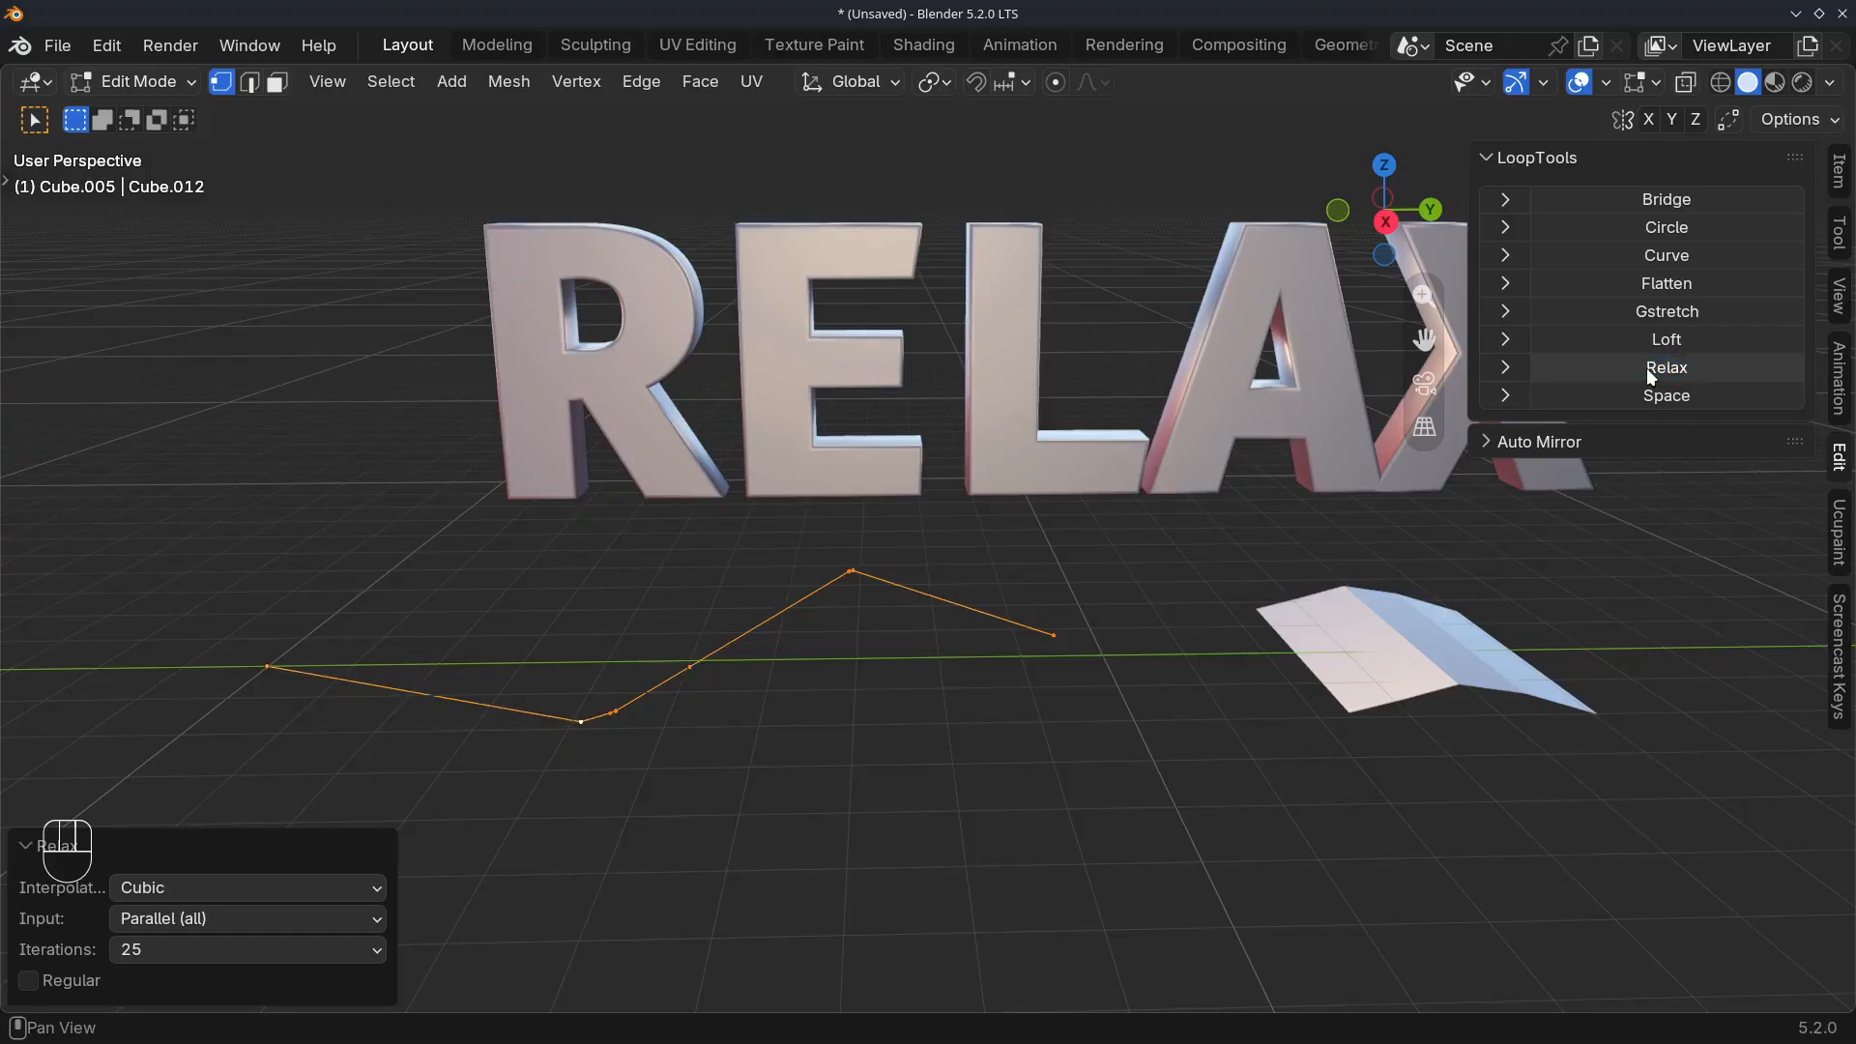
pyautogui.keyDown('shift'); pyautogui.moveTo(671, 527); pyautogui.dragTo(862, 497, button='middle'); pyautogui.keyUp('shift')
pyautogui.scroll(2, 870, 487)
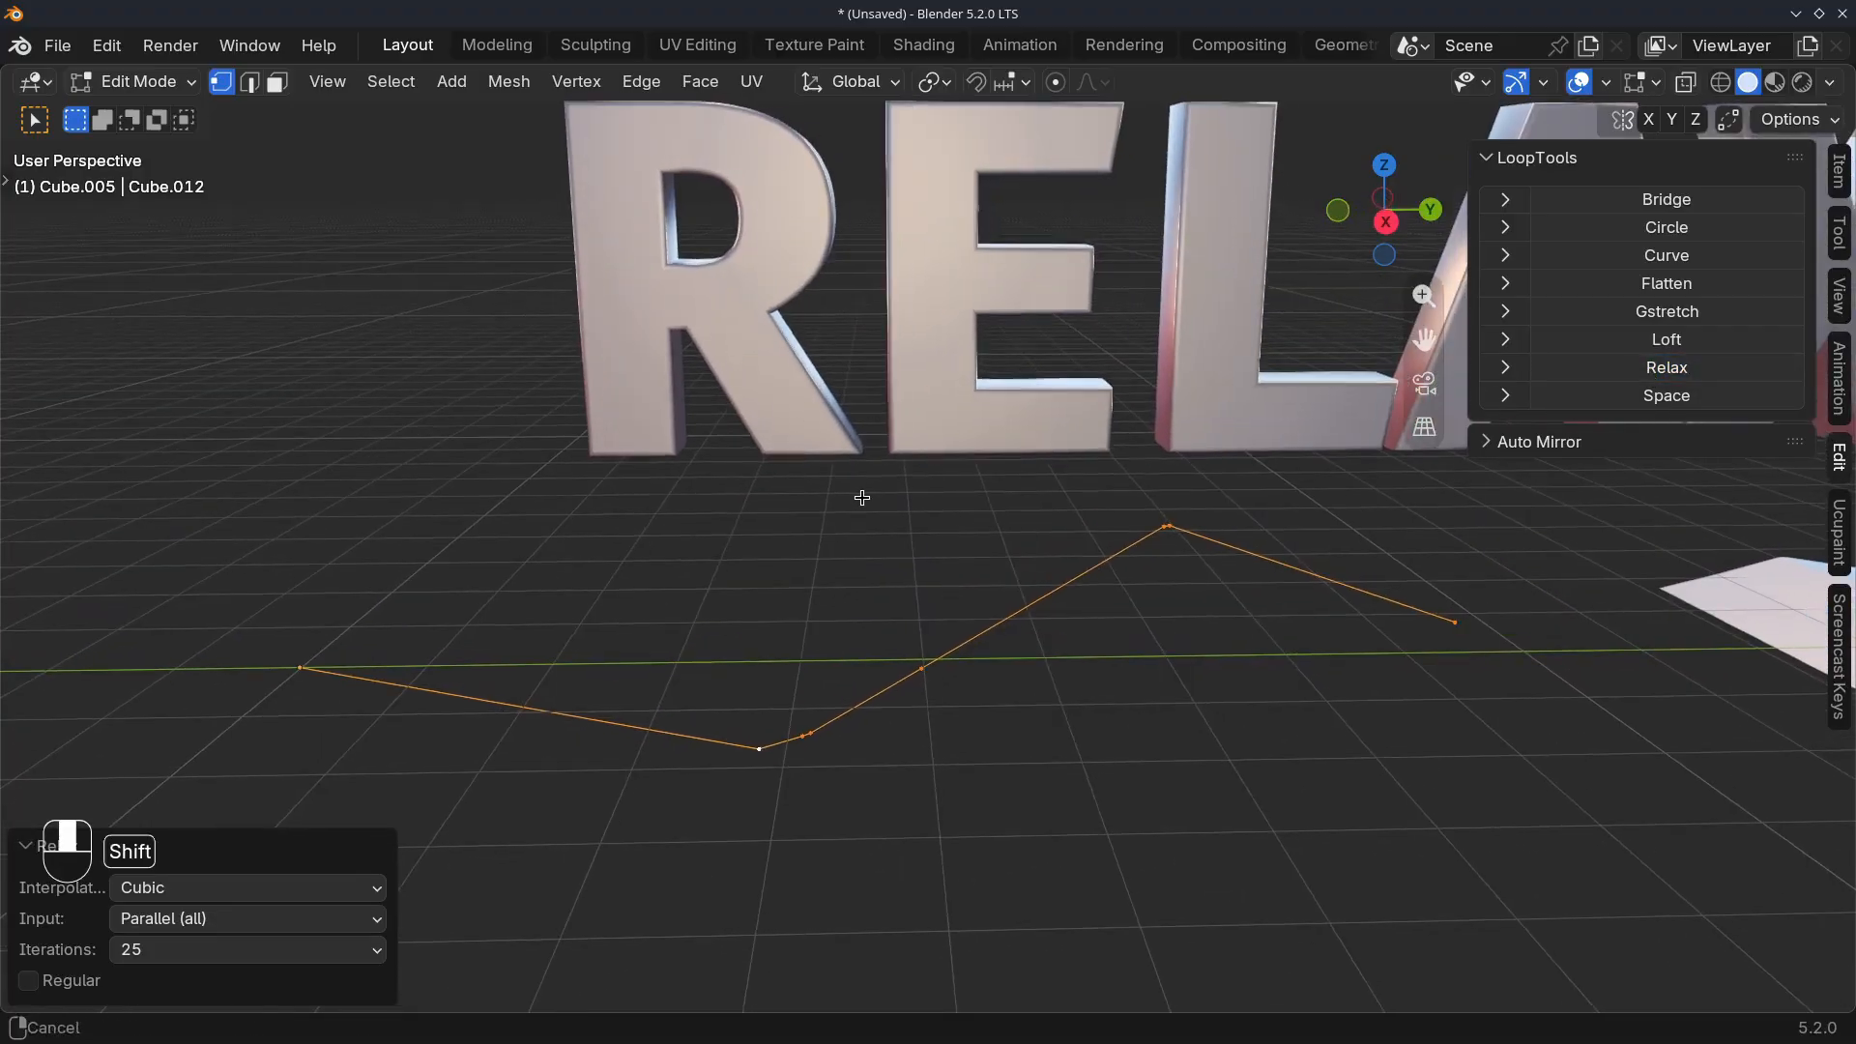
pyautogui.click(160, 950)
pyautogui.click(150, 947)
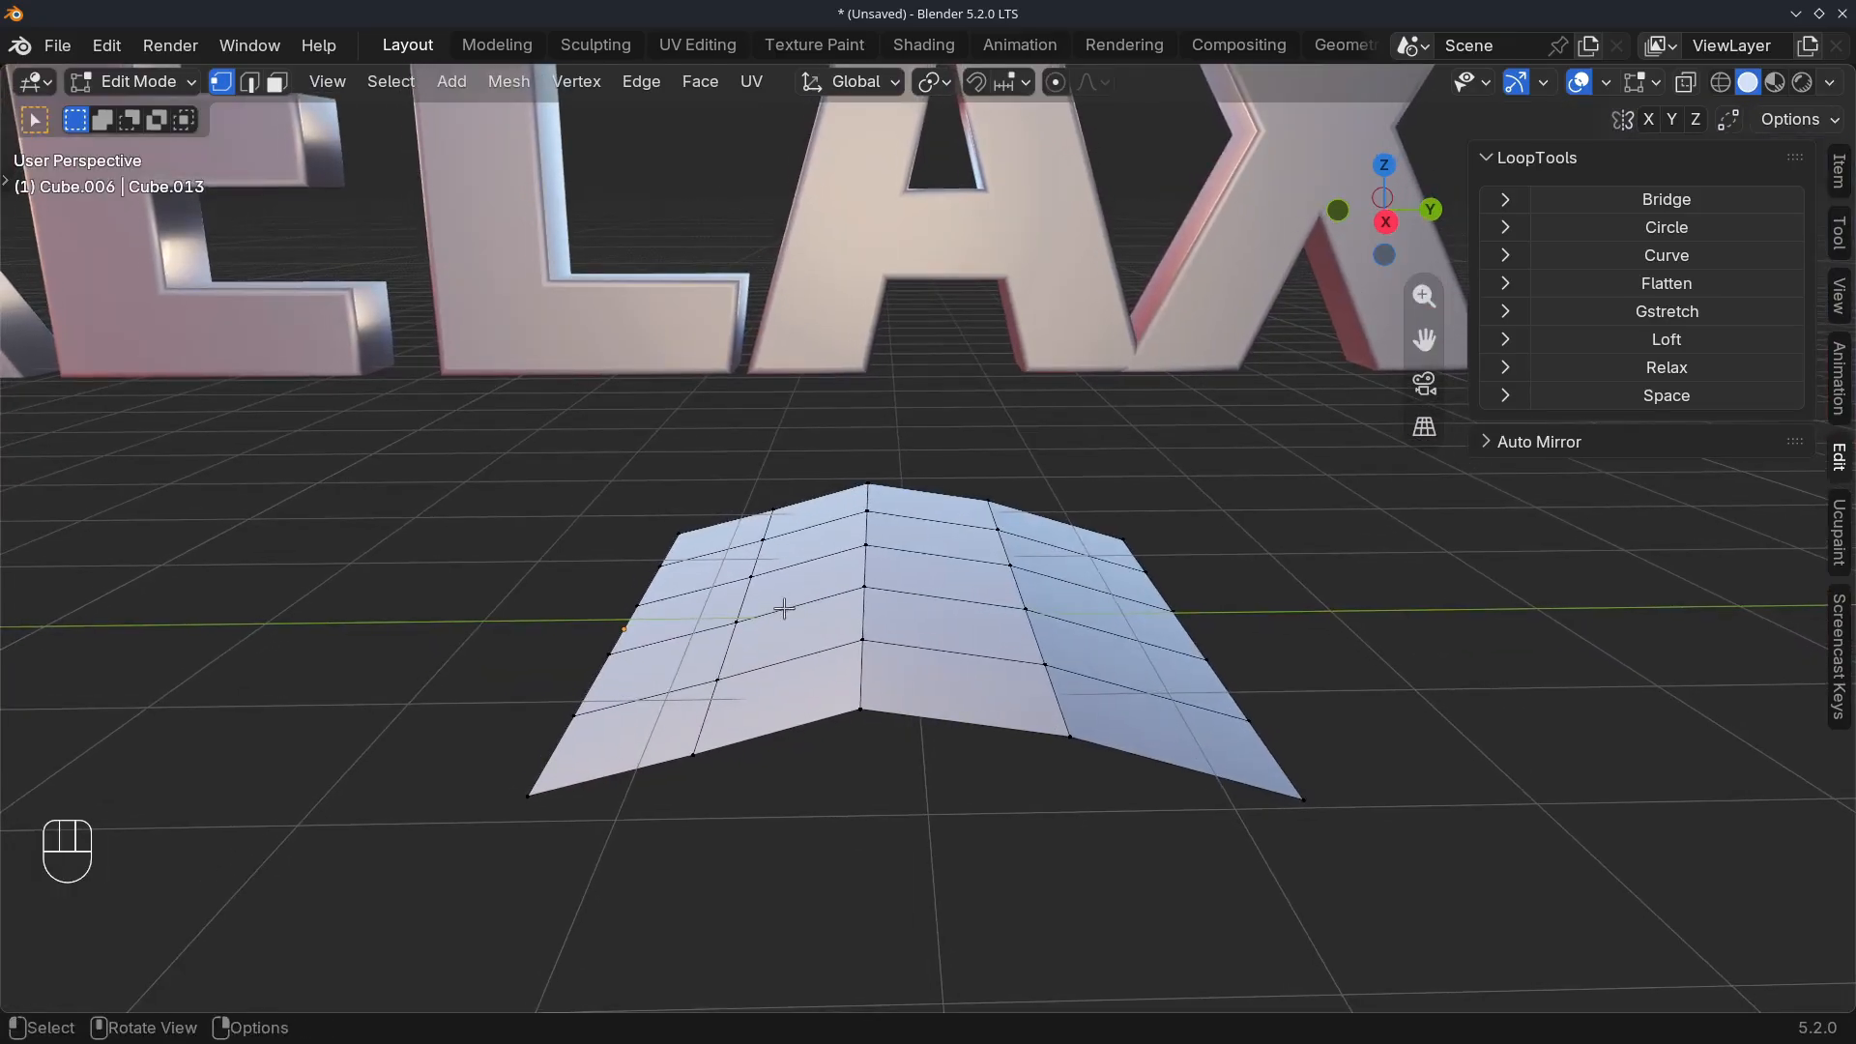
# Select an edge loop running across the folded plane in edge select mode and apply LoopTools Relax to it
pyautogui.keyDown('alt'); pyautogui.click(789, 659); pyautogui.keyUp('alt')
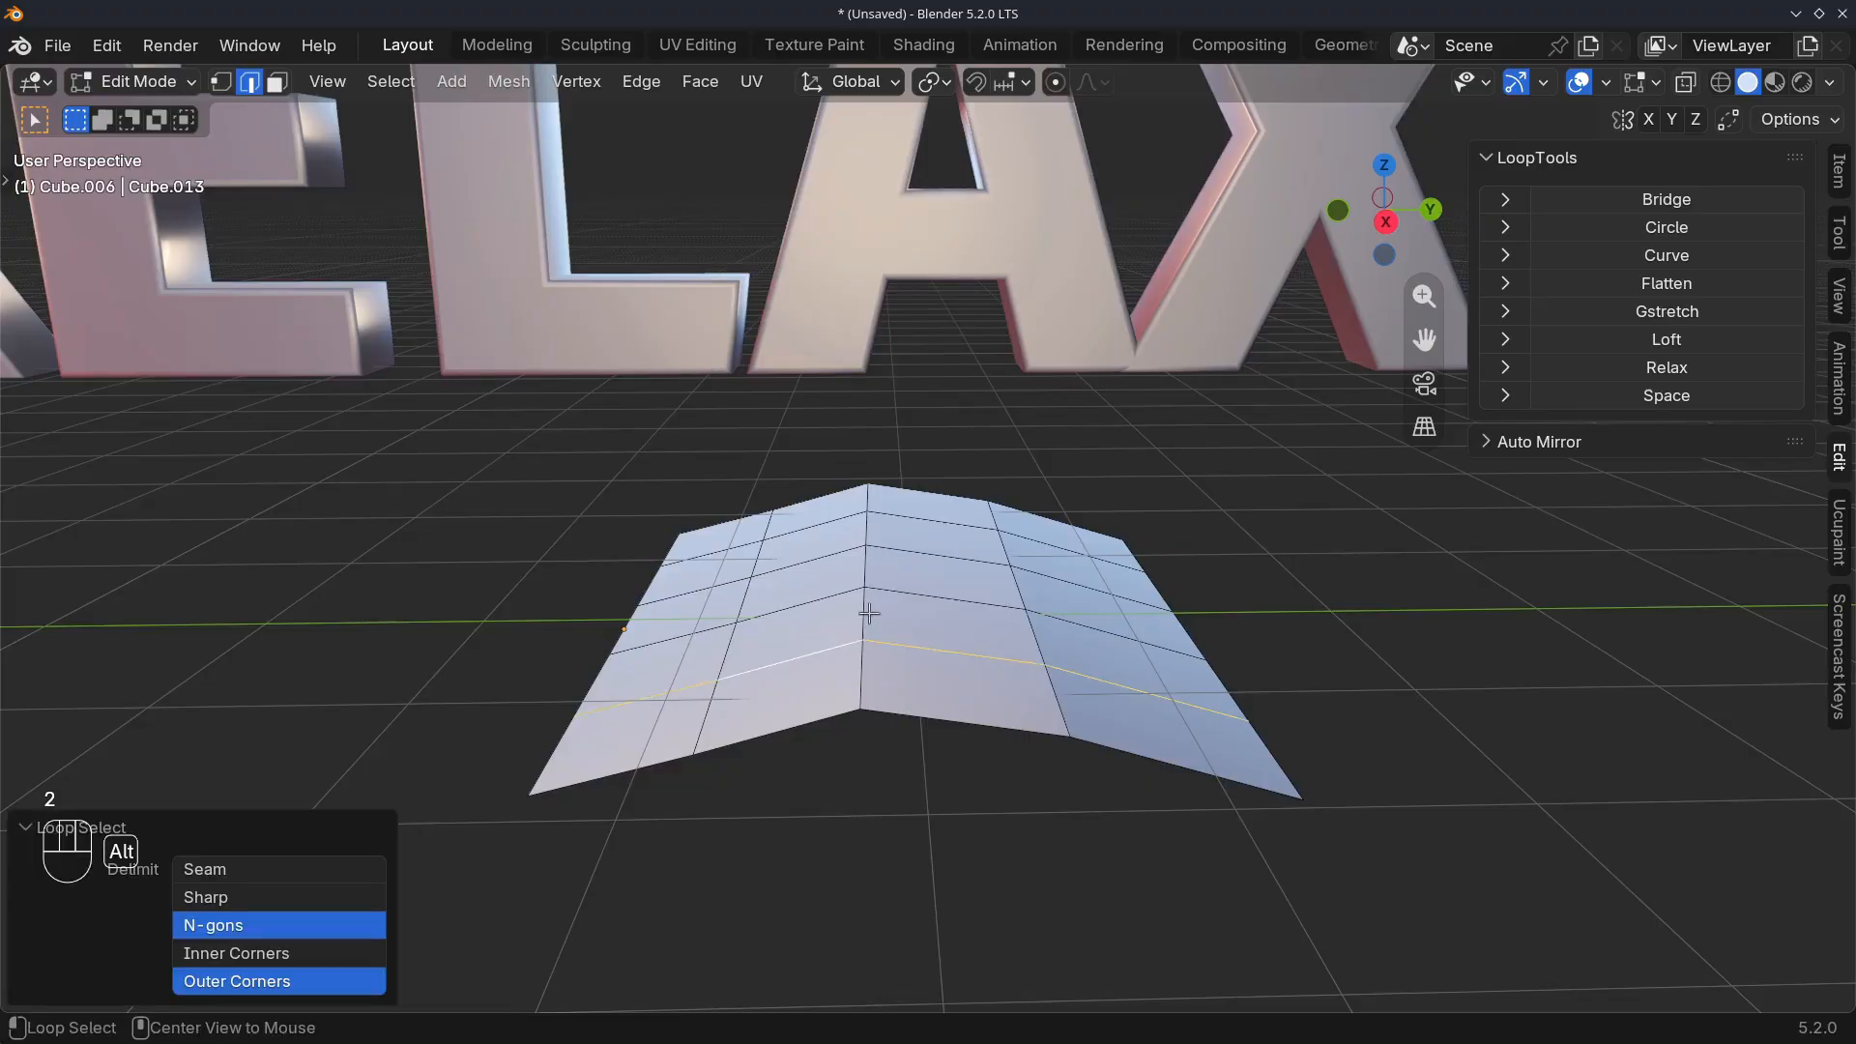
pyautogui.click(1664, 369)
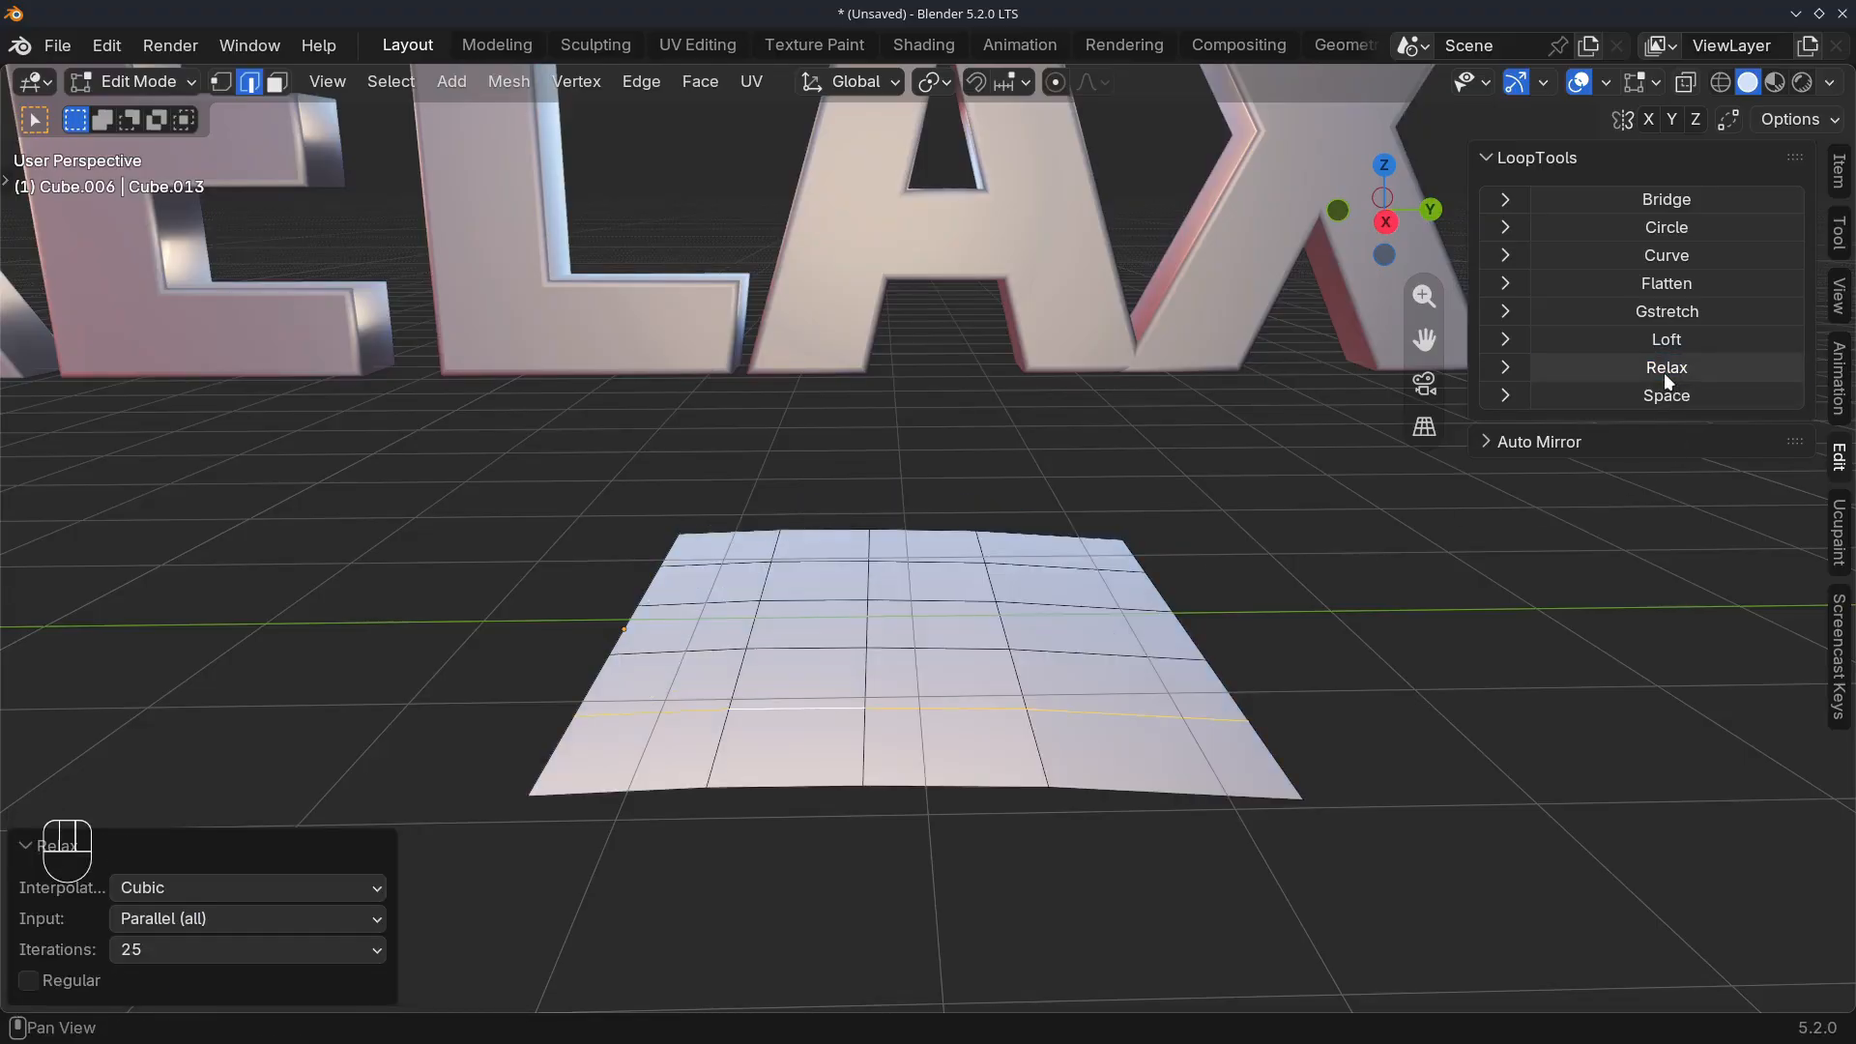
pyautogui.moveTo(821, 676); pyautogui.dragTo(745, 556, button='middle')
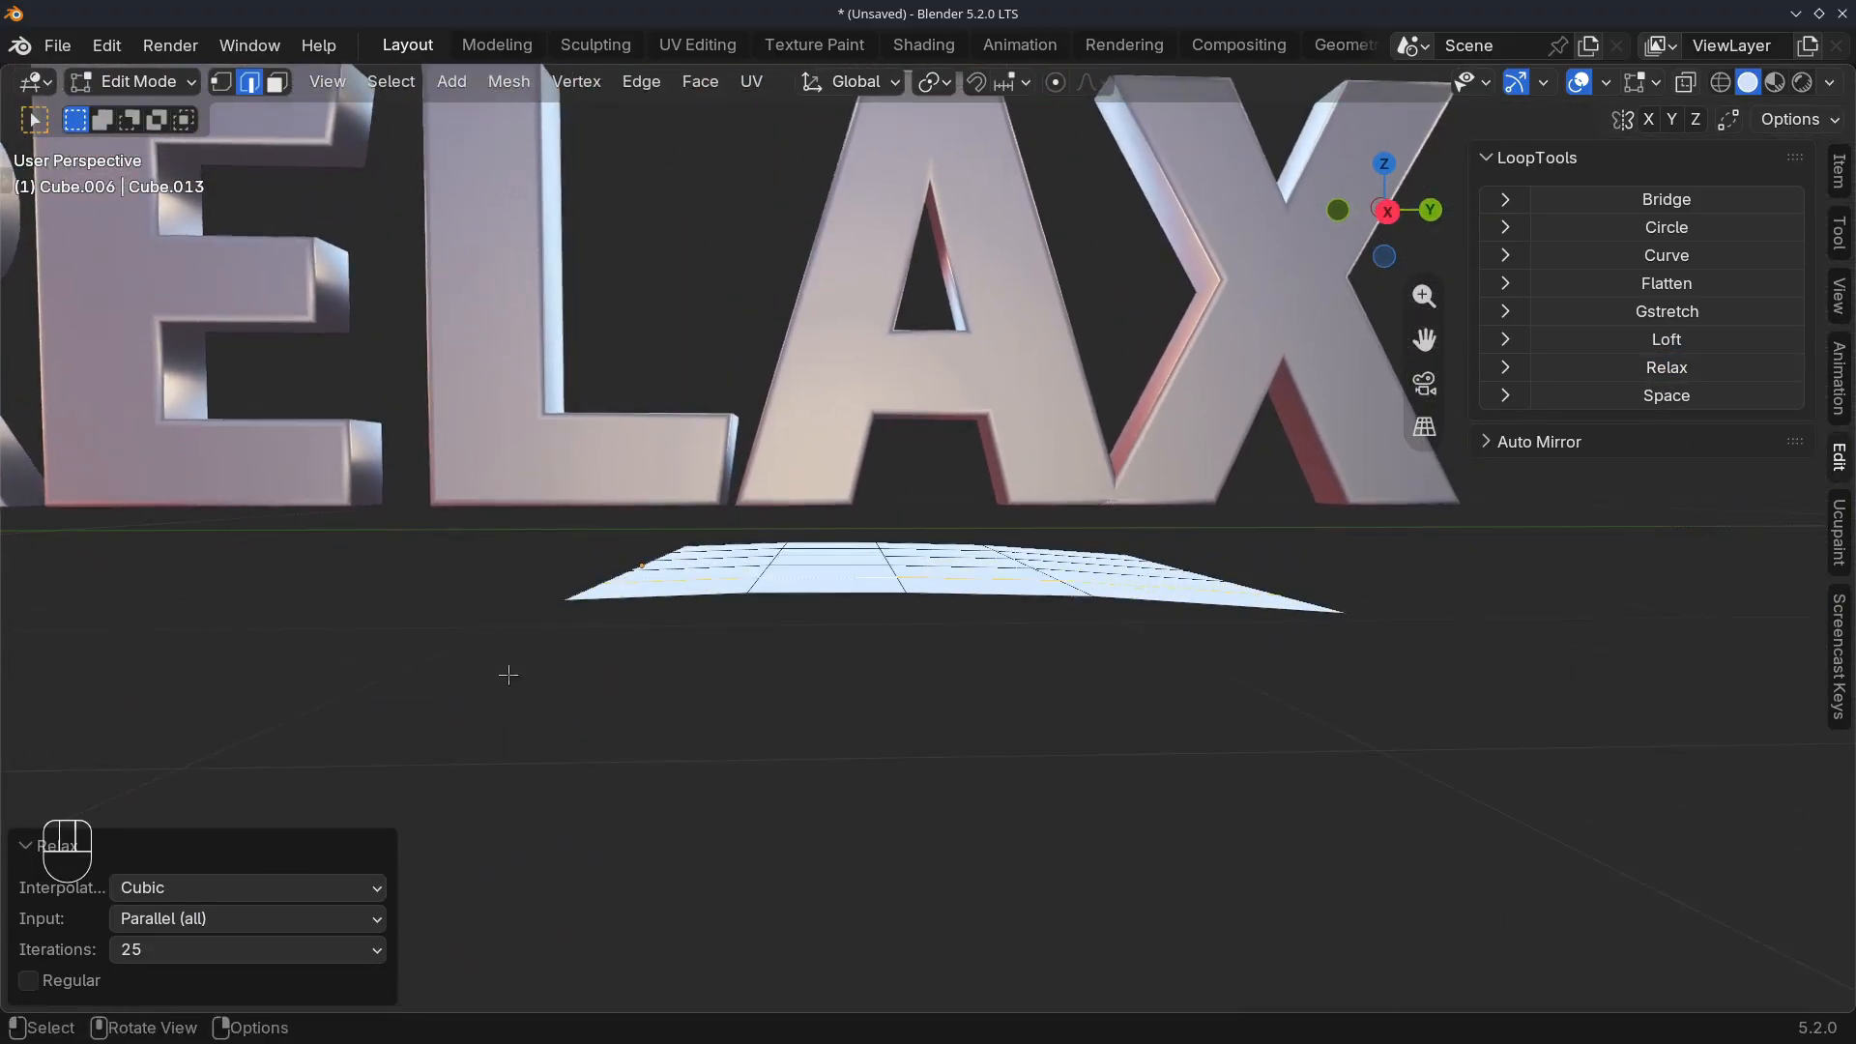
# Set the Relax iterations to 5, and undo and redo the relaxation to compare the plane's shape
pyautogui.click(182, 948)
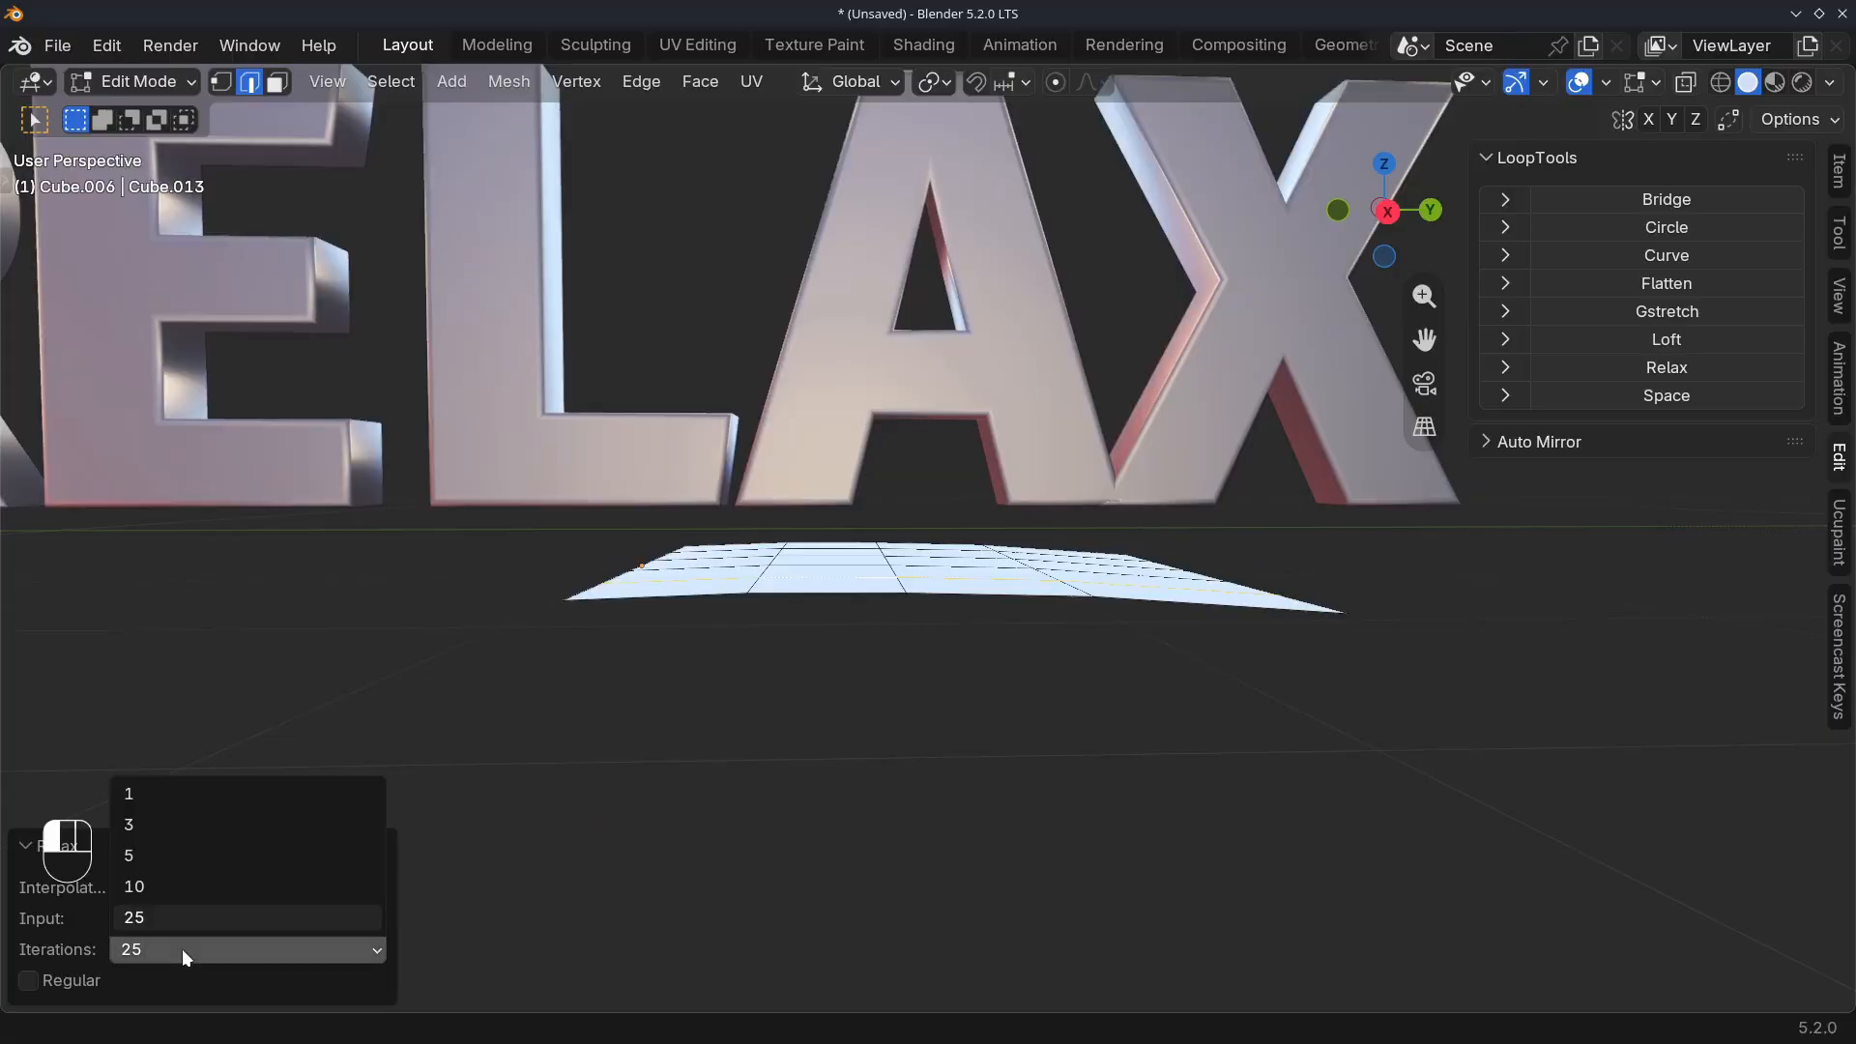
pyautogui.click(162, 862)
pyautogui.moveTo(803, 575); pyautogui.dragTo(783, 592, button='middle')
pyautogui.hotkey('ctrl', 'z')
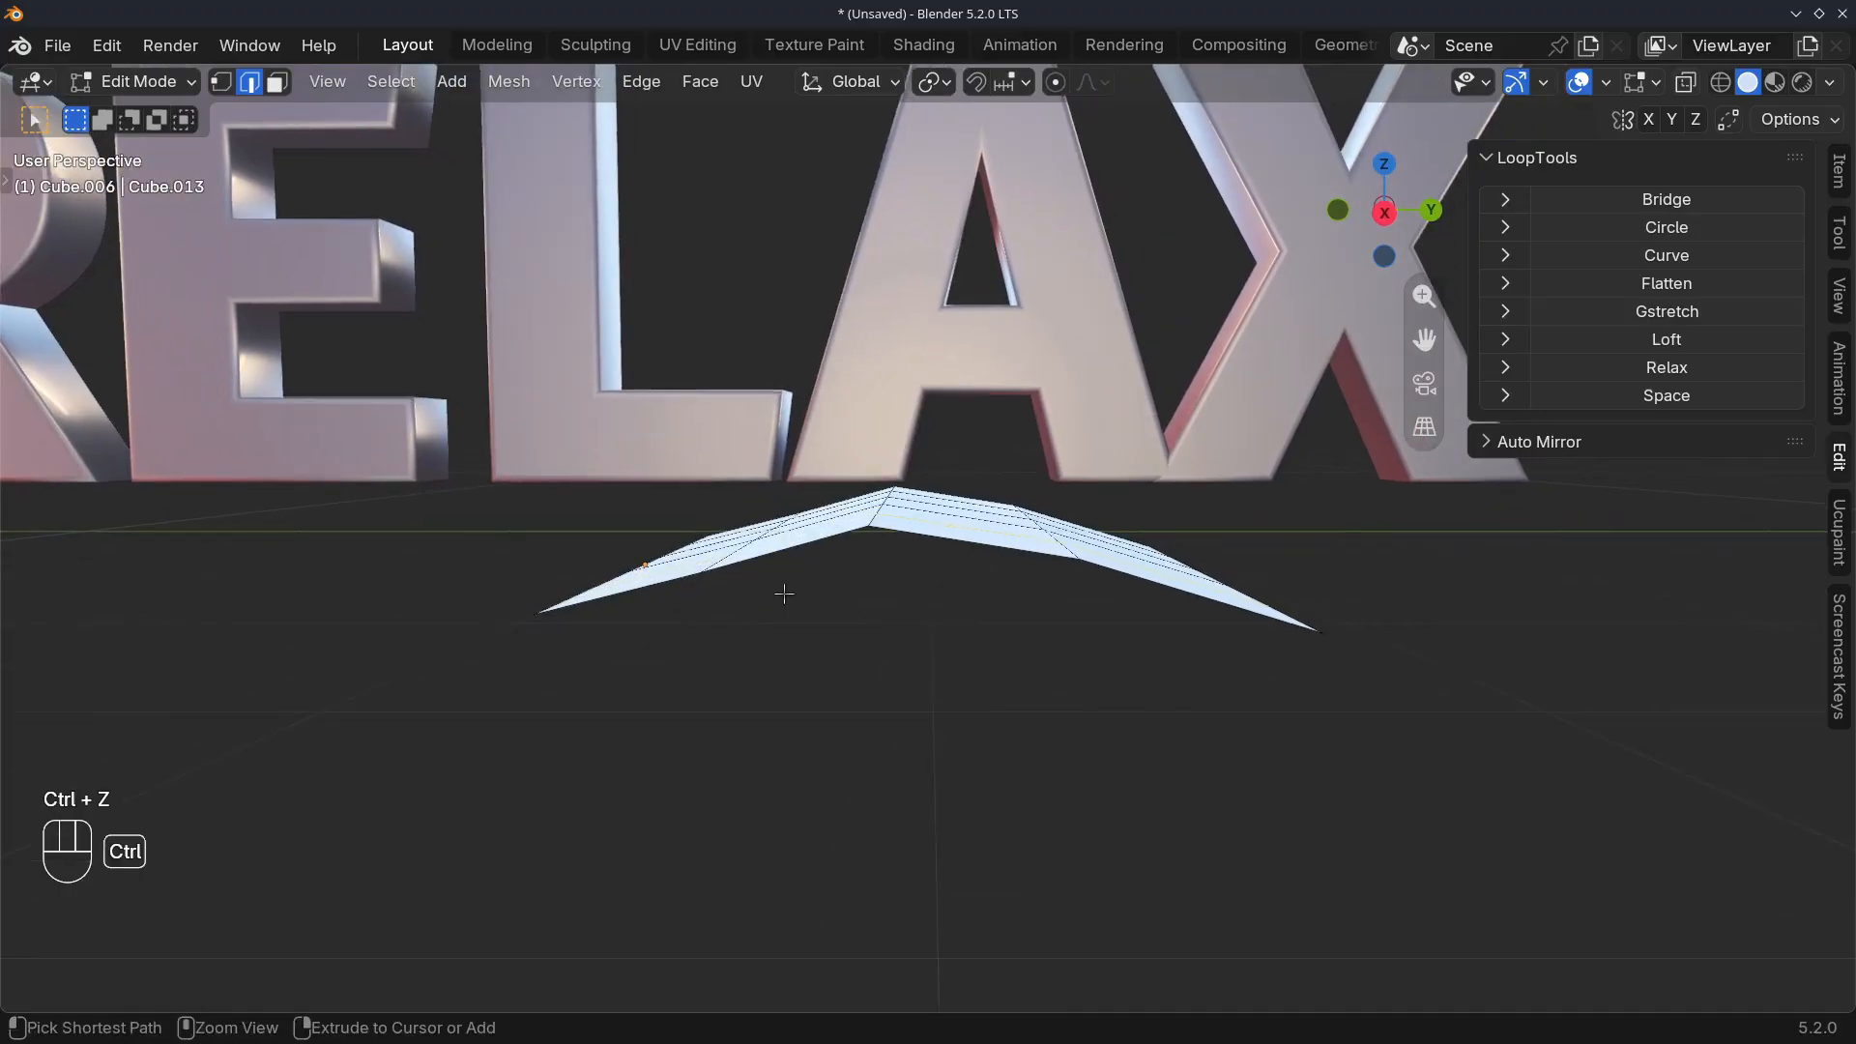
pyautogui.hotkey('ctrl', 'shift', 'z')
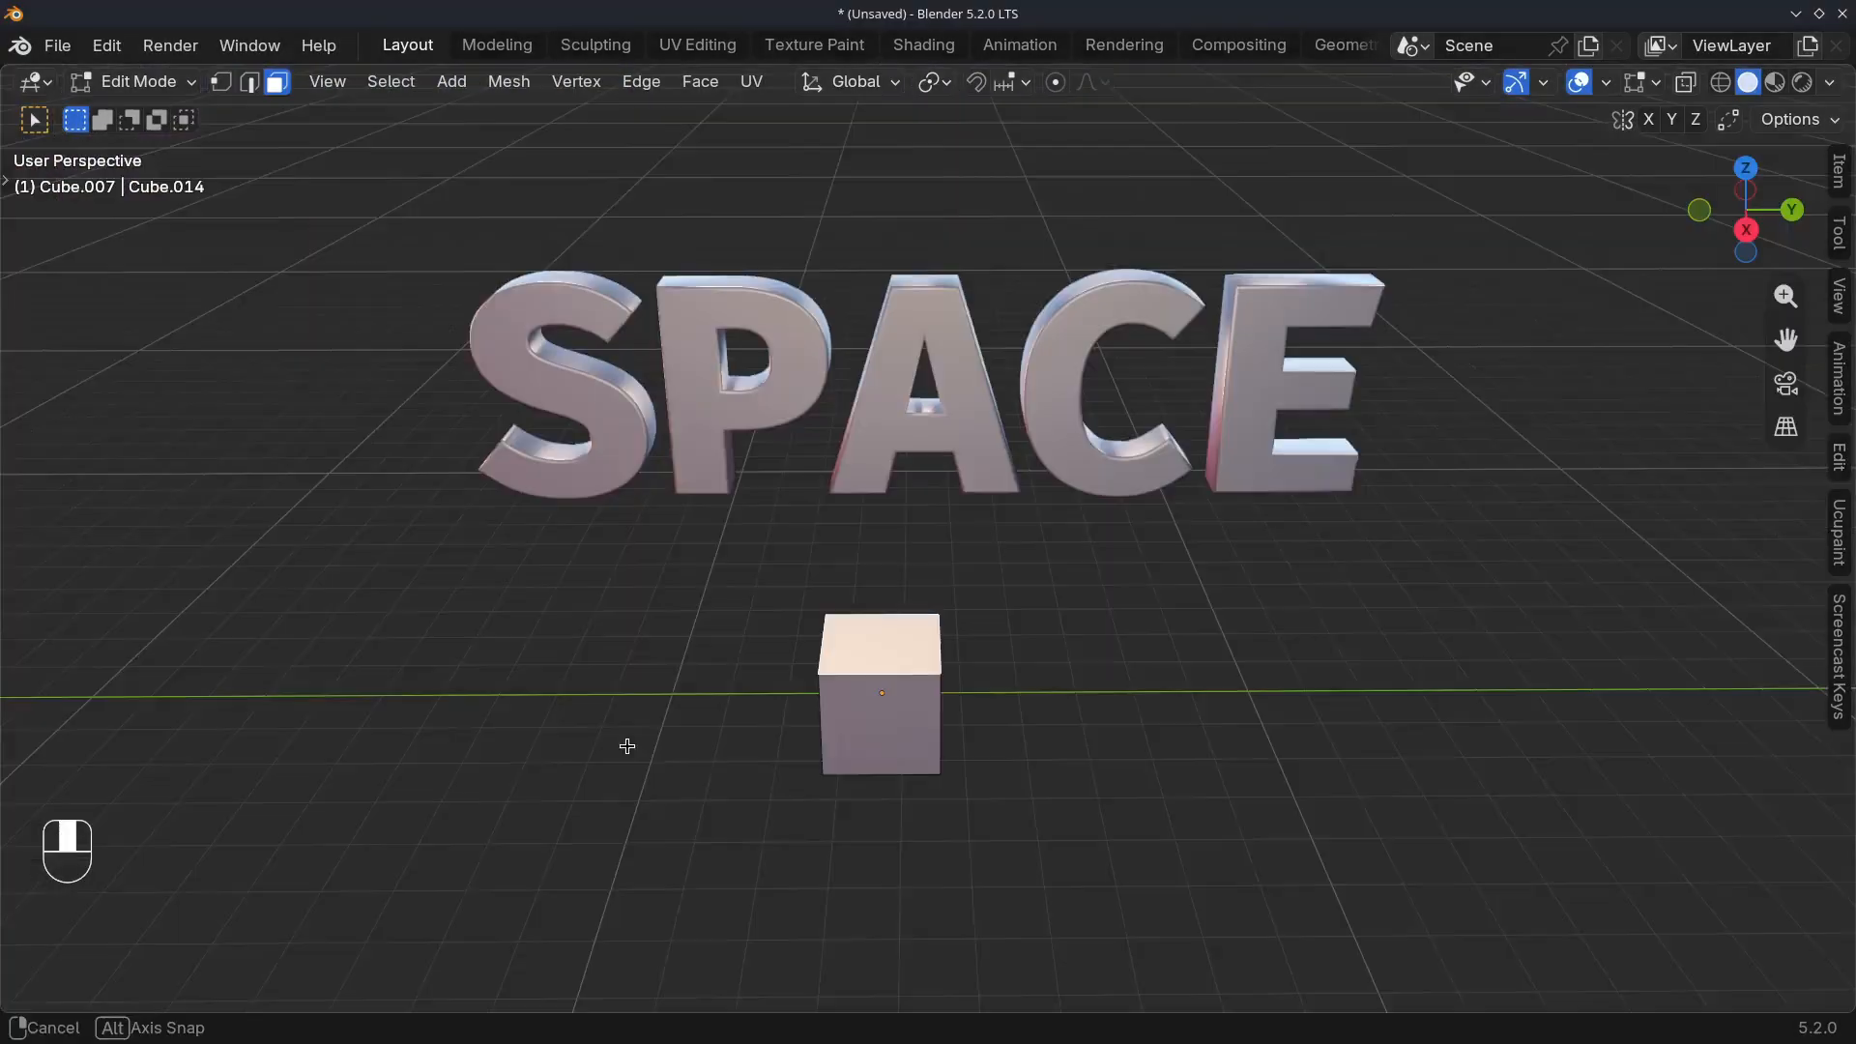
# In right orthographic view, extrude the top face of the cube by the SPACE text upward five times at uneven distances into a tall column
pyautogui.keyDown('shift'); pyautogui.moveTo(626, 771); pyautogui.dragTo(628, 738, button='middle'); pyautogui.keyUp('shift')
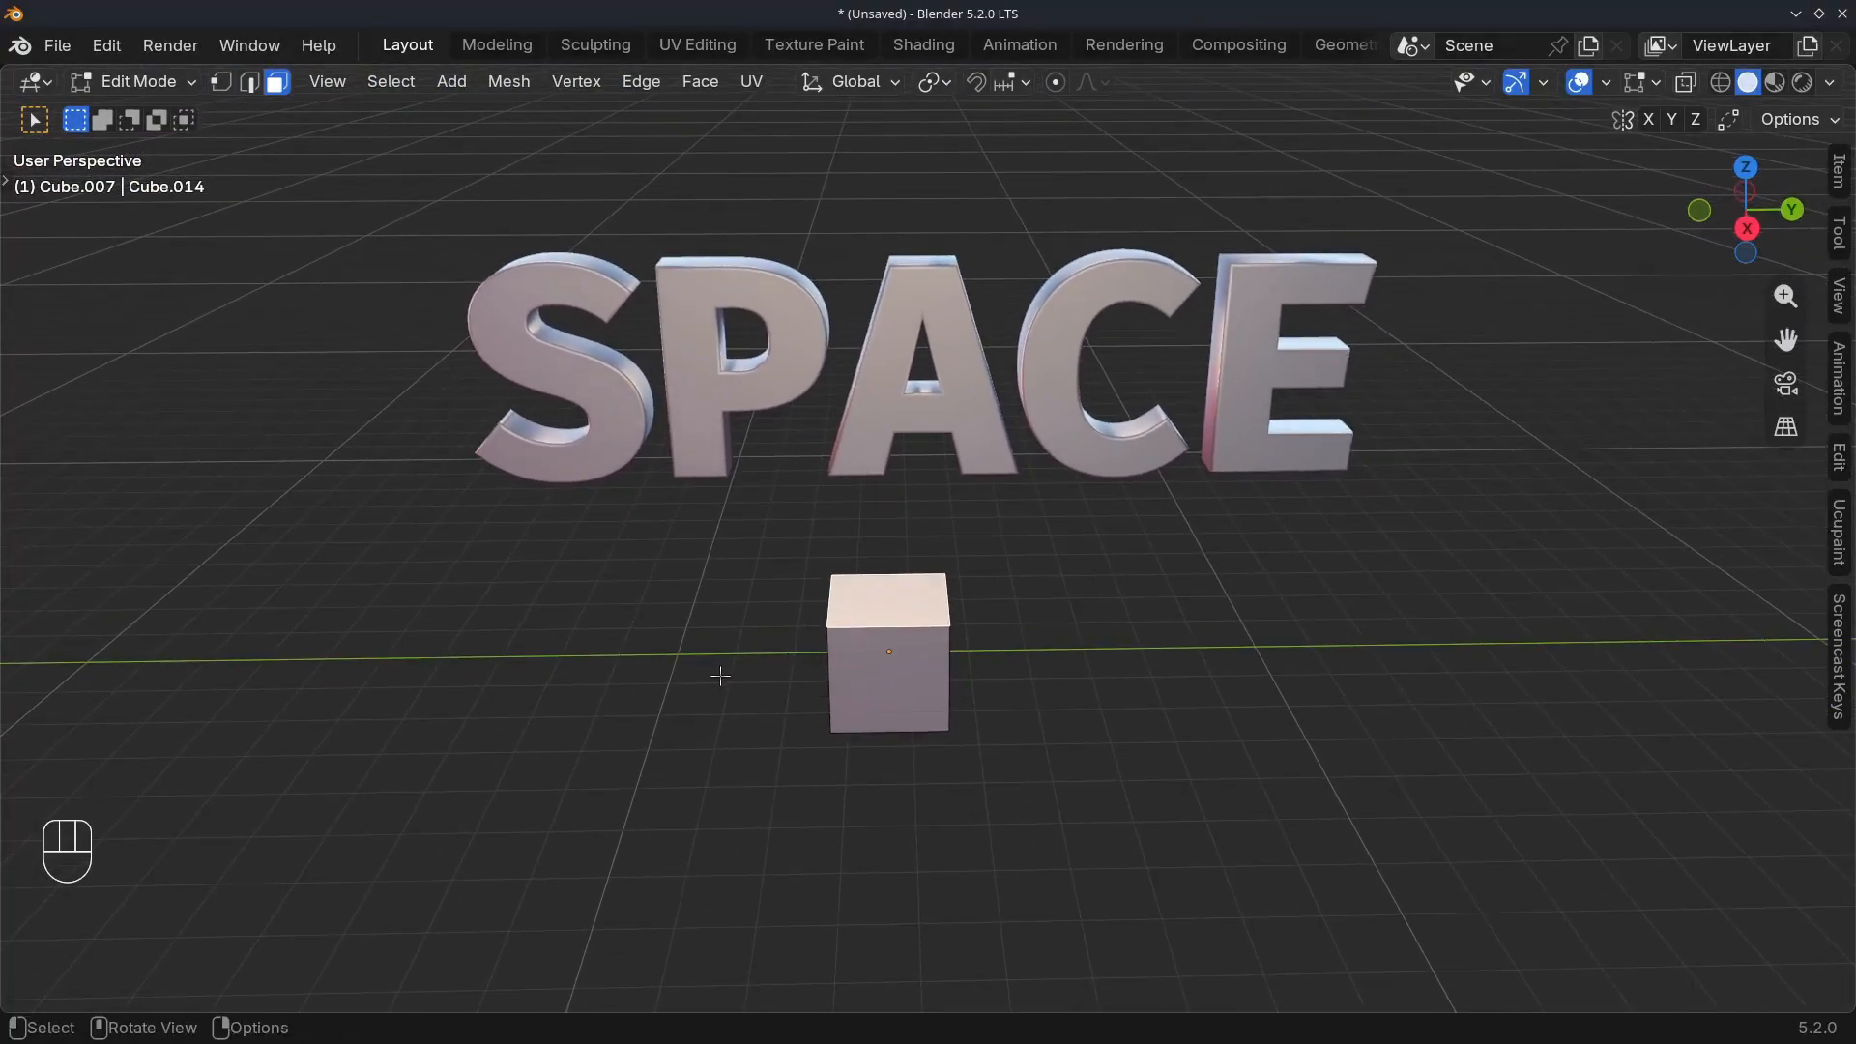
pyautogui.moveTo(720, 675); pyautogui.dragTo(699, 643, button='middle')
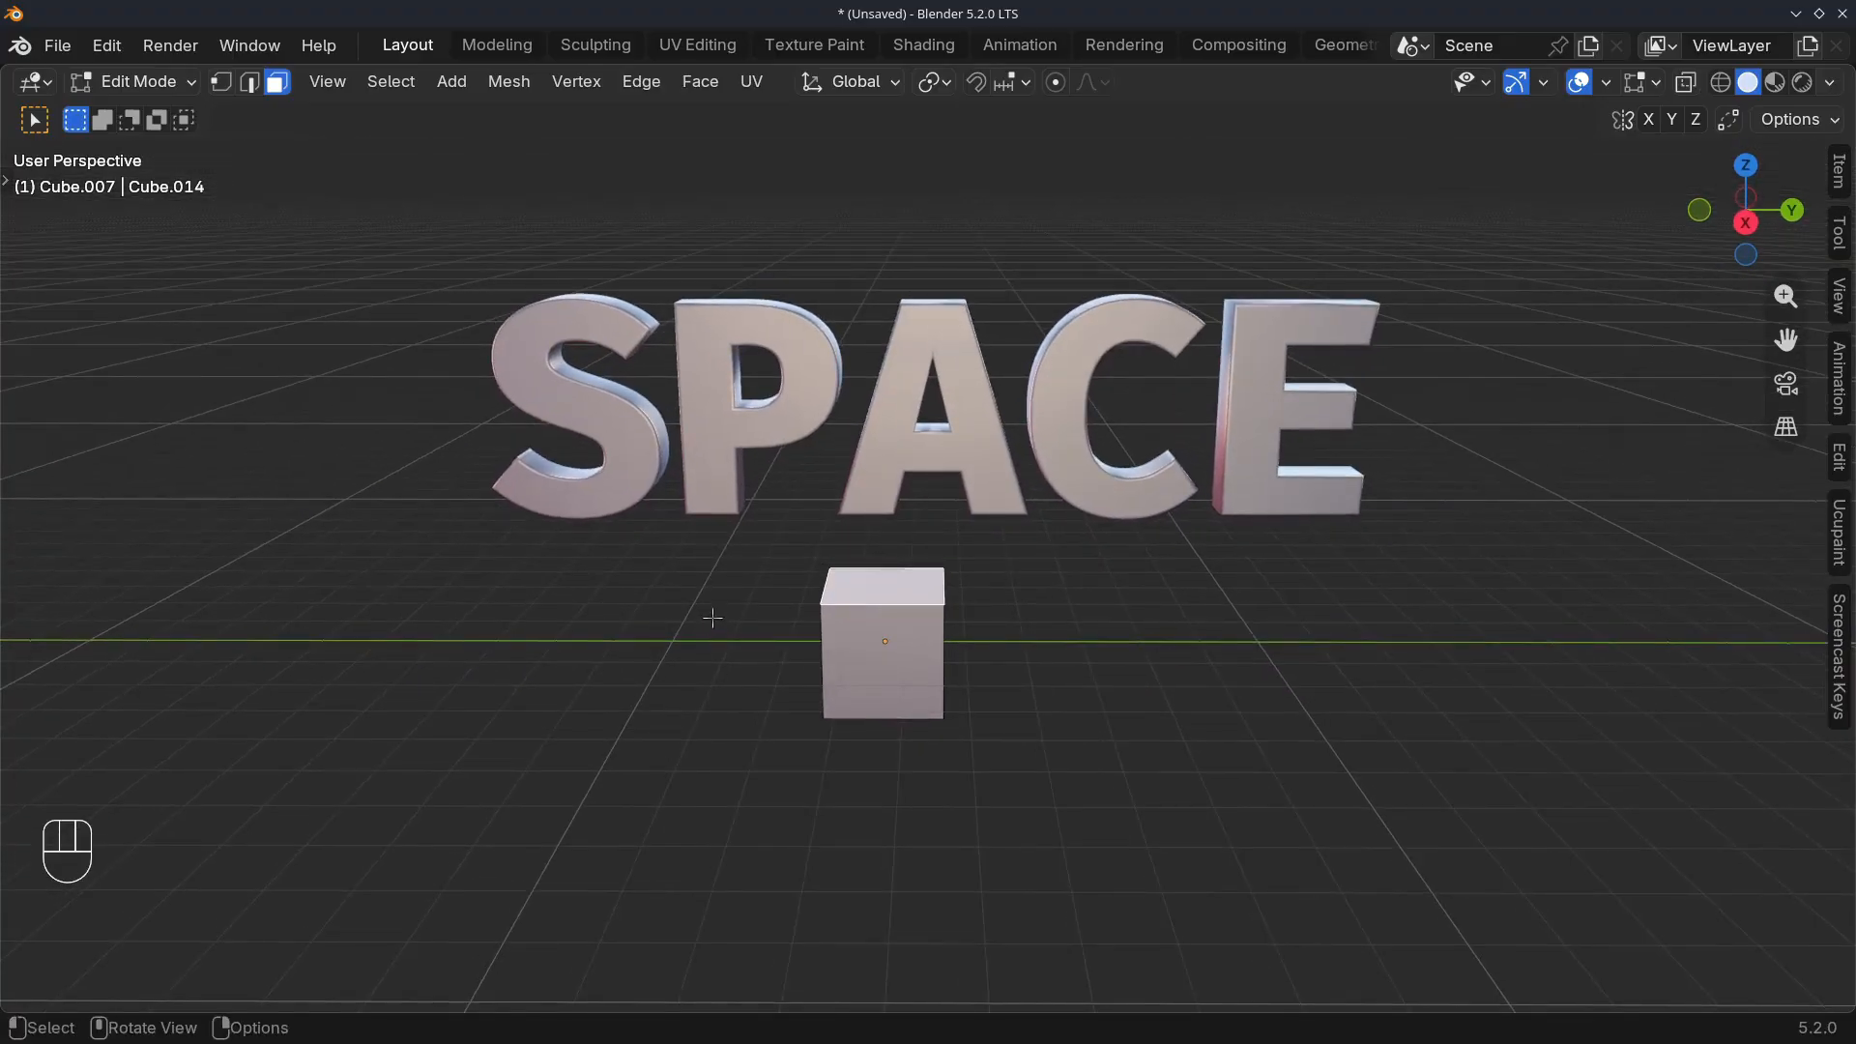
pyautogui.press('KP_3')
pyautogui.scroll(-2, 711, 587)
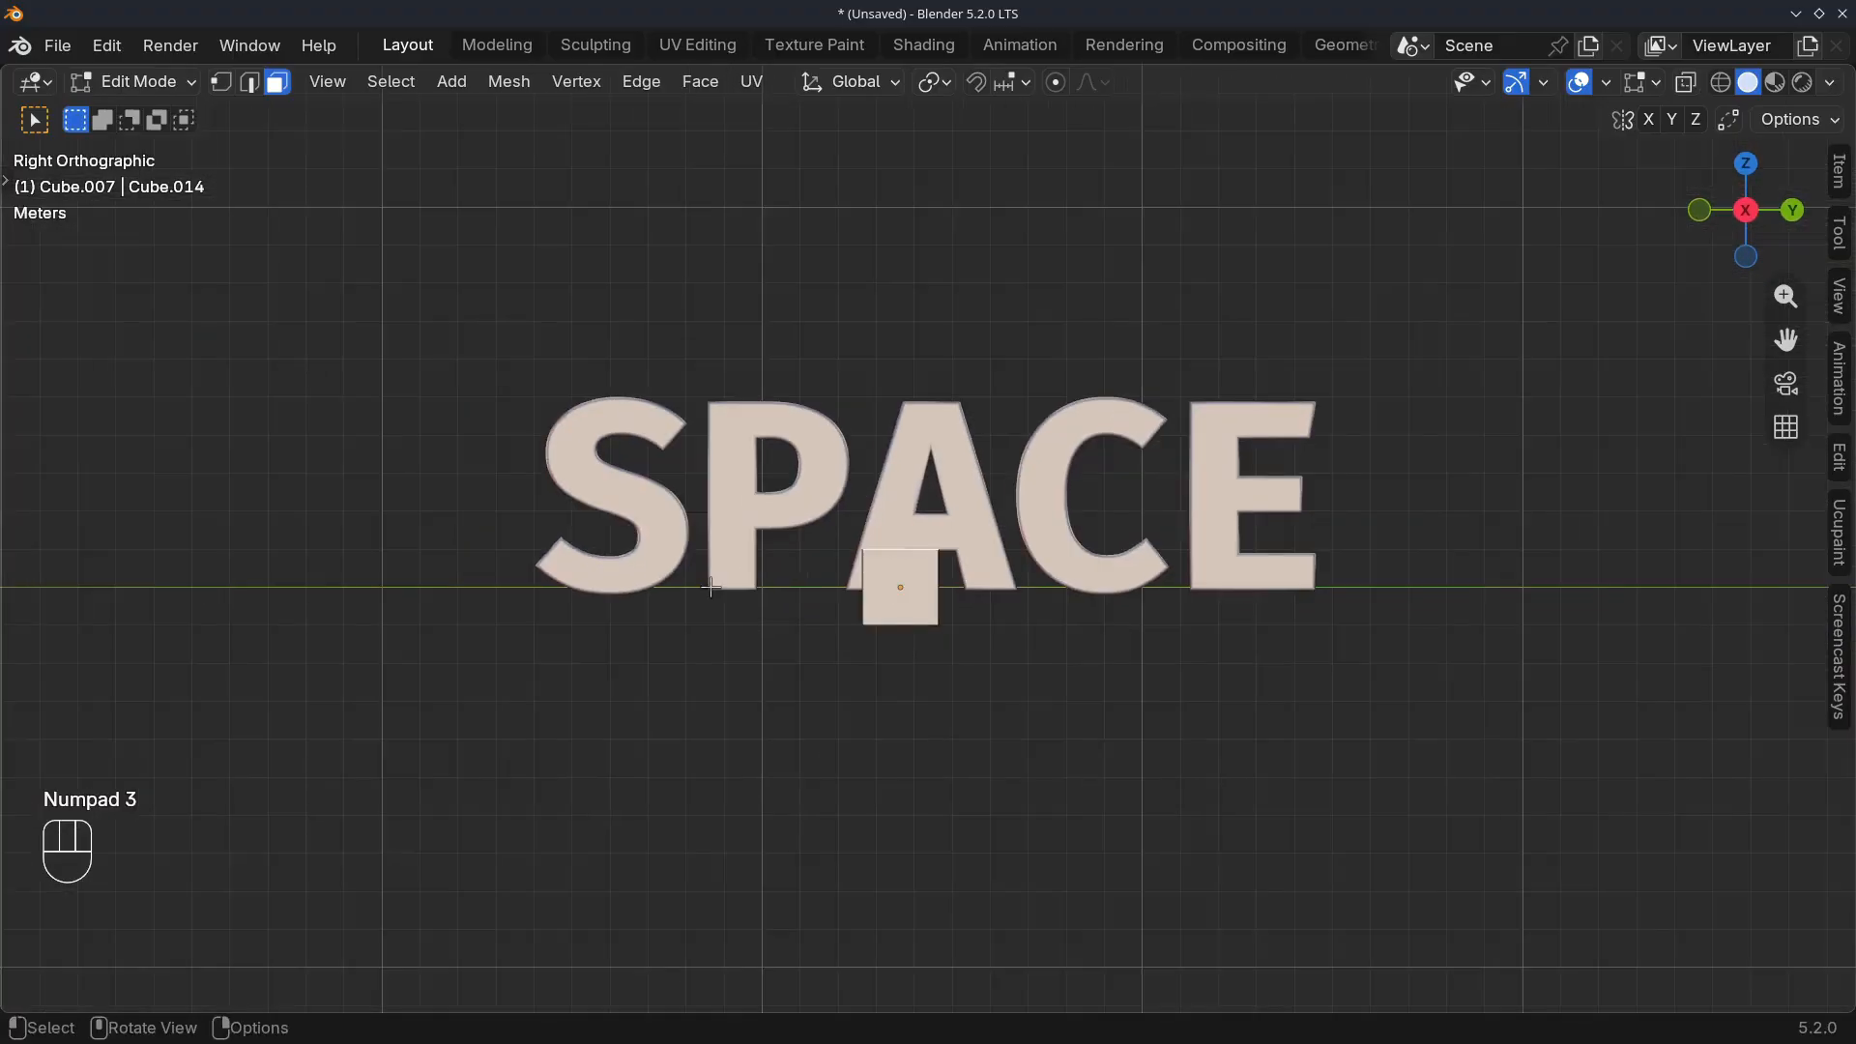
pyautogui.press('e')
pyautogui.click(885, 559)
pyautogui.press('e')
pyautogui.click(822, 454)
pyautogui.press('e')
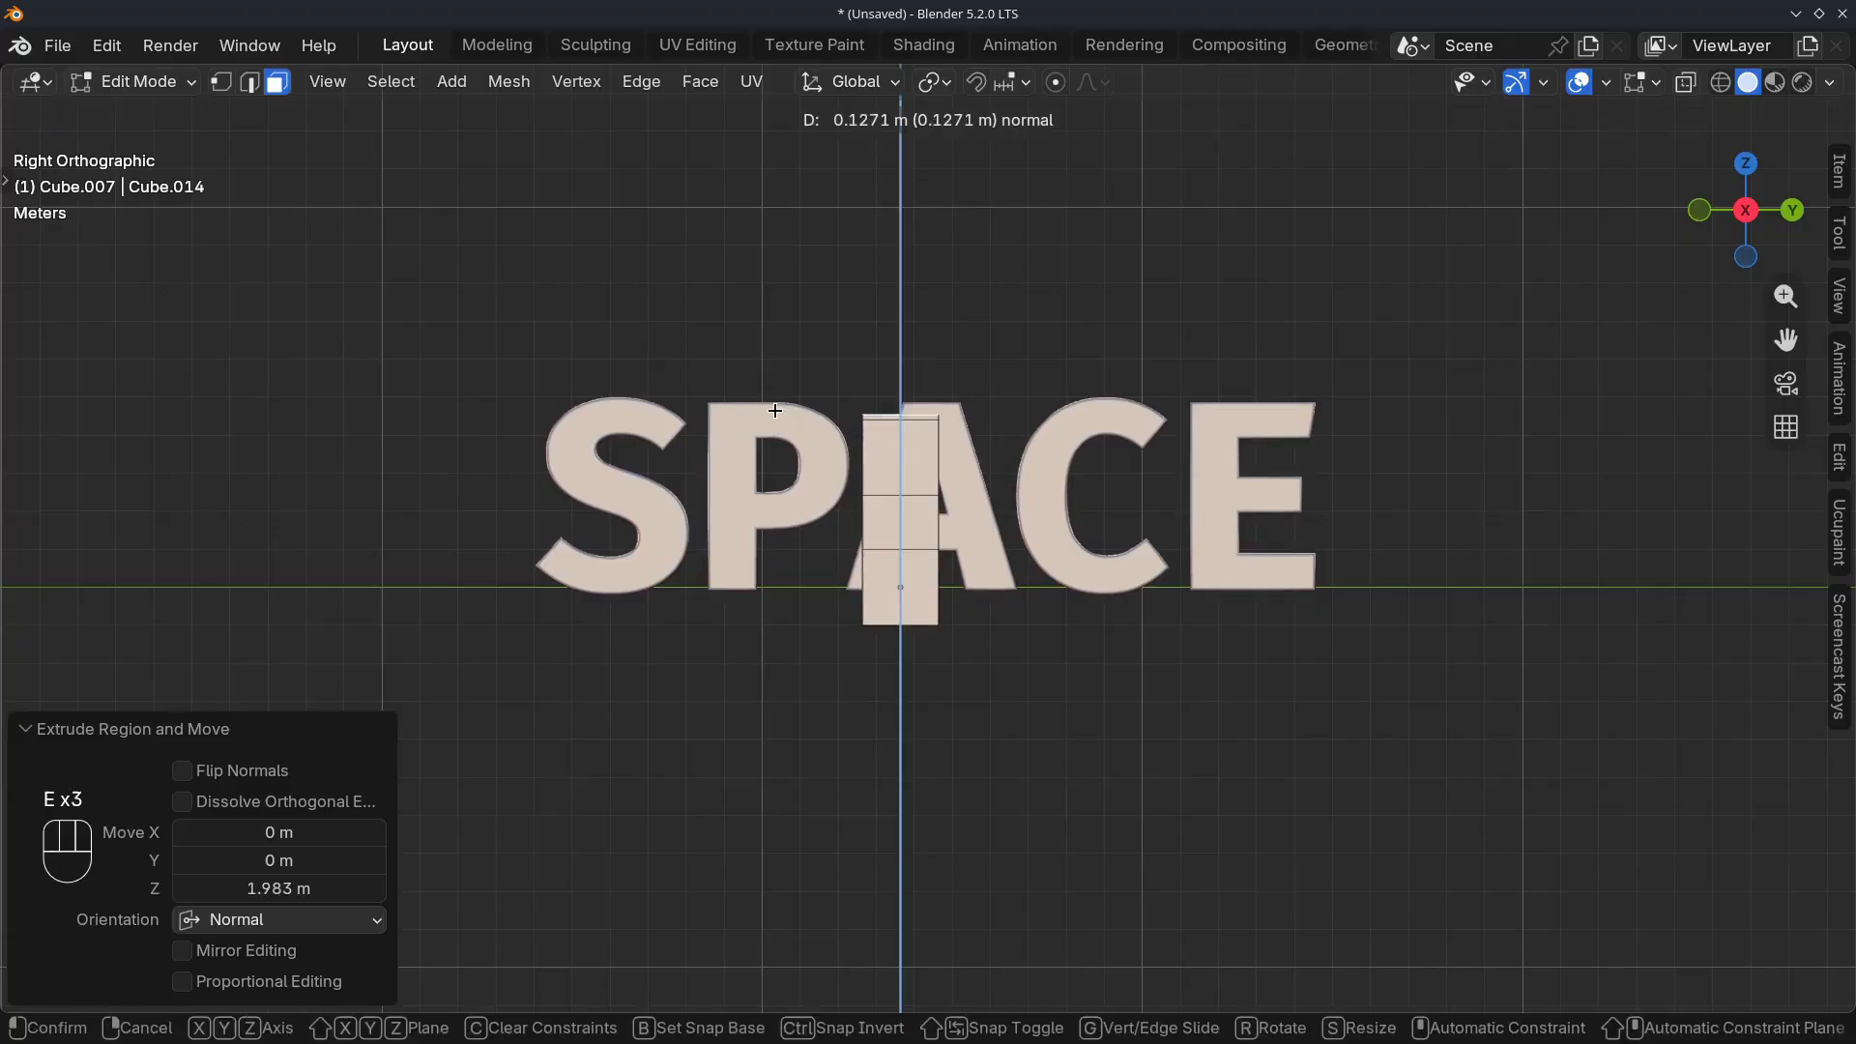
pyautogui.click(768, 329)
pyautogui.press('e')
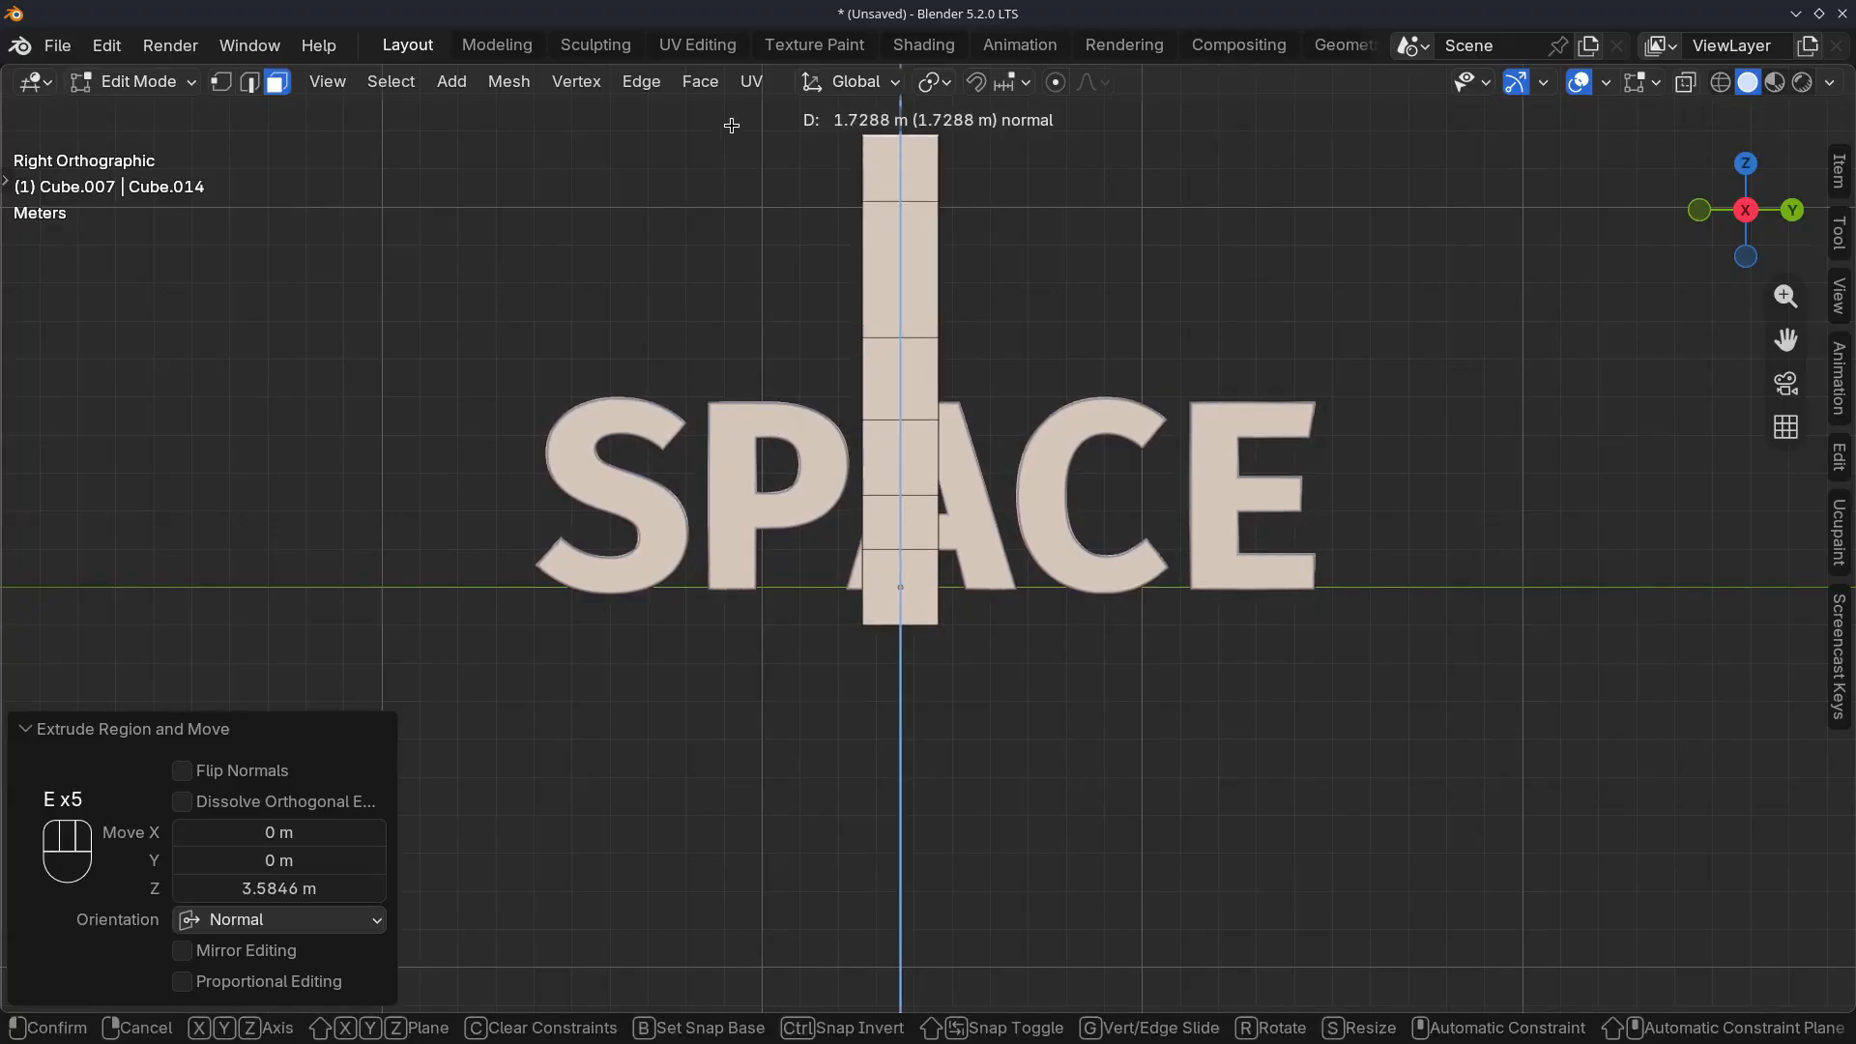
pyautogui.click(793, 264)
# Switch to edge selection and select the vertical edge loops along the column's corners
pyautogui.moveTo(815, 376); pyautogui.dragTo(861, 479, button='middle')
pyautogui.press('2')
pyautogui.keyDown('alt'); pyautogui.click(948, 382); pyautogui.keyUp('alt')
pyautogui.moveTo(1093, 473); pyautogui.dragTo(854, 480, button='middle')
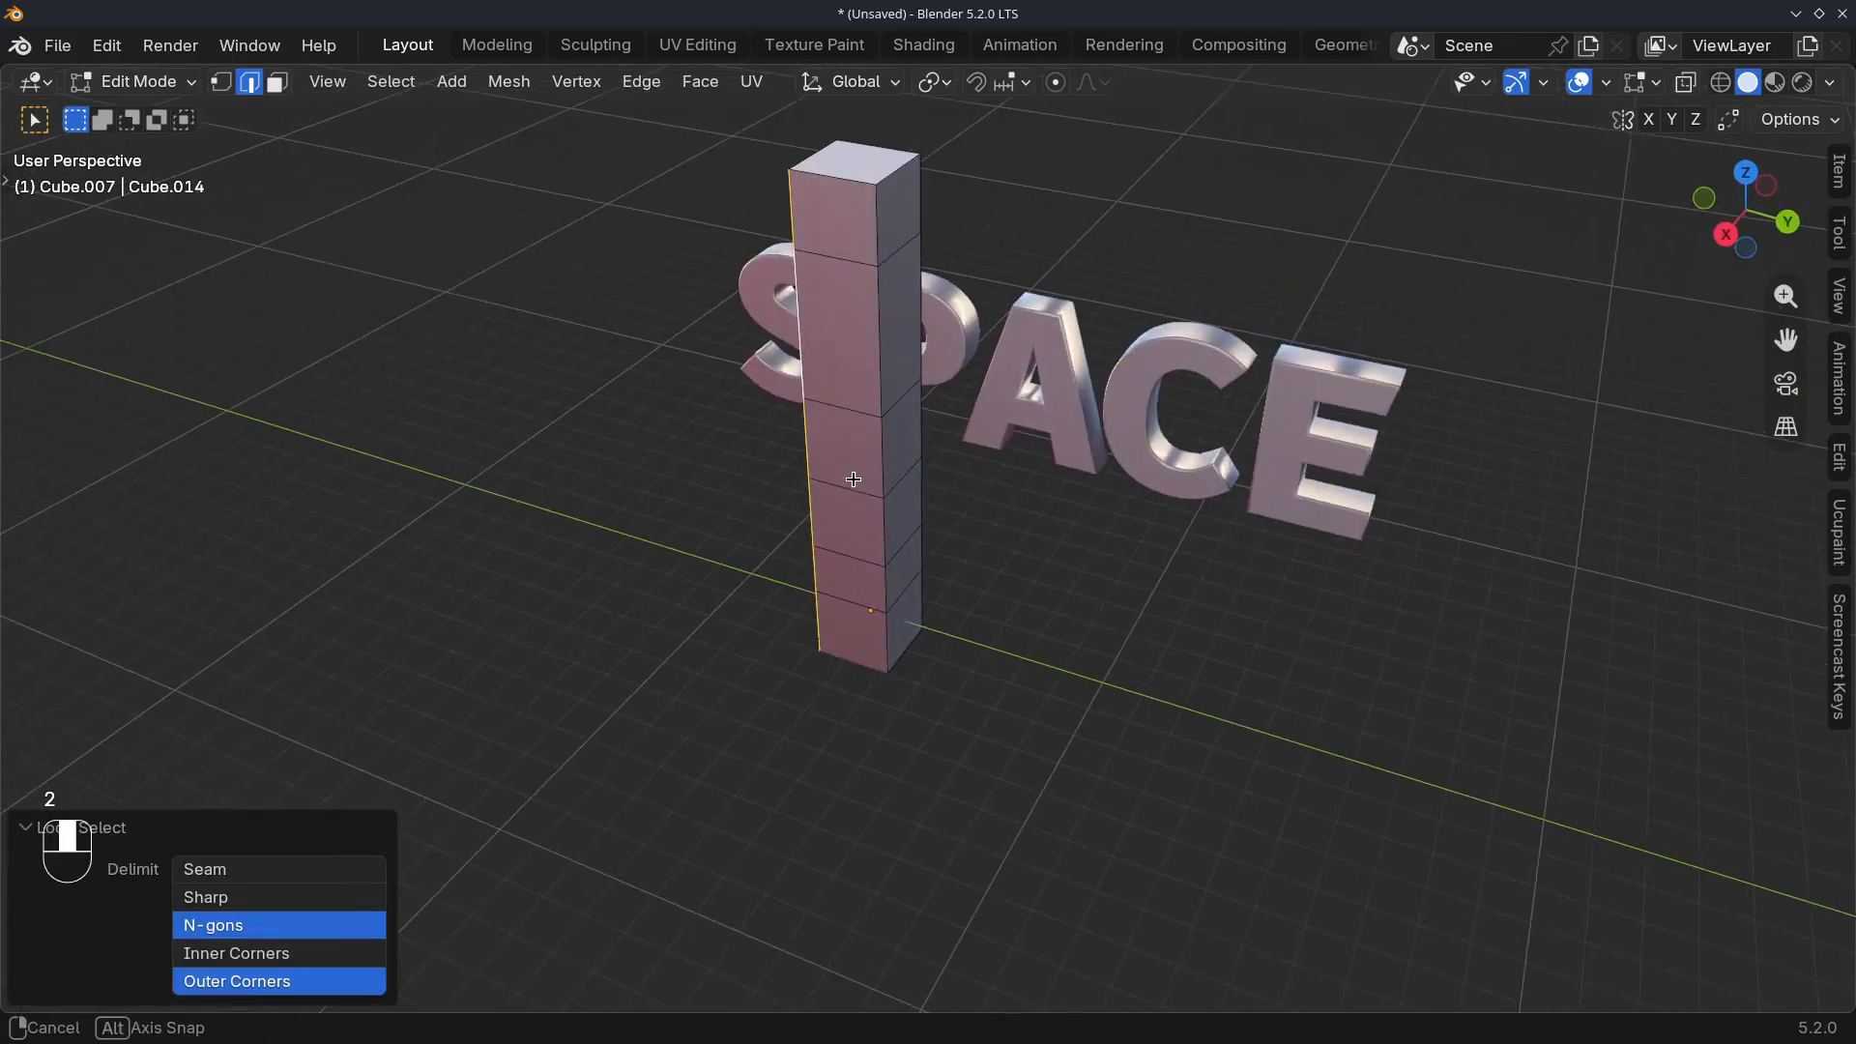
pyautogui.keyDown('alt'); pyautogui.keyDown('shift'); pyautogui.click(877, 340); pyautogui.keyUp('shift'); pyautogui.keyUp('alt')
pyautogui.moveTo(878, 340); pyautogui.dragTo(667, 464, button='middle')
# Apply LoopTools Space to the selected edge loops to distribute the column's segments evenly, and try its Influence setting
pyautogui.hotkey('ctrl', 'e')
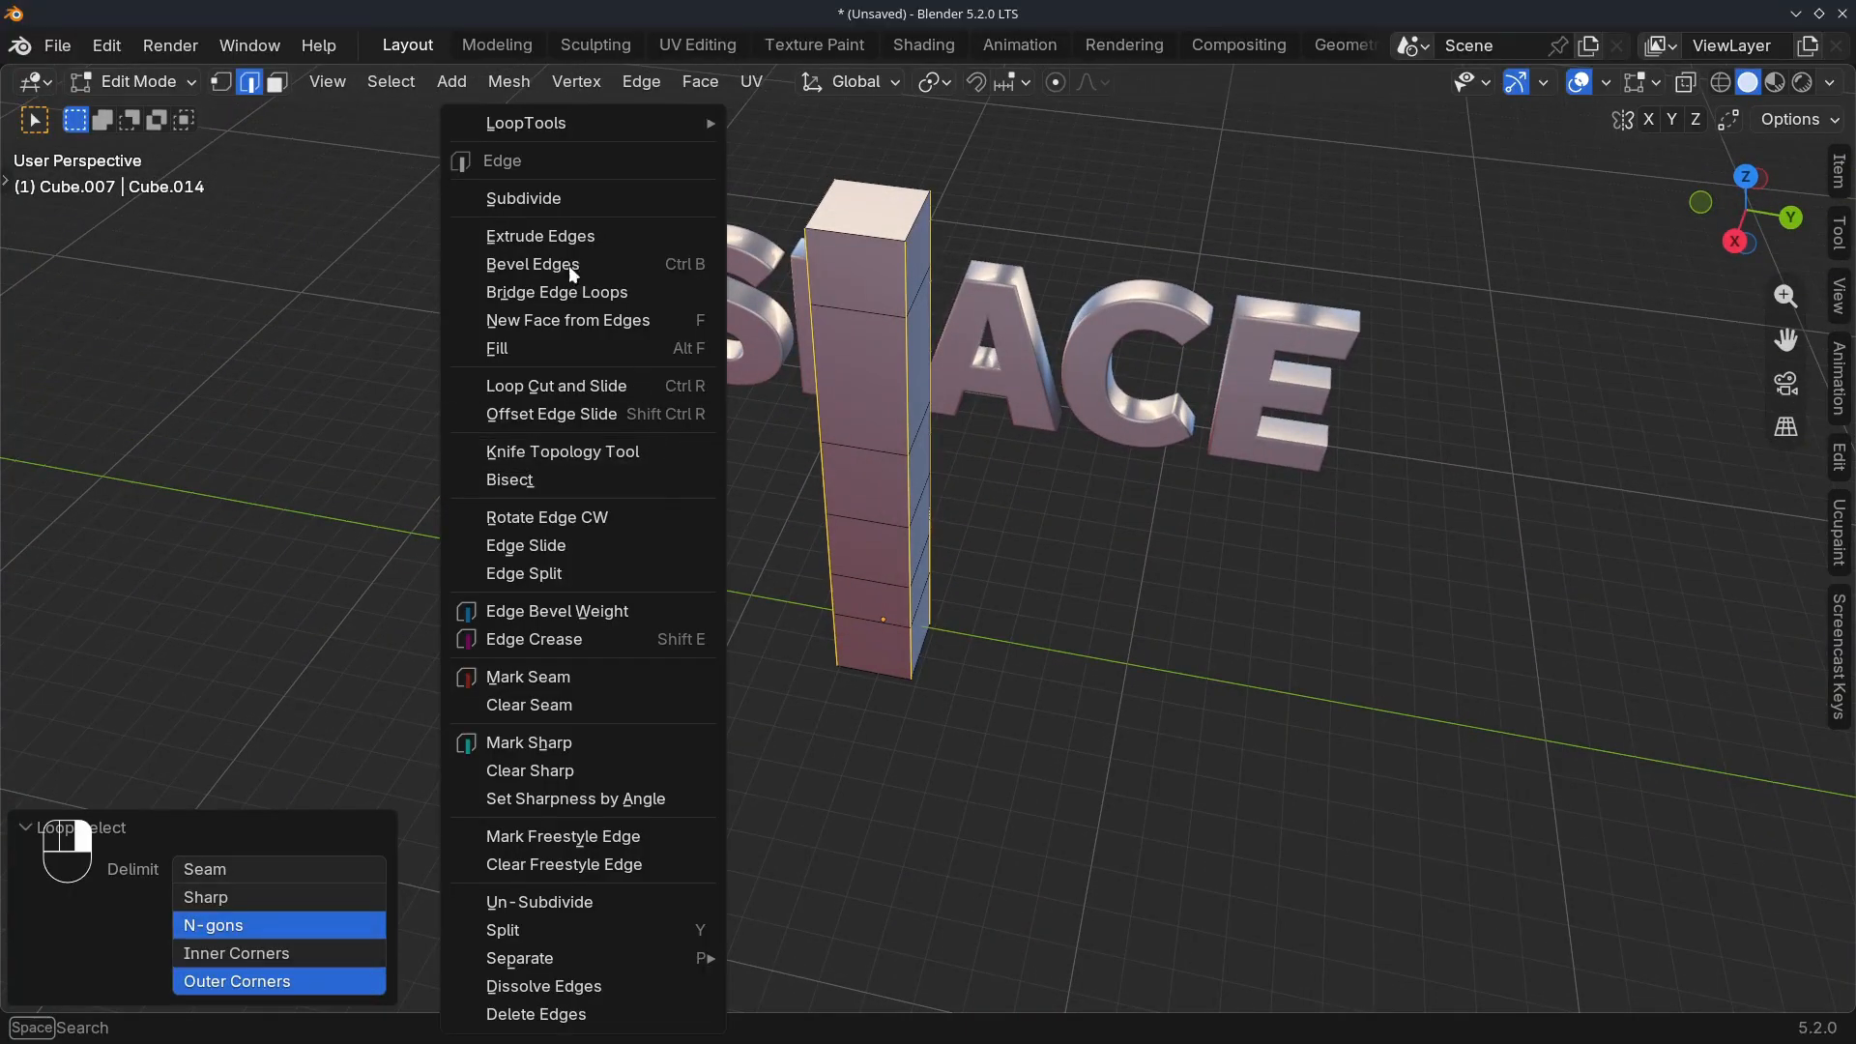
pyautogui.moveTo(599, 125)
pyautogui.click(791, 320)
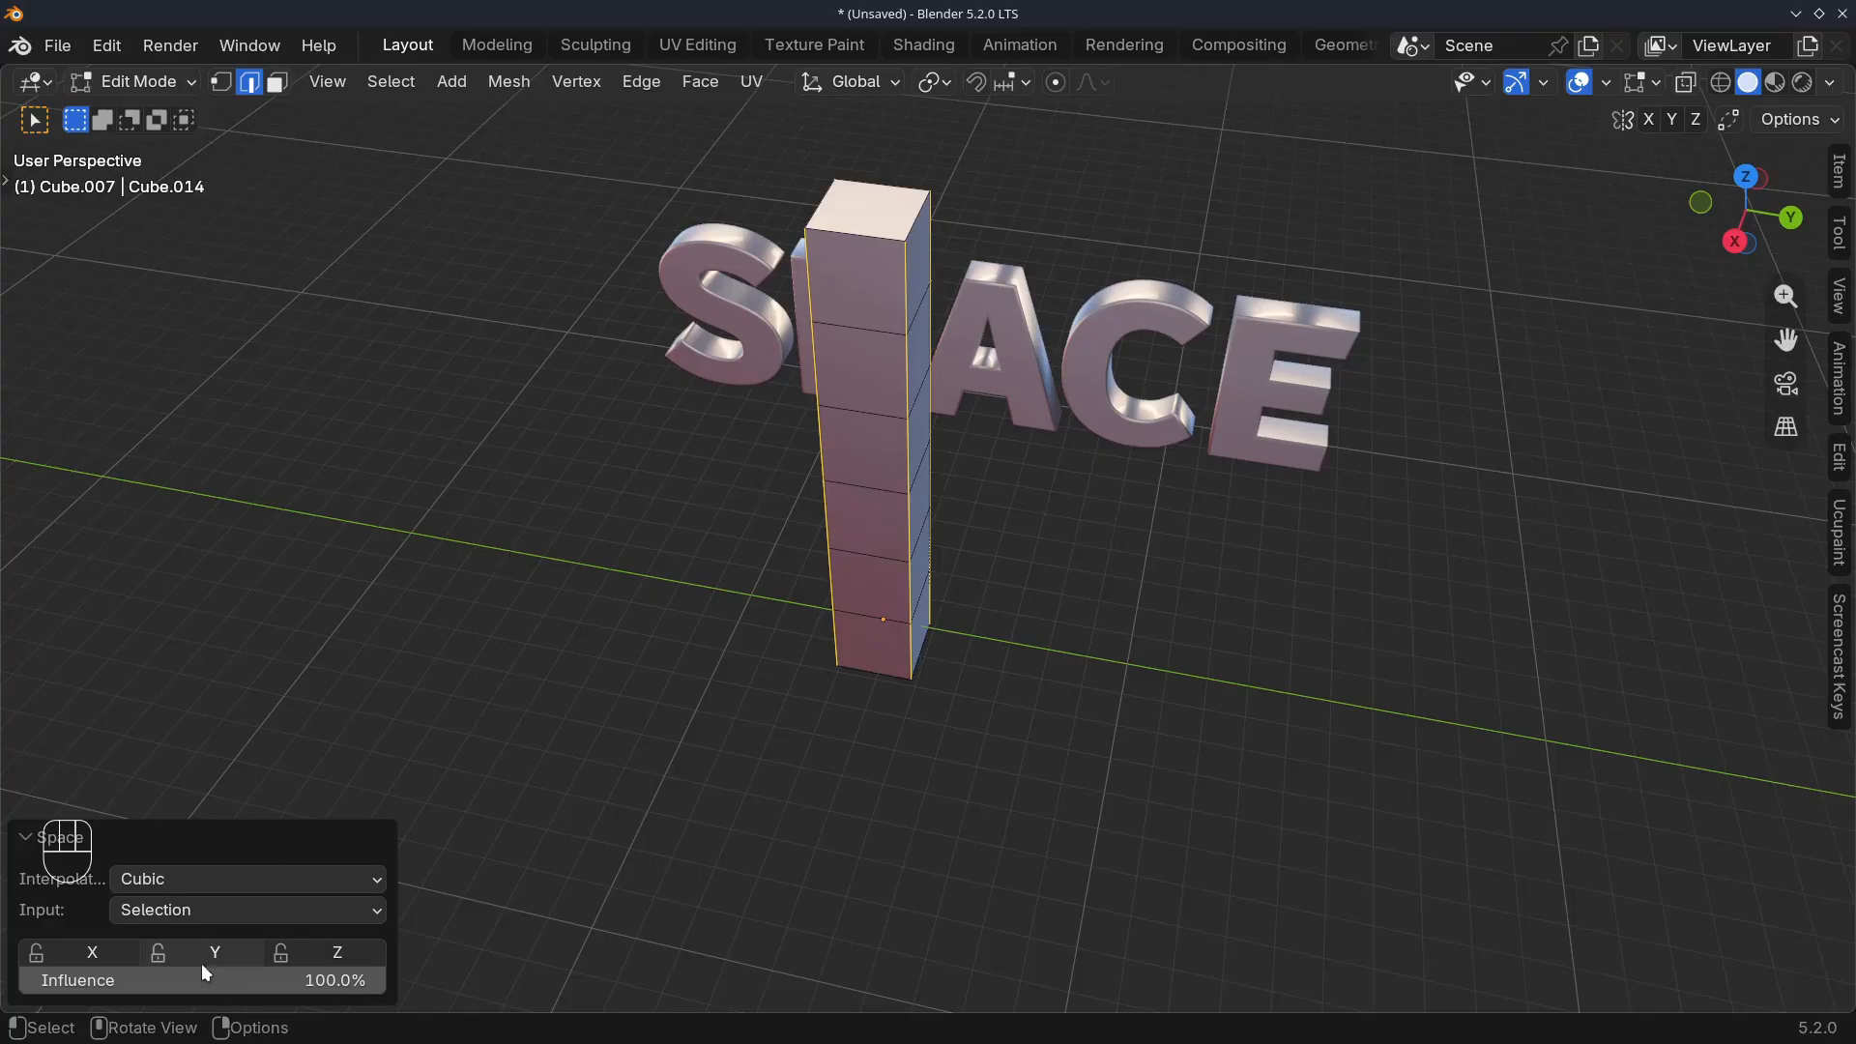
pyautogui.moveTo(206, 973); pyautogui.dragTo(386, 973)
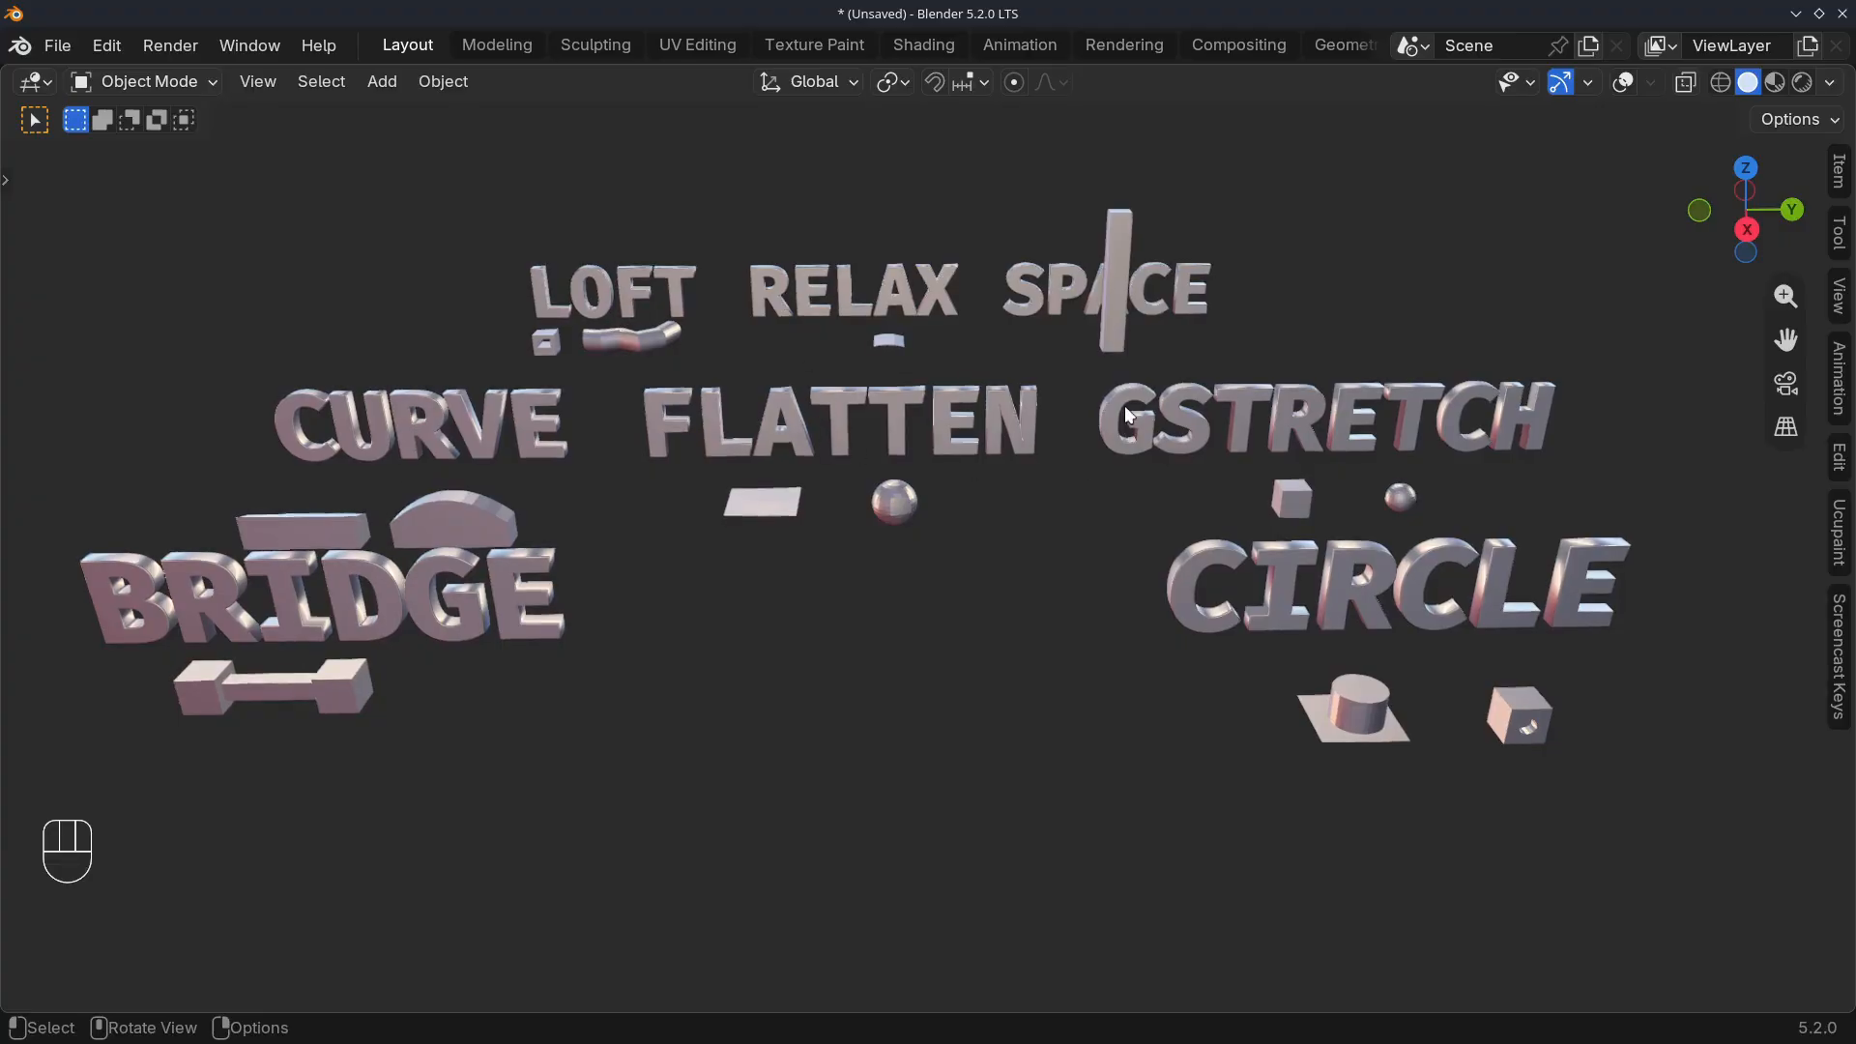
pyautogui.click(1058, 301)
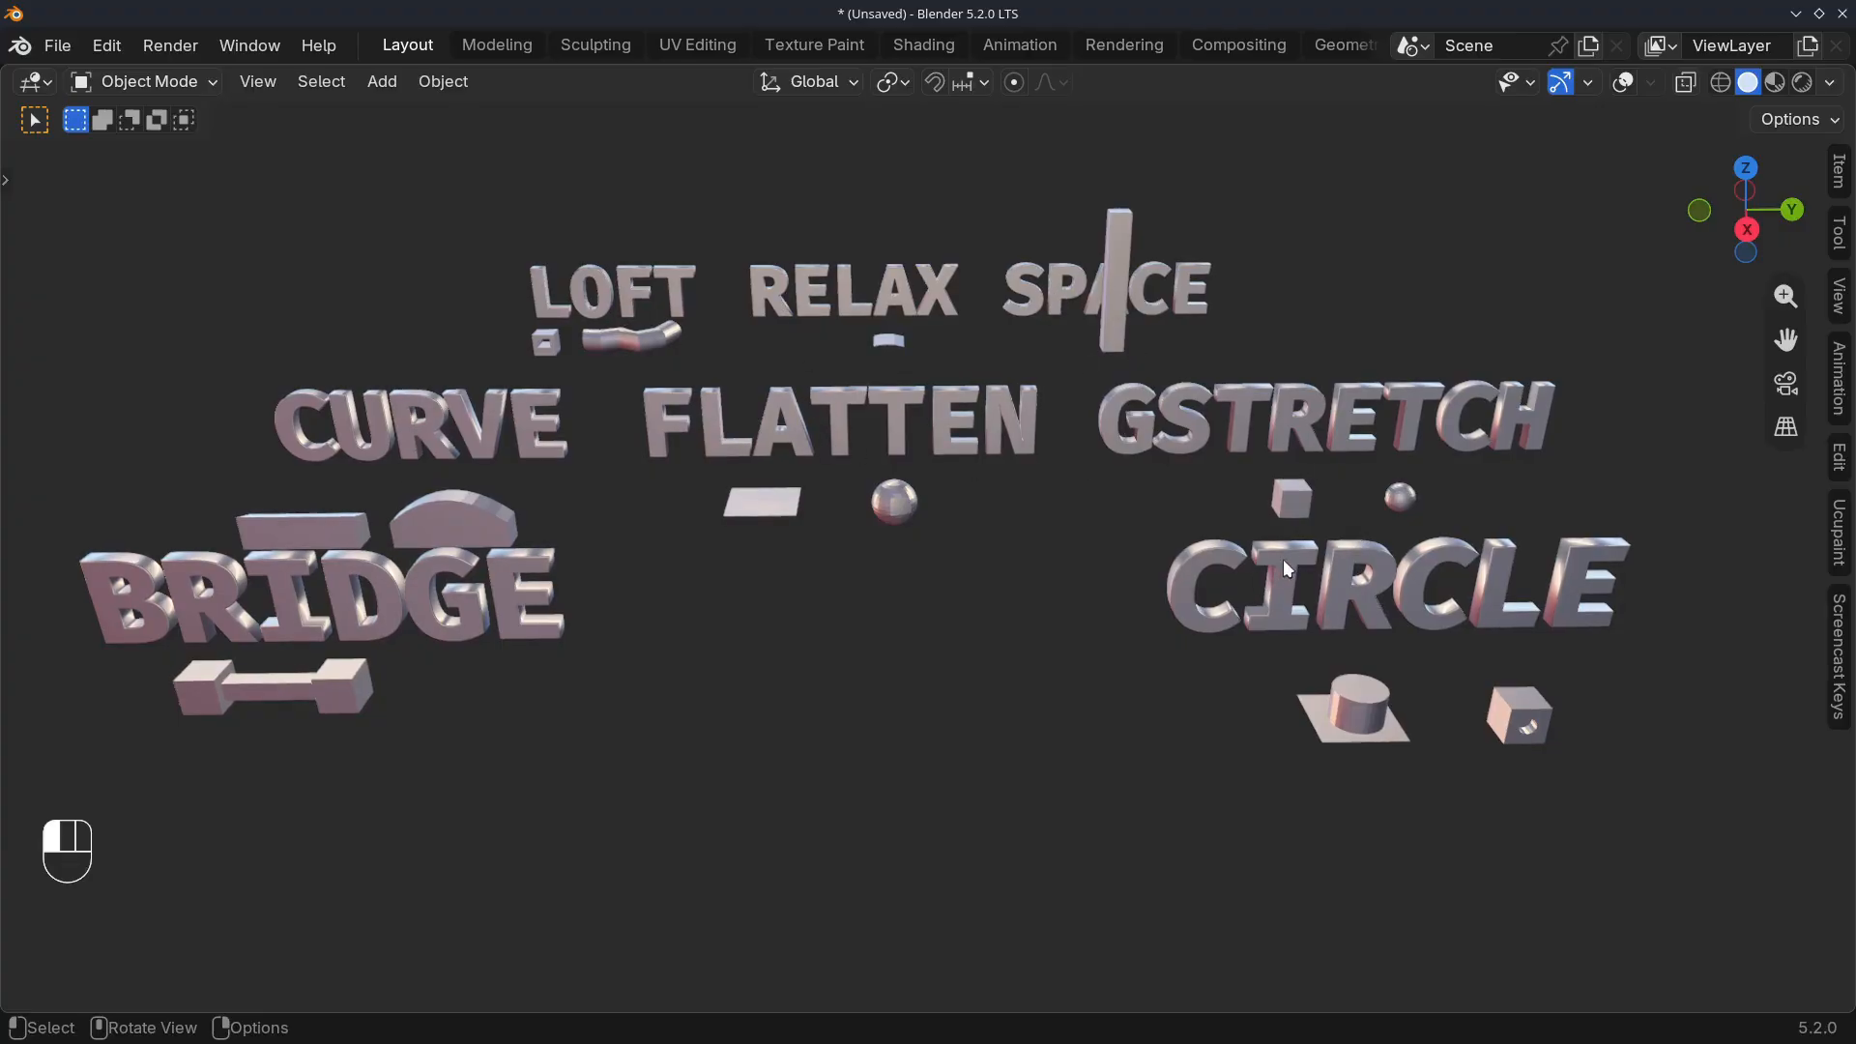